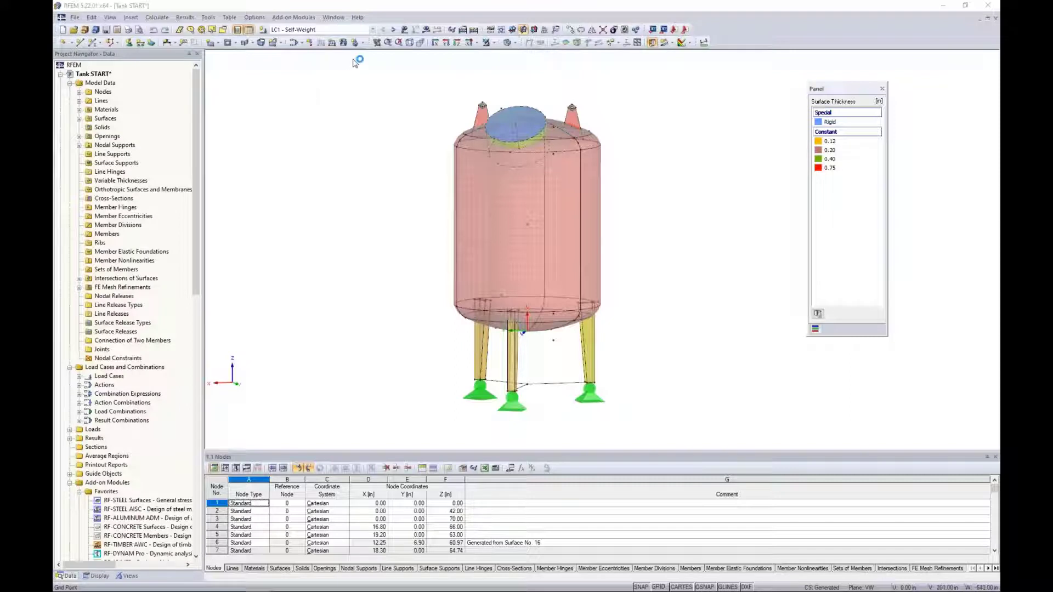
Step: Display the loads on the tank model for load cases LC1 - Self-Weight, LC2 - Fill and LC3 - Wind
click(372, 30)
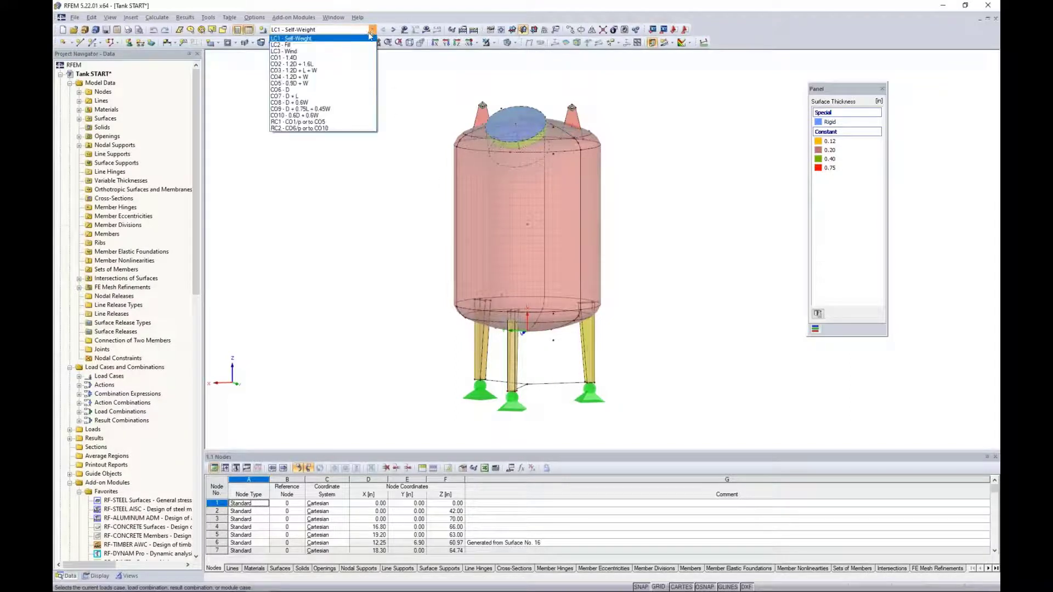
click(366, 39)
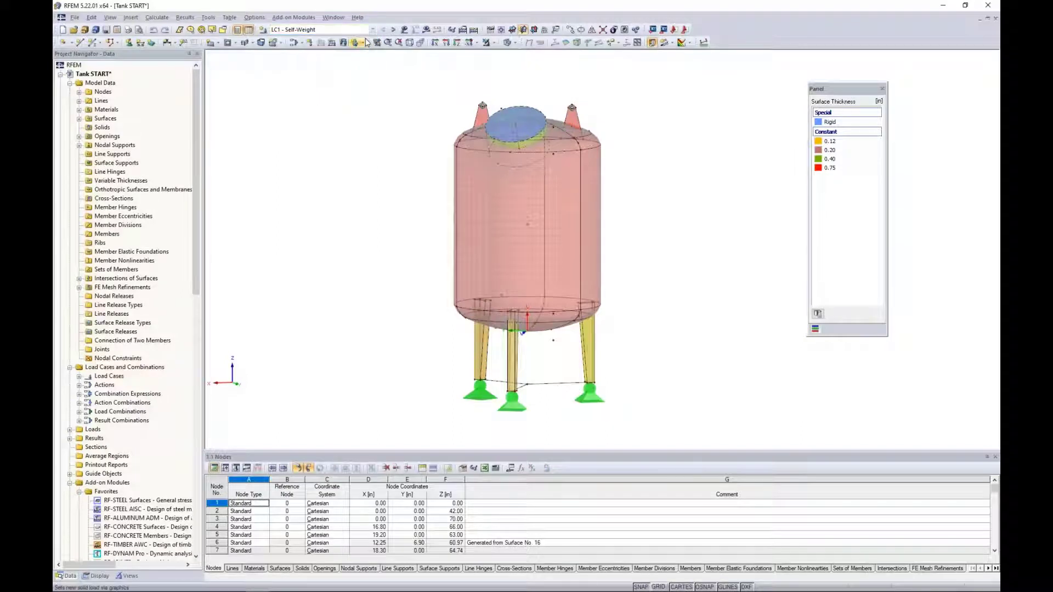
click(404, 30)
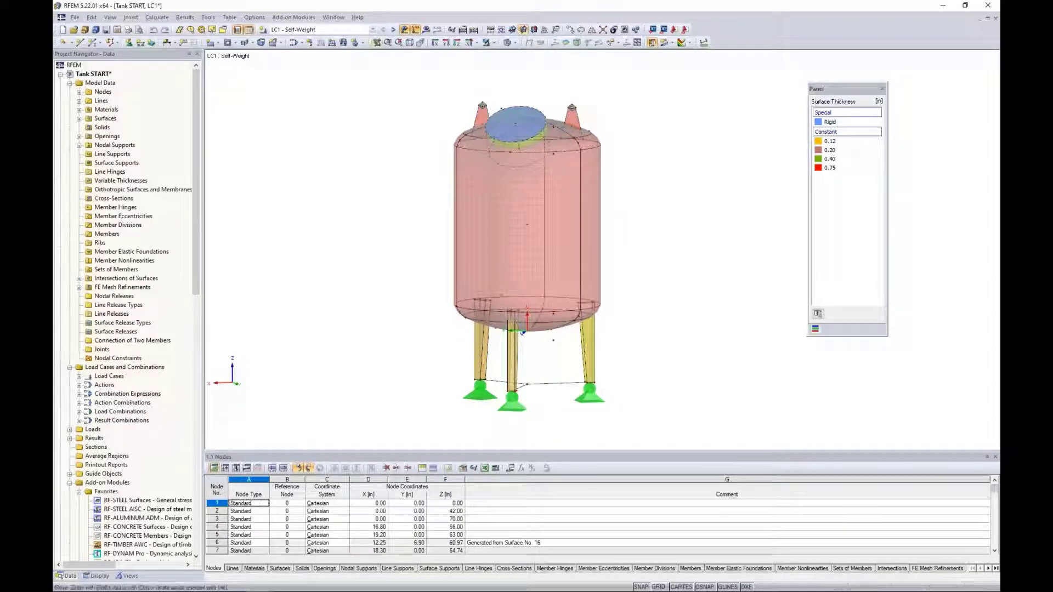
click(393, 30)
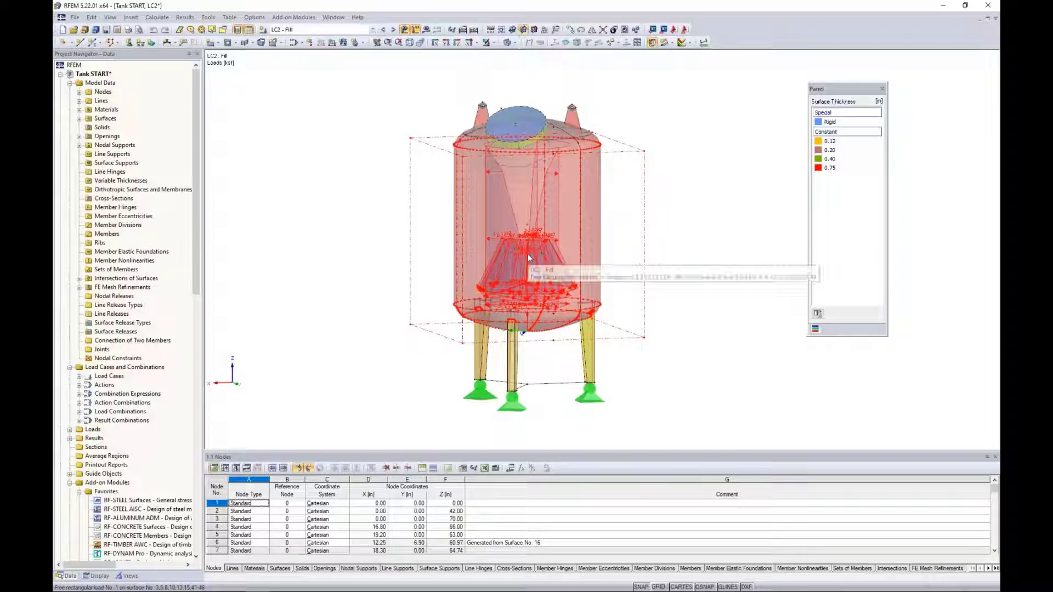
click(393, 30)
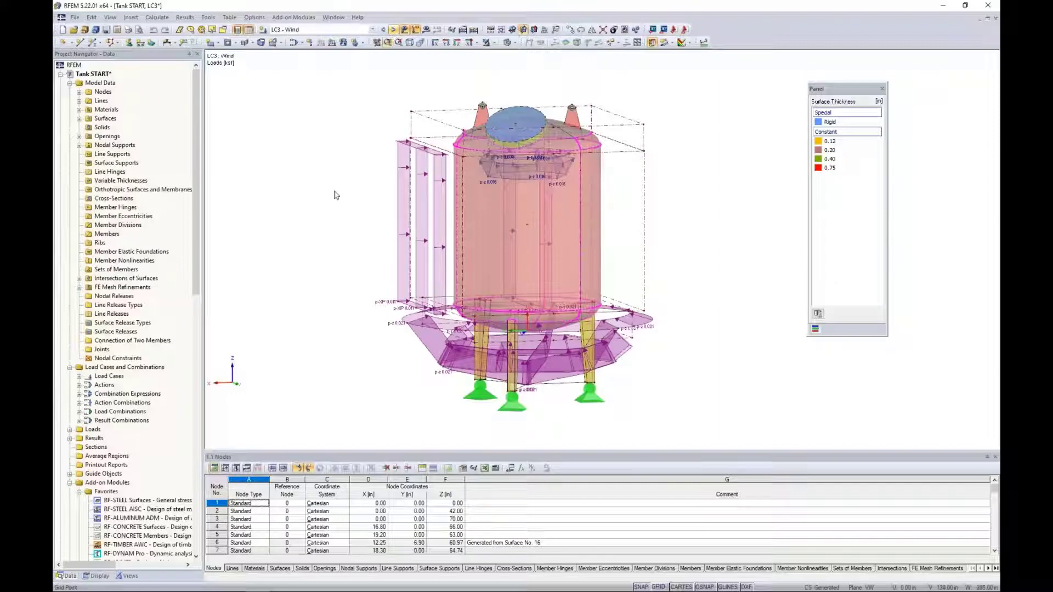
ctrl+middle_drag(334, 191, 349, 207)
scroll(349, 207, down, 1)
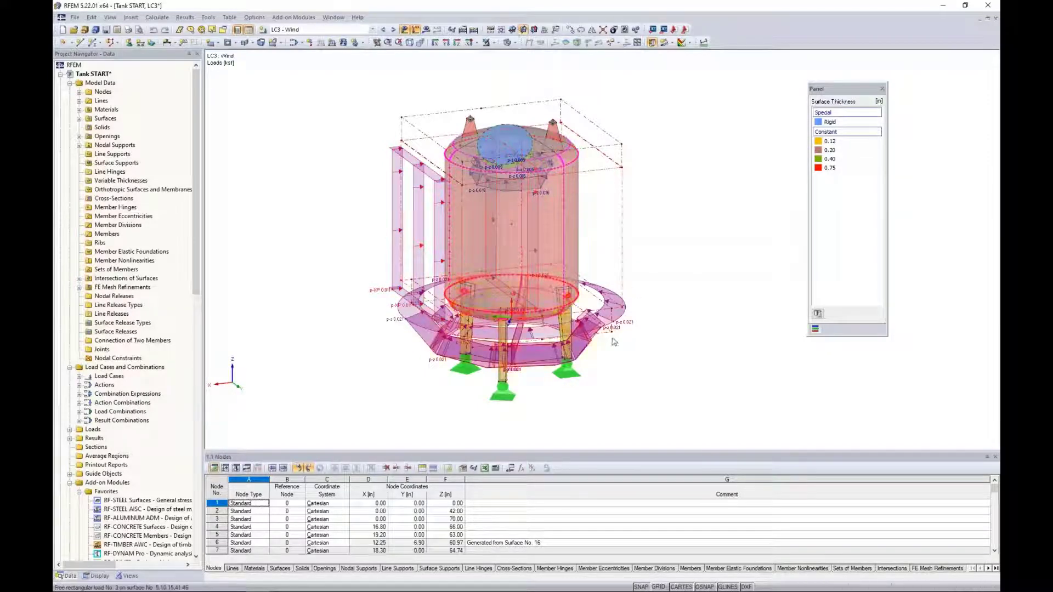
ctrl+middle_drag(631, 354, 670, 294)
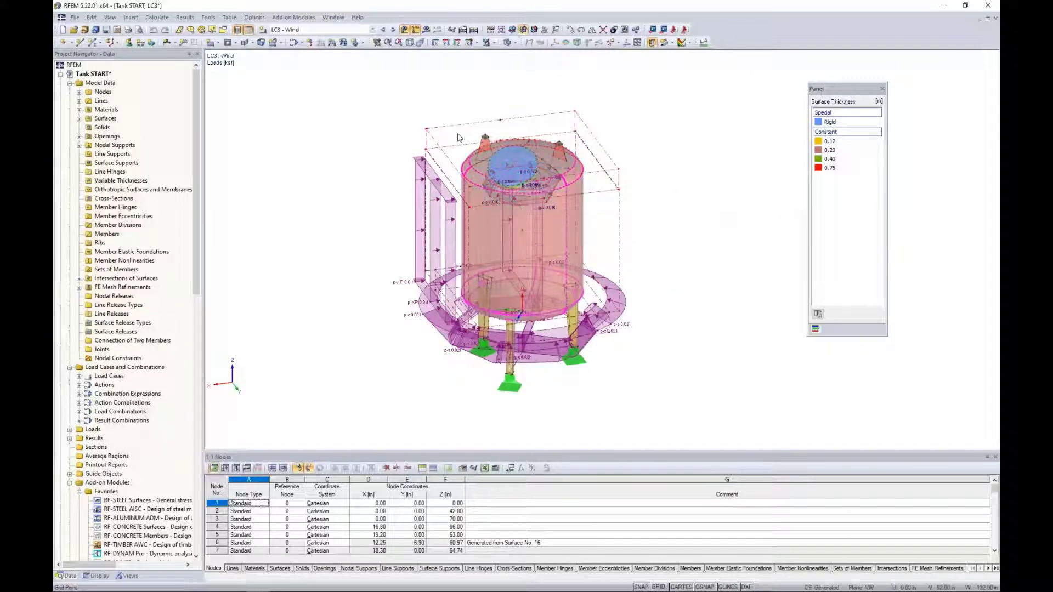
Step: Review the applied loads of combinations CO1 - 1.4D, CO2 - 1.2D + 1.6L and CO3 - 1.2D + L + W
click(371, 32)
click(350, 63)
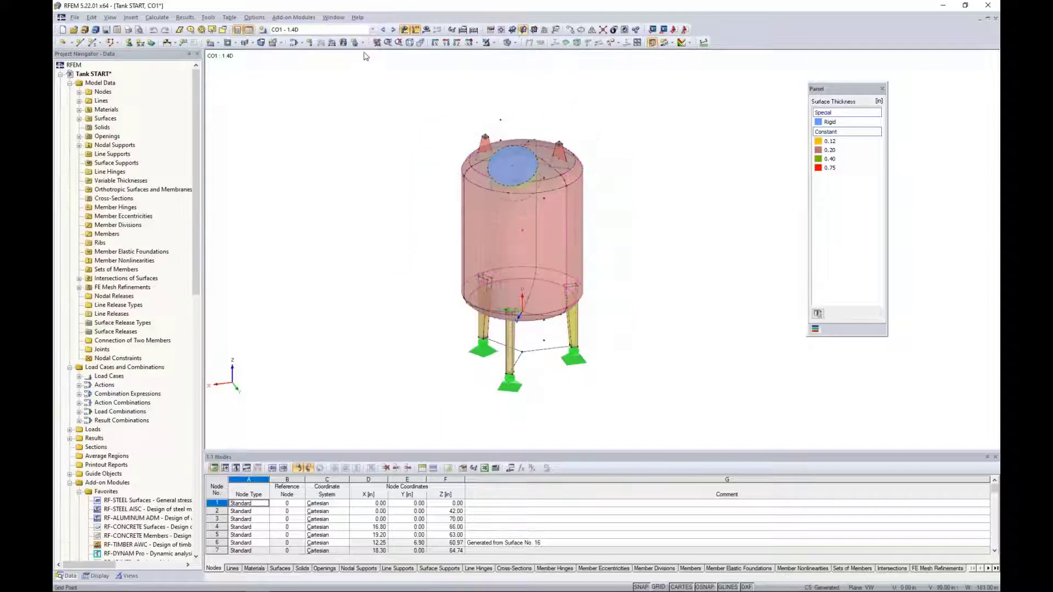
click(393, 29)
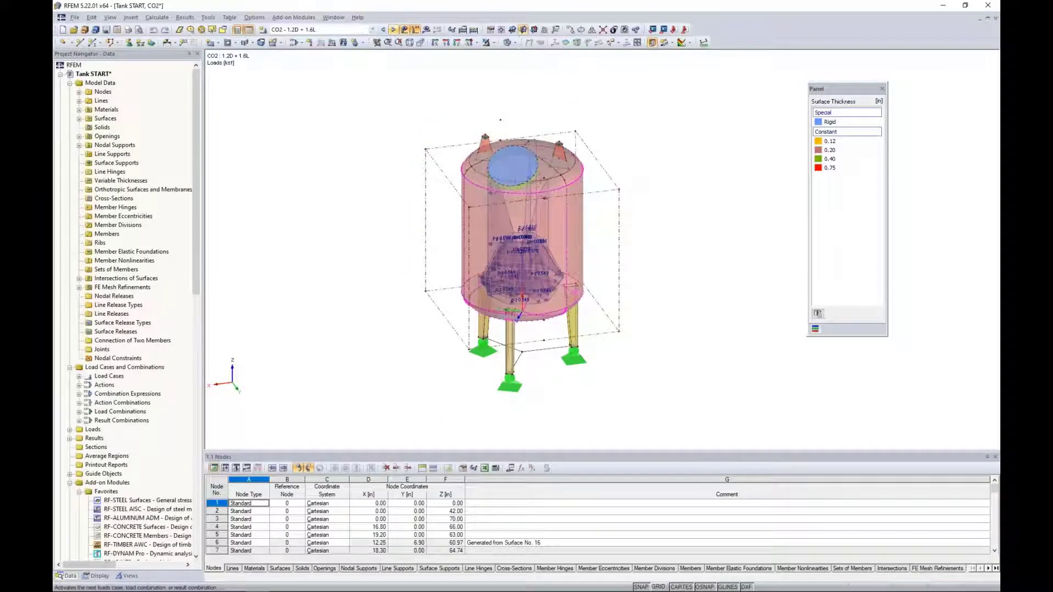
click(393, 30)
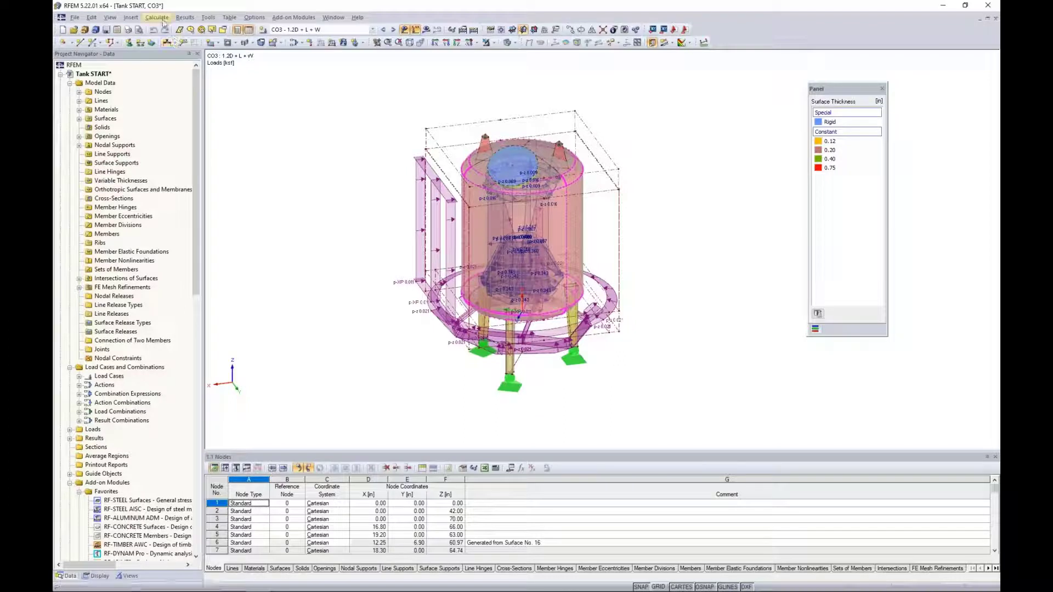
Step: Show the results for load case LC1 - Self-Weight as global deformations u and collapse the Surfaces results group
click(159, 19)
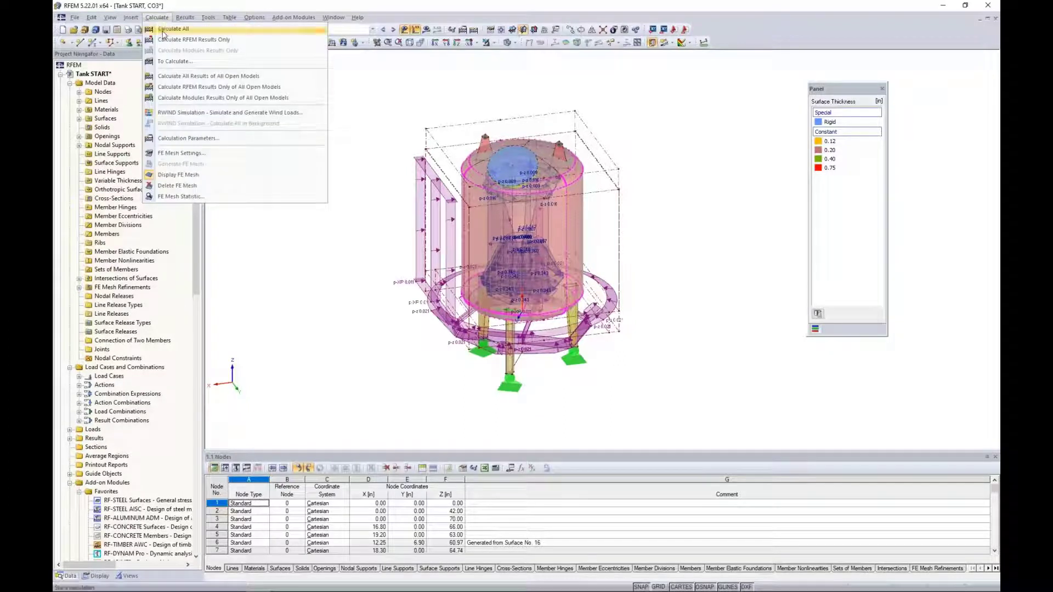
click(393, 73)
click(373, 32)
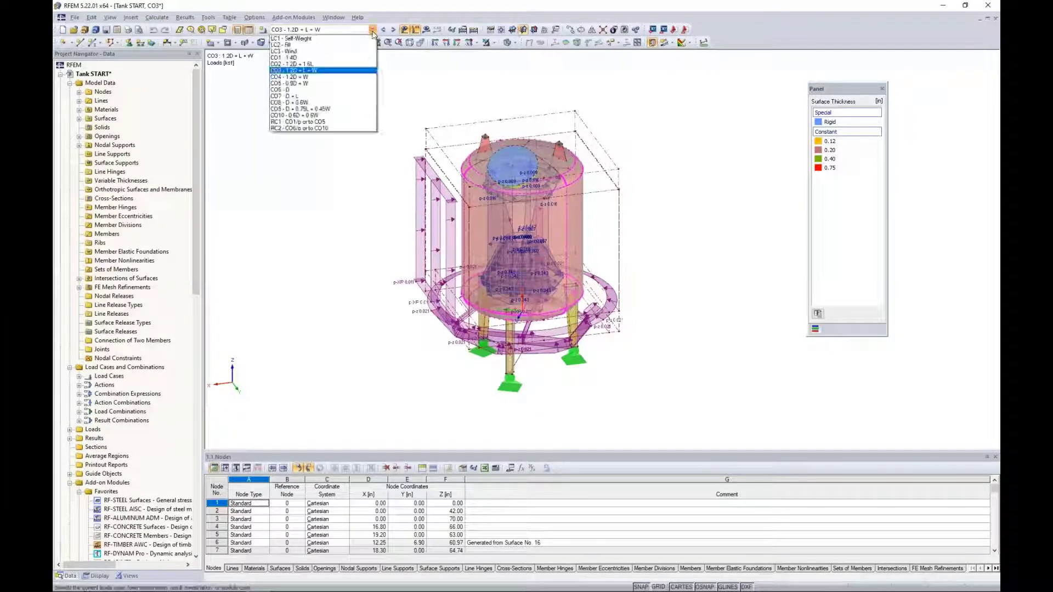
click(290, 39)
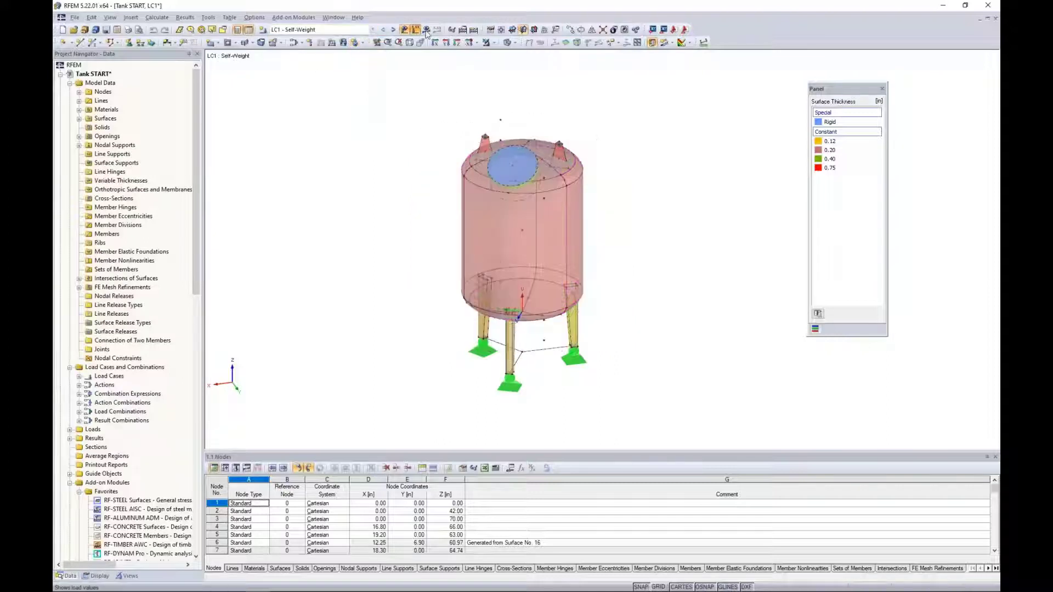
click(426, 30)
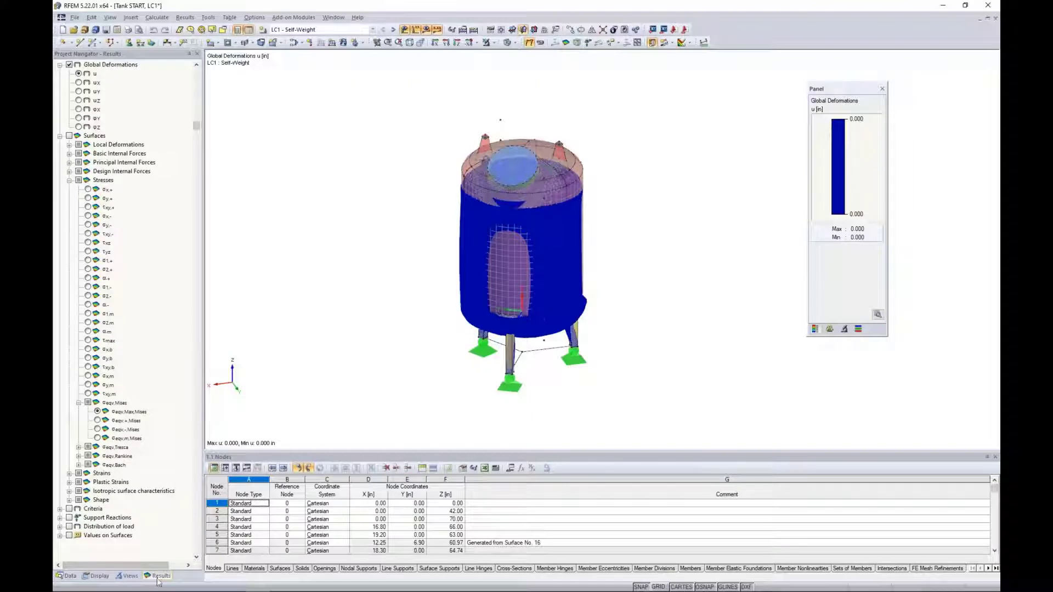
click(59, 136)
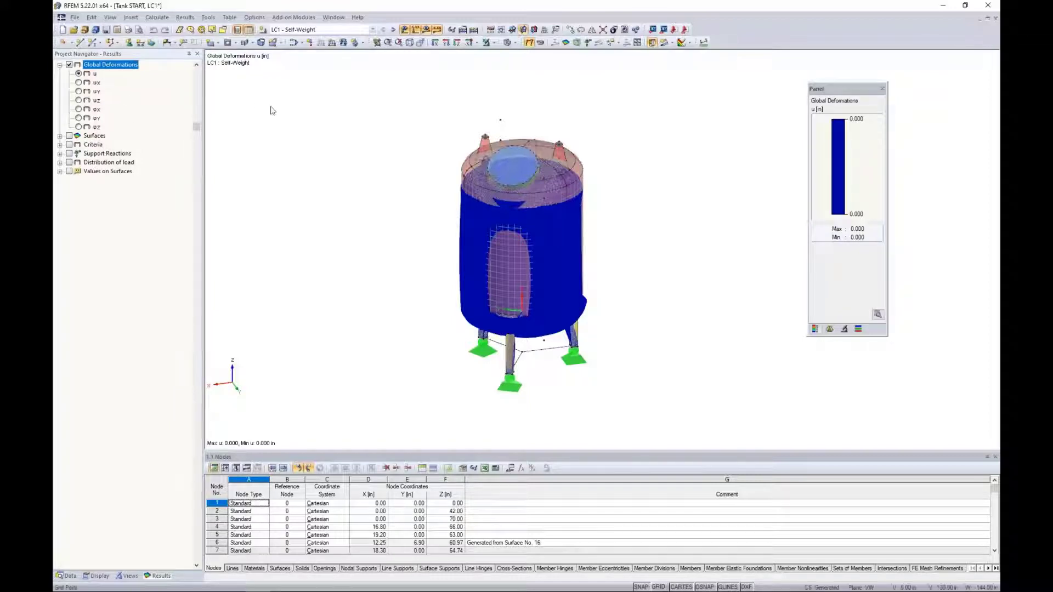
Step: Examine the tank's global deformations through LC2, LC3, CO1 and CO2 up to combination CO3 - 1.2D + L + W
click(392, 31)
click(393, 30)
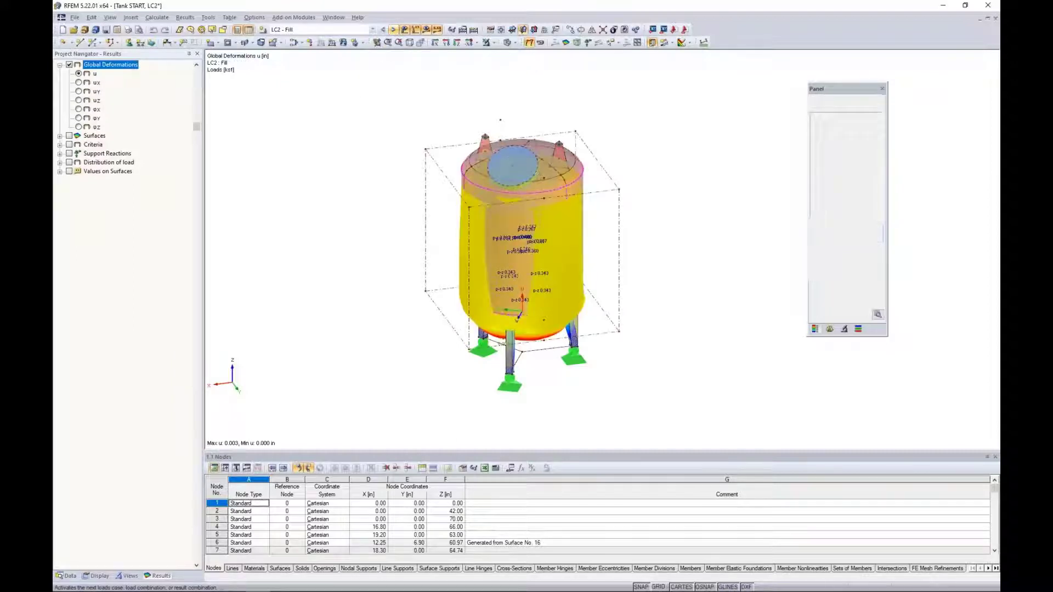
click(393, 30)
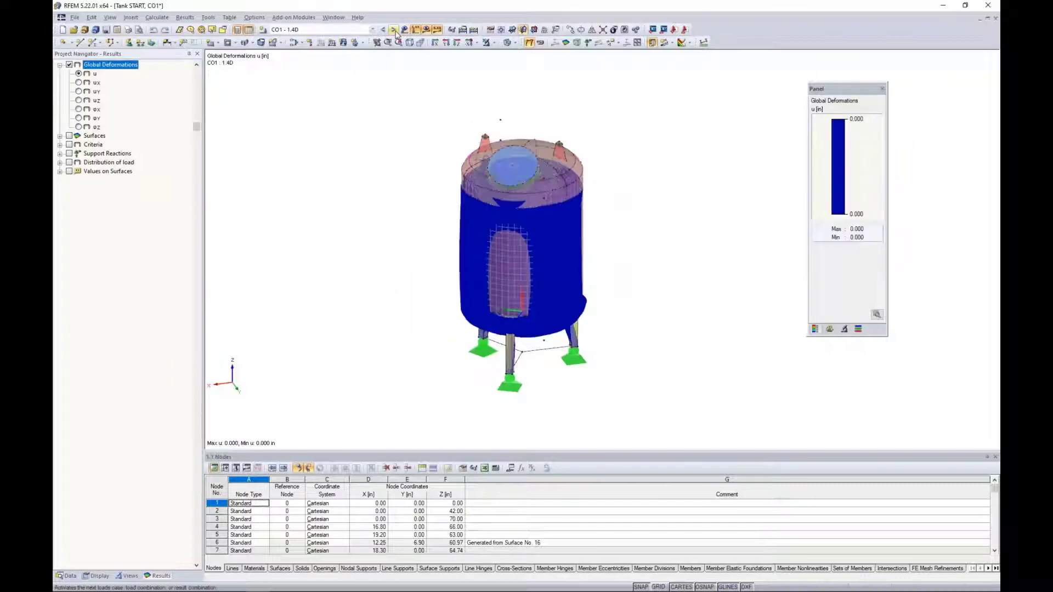
click(394, 30)
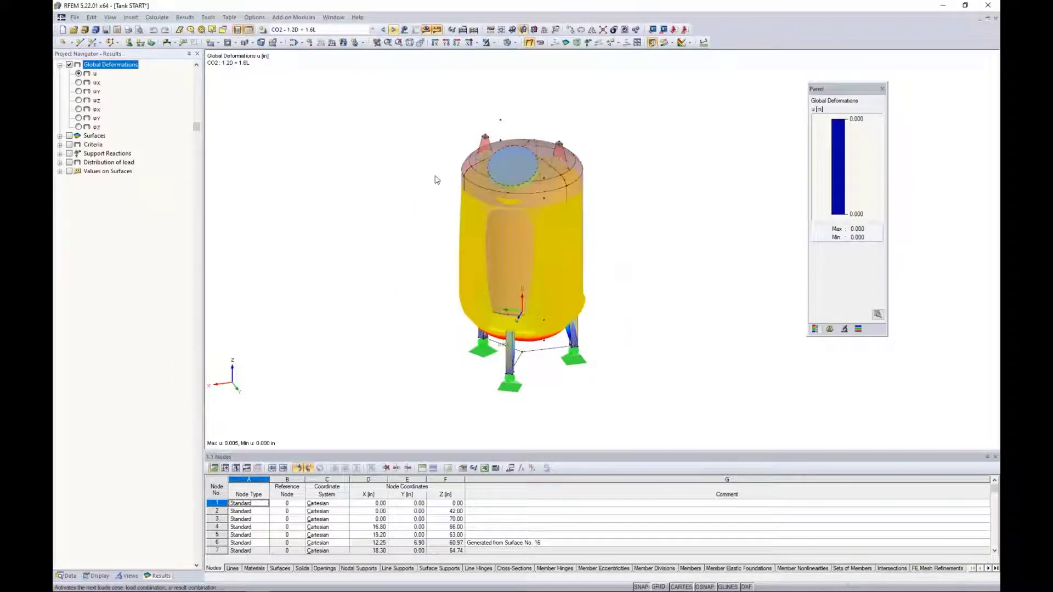
click(393, 29)
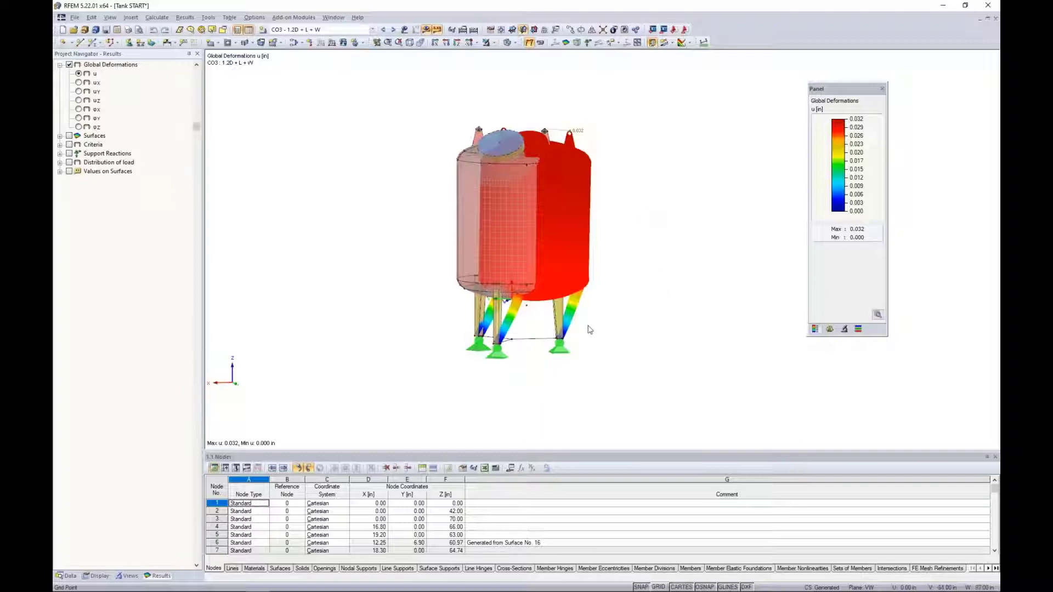
scroll(584, 329, up, 2)
middle_drag(618, 301, 620, 348)
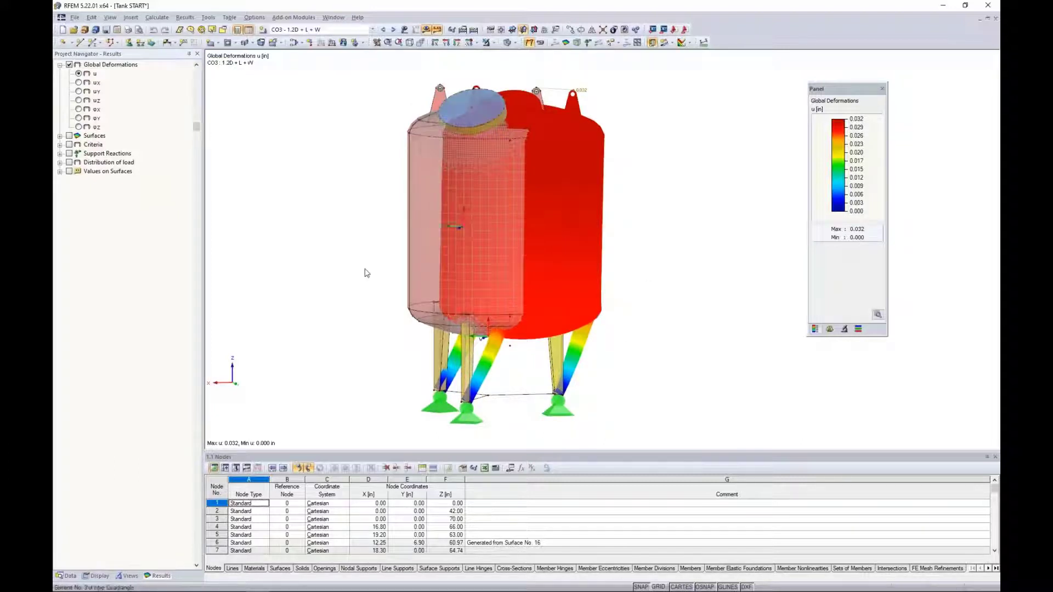
ctrl+middle_drag(374, 276, 388, 285)
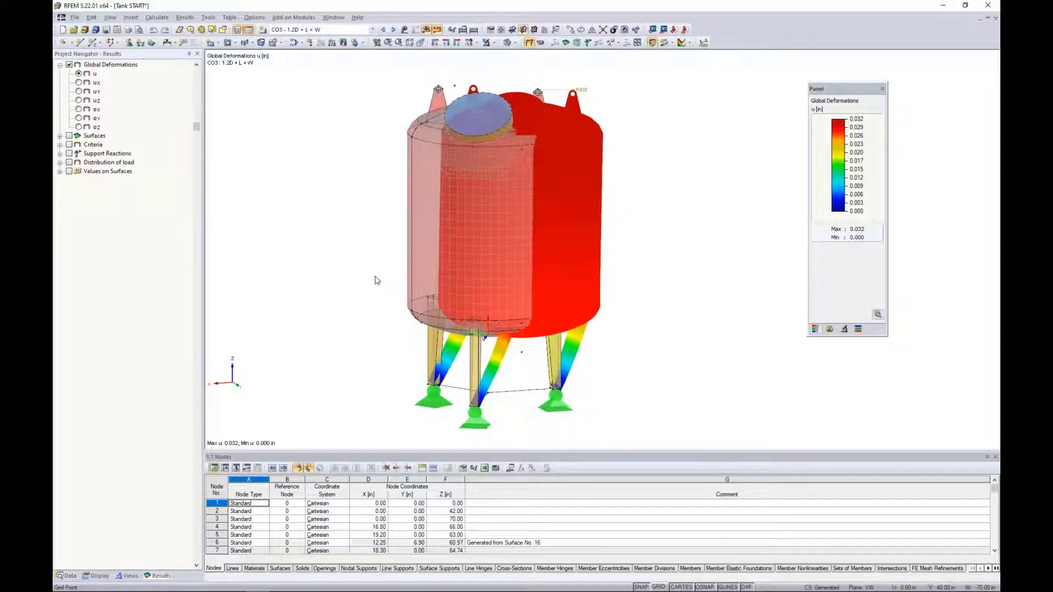
Step: Switch to load case LC2 - Fill and inspect the settings of its free rectangular load without changing them
click(329, 32)
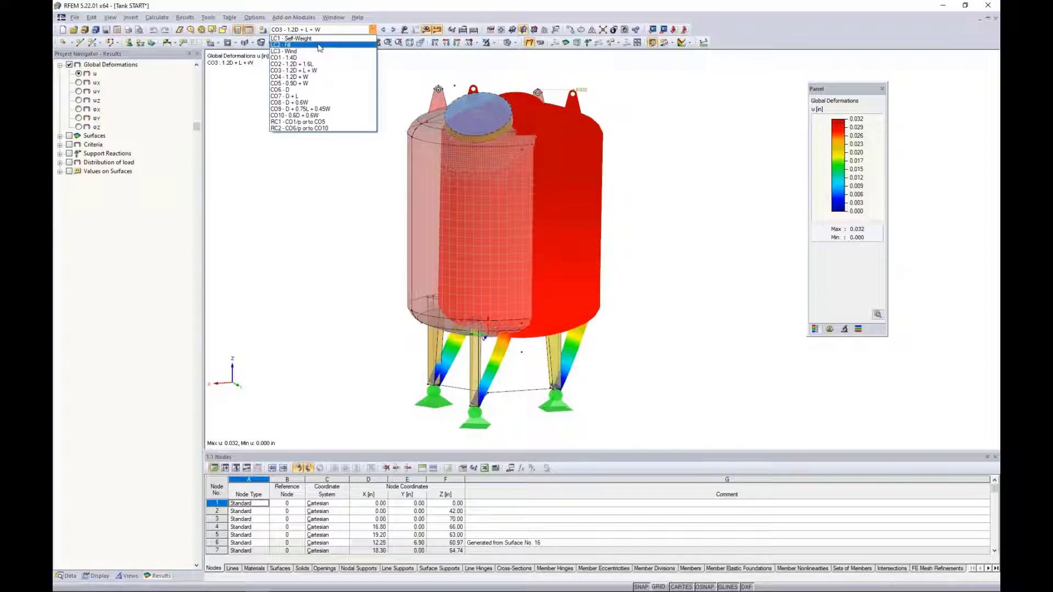
click(318, 45)
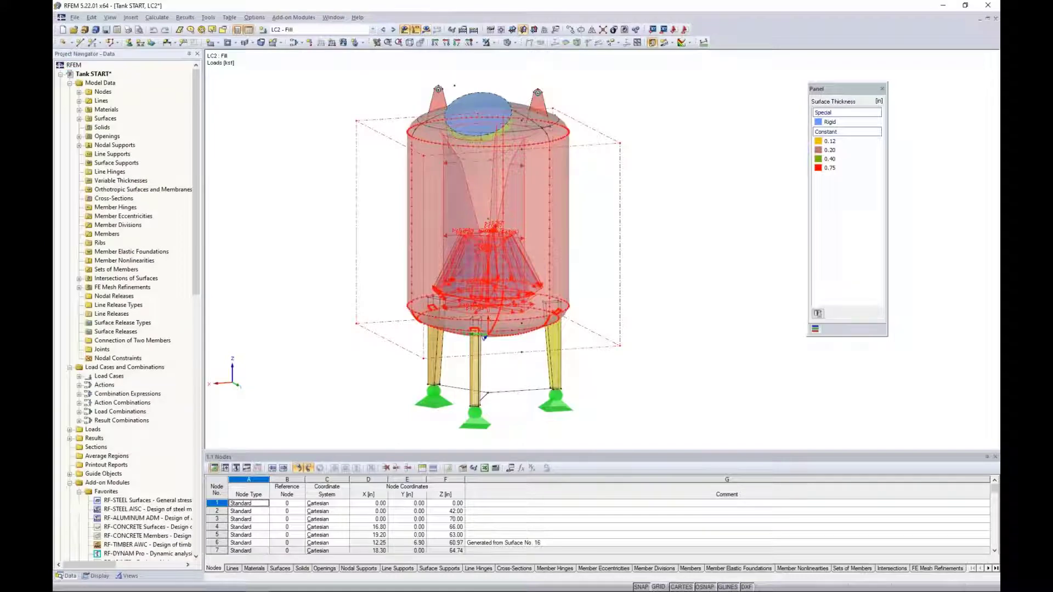
double_click(484, 337)
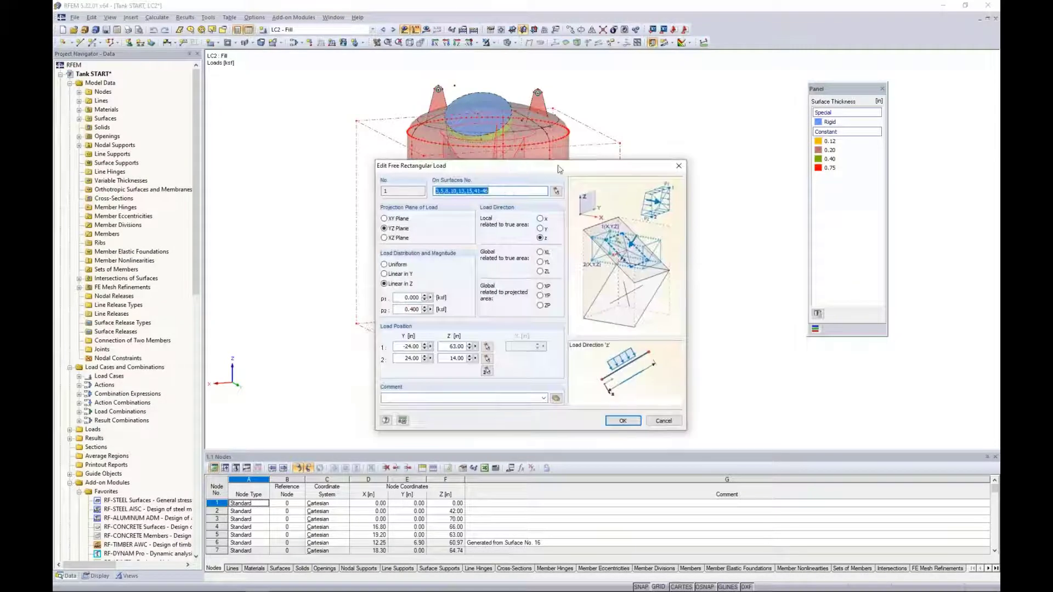
drag(559, 169, 732, 103)
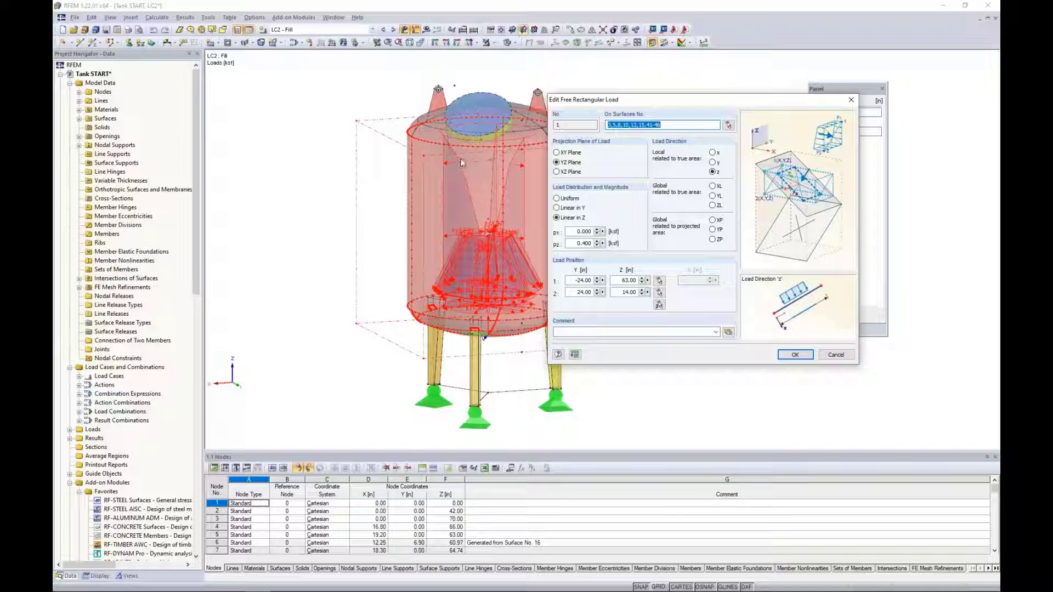
click(836, 354)
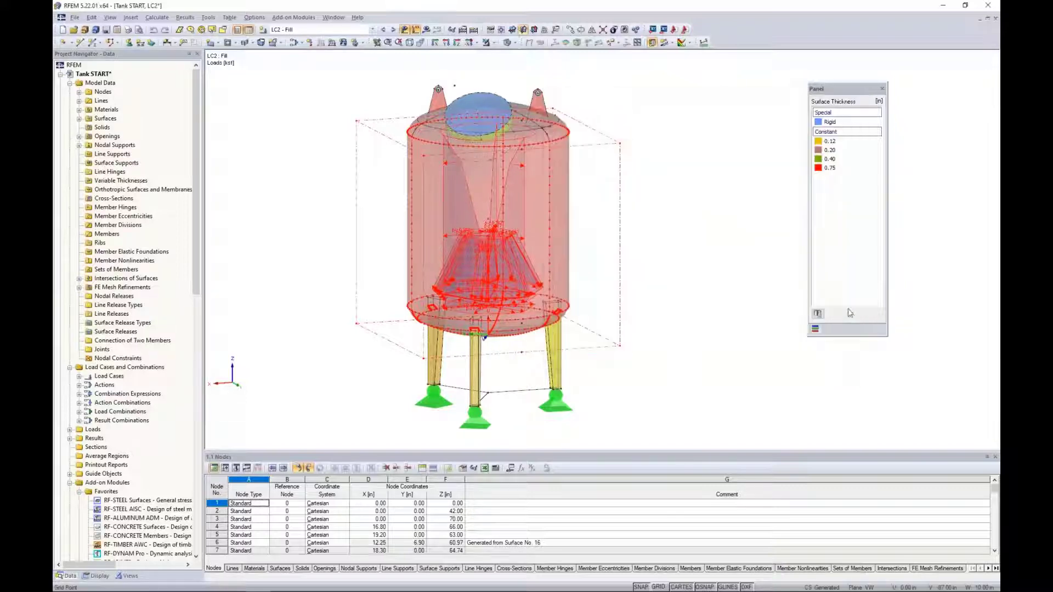
Step: Show the LC2 - Fill results as distribution of load instead of global deformations, and hide the applied loads
click(426, 30)
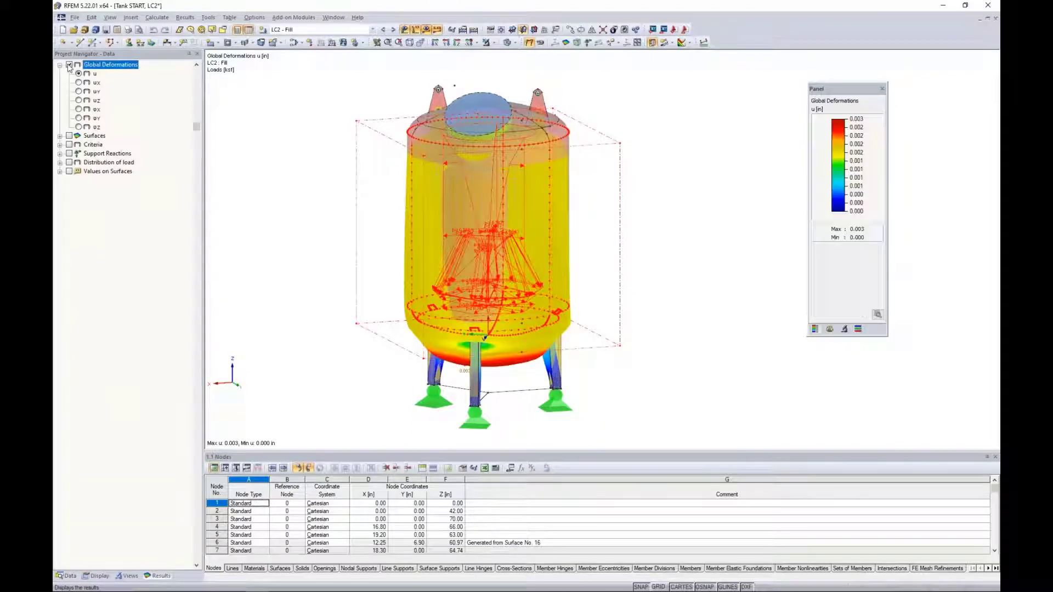
click(69, 64)
click(59, 65)
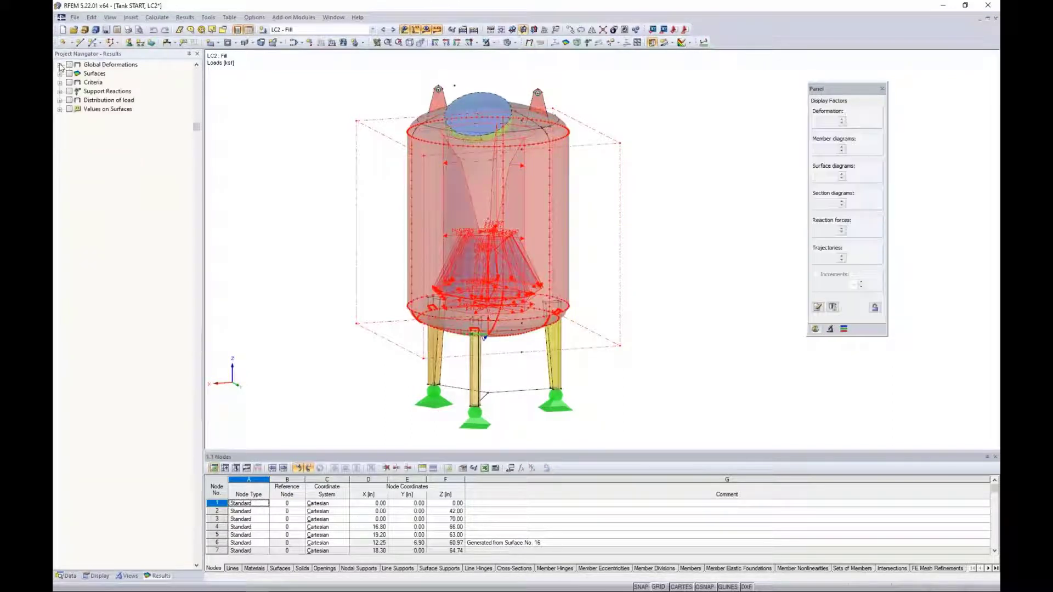
click(60, 100)
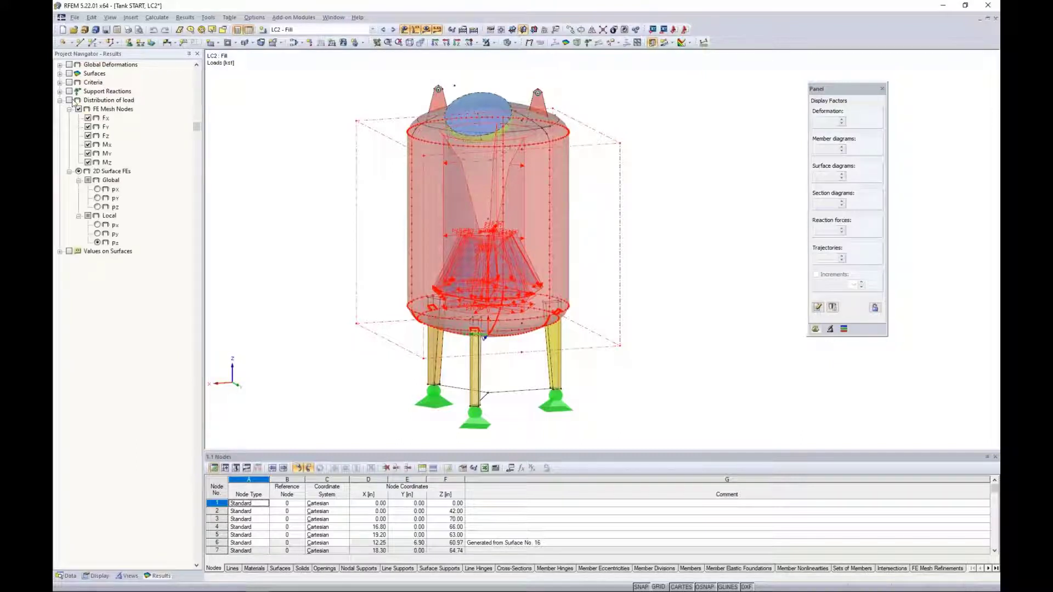
click(69, 100)
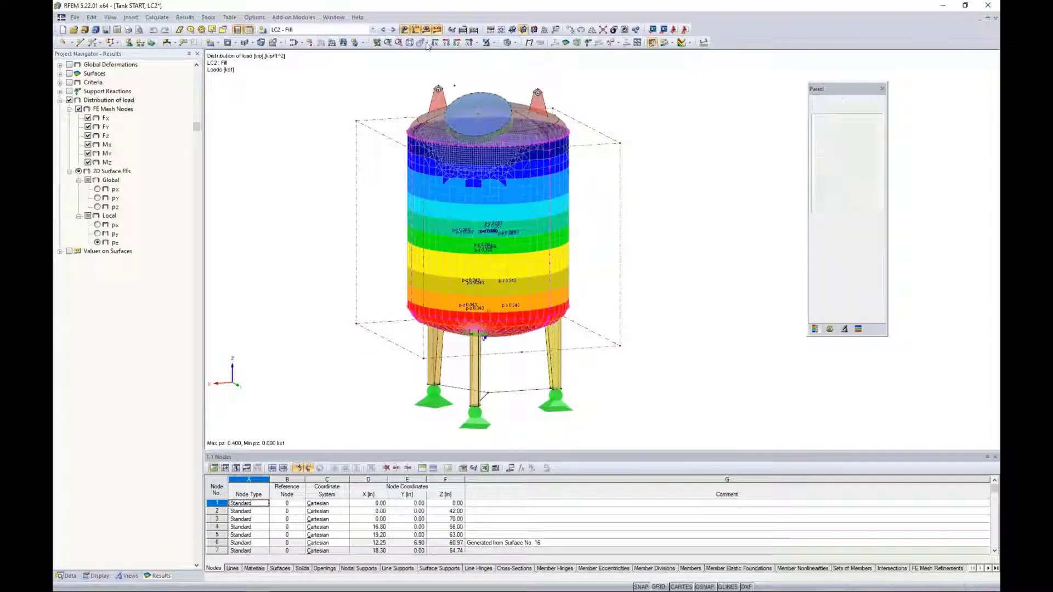
click(415, 29)
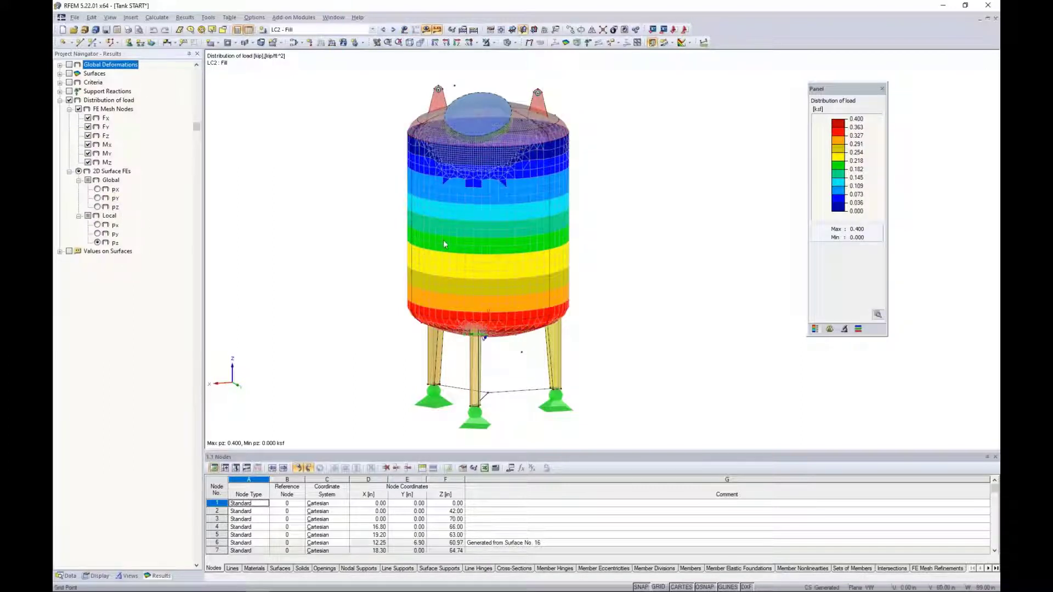
Step: Examine the Fill load distribution on the tank's walls and underside, and display the distribution for LC3 - Wind
middle_drag(607, 263, 644, 192)
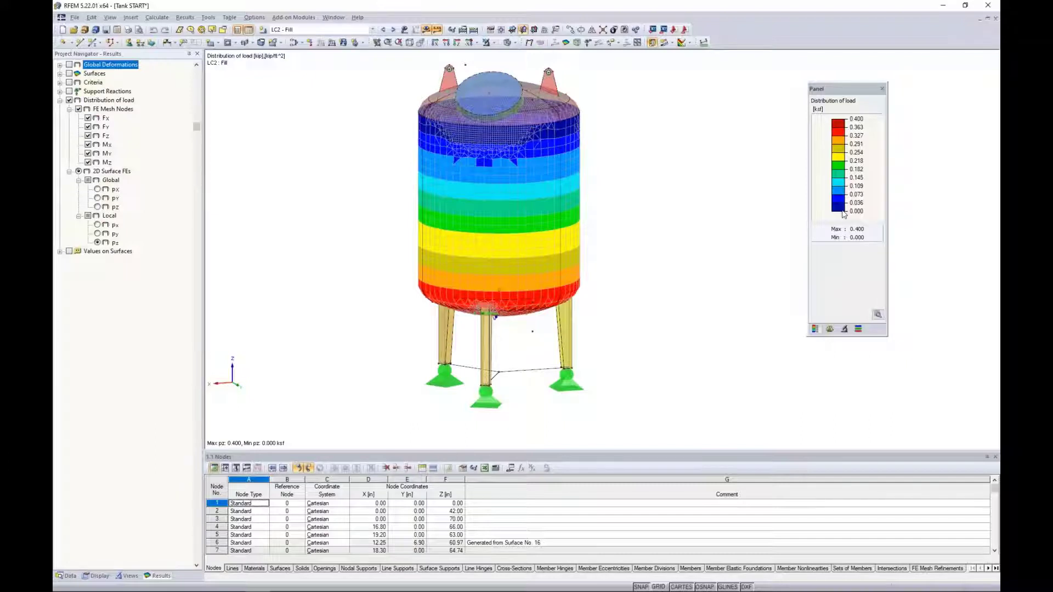
ctrl+middle_drag(601, 323, 583, 107)
scroll(496, 268, up, 4)
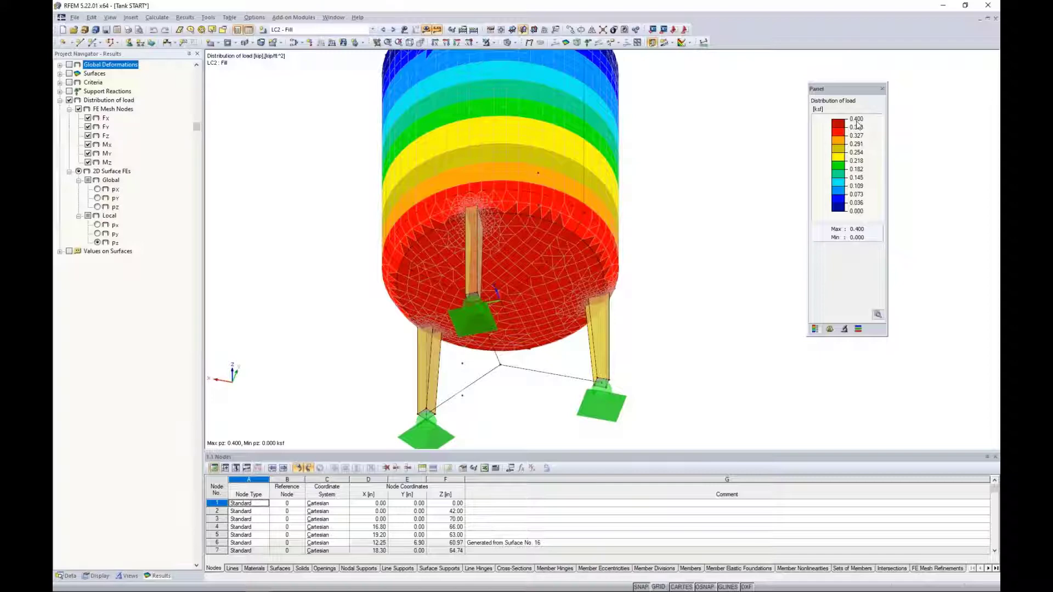
ctrl+middle_drag(663, 159, 672, 257)
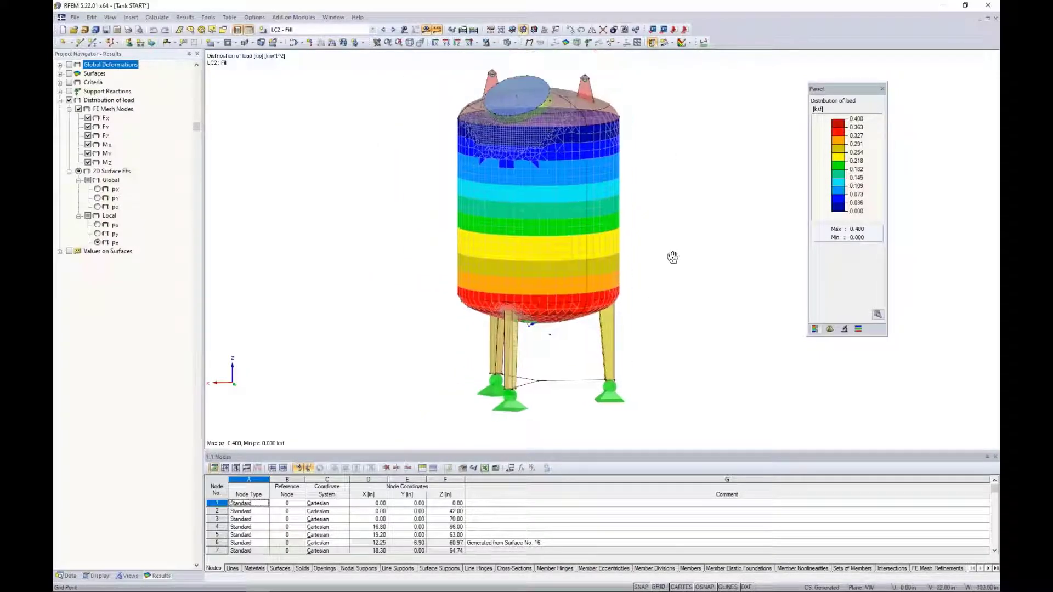
click(394, 30)
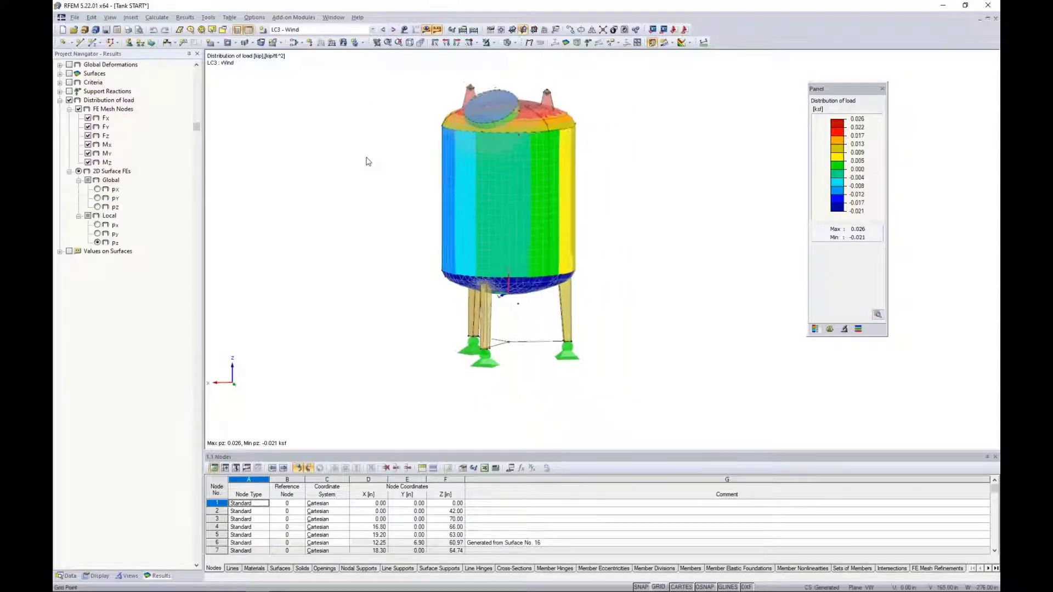
Step: Show the applied wind loads together with the LC3 - Wind load distribution for comparison, and hide them again
click(405, 31)
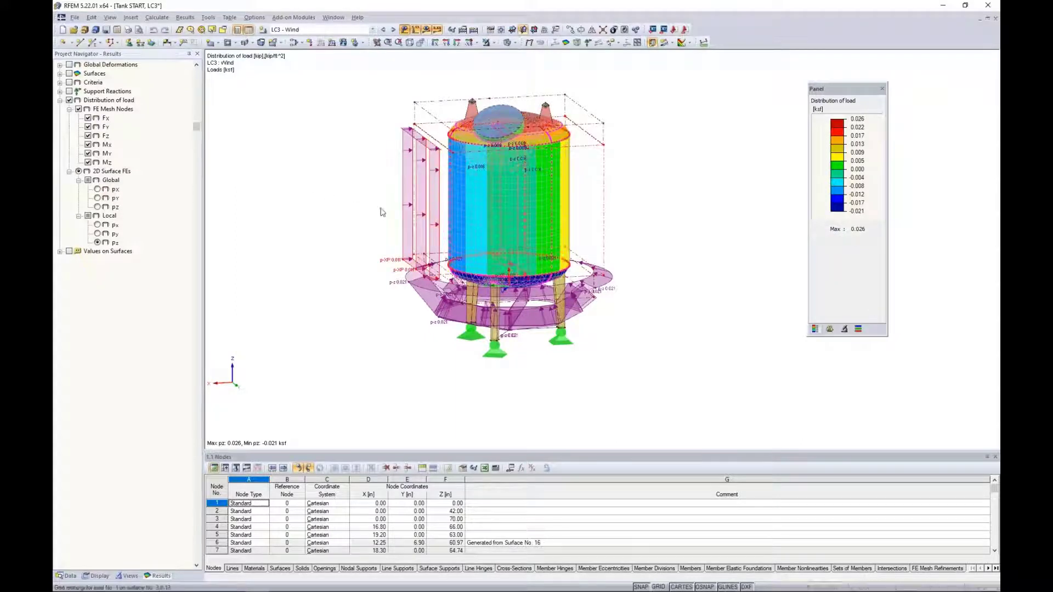
scroll(351, 212, up, 2)
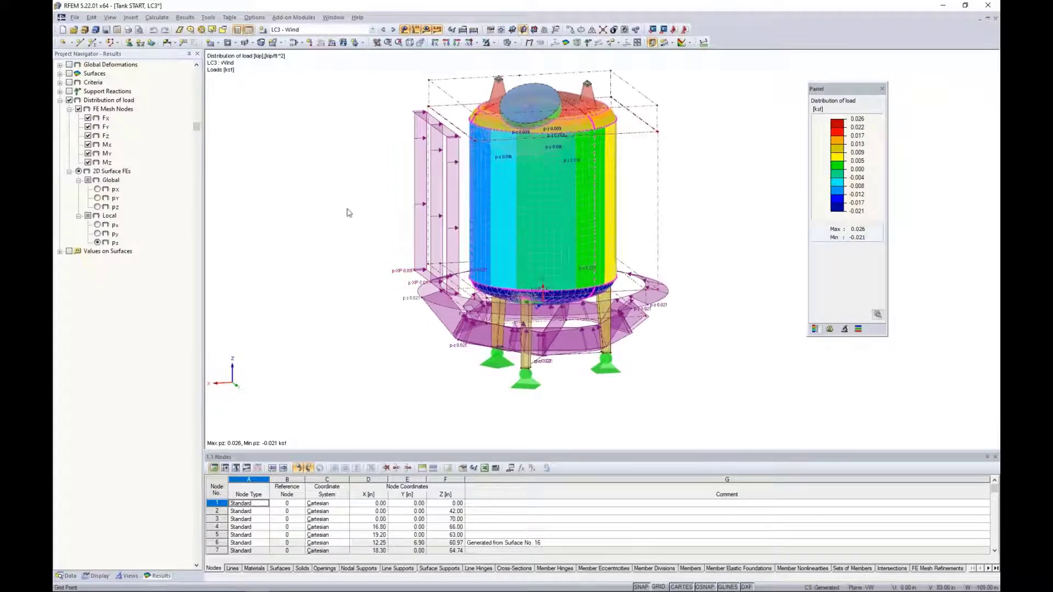
click(405, 30)
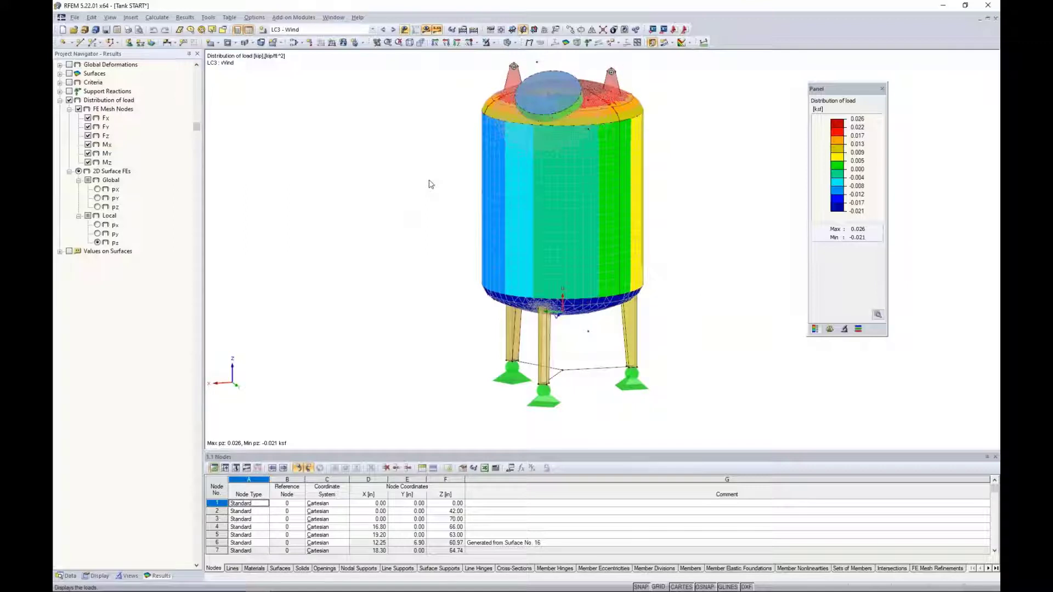
Step: Examine the LC3 - Wind load distribution around the tank's walls, on its underside and on its roof
ctrl+middle_drag(393, 214, 660, 198)
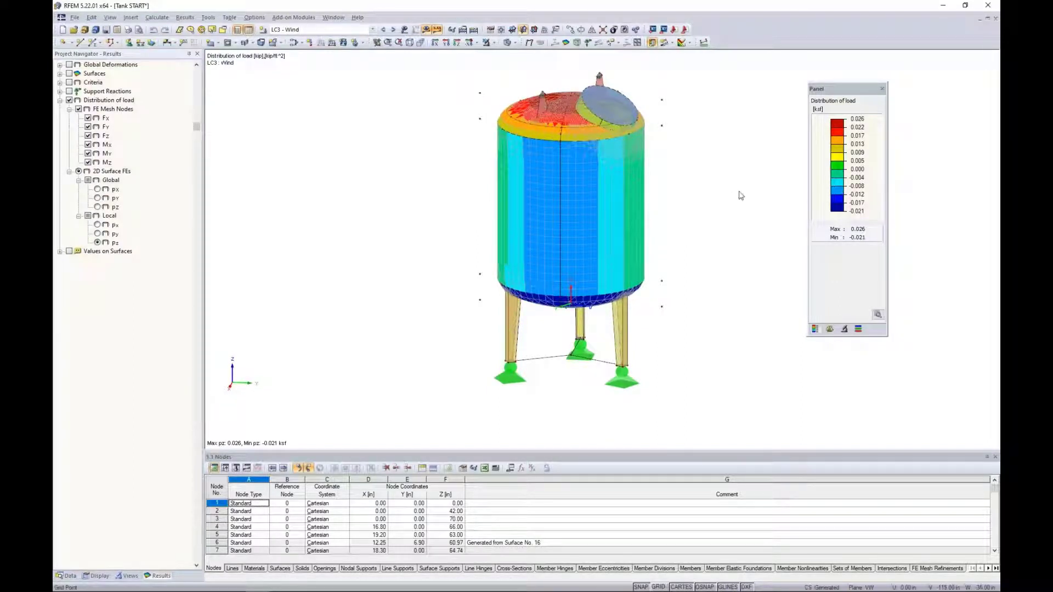
ctrl+middle_drag(738, 197, 320, 193)
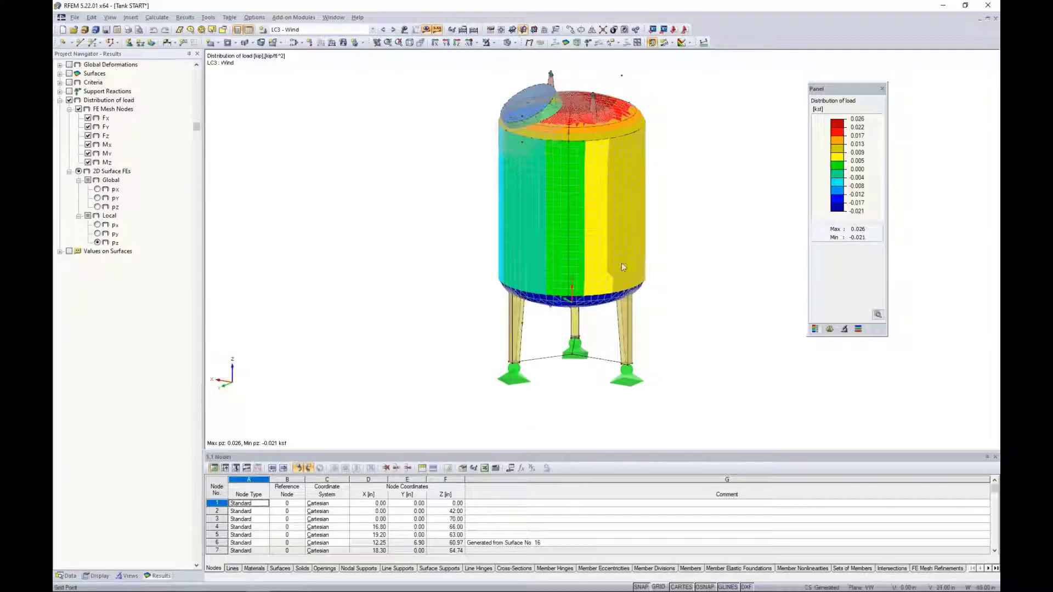
ctrl+middle_drag(470, 245, 706, 225)
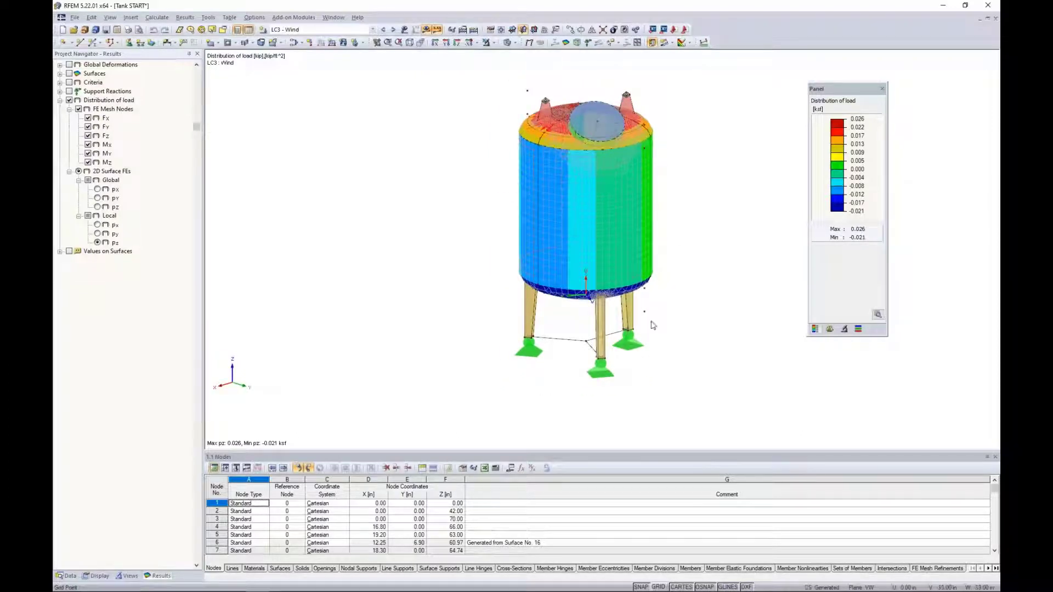
ctrl+middle_drag(717, 235, 424, 219)
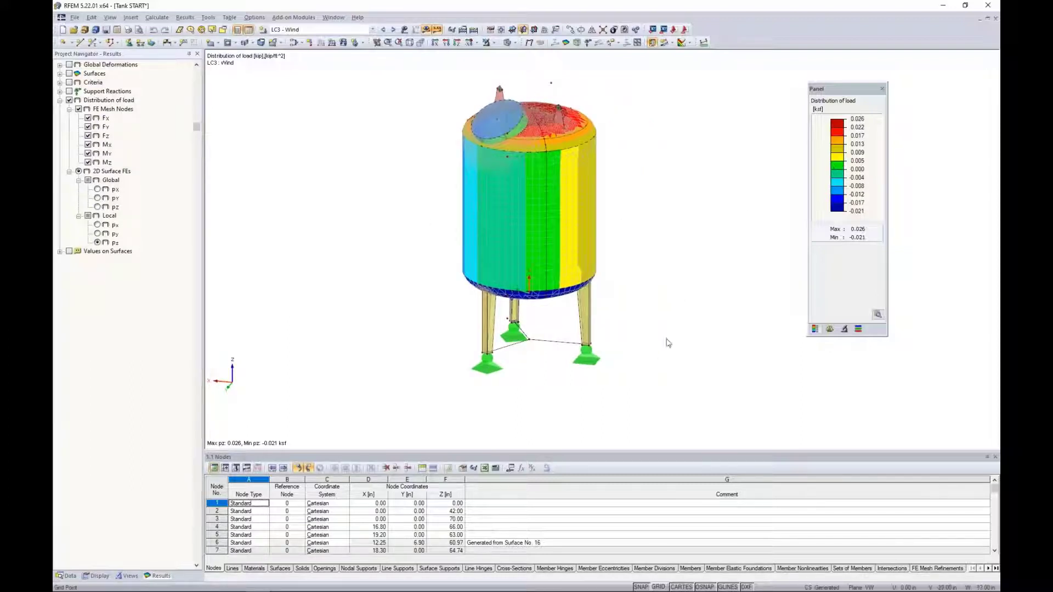
ctrl+middle_drag(666, 343, 660, 134)
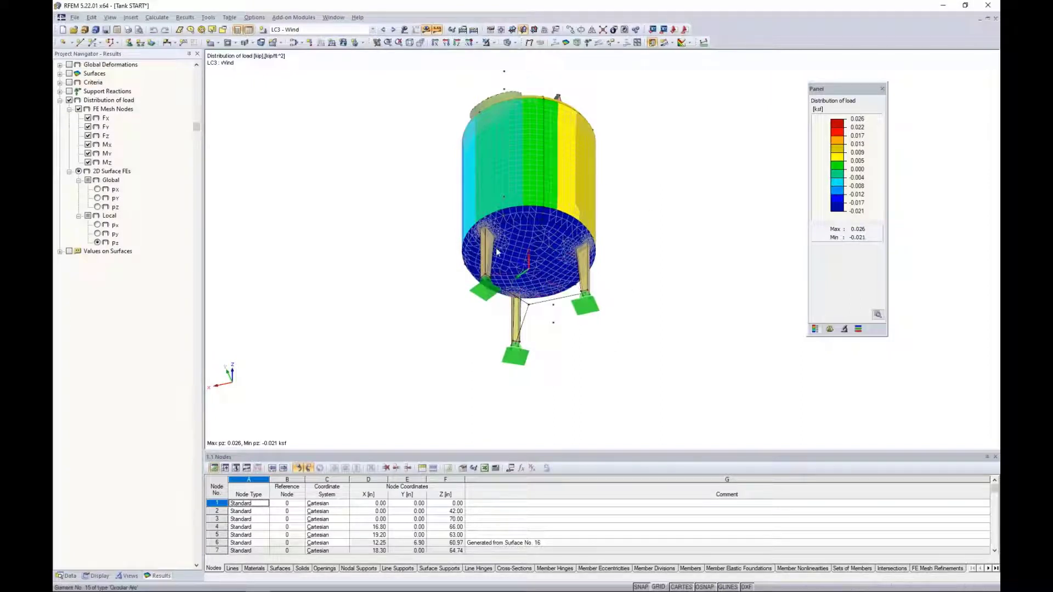
ctrl+middle_drag(641, 174, 618, 357)
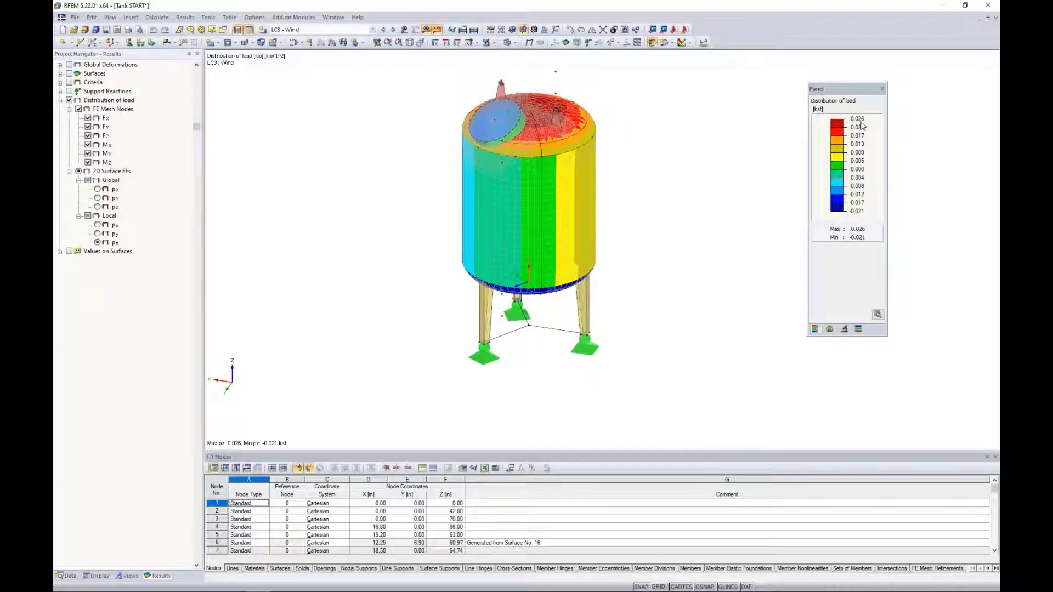
scroll(677, 203, up, 1)
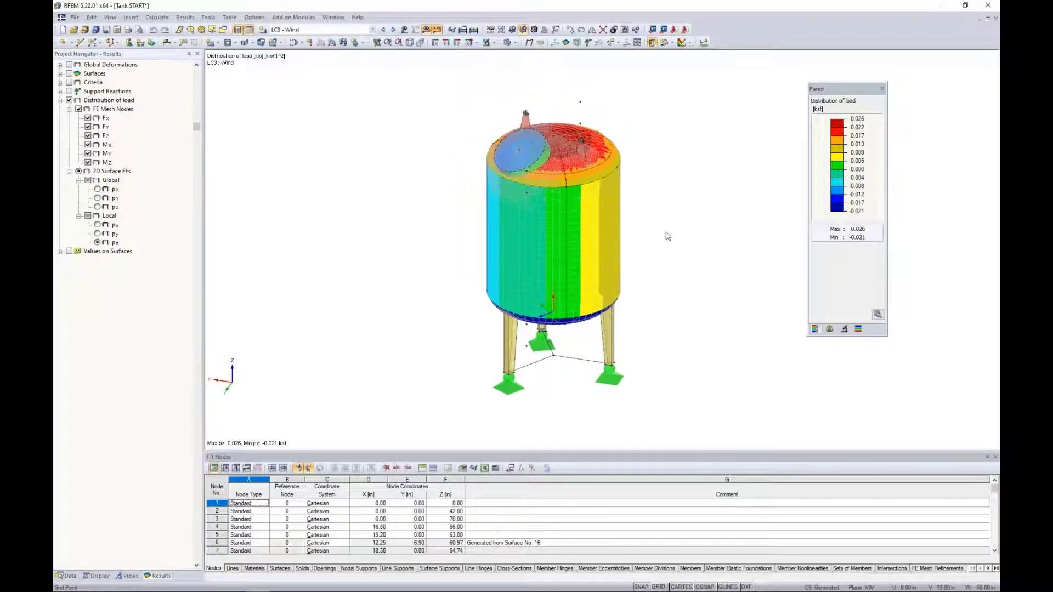
scroll(668, 236, up, 1)
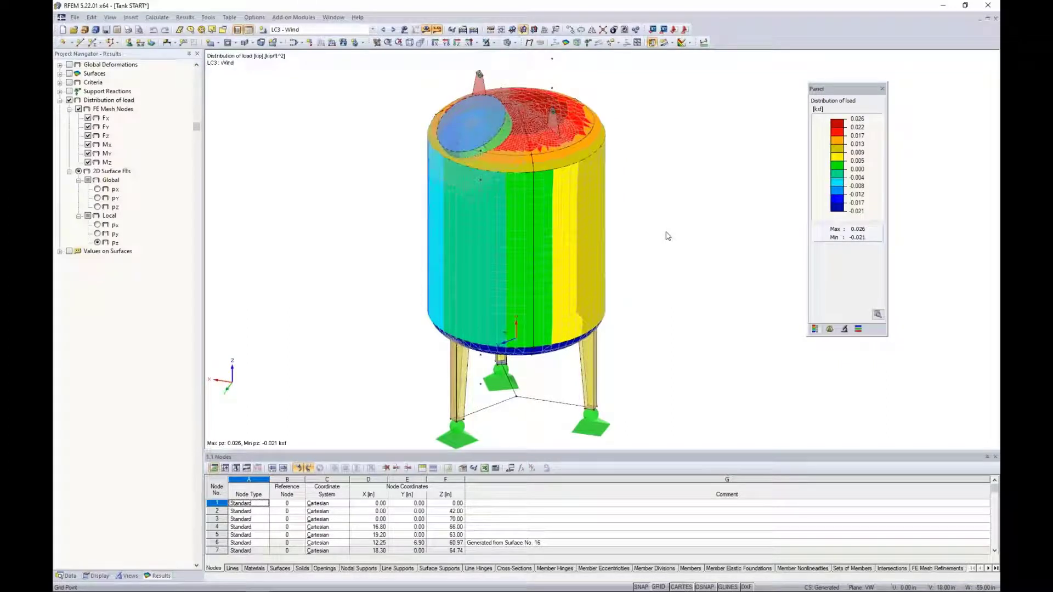
Step: Turn off the distribution of load results and open the center of gravity and info for the entire tank
click(60, 100)
click(69, 100)
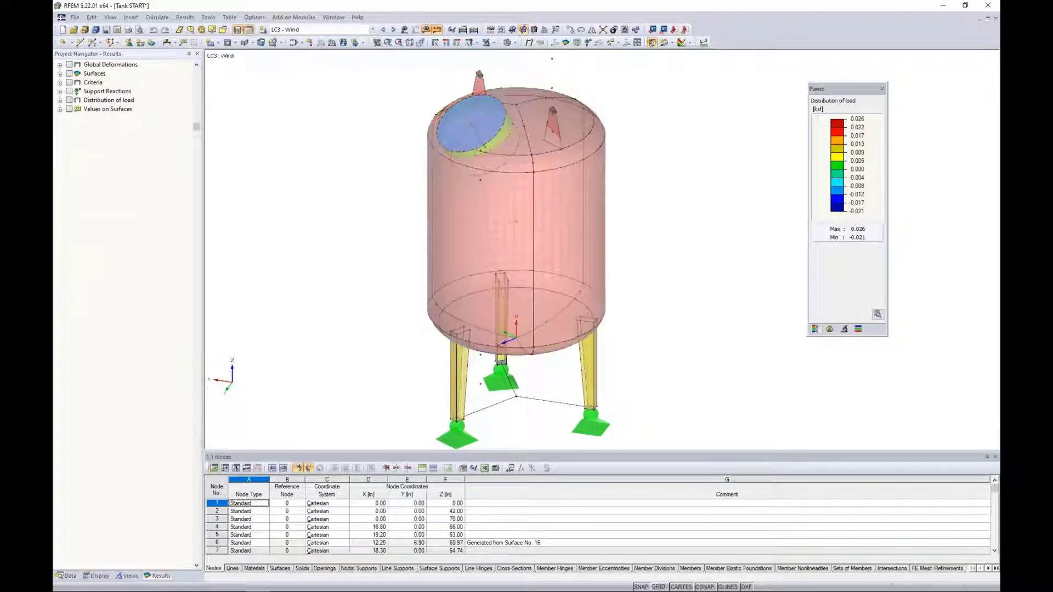
scroll(365, 188, down, 1)
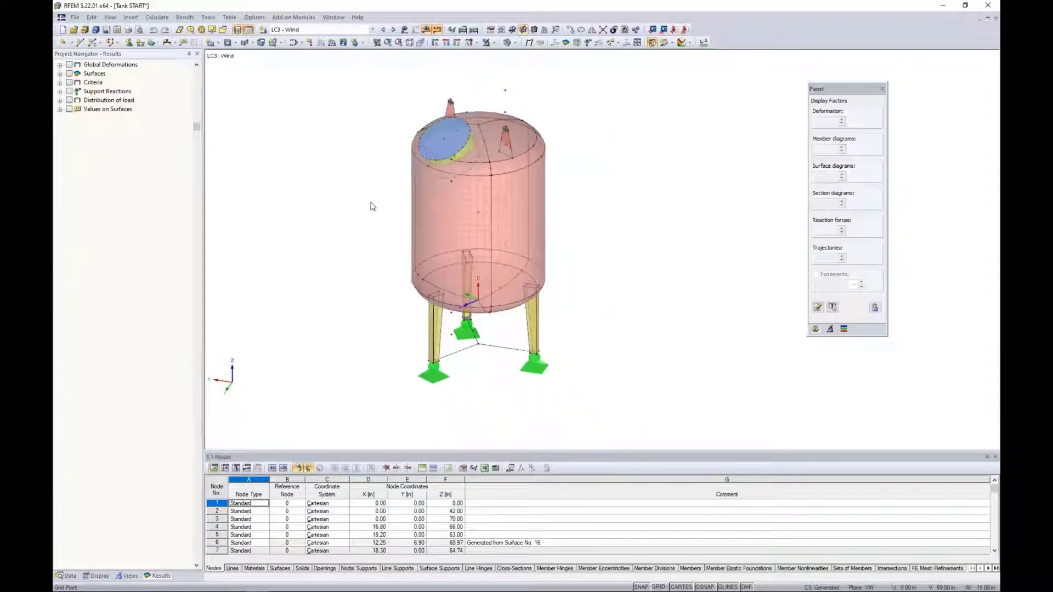
middle_drag(373, 206, 403, 206)
drag(630, 414, 383, 81)
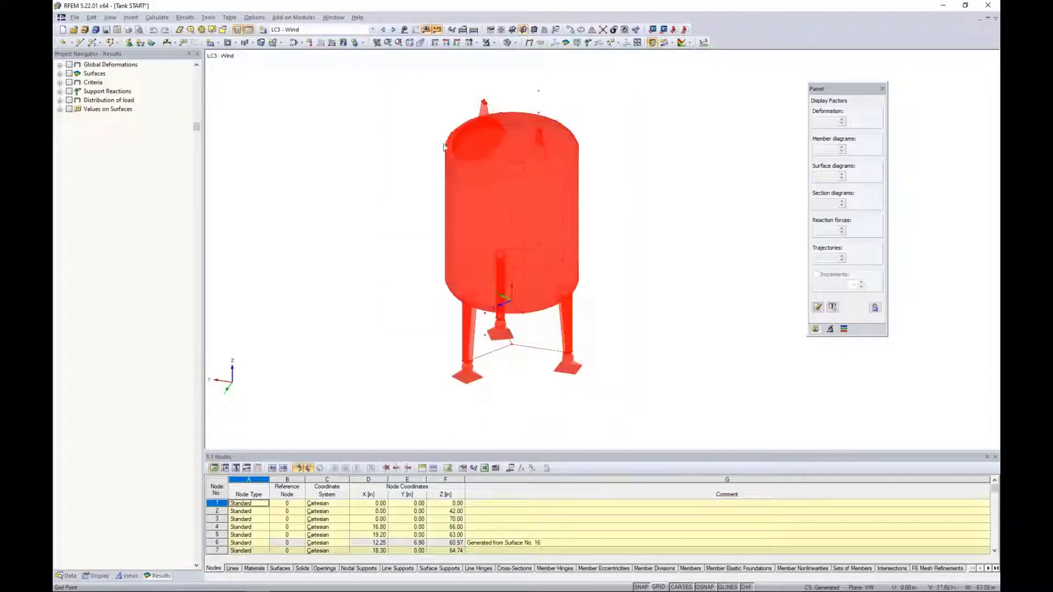
right_click(467, 182)
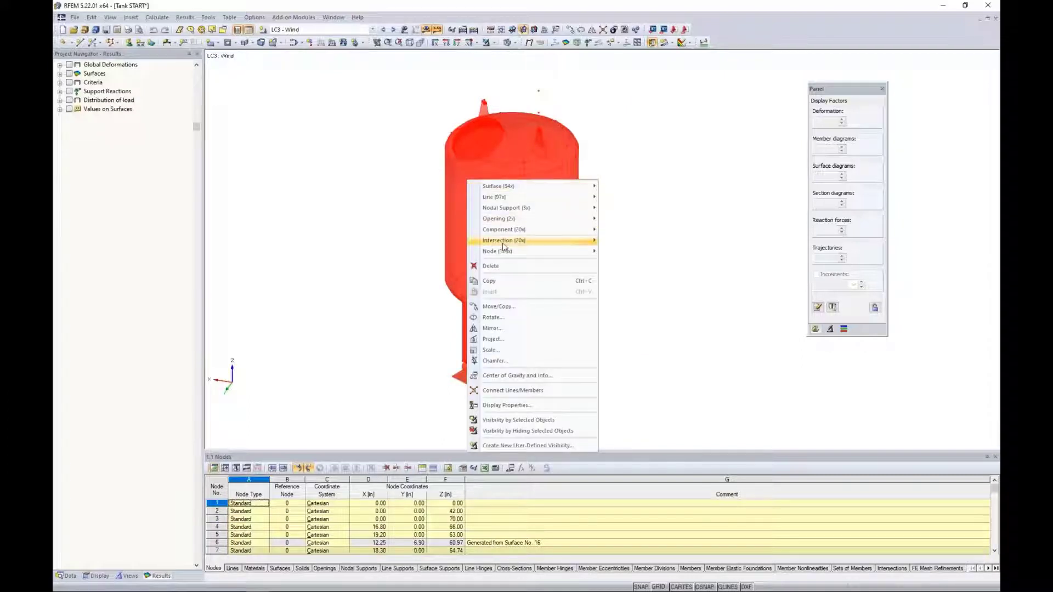
click(499, 376)
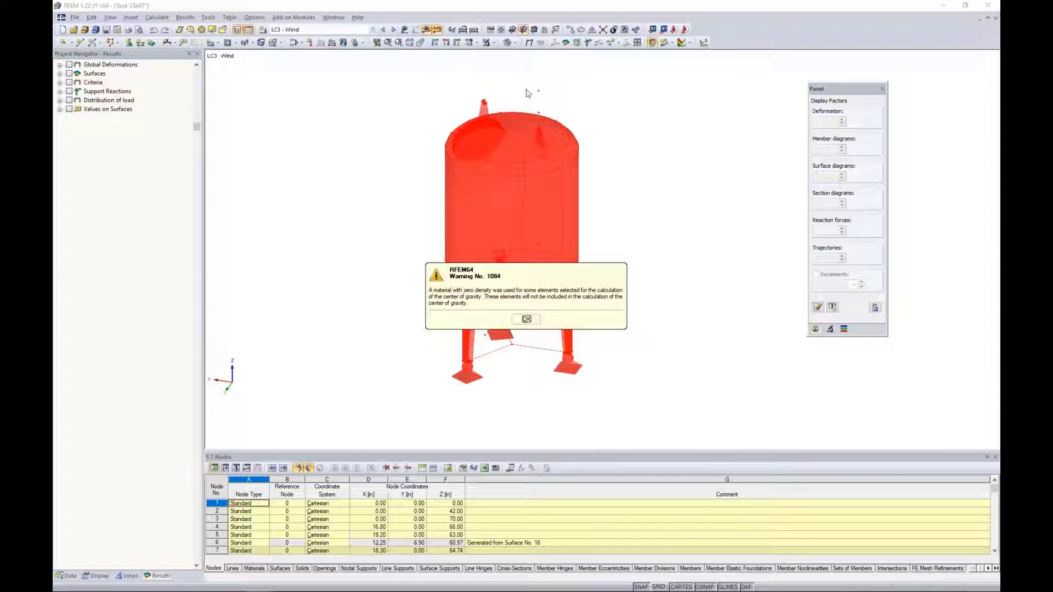
click(523, 322)
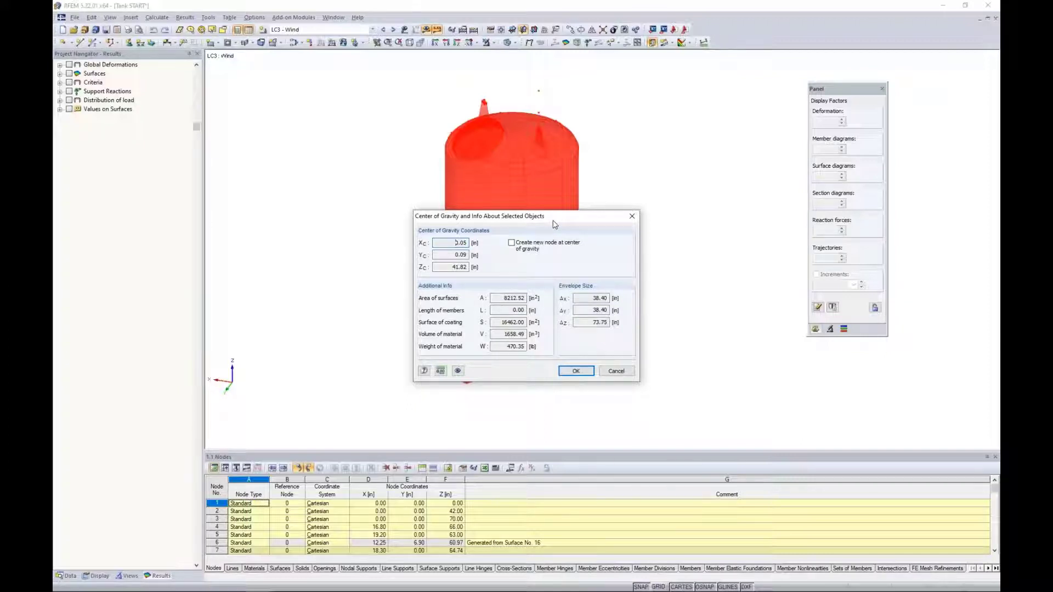
Step: Review the tank's center of gravity and material weight, and close the info without creating a node
drag(554, 224, 541, 299)
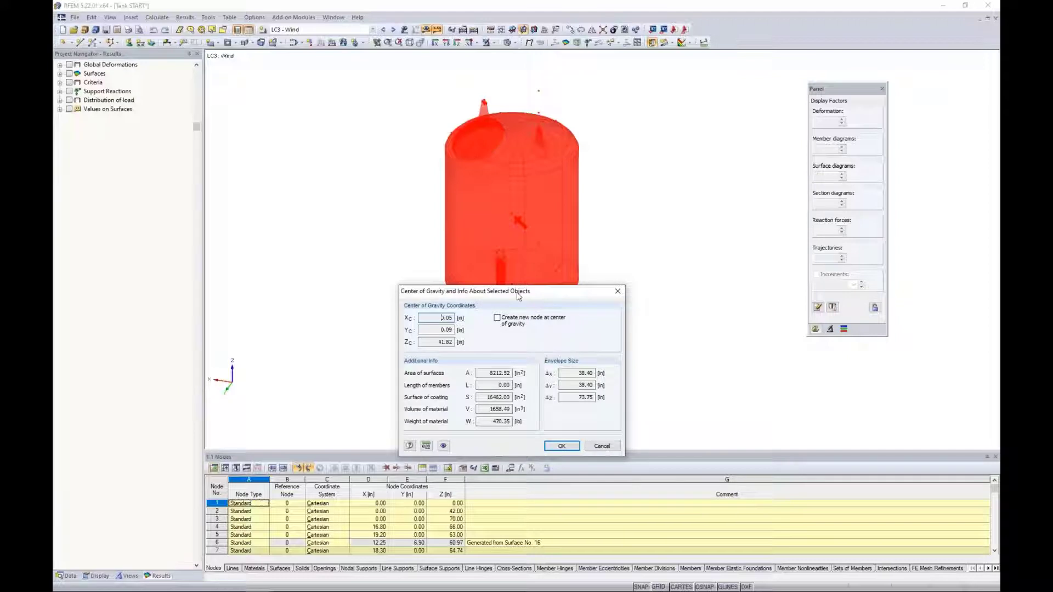
drag(519, 294, 532, 208)
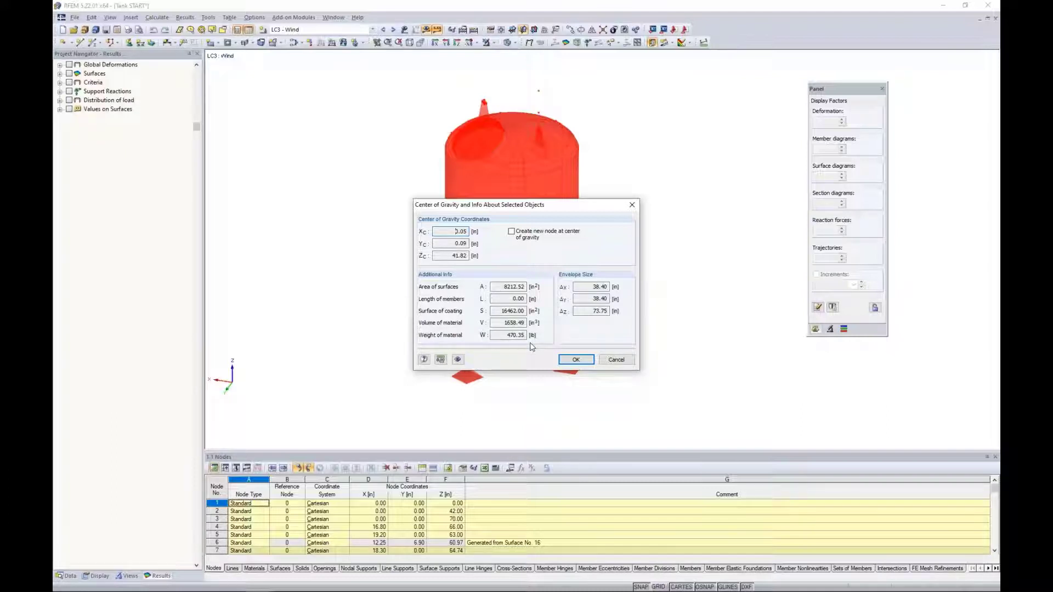
click(616, 360)
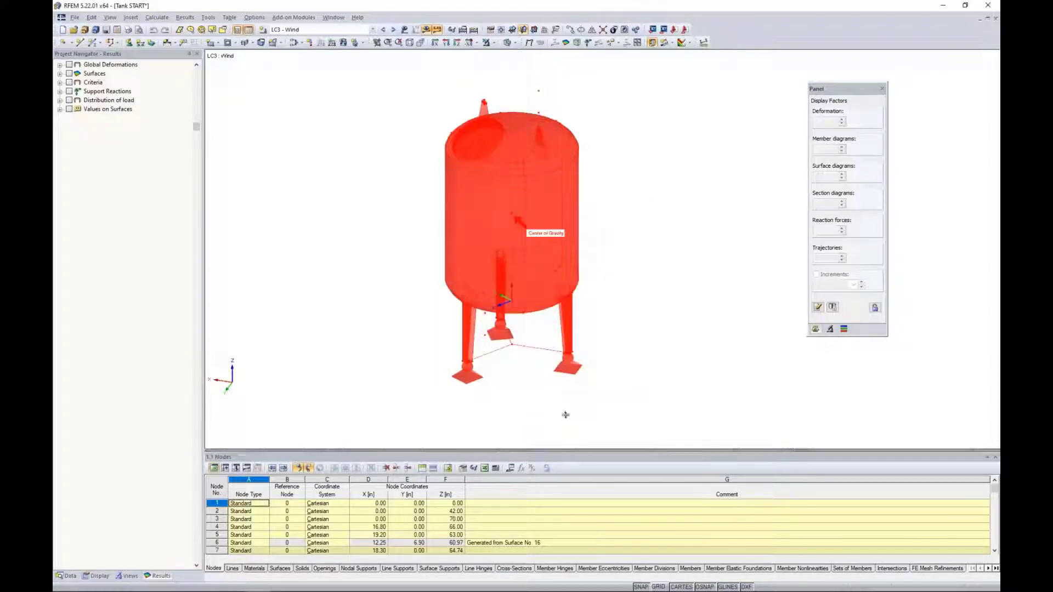
Step: Enlarge the table area, show the Results - Summary table, and review the load and support force sums for LC2 - Fill
drag(566, 415, 578, 299)
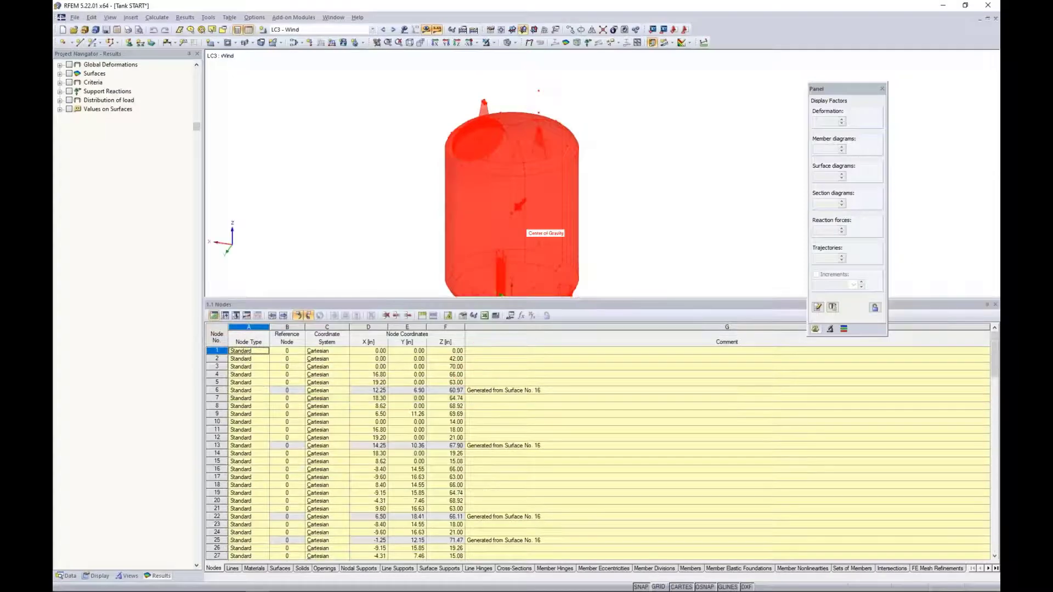
click(245, 317)
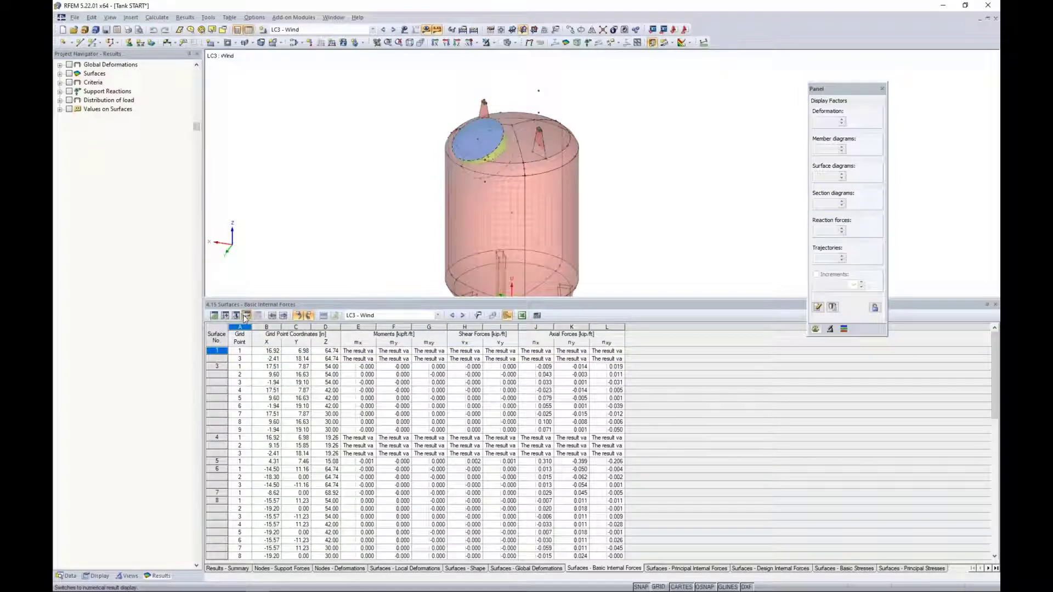
click(237, 567)
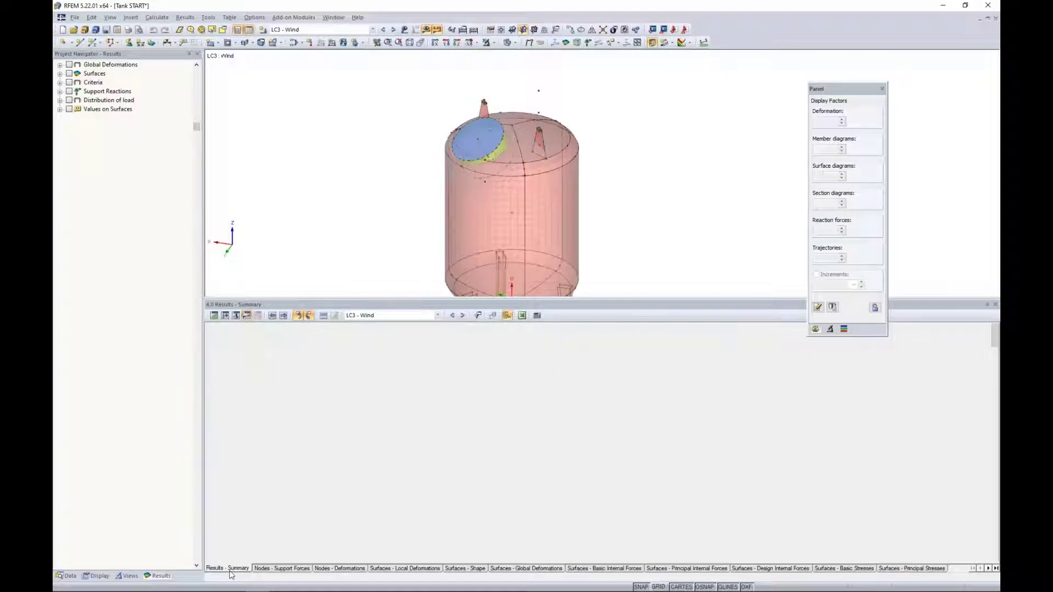
scroll(414, 423, down, 6)
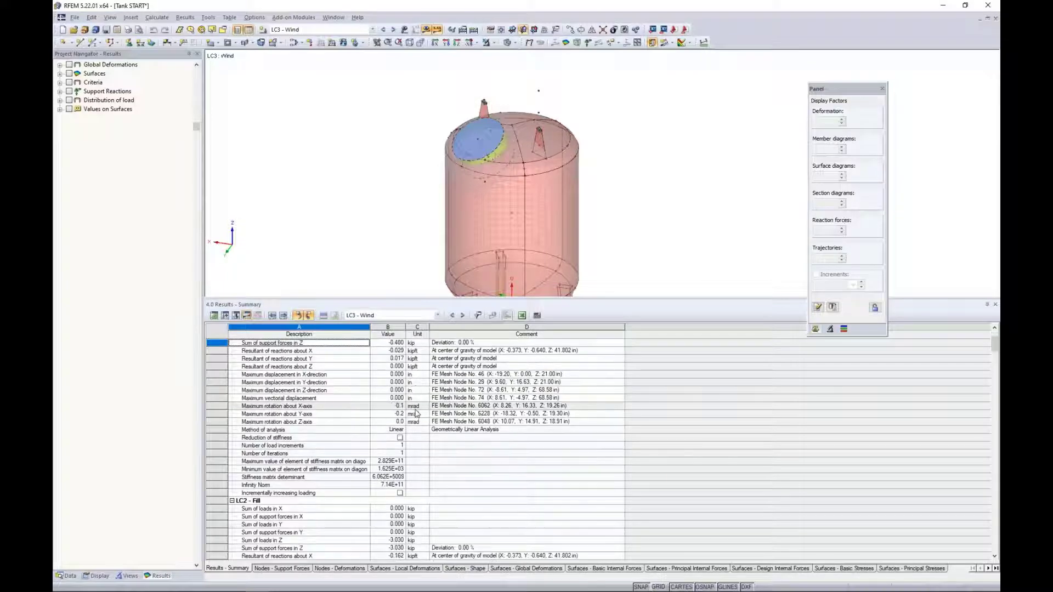
scroll(416, 413, down, 2)
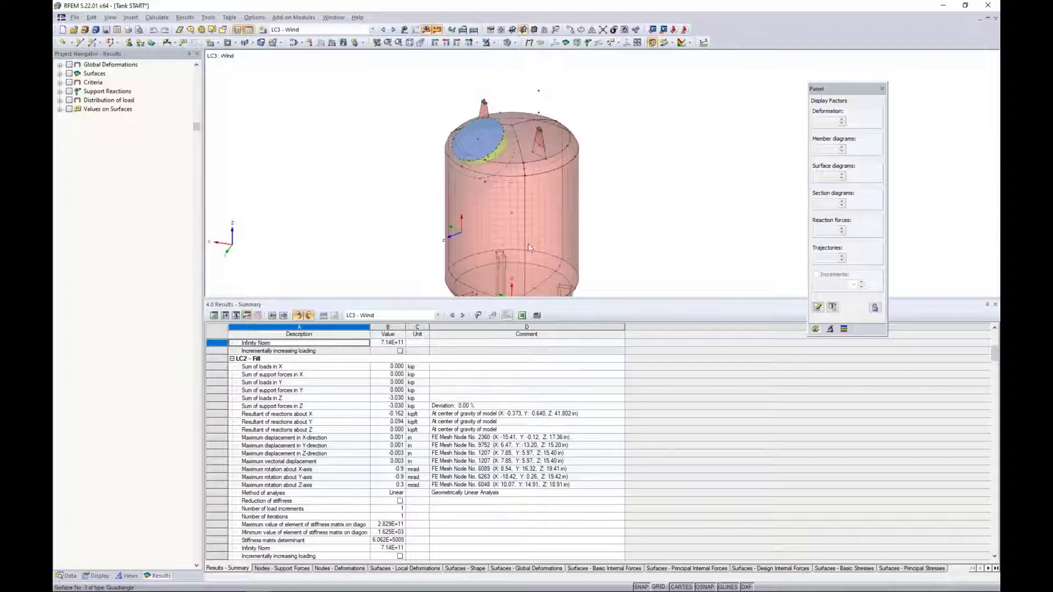
middle_drag(404, 245, 397, 175)
scroll(400, 184, down, 2)
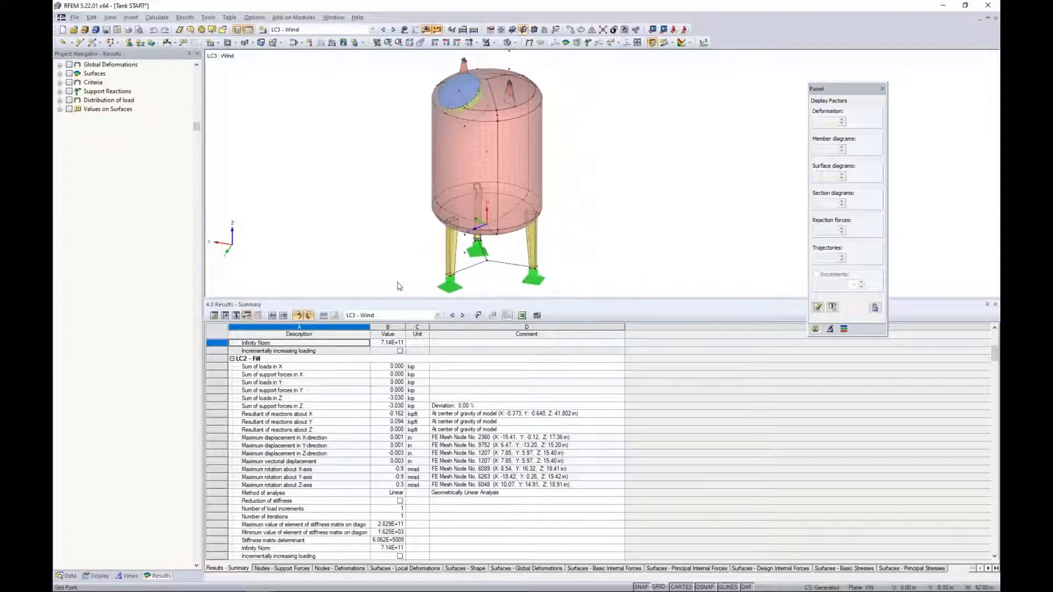
drag(395, 343, 394, 364)
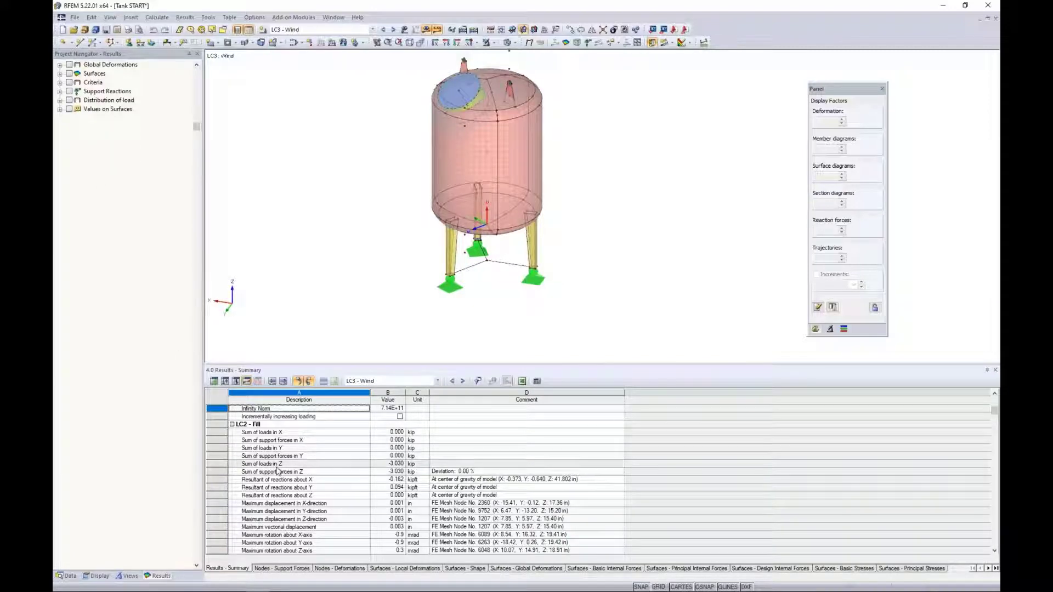
Step: Display the nodal support reactions for LC3 - Wind and view them from the side of the tank
click(60, 92)
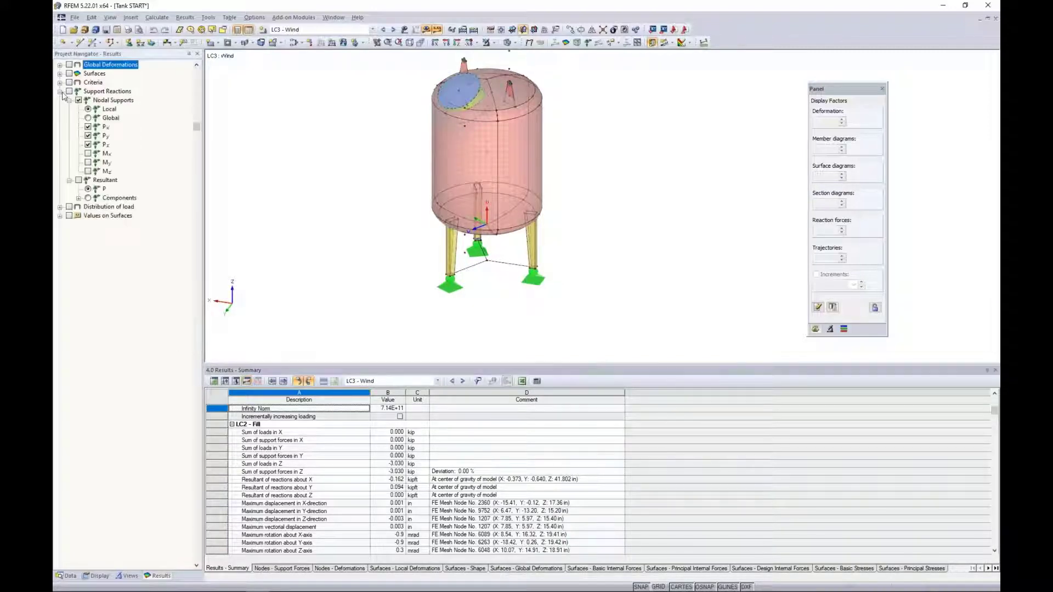
click(69, 91)
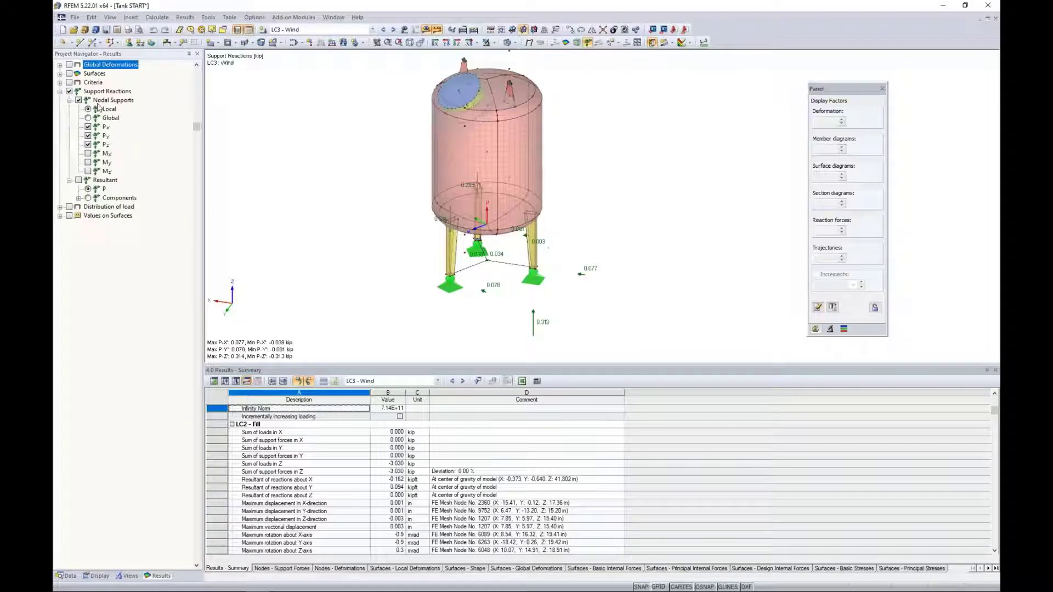
ctrl+middle_drag(500, 319, 400, 242)
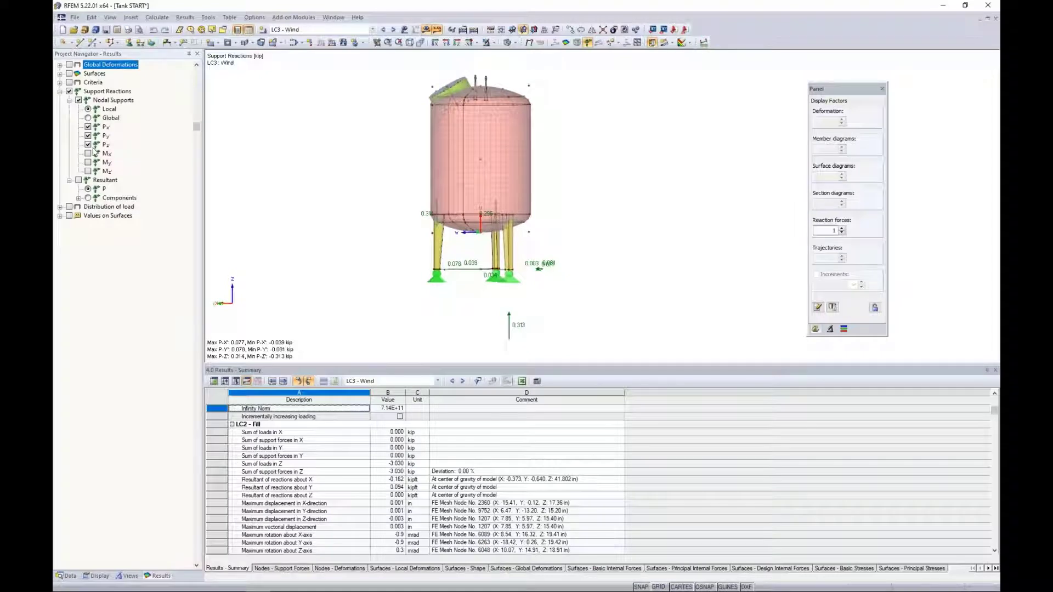
Step: Switch to load case LC2 - Fill, examine its support reactions beneath the tank's legs, and reduce the results table's height
click(308, 30)
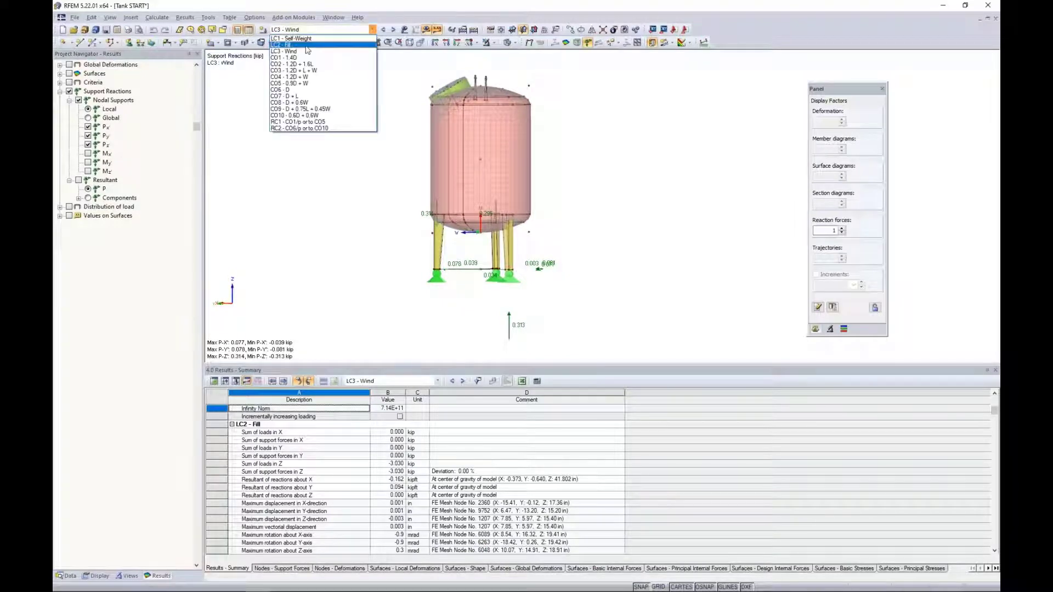
click(307, 45)
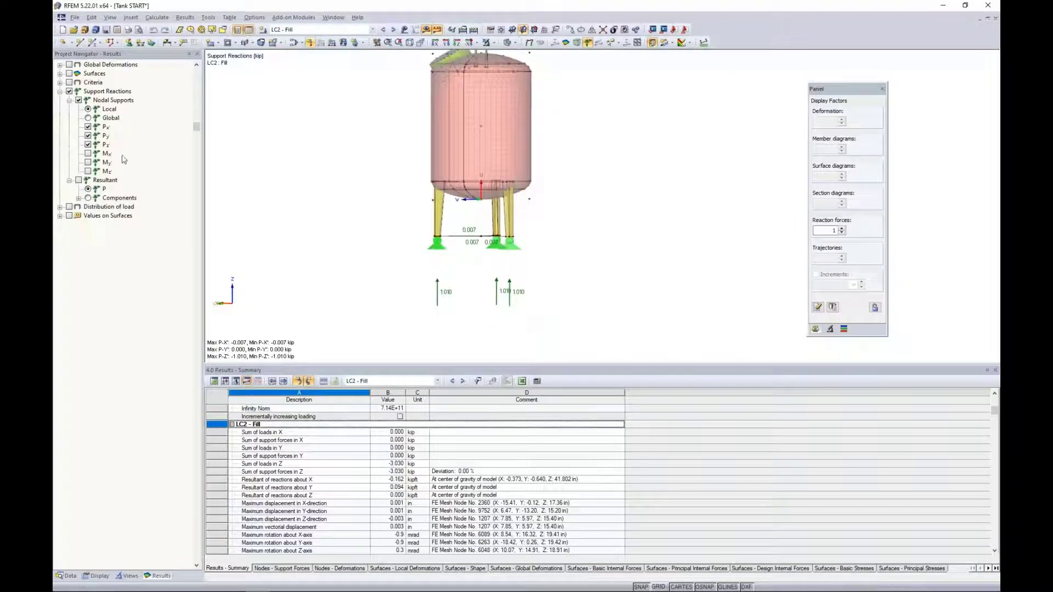
ctrl+middle_drag(579, 297, 616, 301)
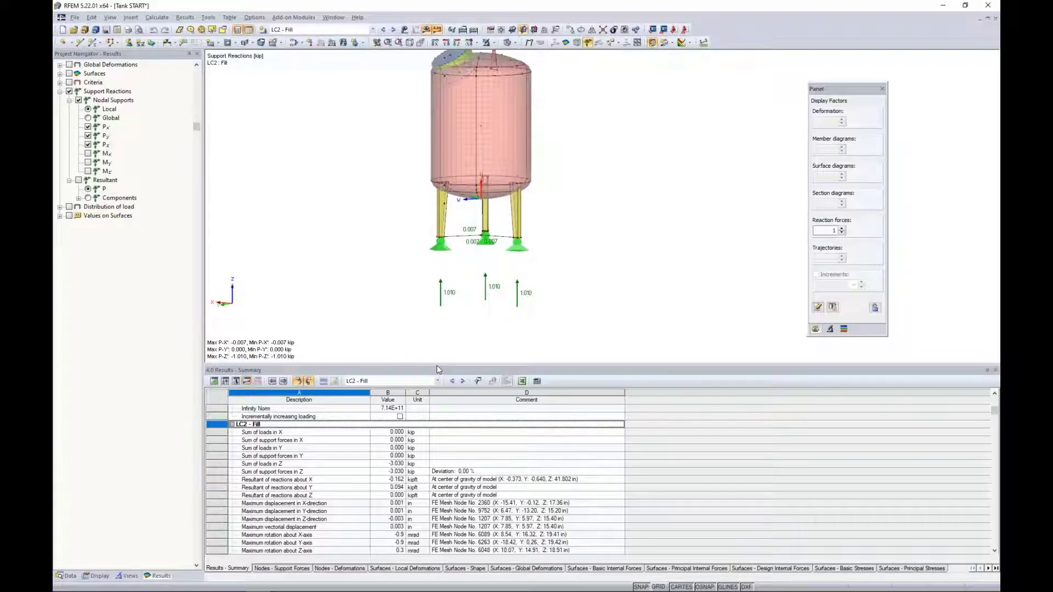
drag(437, 366, 445, 439)
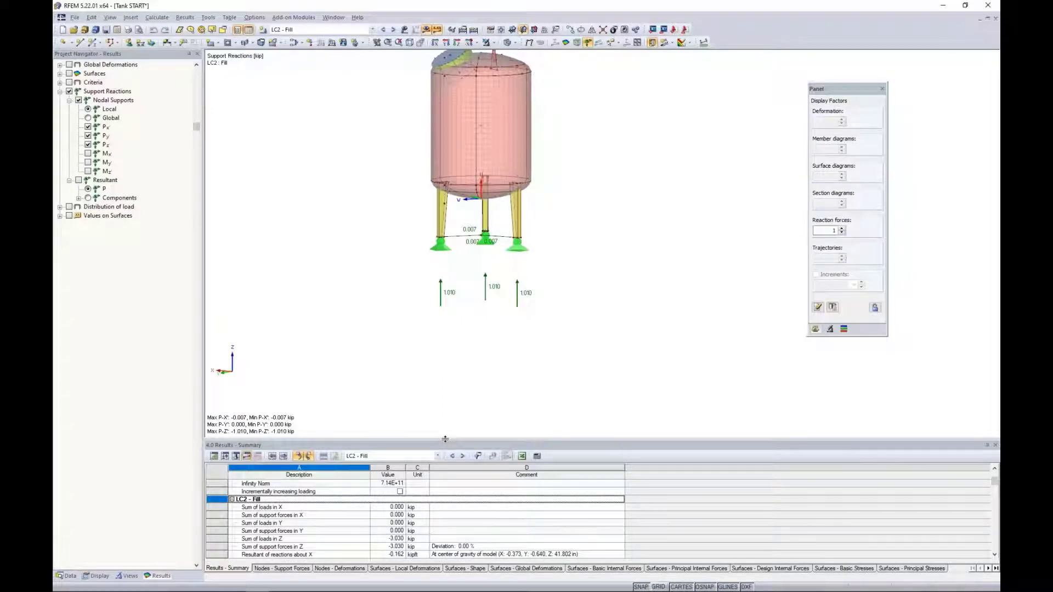
middle_drag(403, 217, 410, 268)
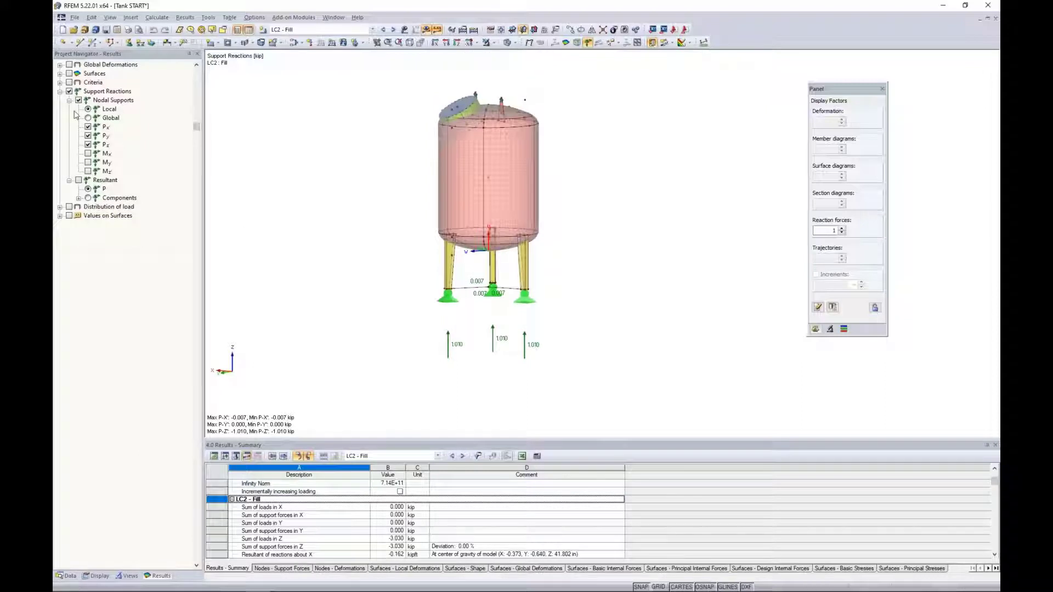
Step: Hide the support reactions and switch to load combination CO3 - 1.2D + L + W
click(71, 94)
click(70, 91)
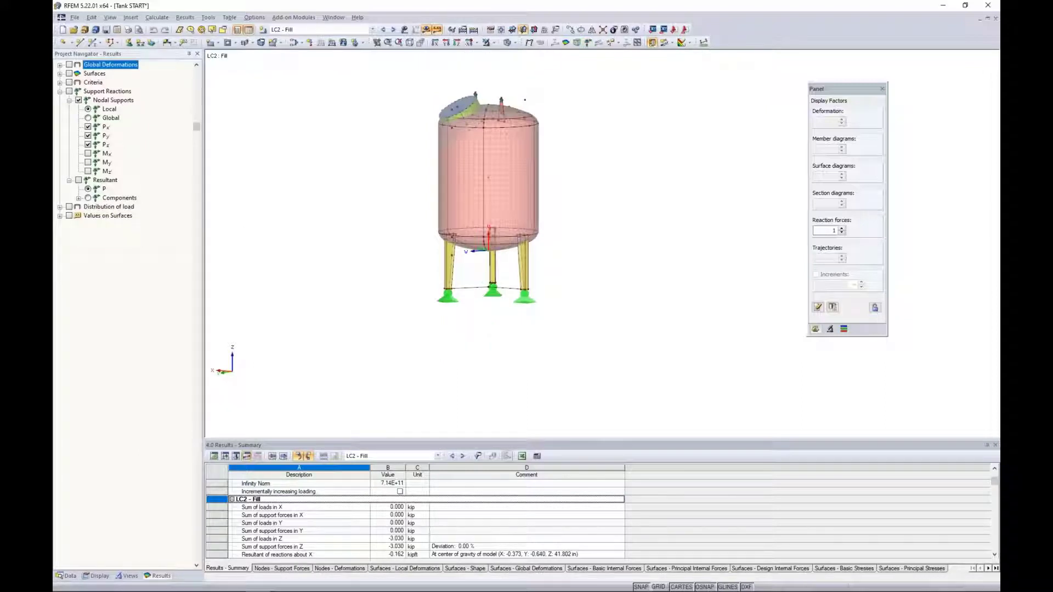
click(59, 92)
click(60, 73)
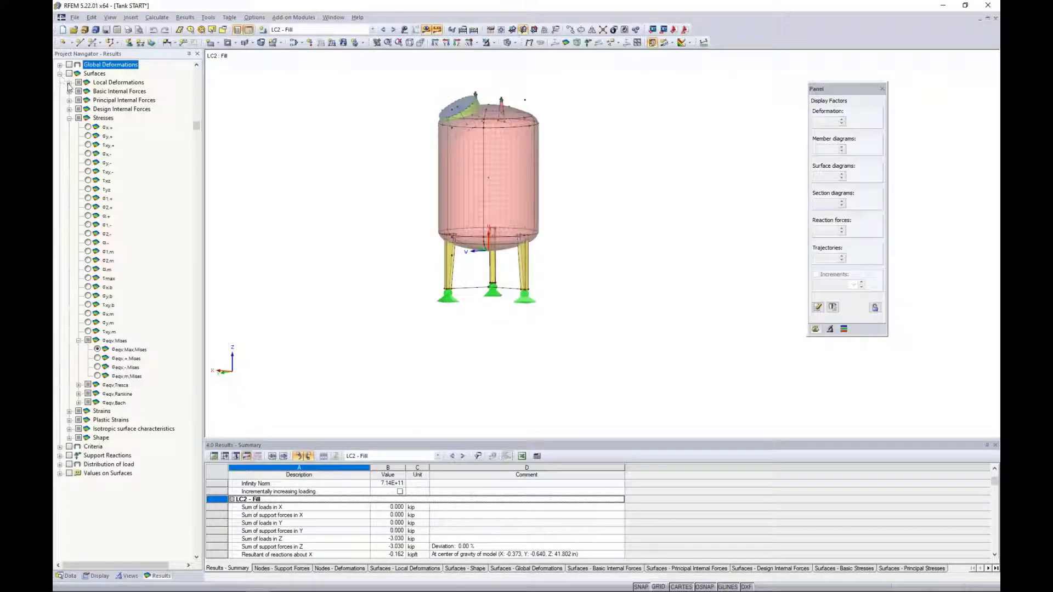
click(372, 30)
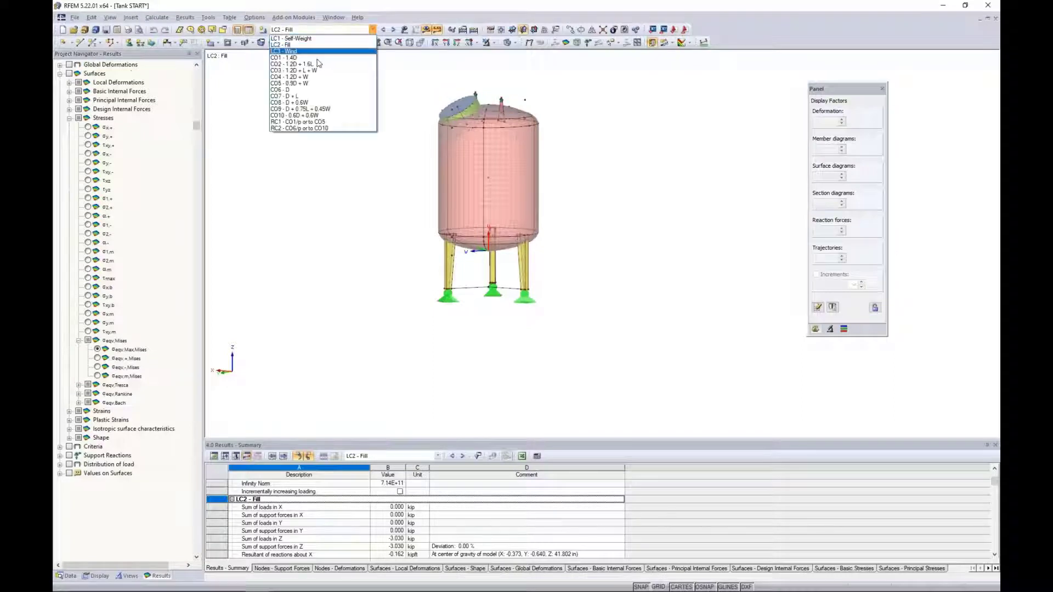
click(317, 70)
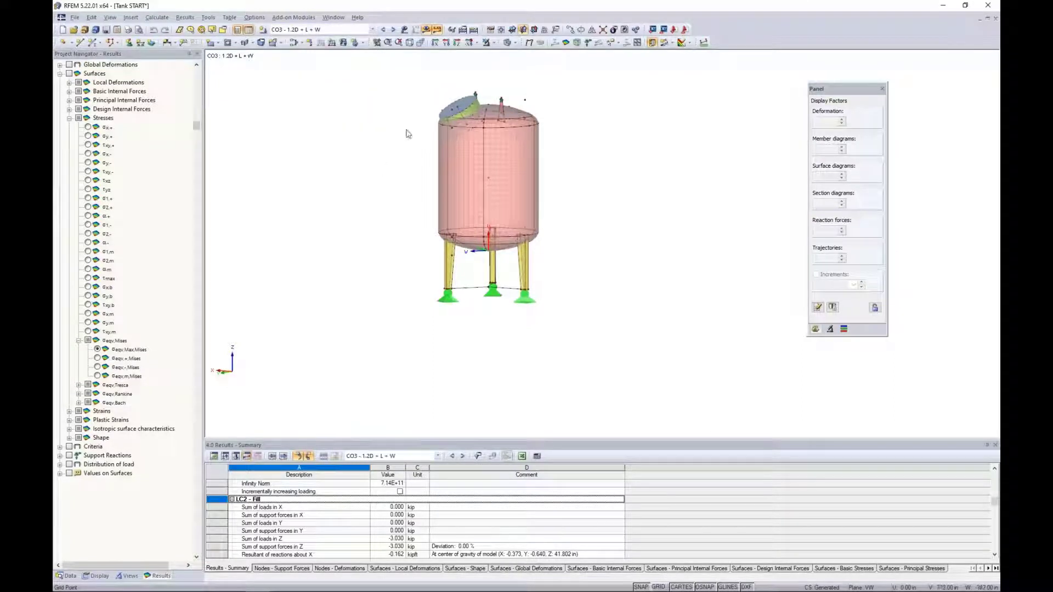
middle_drag(386, 176, 409, 228)
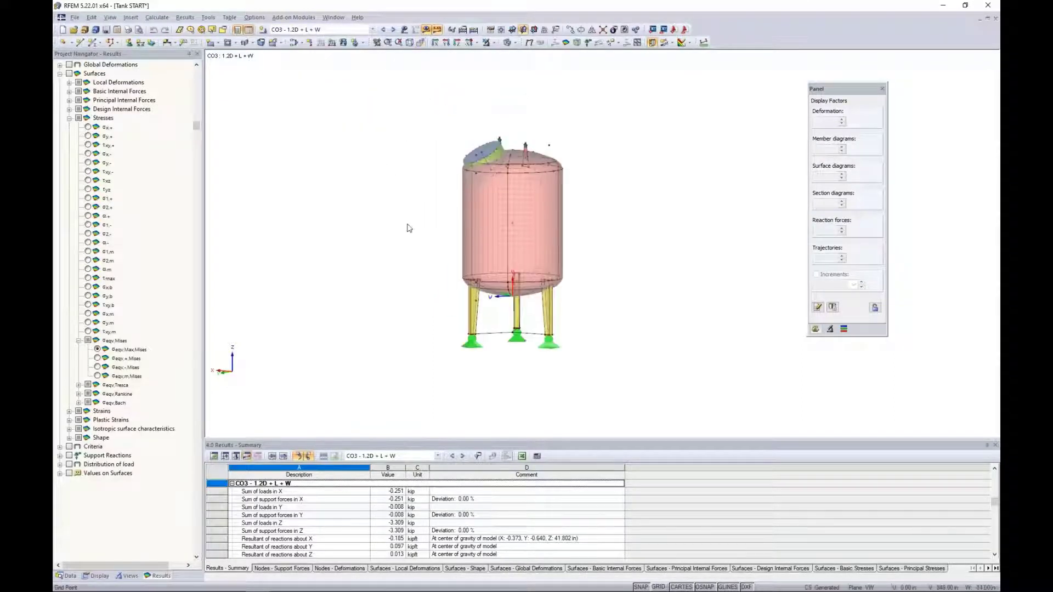
scroll(409, 228, up, 2)
Step: Display the basic internal force mx on the tank's surfaces
click(70, 118)
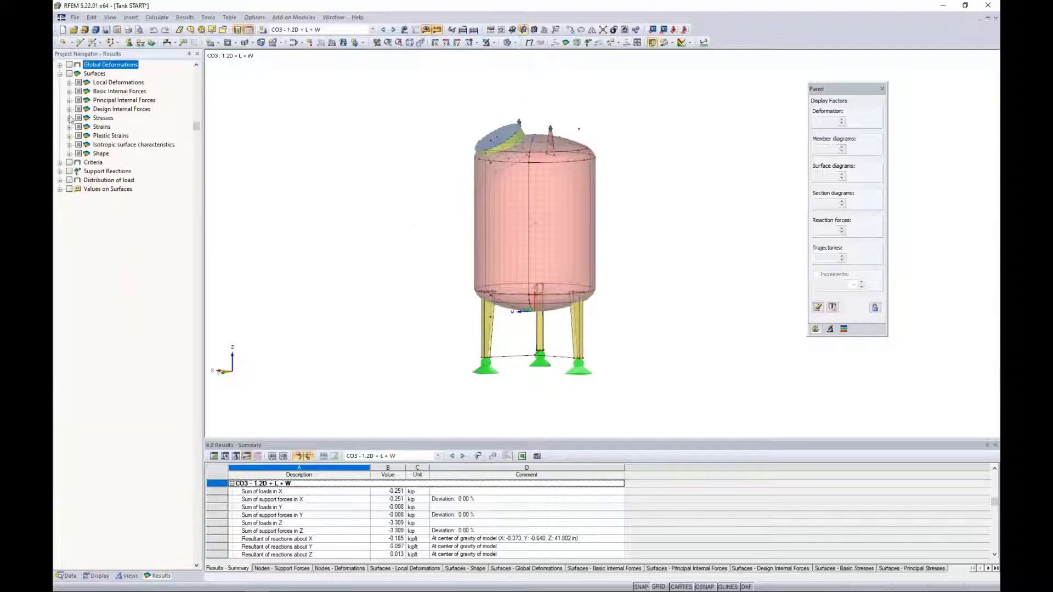
click(69, 83)
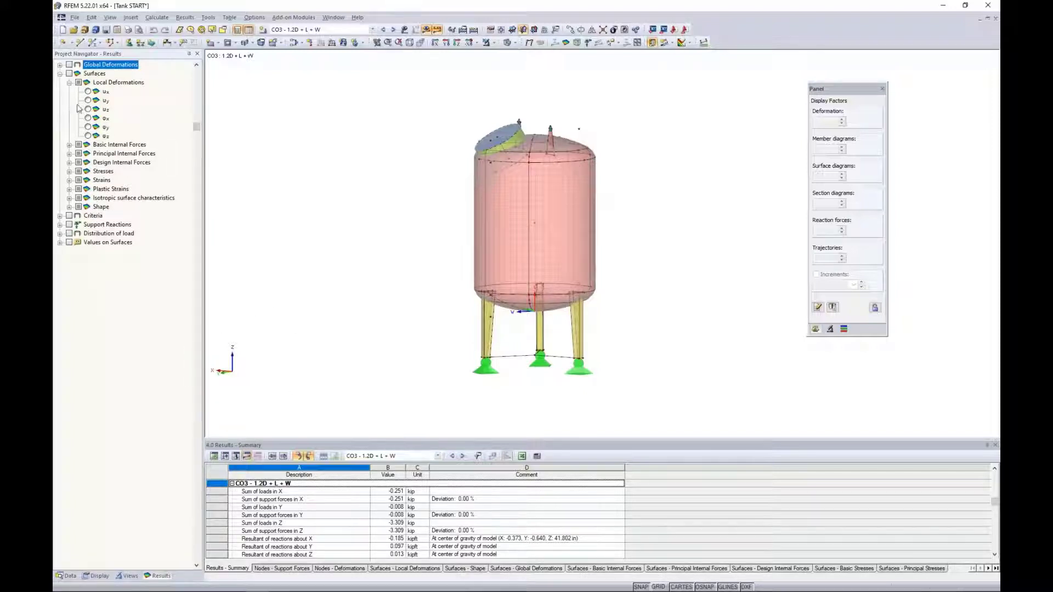
click(70, 83)
click(69, 91)
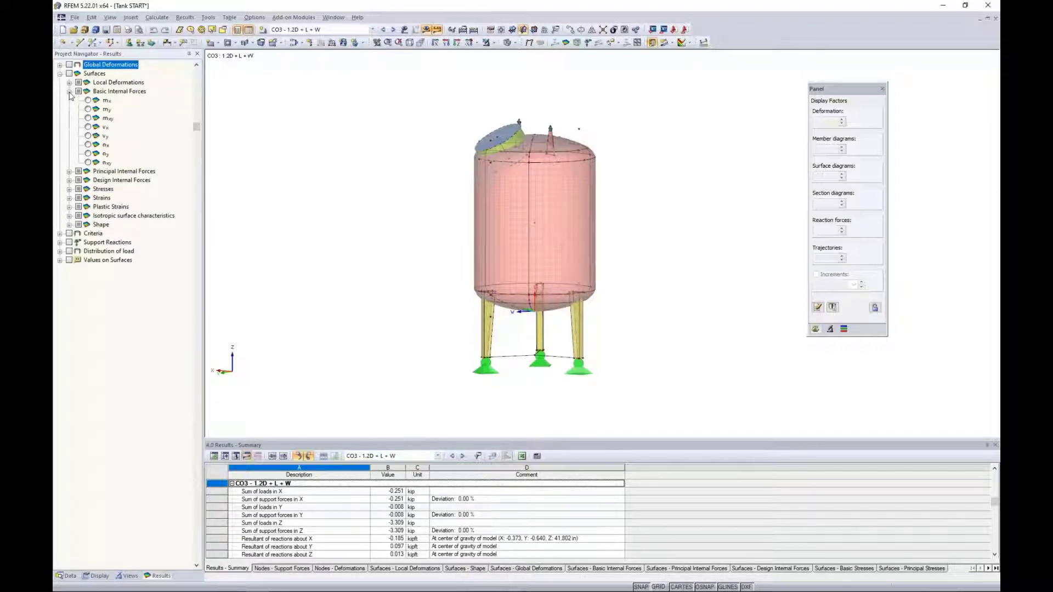
click(88, 101)
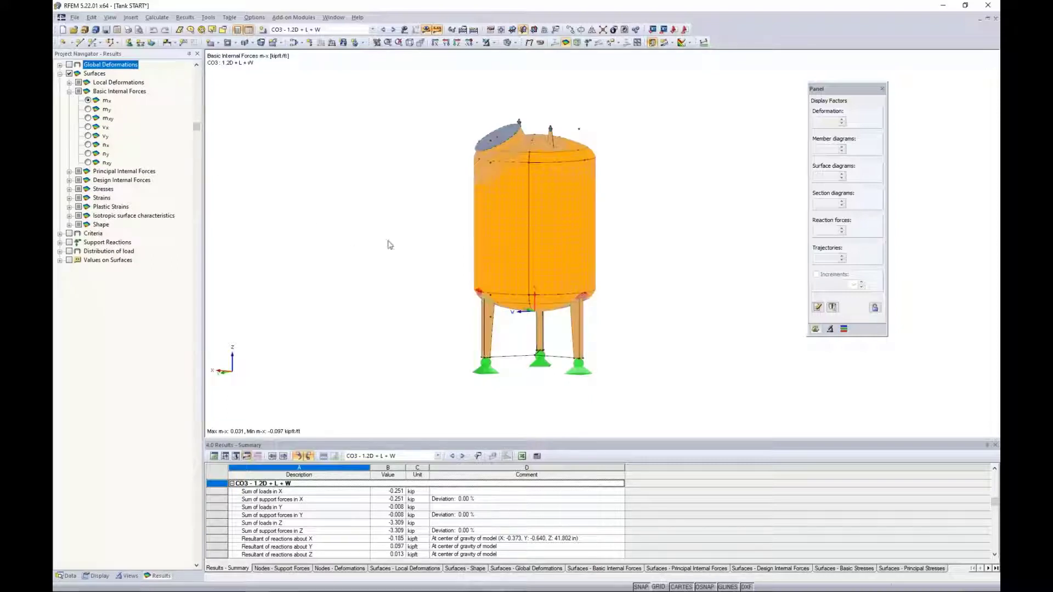
Step: Isolate the tank's cylindrical wall surface above the front leg so that only its mx results are displayed
click(513, 235)
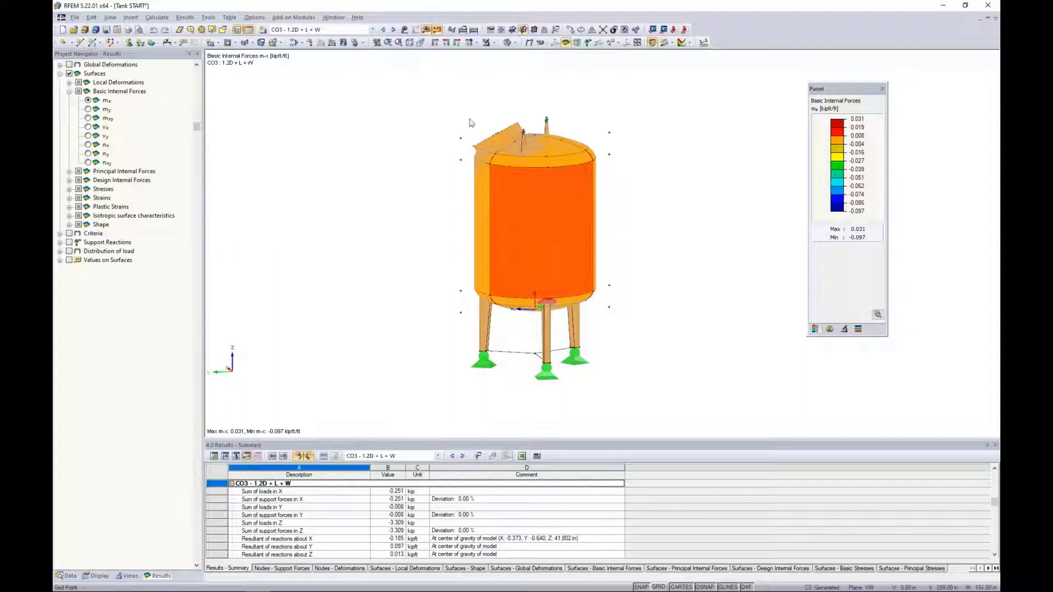
click(494, 43)
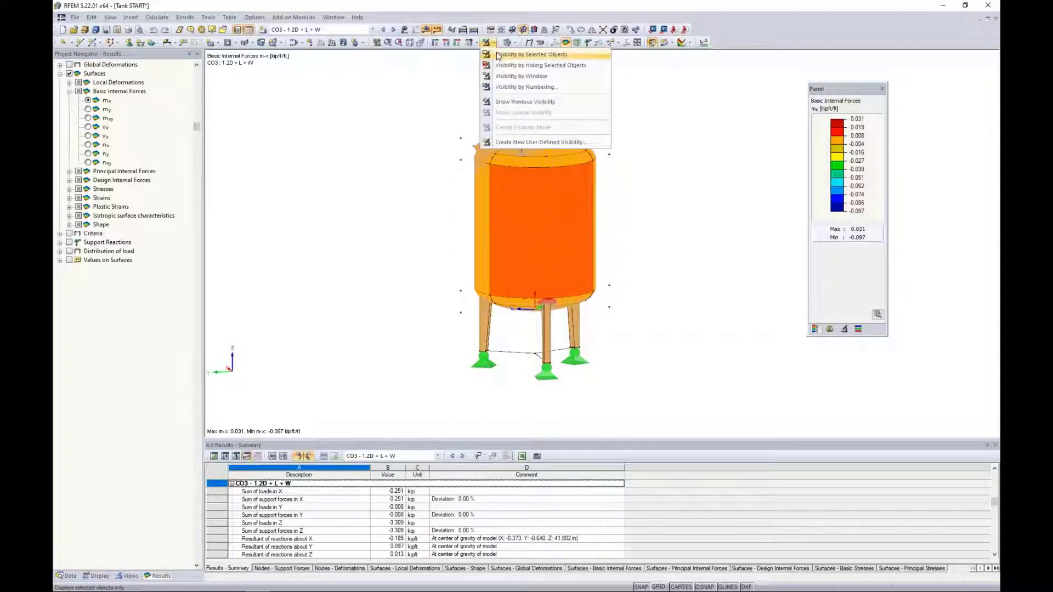
click(499, 56)
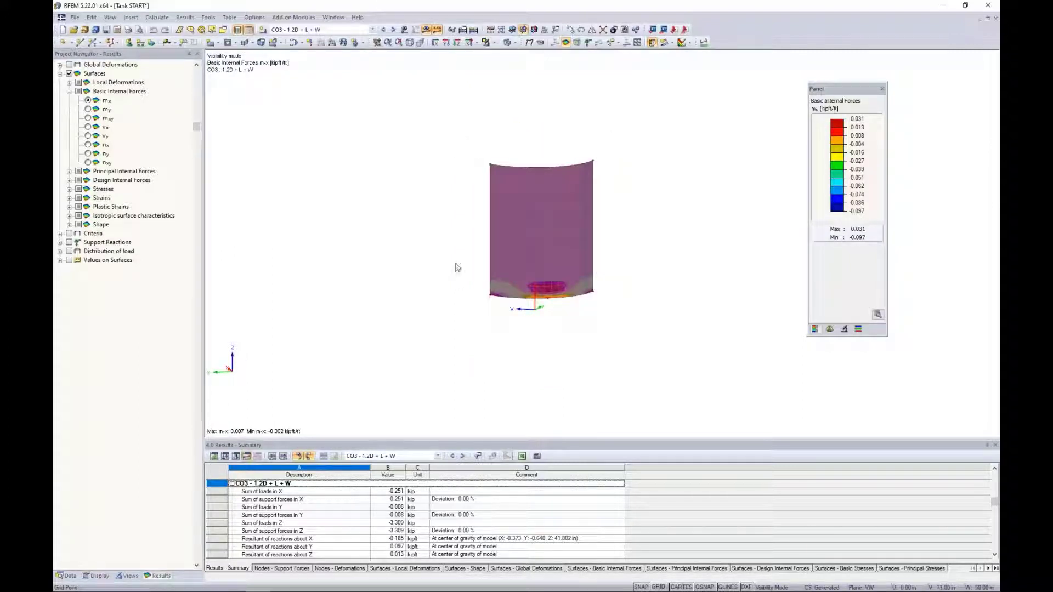
scroll(411, 291, down, 1)
scroll(440, 319, up, 6)
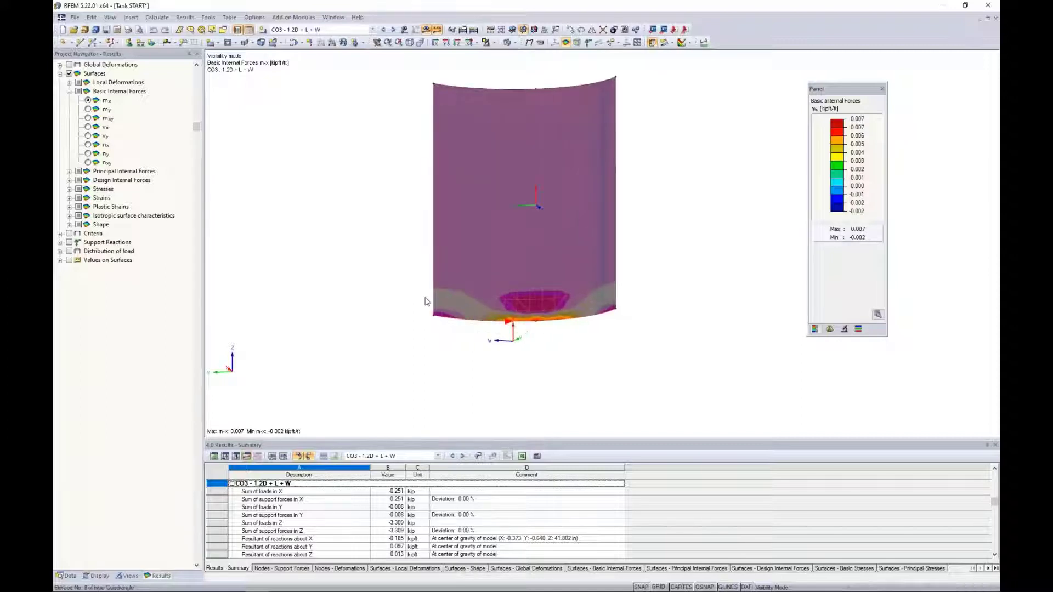
Step: Turn on the local axis system of the isolated wall surface and view it at an angle
click(411, 281)
click(506, 204)
right_click(506, 202)
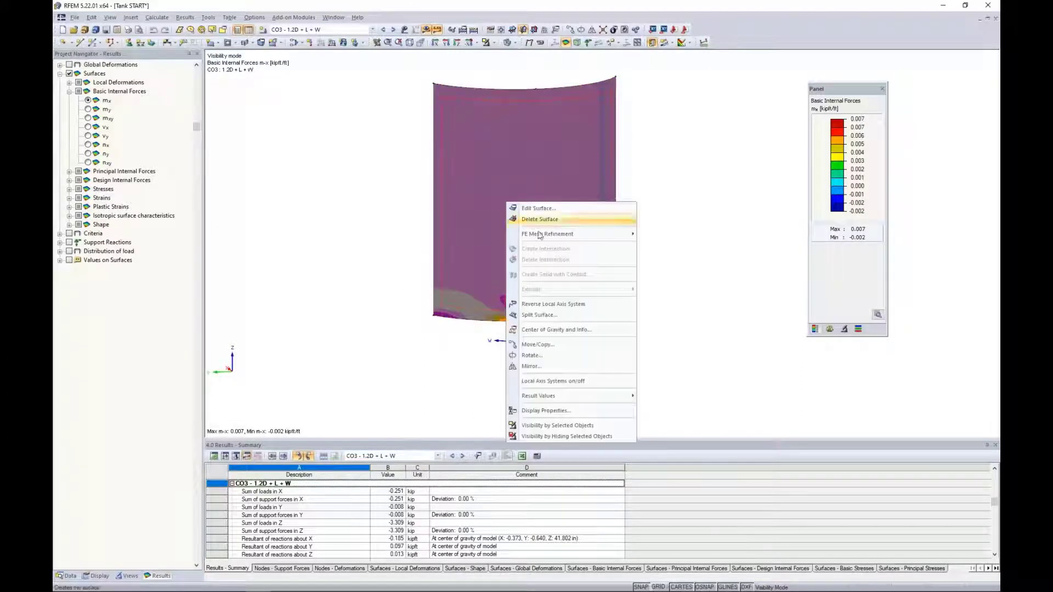
click(551, 381)
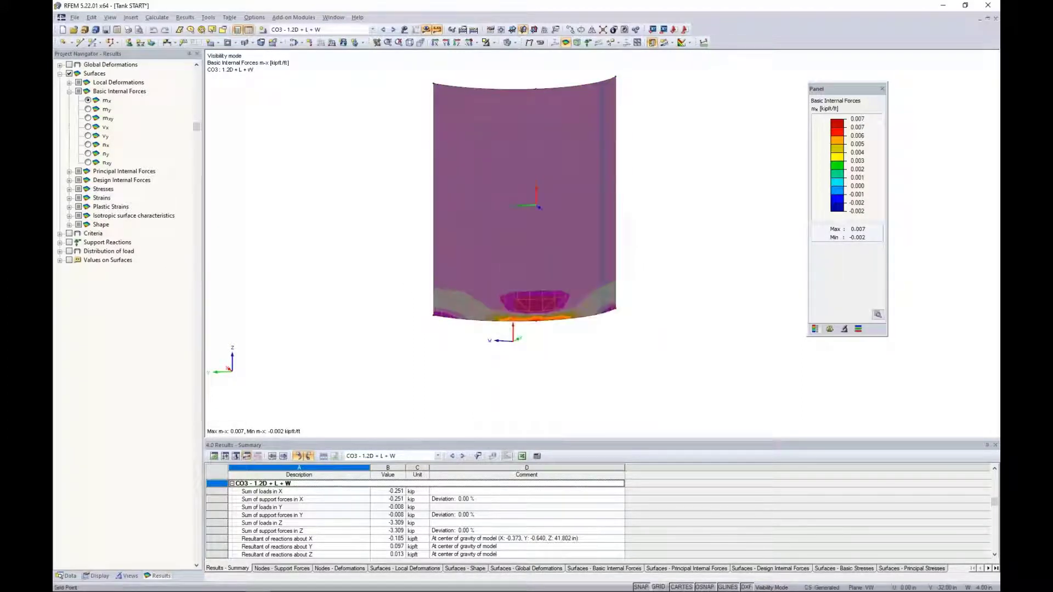
click(433, 371)
ctrl+middle_drag(375, 246, 394, 241)
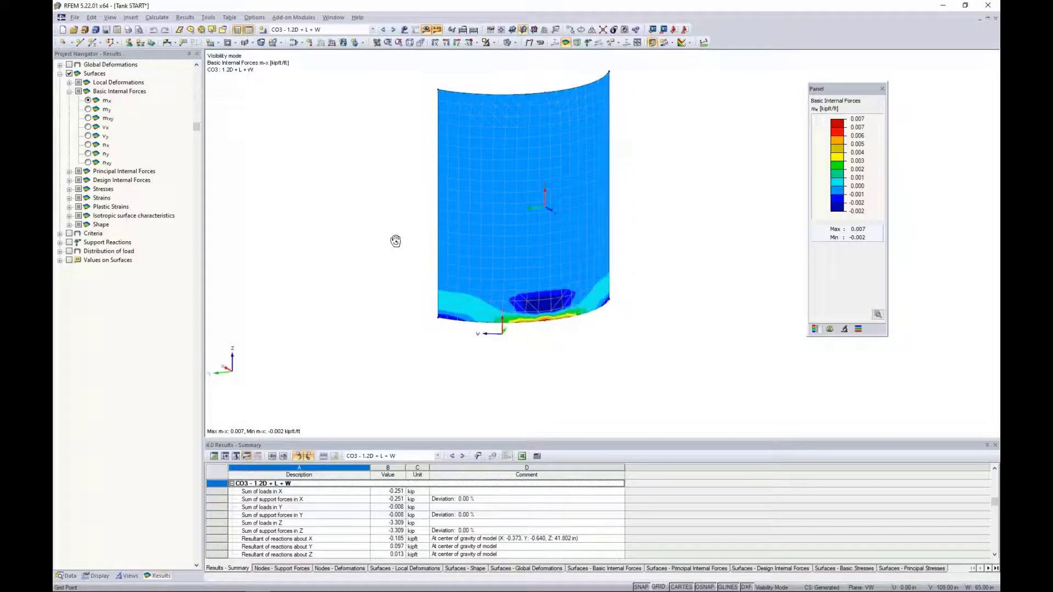
Step: Compare the wall surface's my, vx, vy and nx internal force plots, and return to the mx display
click(106, 111)
click(88, 109)
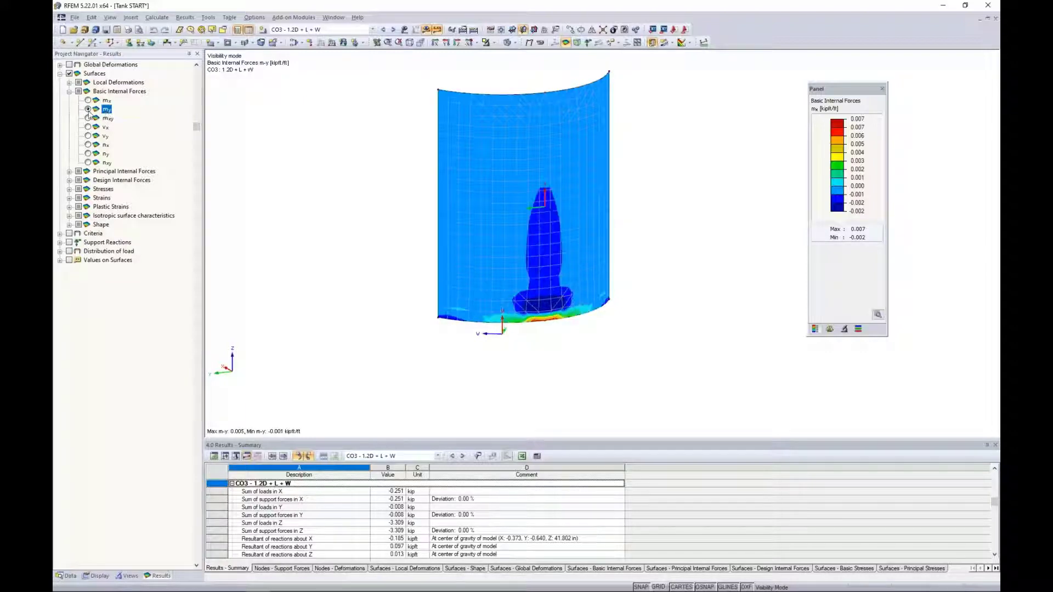
click(88, 127)
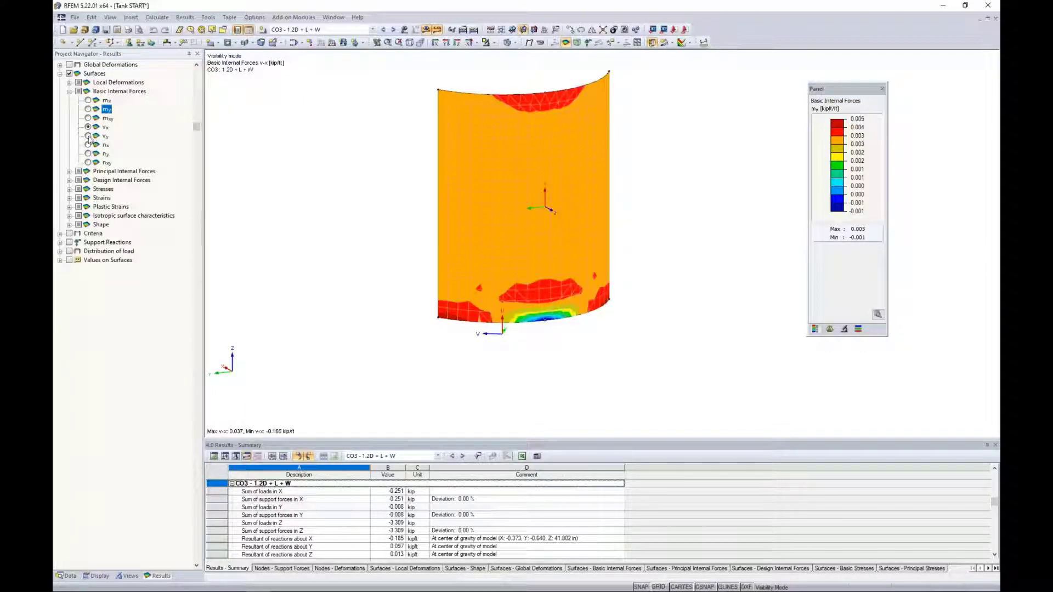
click(89, 136)
click(88, 144)
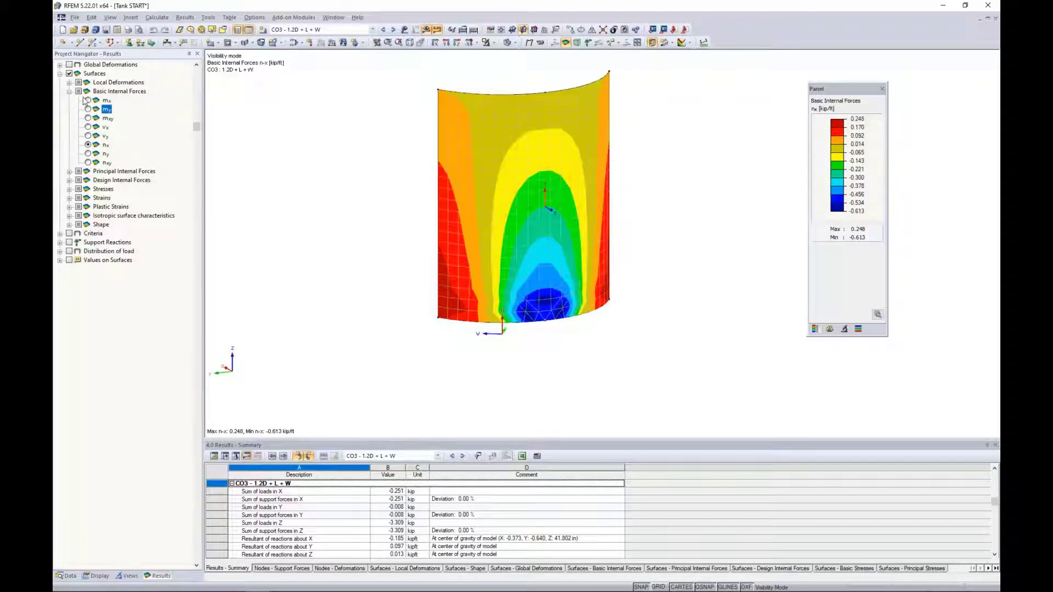
click(89, 101)
middle_drag(379, 248, 349, 259)
scroll(351, 258, up, 2)
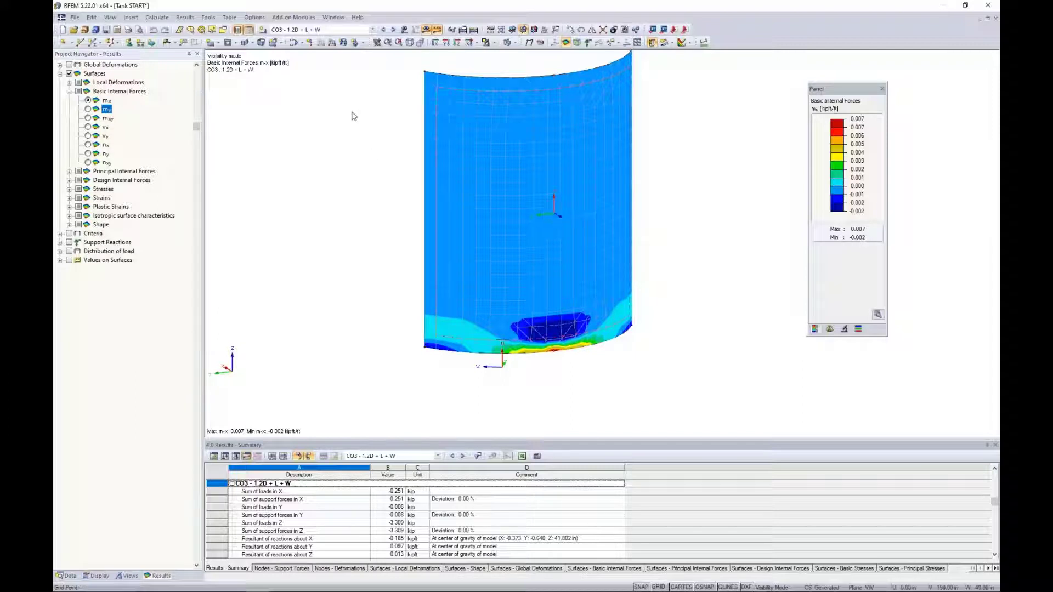
Step: Switch to the online RFEM 5 manual in Chrome and view section 8.15 Surfaces - Basic Internal Forces within the Results chapter
click(333, 17)
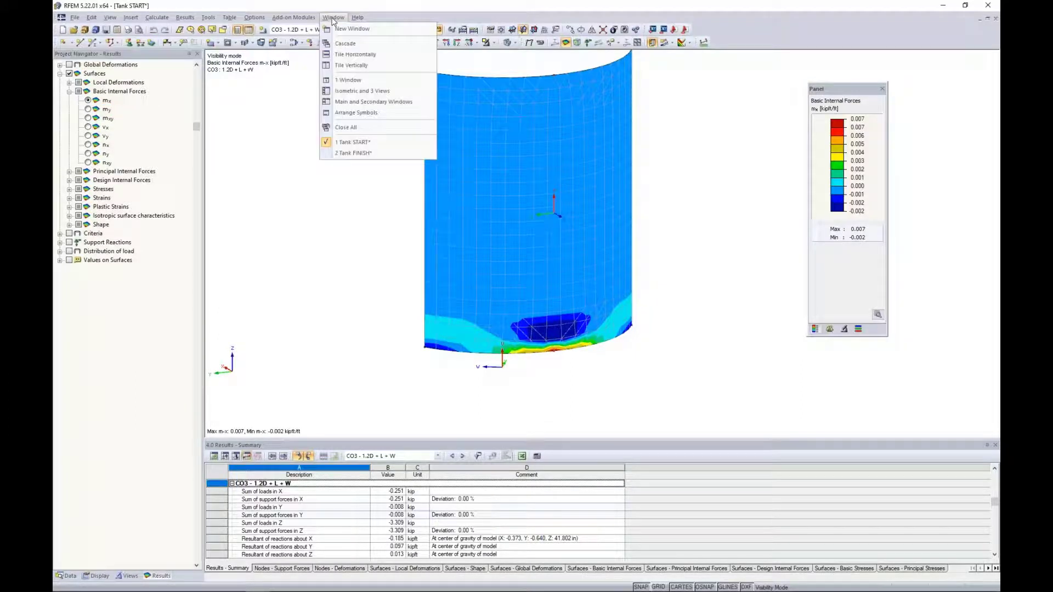
mouse_move(359, 19)
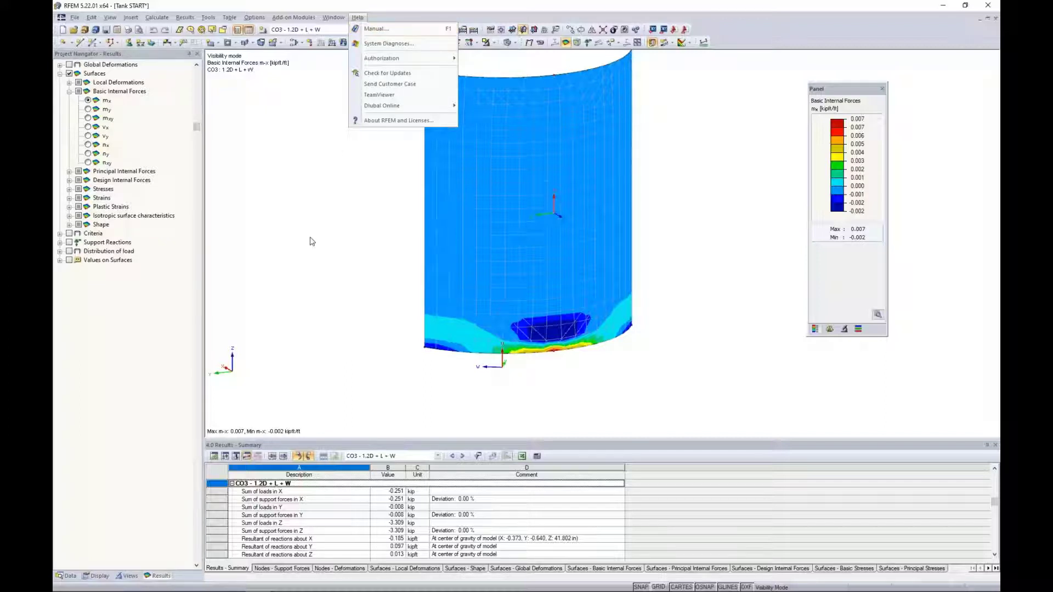
key(super+Tab)
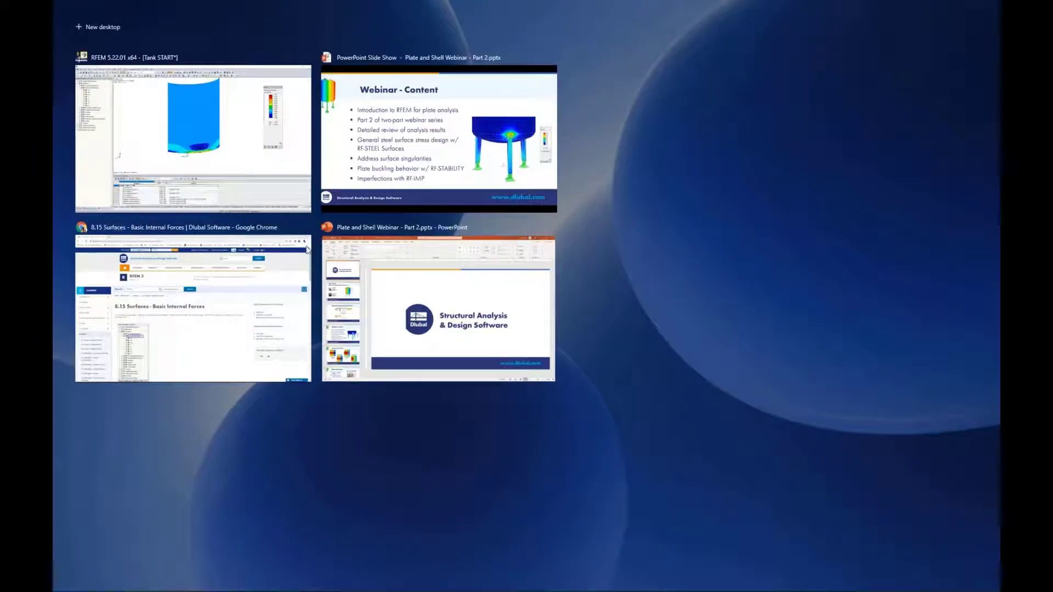
click(235, 305)
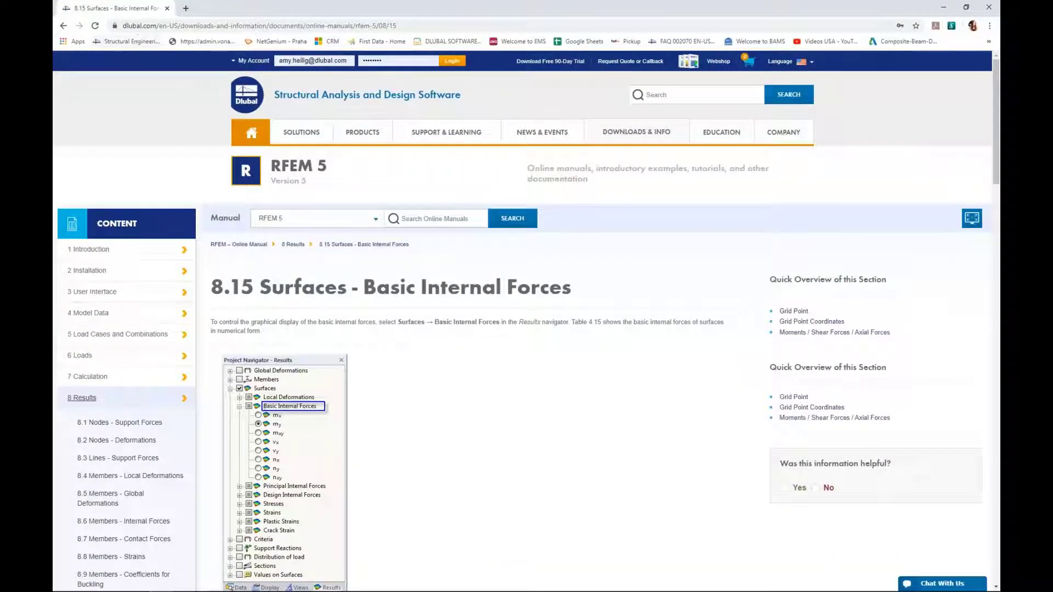
mouse_move(609, 134)
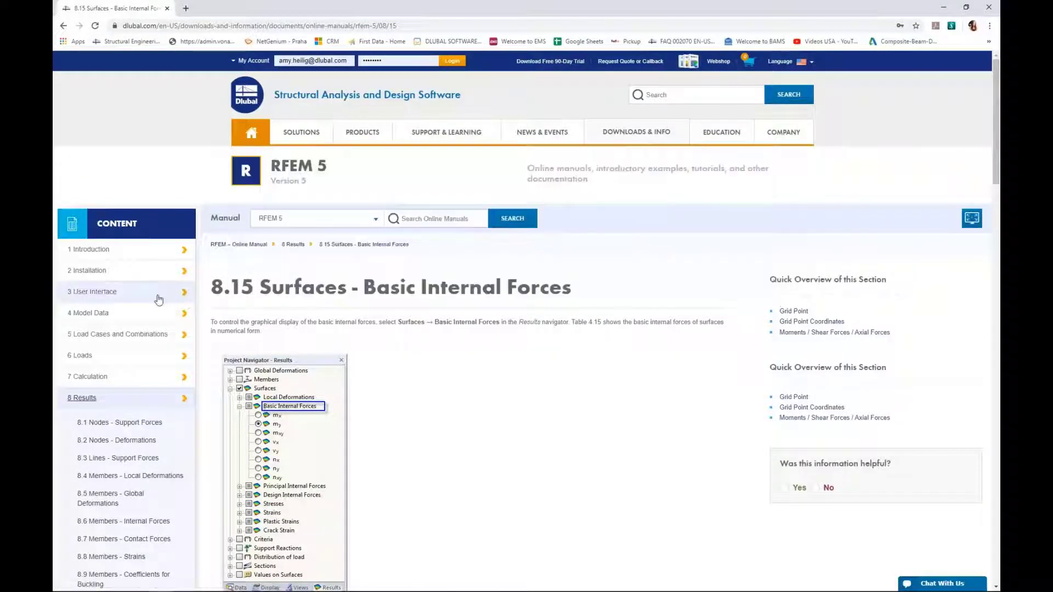
scroll(159, 298, down, 2)
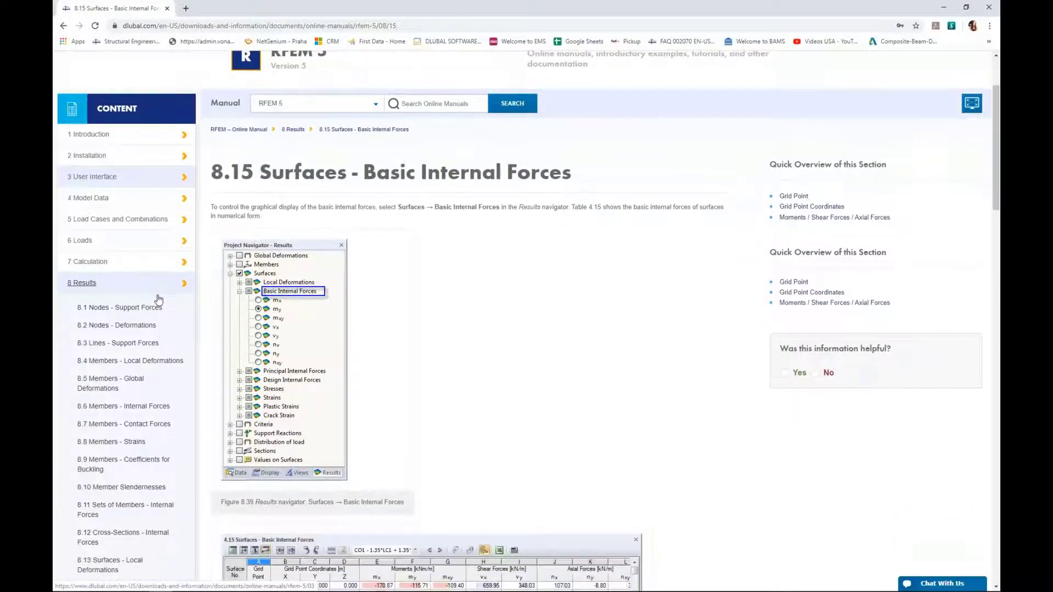
scroll(89, 234, down, 1)
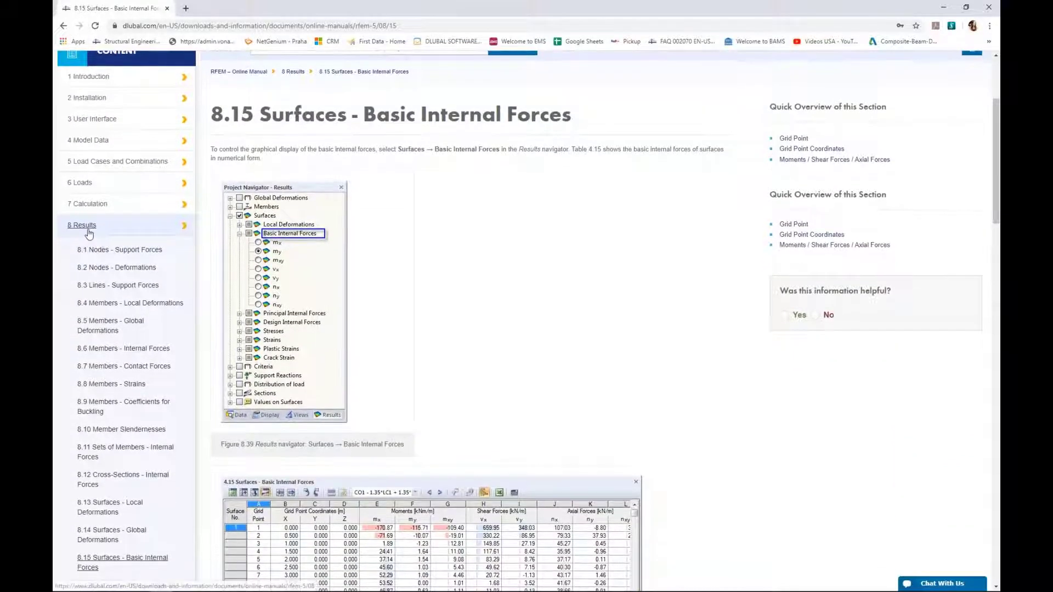
Step: Study the manual's Figure 8.42 on surface internal forces and stresses, and the basic internal force definitions in Table 8.8
scroll(90, 234, down, 4)
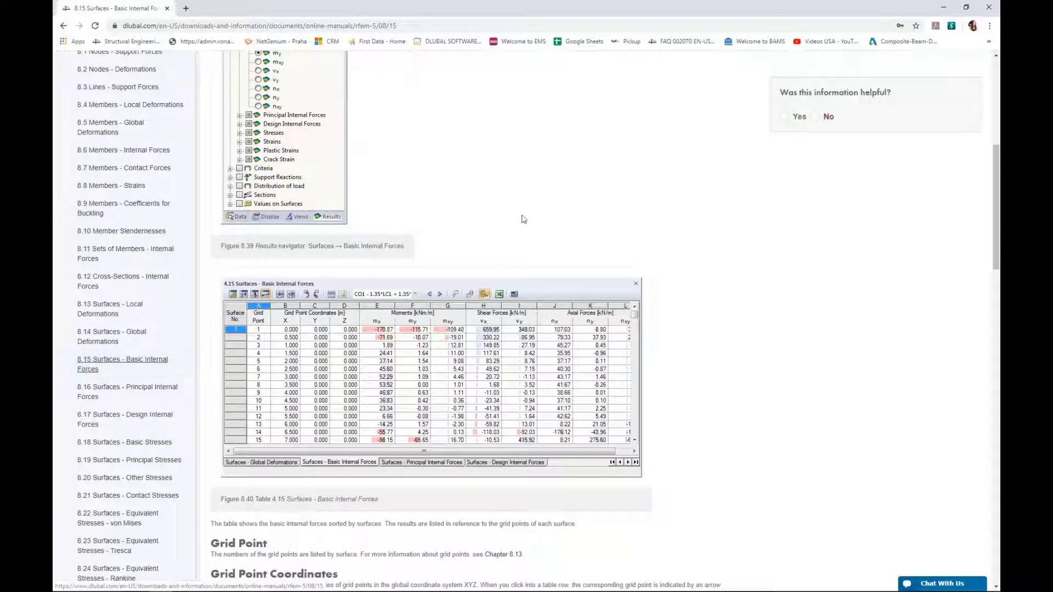
scroll(522, 219, down, 4)
scroll(522, 219, down, 13)
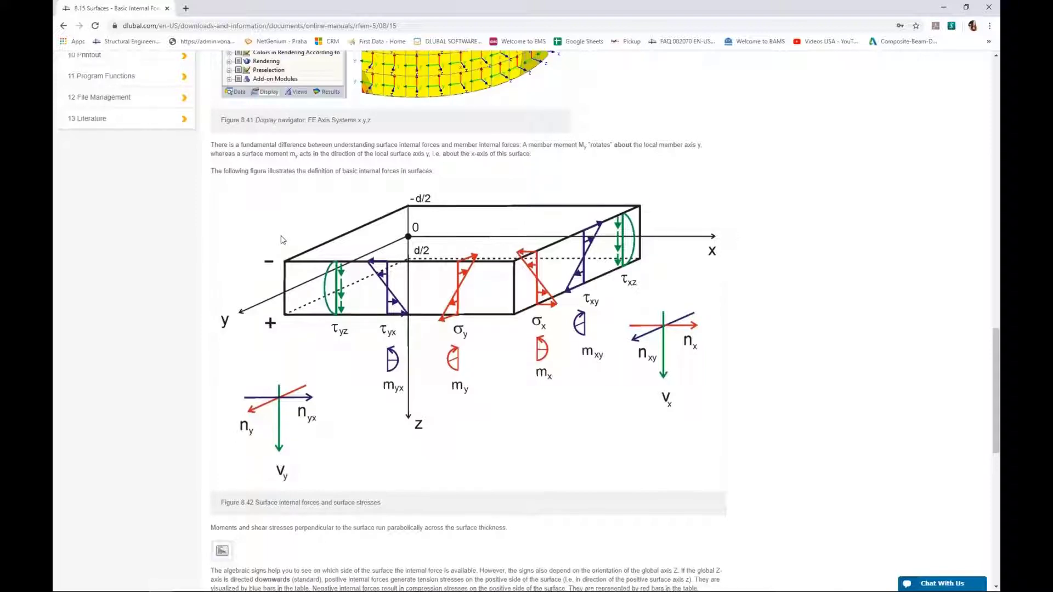
scroll(280, 242, down, 4)
scroll(281, 240, down, 5)
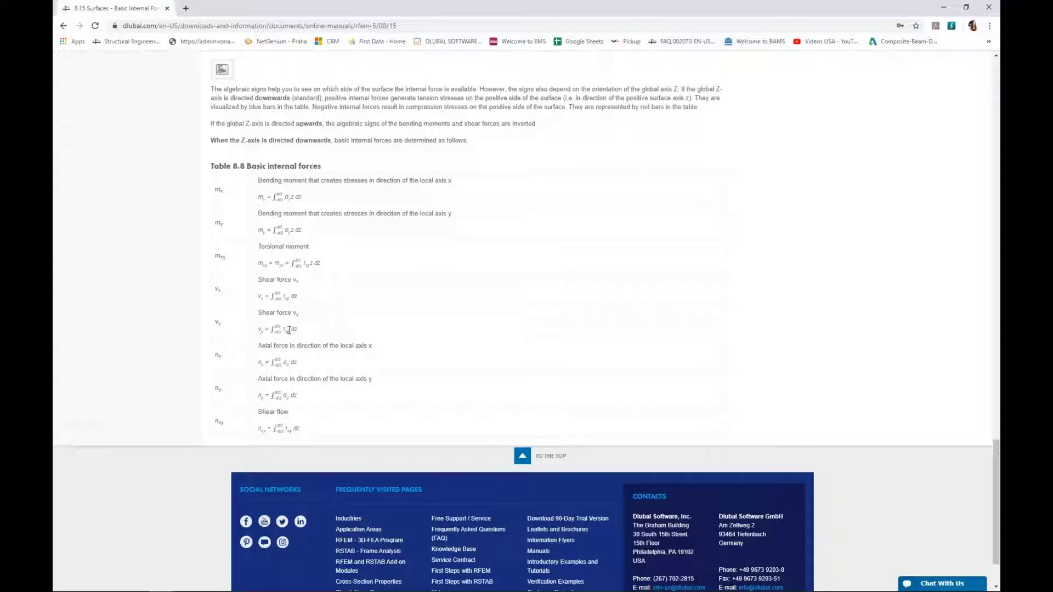
Step: Switch back to RFEM and display the principal internal force m1 on the isolated wall surface
key(super+Tab)
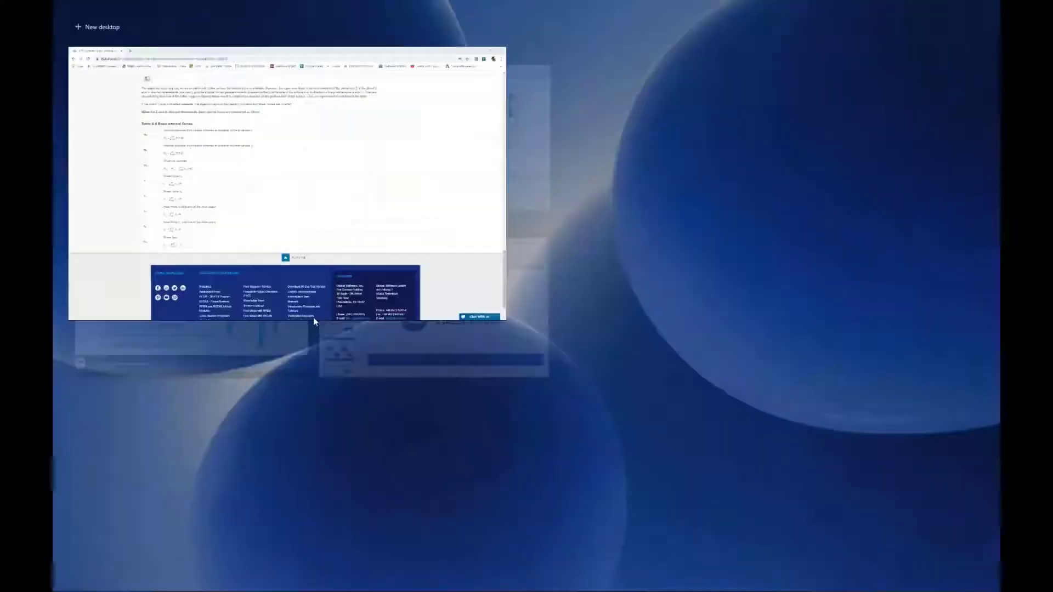
click(391, 155)
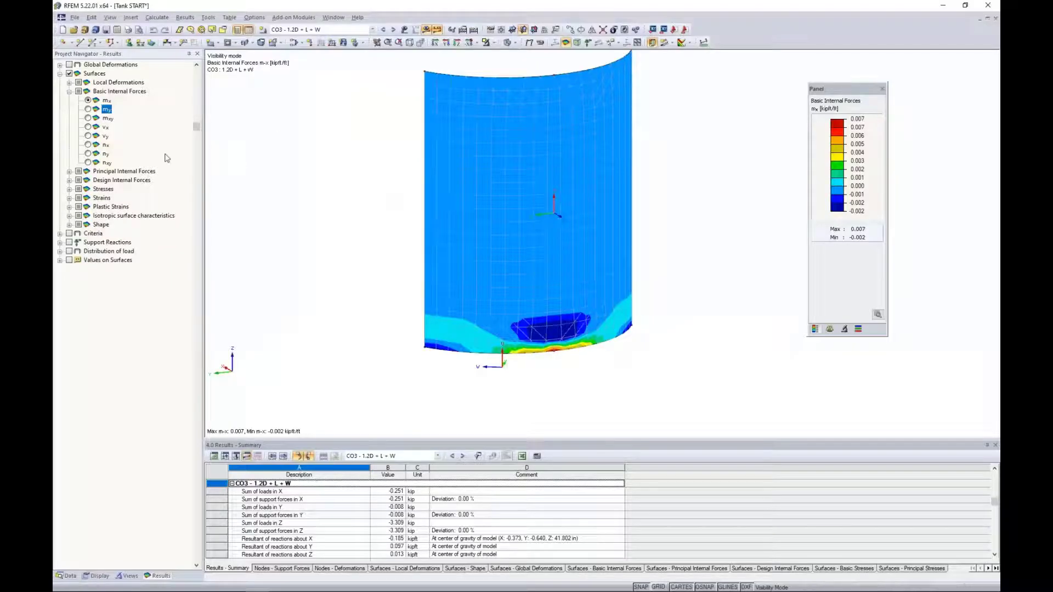
click(69, 92)
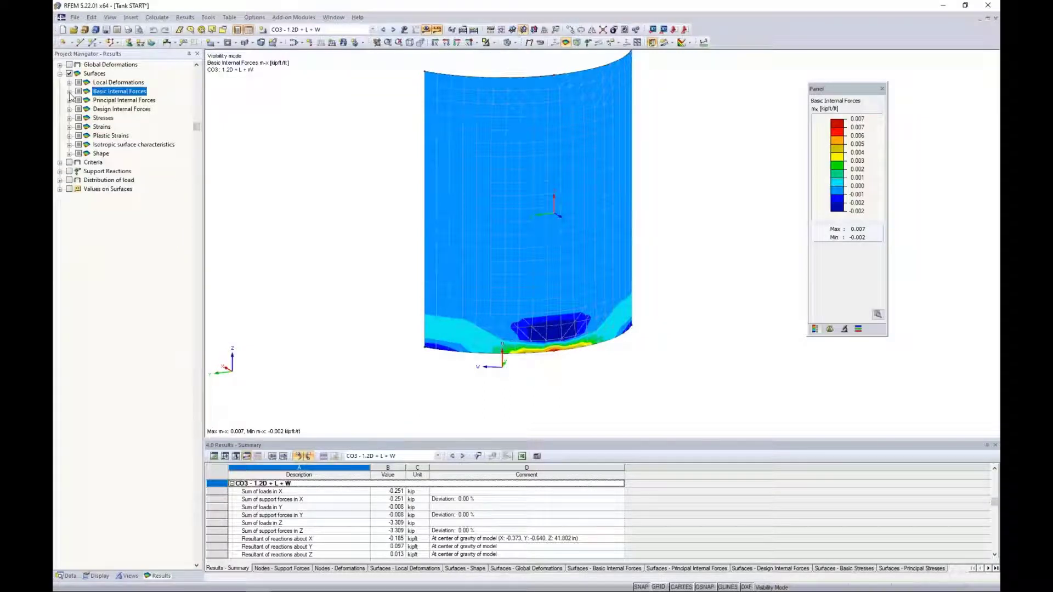
click(69, 101)
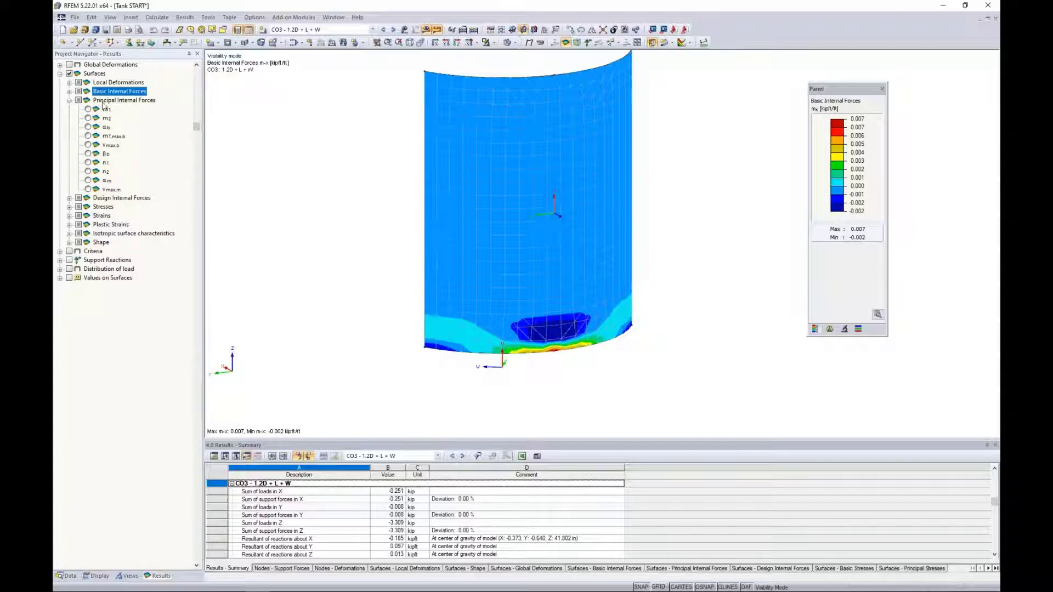
click(88, 109)
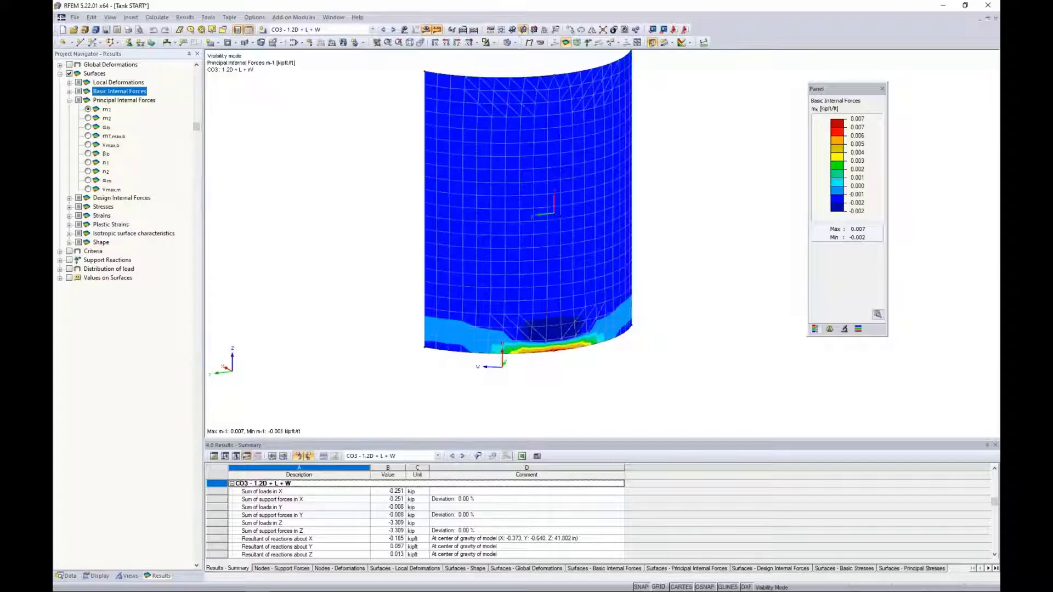
Step: Compare the wall surface's principal internal forces m2 and m1, and display the αb principal directions
click(88, 117)
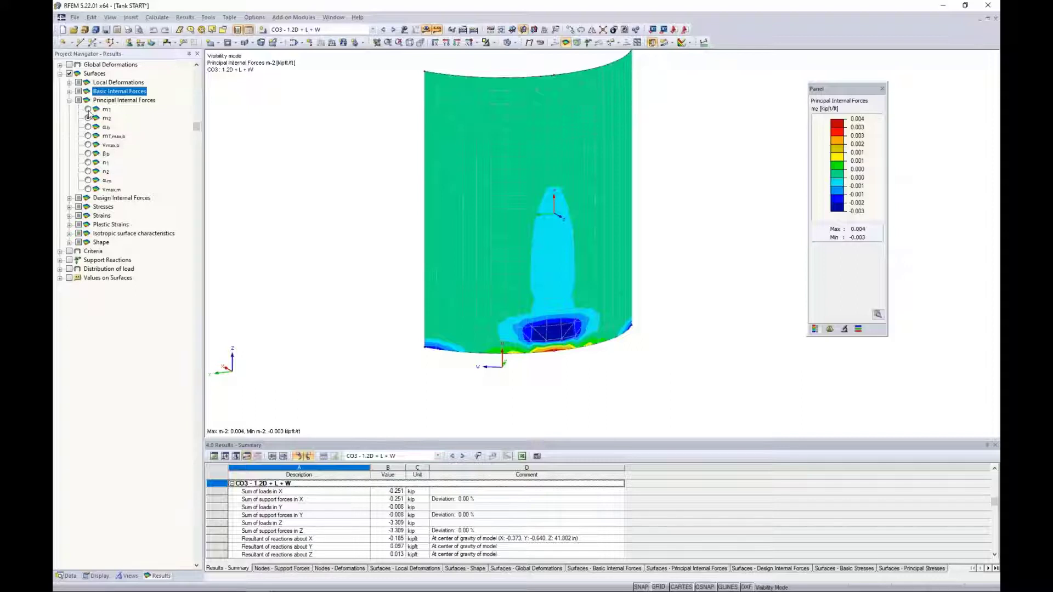
click(89, 109)
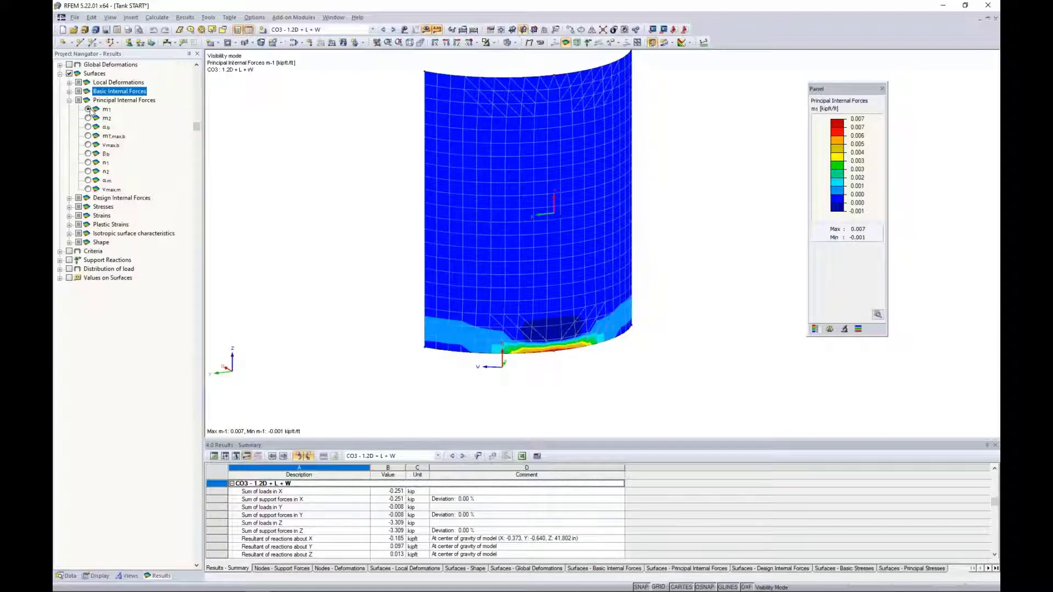
click(88, 127)
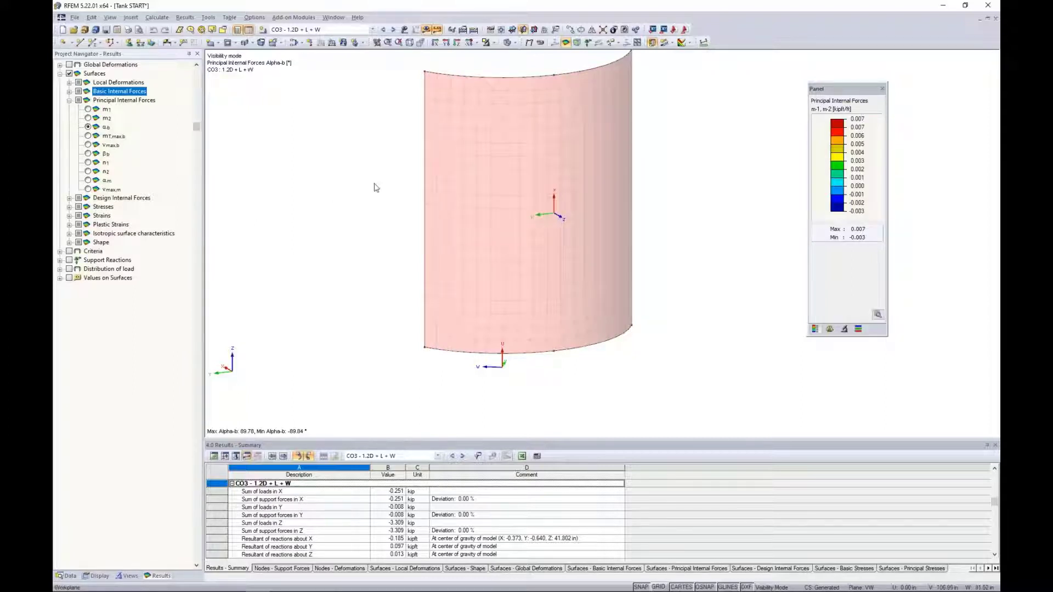
Step: Raise the trajectories display factor to 512 to enlarge the αb trajectories near the wall's lower edge
click(829, 329)
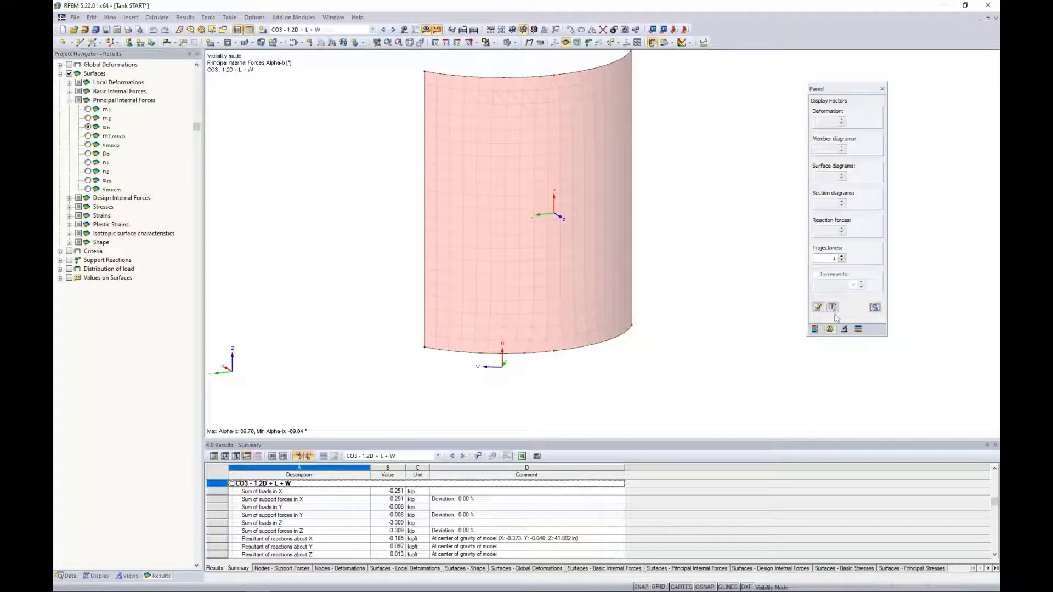
click(842, 256)
click(842, 256)
click(842, 256)
click(842, 257)
click(842, 257)
click(841, 257)
click(842, 256)
click(842, 256)
click(842, 256)
click(842, 256)
click(841, 256)
click(842, 256)
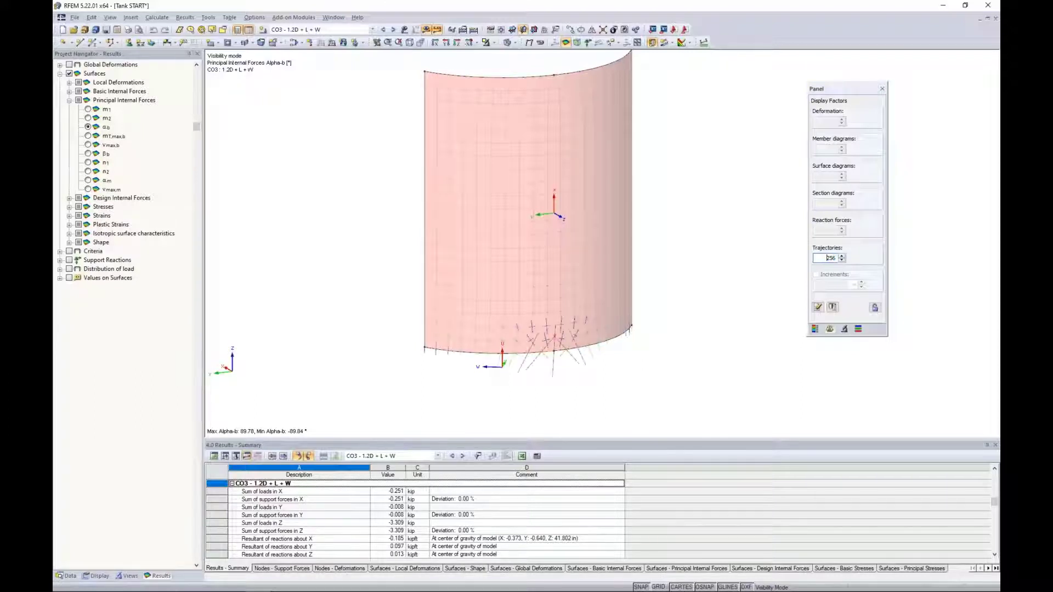
scroll(540, 383, up, 3)
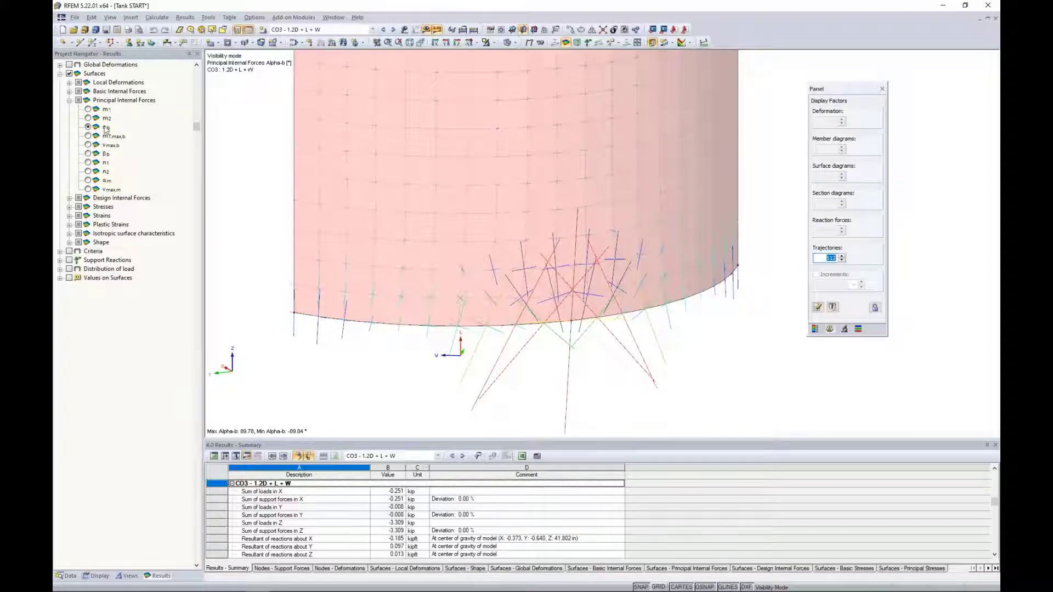
Step: Display the design internal force mx,D,+ on the isolated wall surface
click(69, 101)
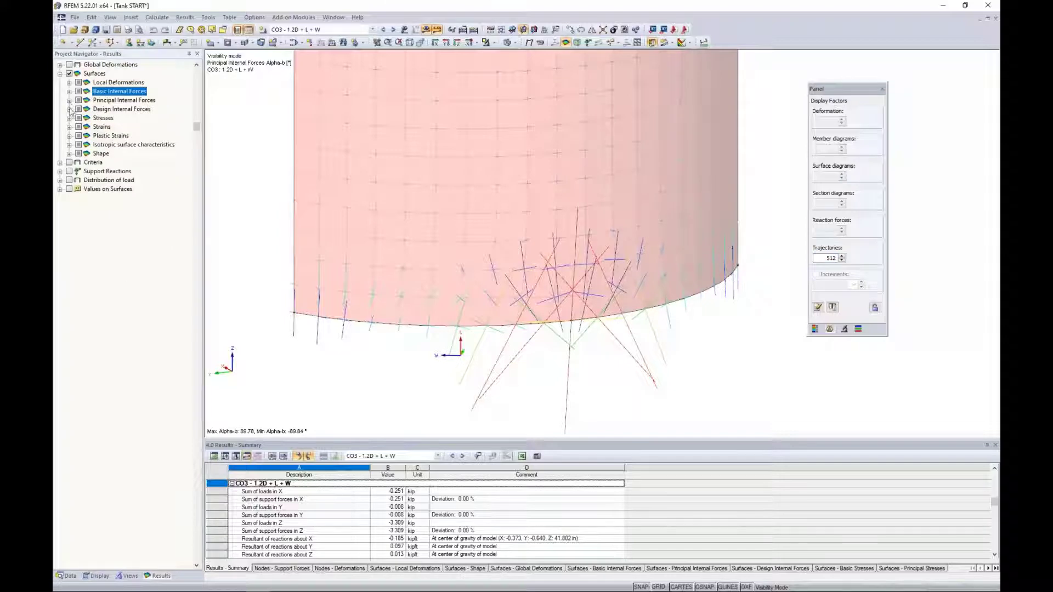
click(69, 109)
click(88, 118)
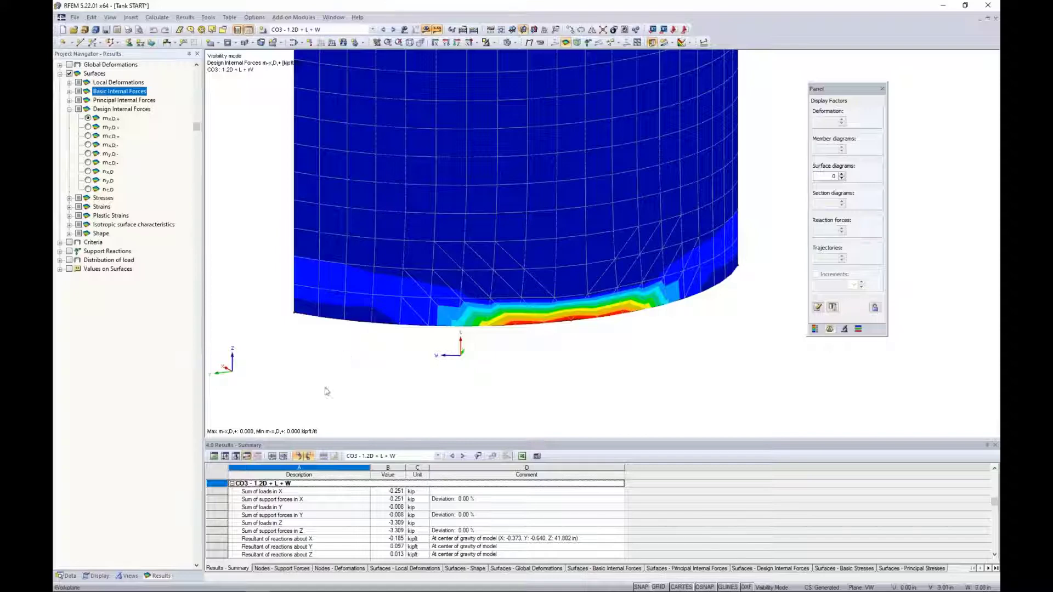
middle_drag(268, 274, 289, 310)
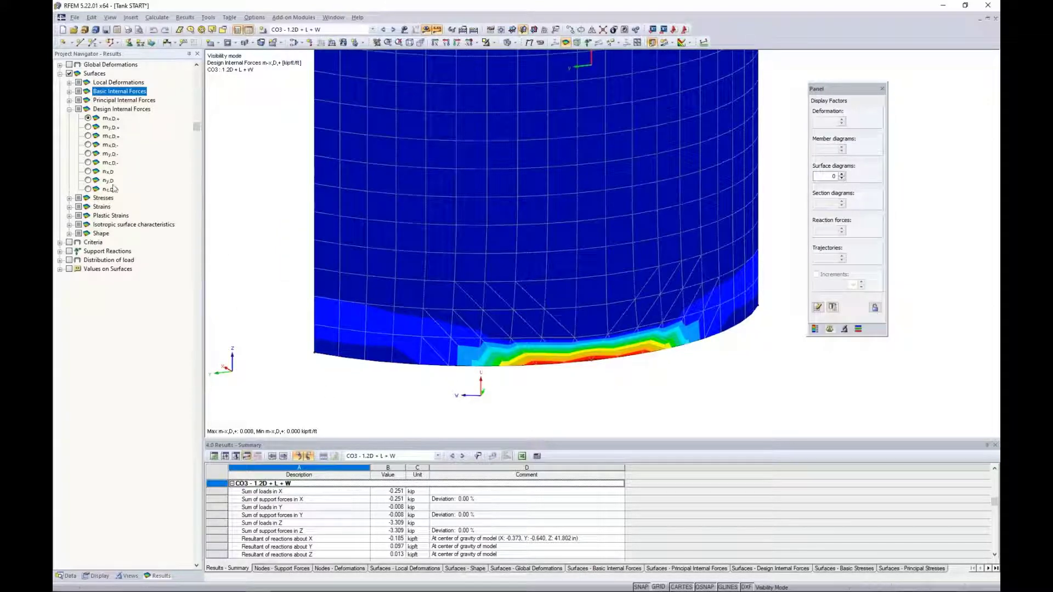
click(69, 109)
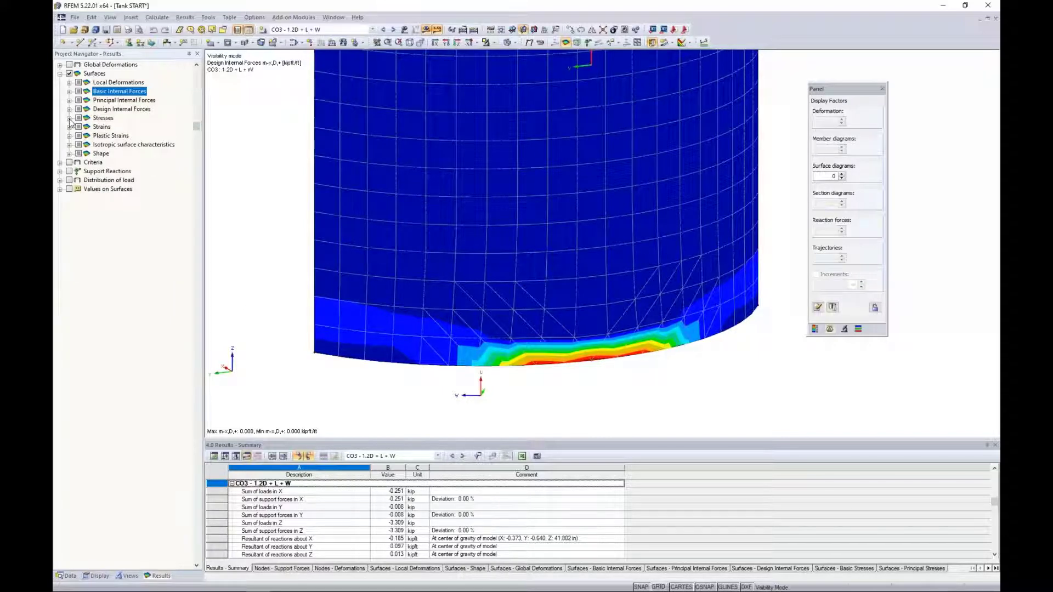
Step: Compare the wall surface's σx,+, σy,+ and σ1,+ stresses, and view its maximum von Mises equivalent stress
click(70, 119)
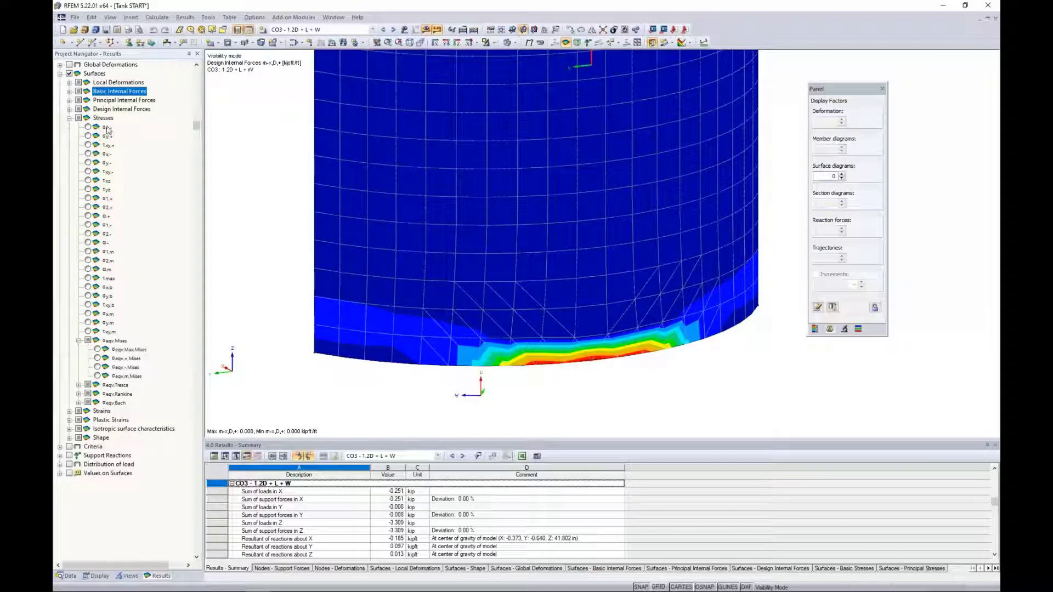
click(88, 128)
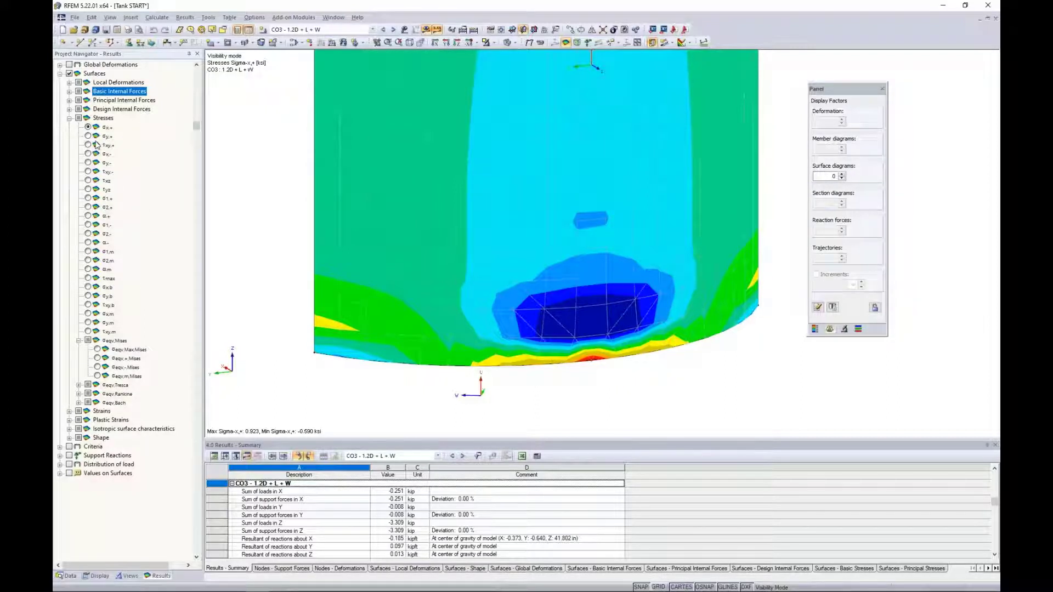
click(87, 136)
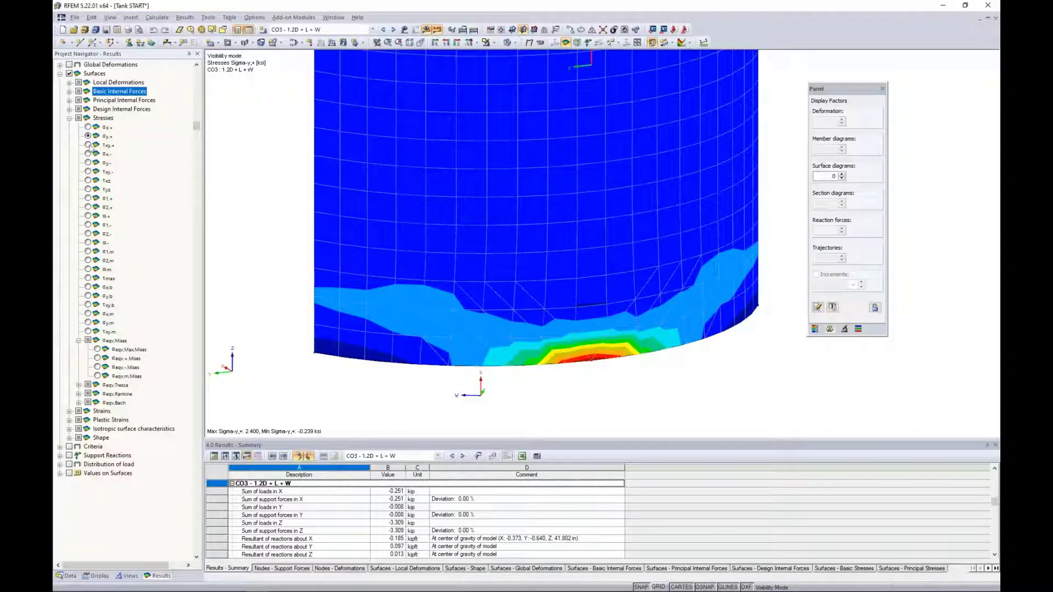
click(87, 198)
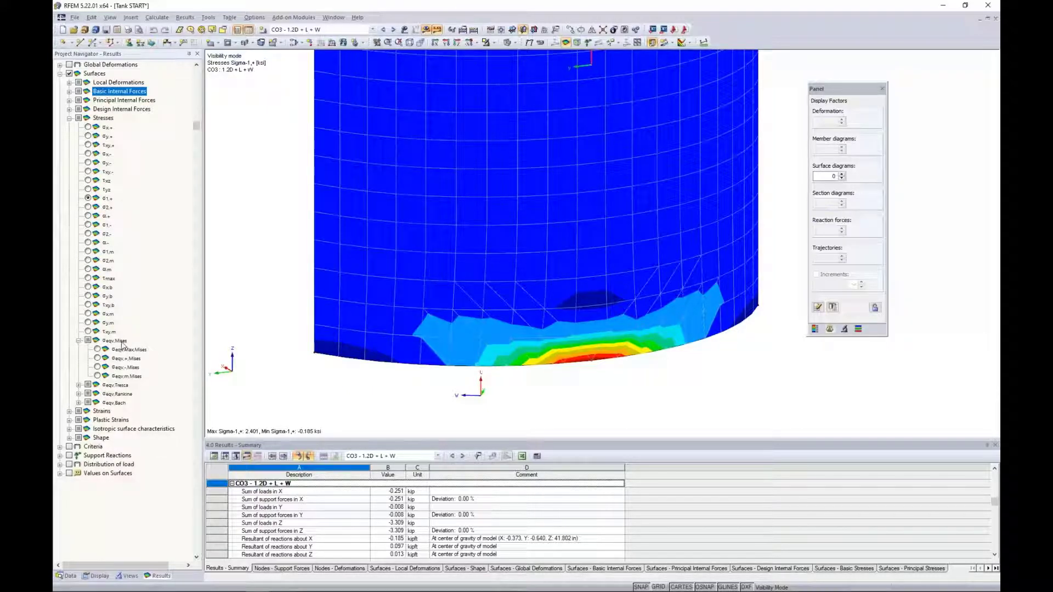
click(98, 349)
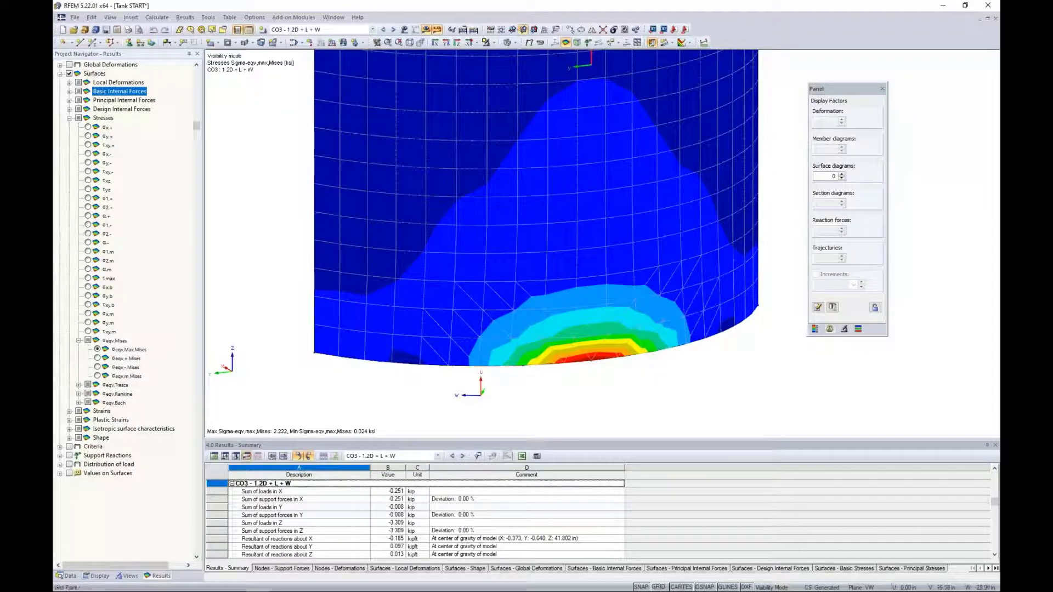
key(alt+Tab)
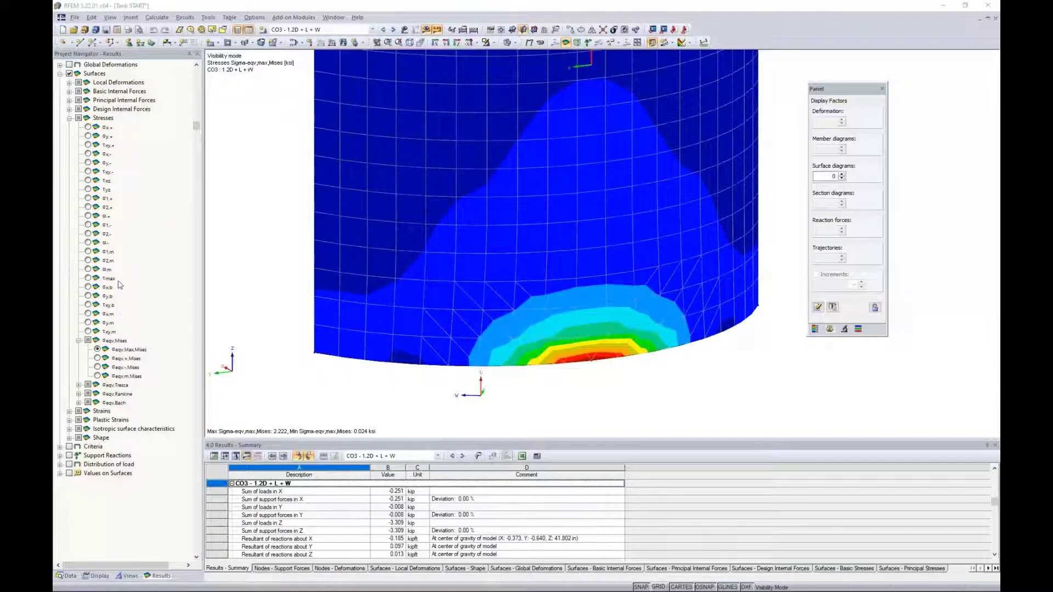
click(69, 119)
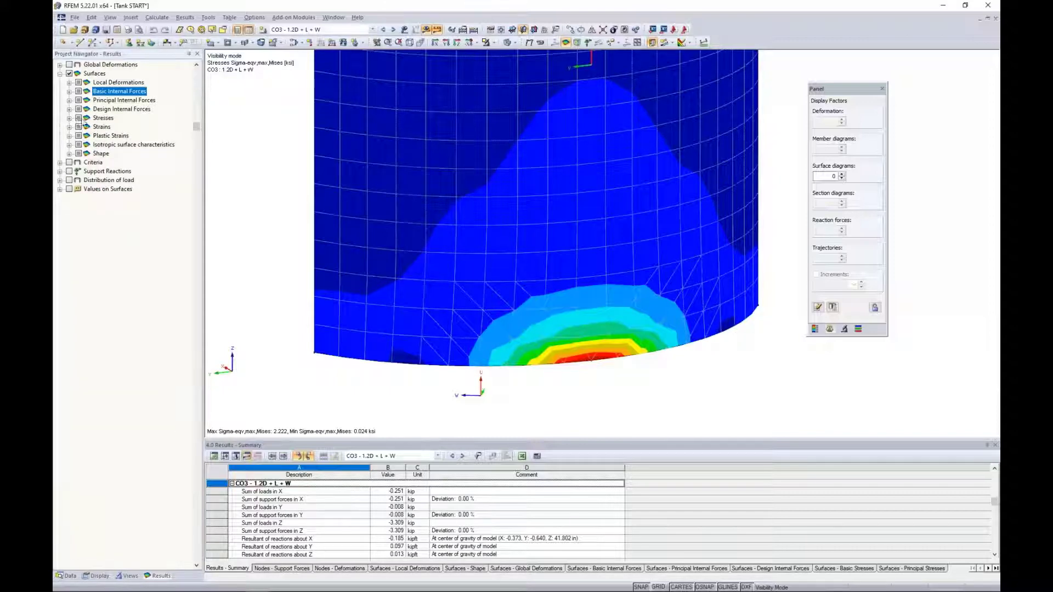
Step: View the wall surface's εx,+ strain and the von Mises equivalent strain on its + side
click(69, 127)
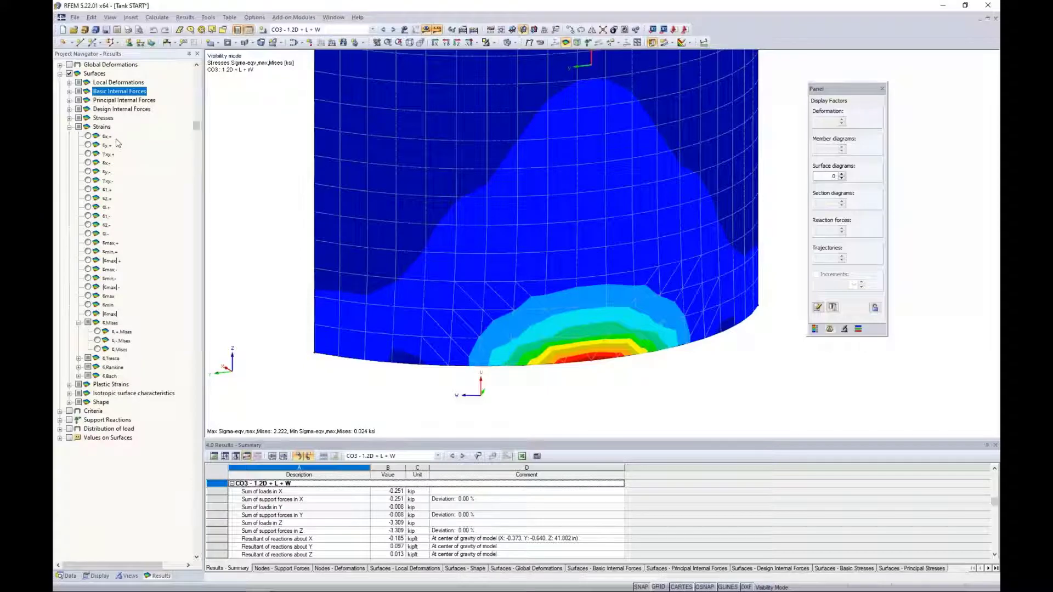
click(88, 136)
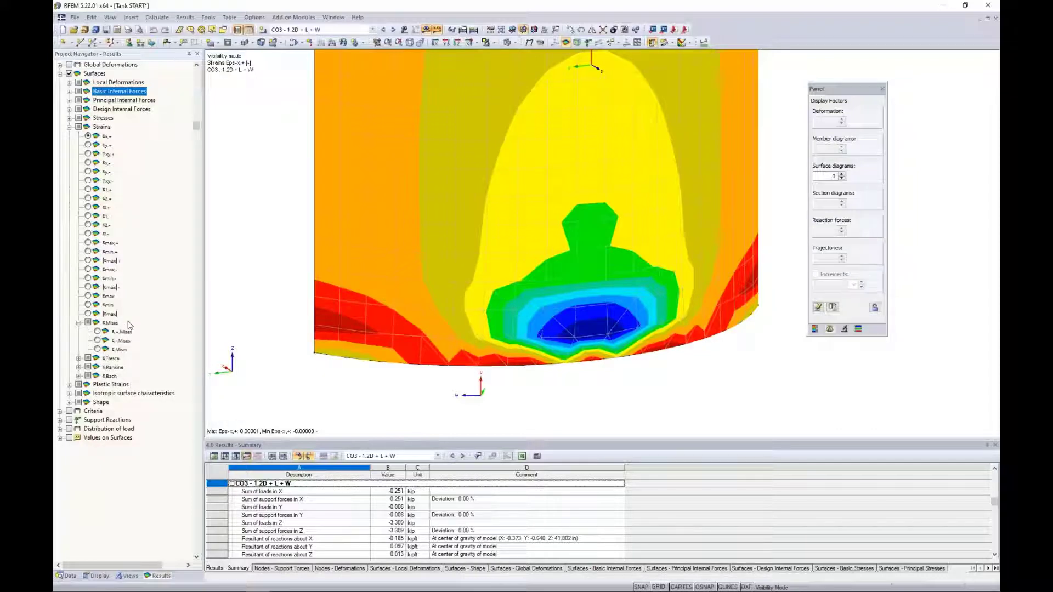
click(98, 332)
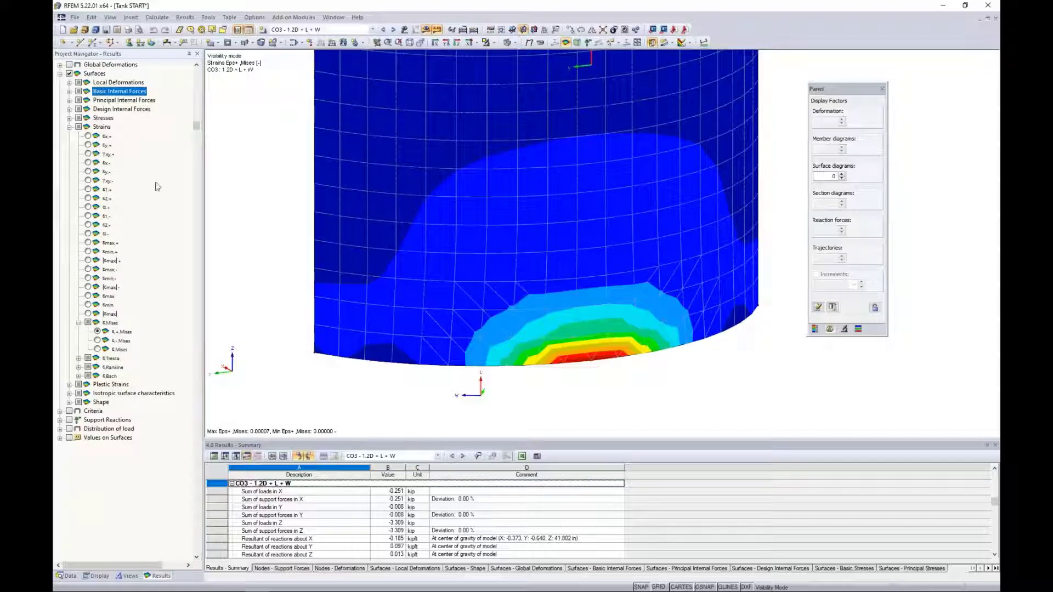
click(69, 127)
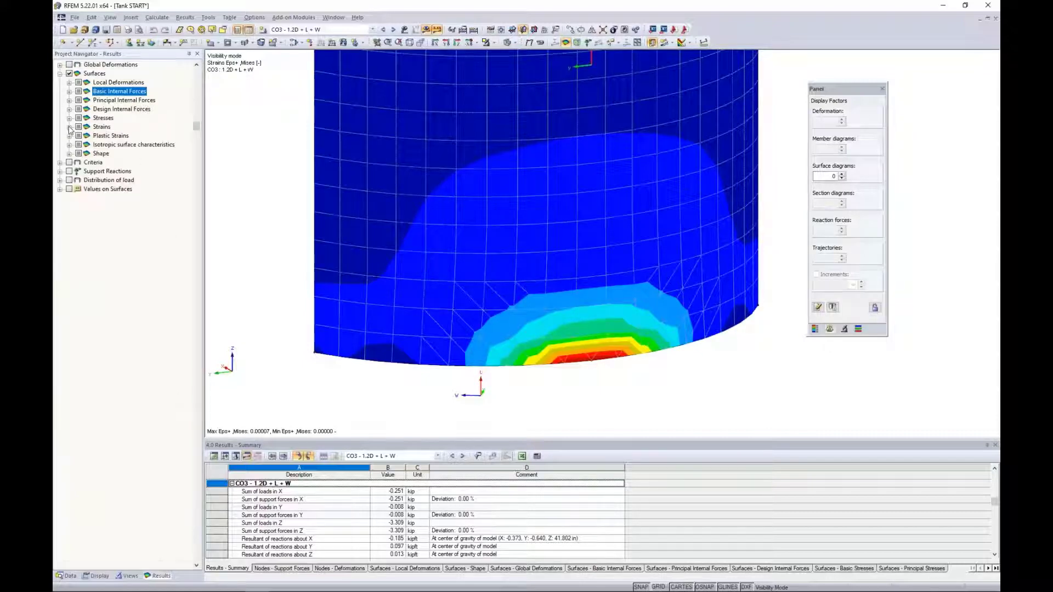
Step: Display the basic internal force nx and cancel the visibility mode to show the whole tank
click(70, 92)
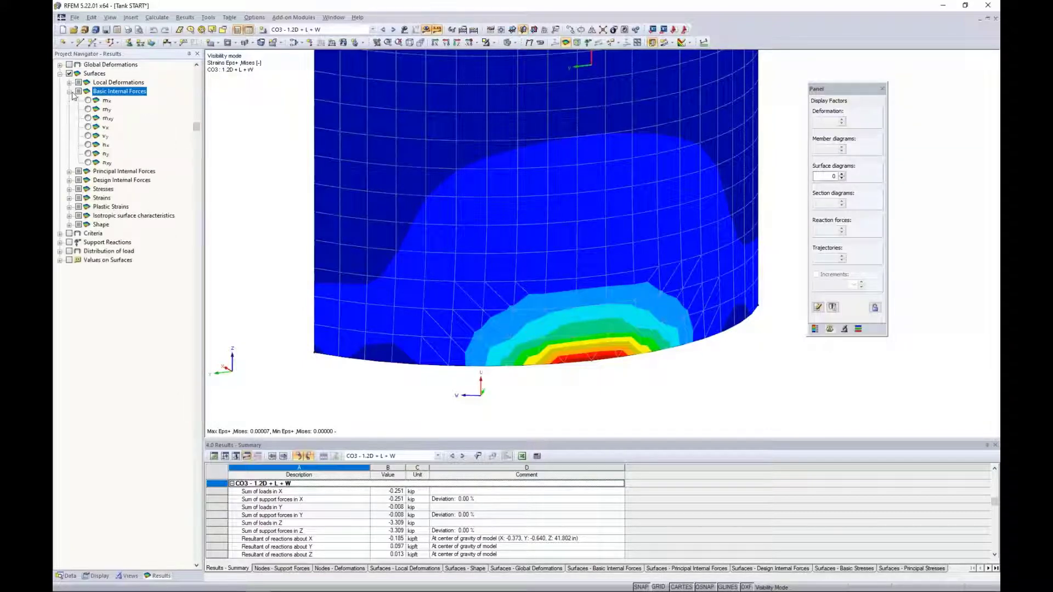
click(87, 145)
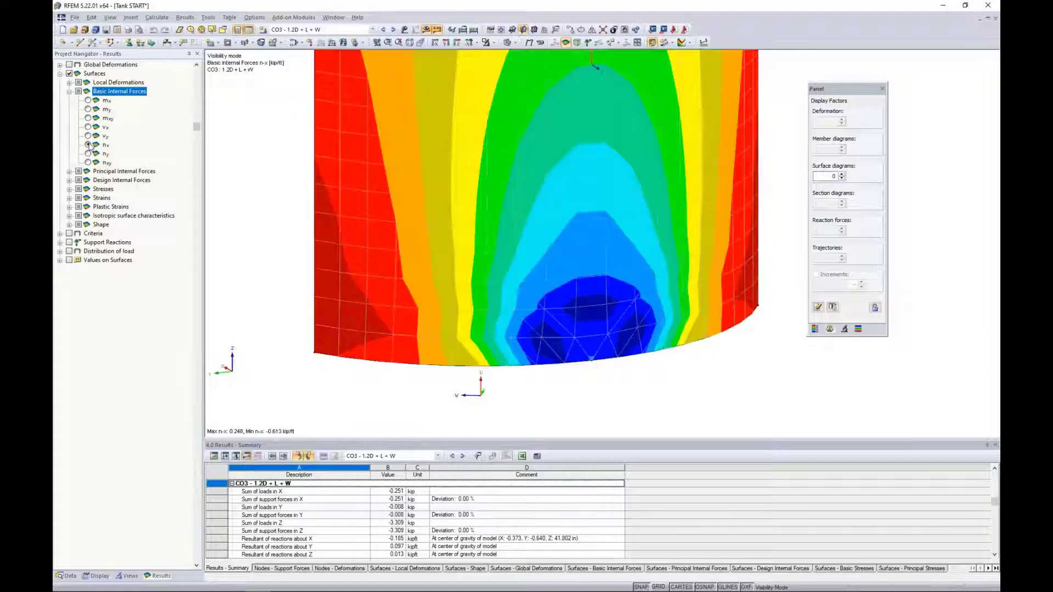
scroll(346, 206, down, 4)
middle_drag(347, 207, 375, 263)
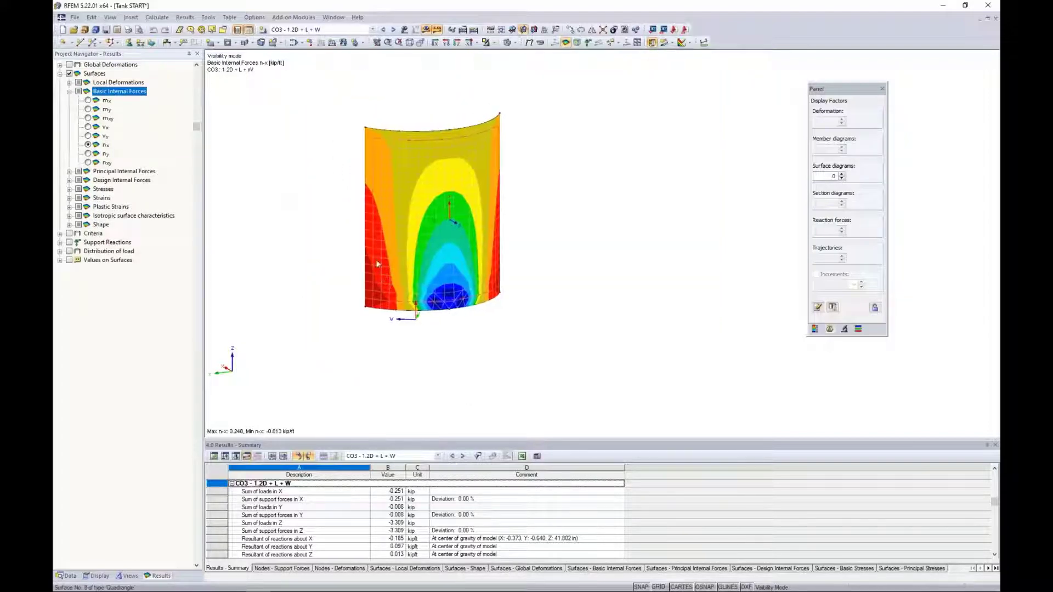
click(494, 44)
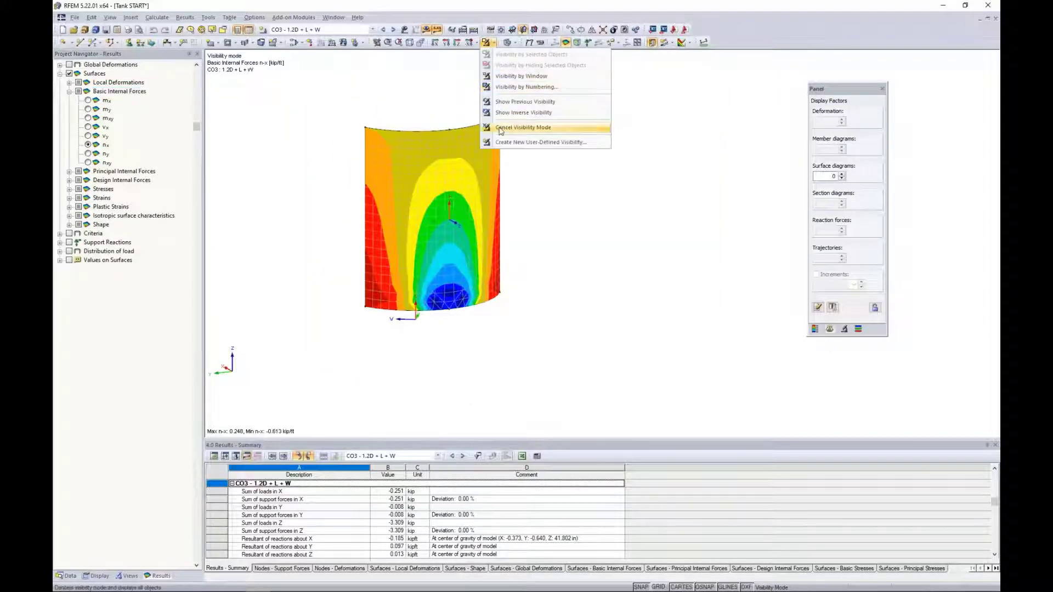
click(529, 130)
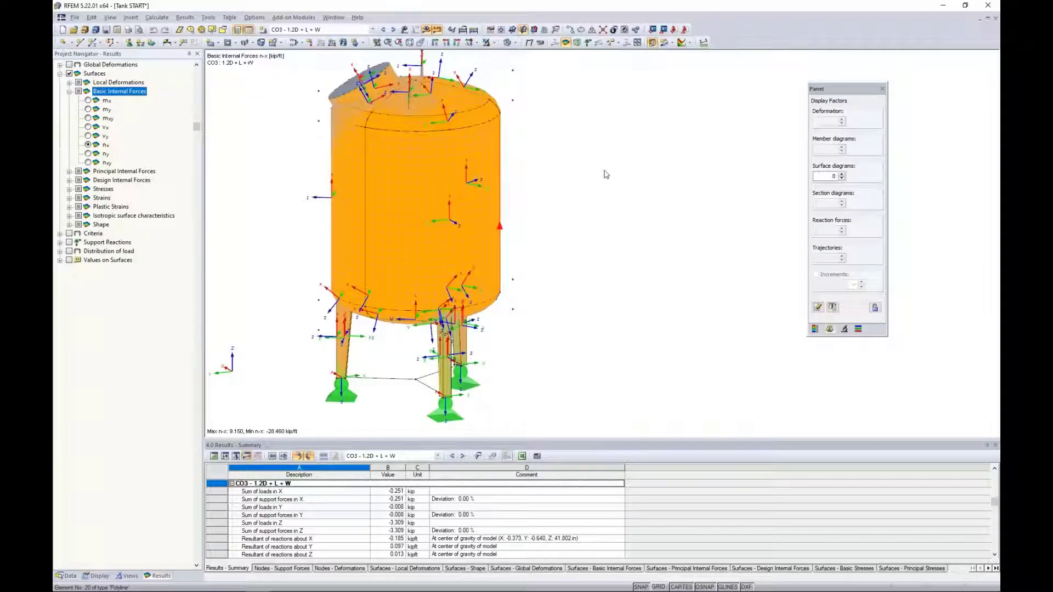
middle_drag(479, 169, 545, 178)
Step: Turn off the local axis systems of the tank's surfaces
right_click(486, 150)
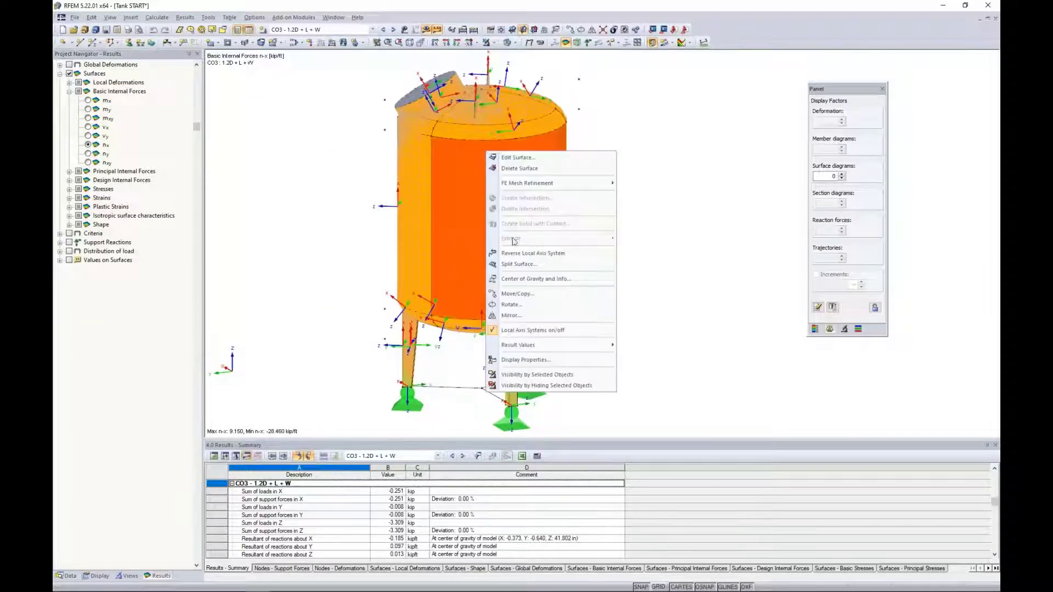
click(510, 330)
click(645, 282)
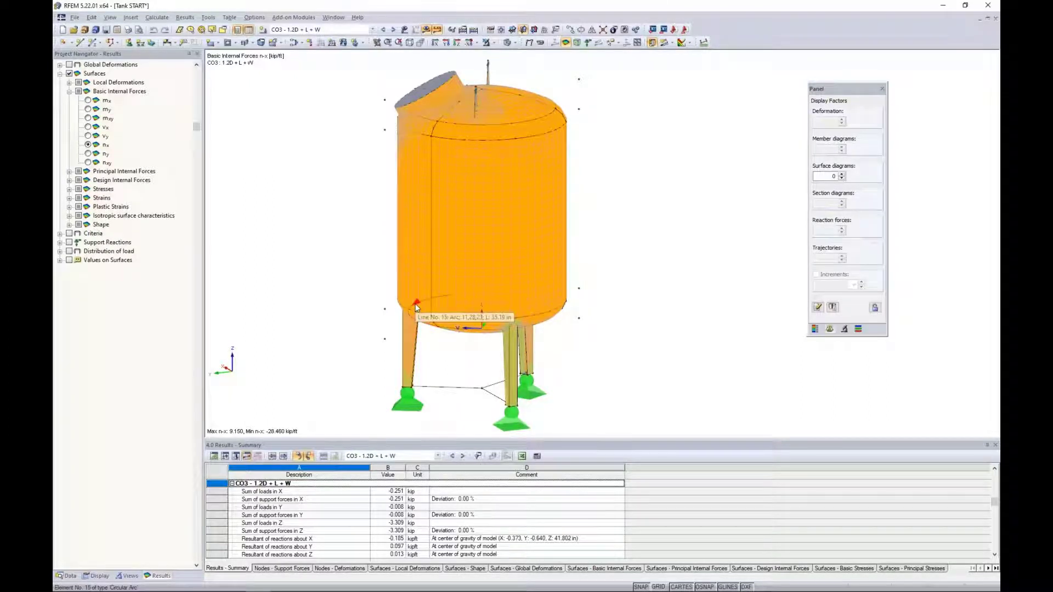
Step: Insert a clipping plane through the tank in the X-Z plane with an offset step of 1.00 in
click(131, 18)
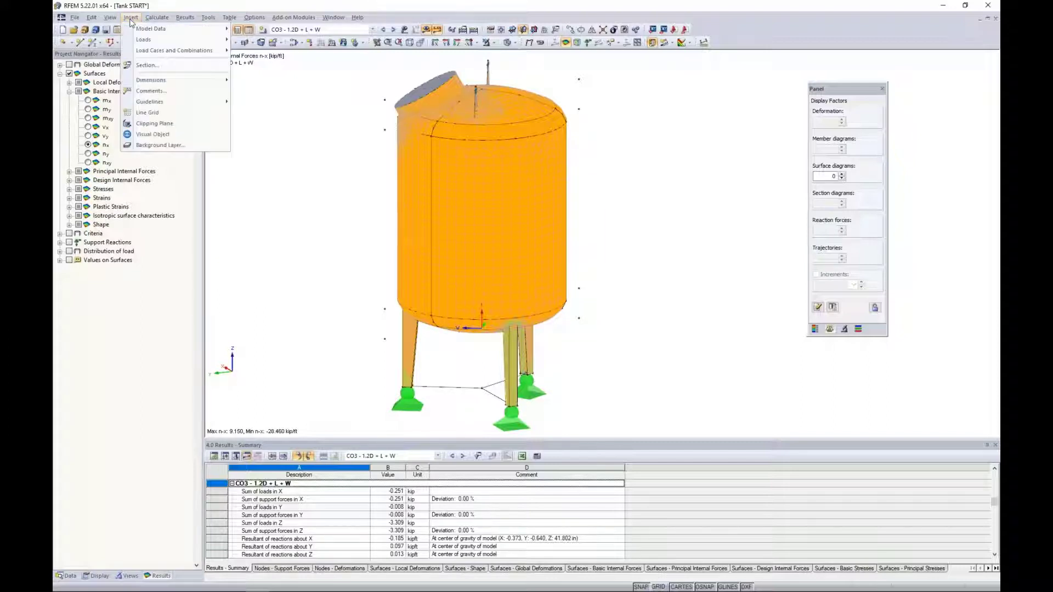
click(142, 124)
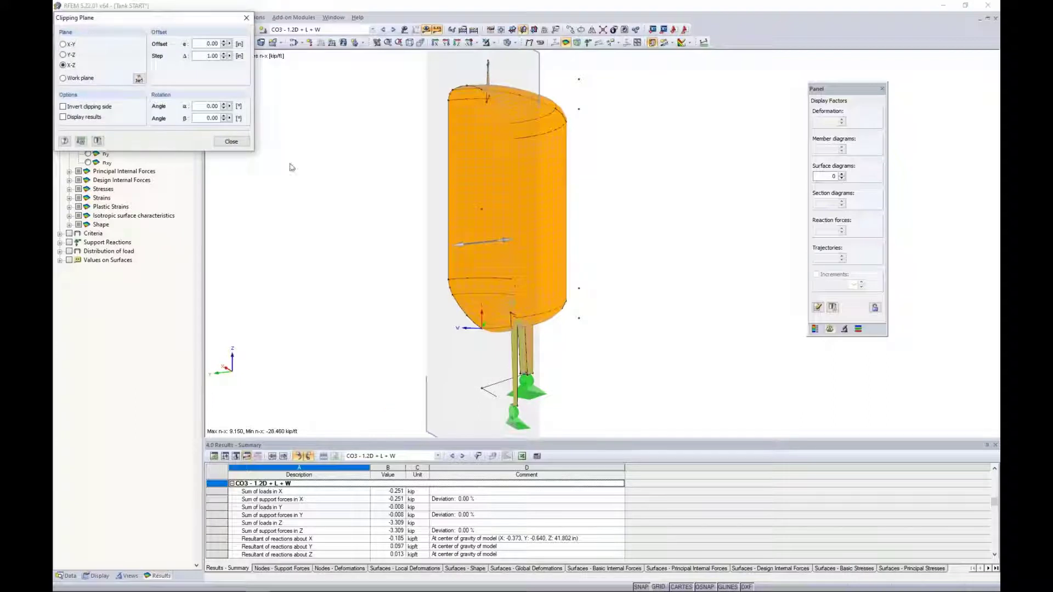
ctrl+middle_drag(343, 220, 698, 212)
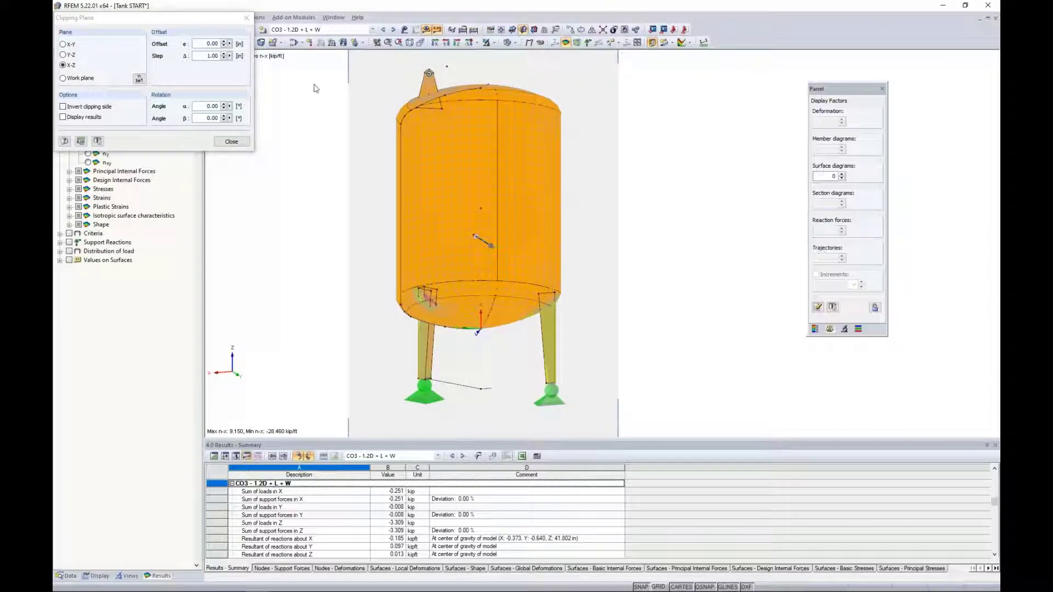
click(204, 55)
double_click(204, 55)
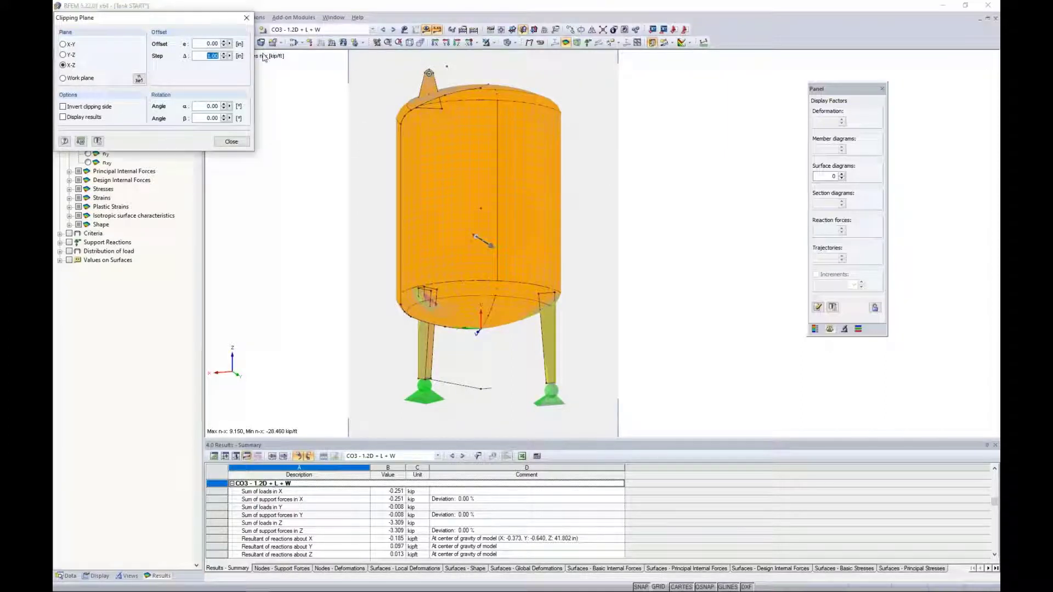
text(1.0)
Step: Shift the X-Z clipping plane in 1.00 in steps through positive offsets to view the tank cut farther from its center
click(225, 42)
click(224, 43)
click(225, 43)
click(224, 42)
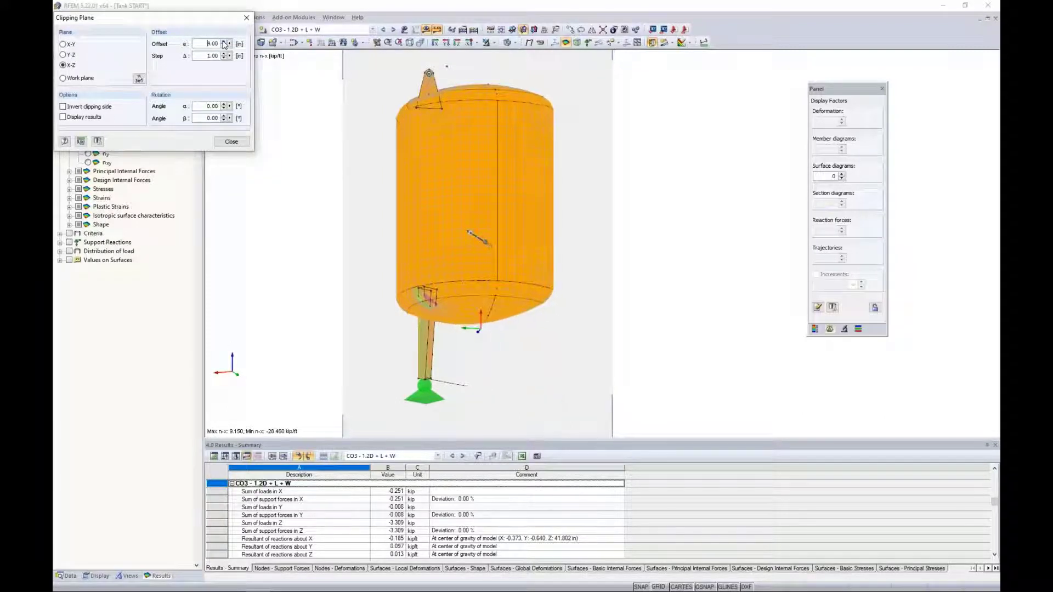
click(224, 43)
click(224, 42)
click(225, 42)
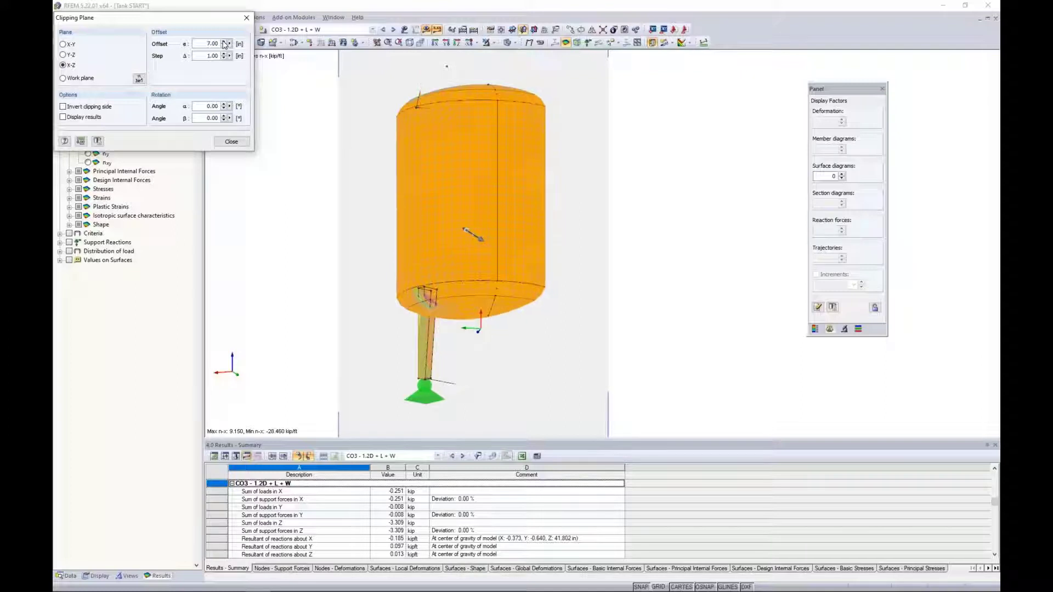
click(224, 43)
click(225, 42)
click(224, 42)
Step: Shift the X-Z clipping plane back through the tank in 1.00 in steps to an offset of -13.00 in
click(224, 46)
click(225, 46)
click(224, 46)
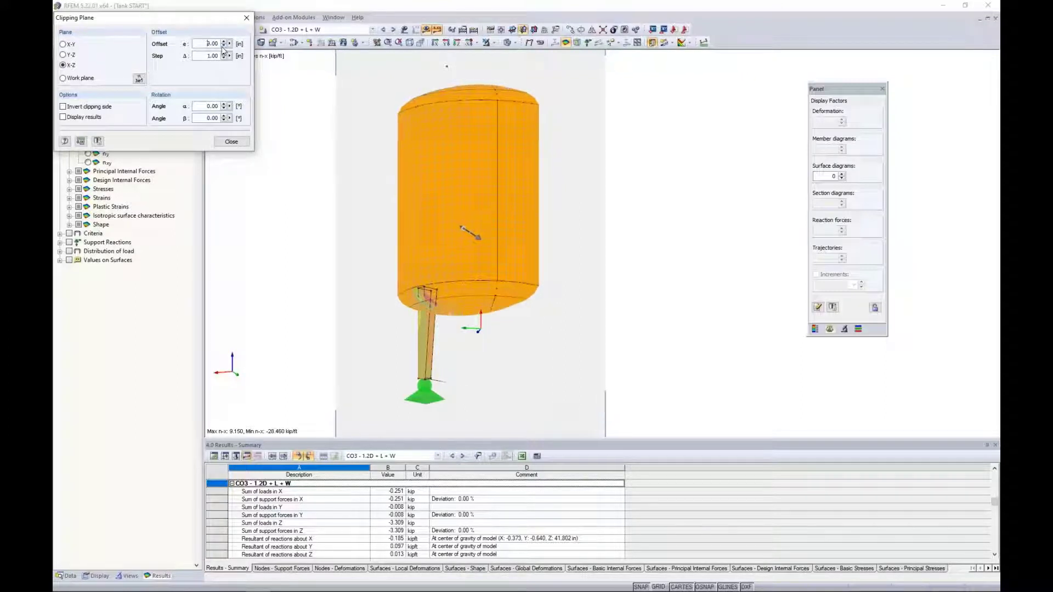
click(224, 46)
click(224, 46)
click(225, 46)
click(224, 46)
click(225, 46)
click(225, 46)
click(224, 46)
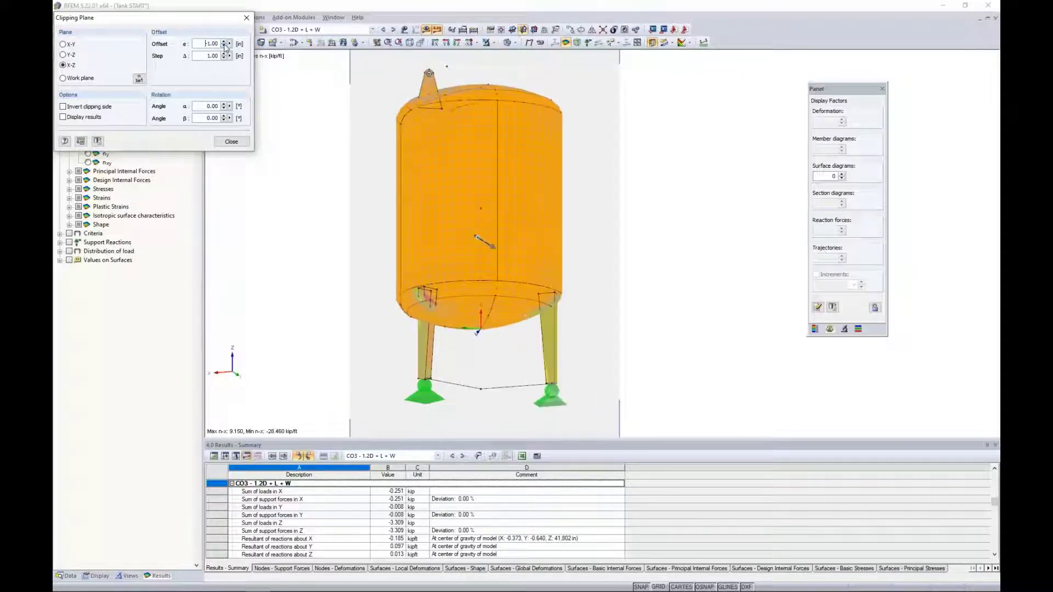
click(224, 46)
click(224, 46)
click(224, 46)
click(224, 46)
click(224, 46)
click(224, 46)
click(225, 46)
click(225, 46)
click(224, 46)
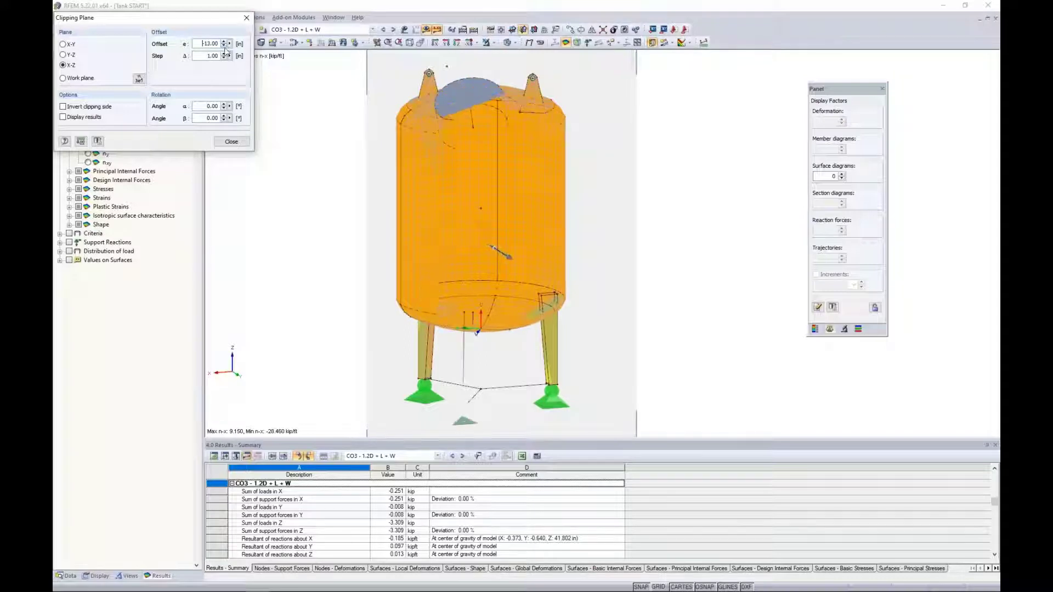
mouse_move(444, 237)
ctrl+middle_down()
mouse_move(369, 242)
mouse_move(440, 242)
ctrl+middle_up()
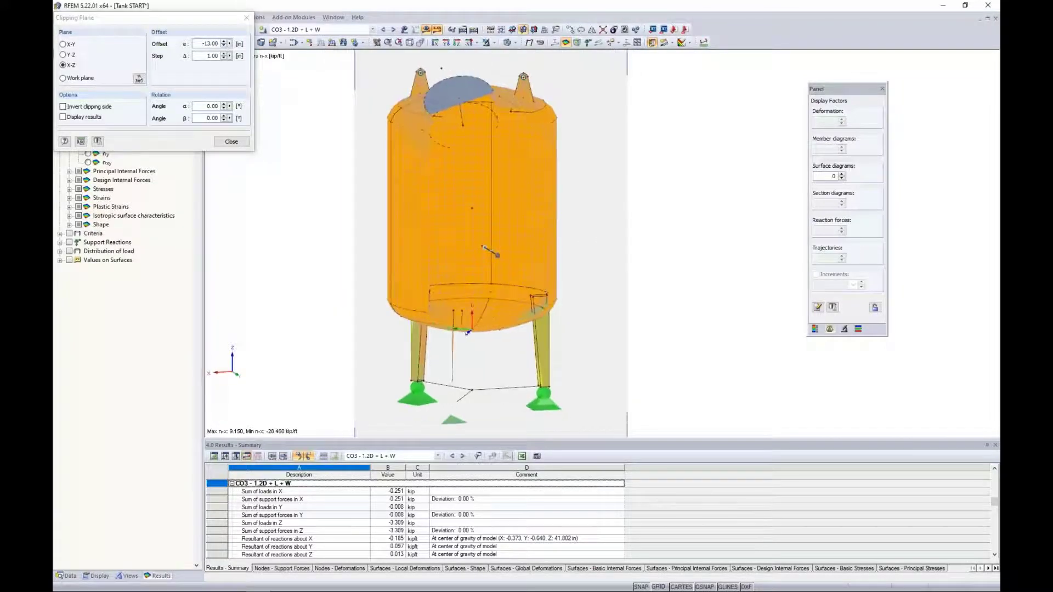
Step: Switch the clipping plane to Y-Z, rotate it by α 25° and β 25° to inspect the cut, and close the clipping plane settings
click(62, 55)
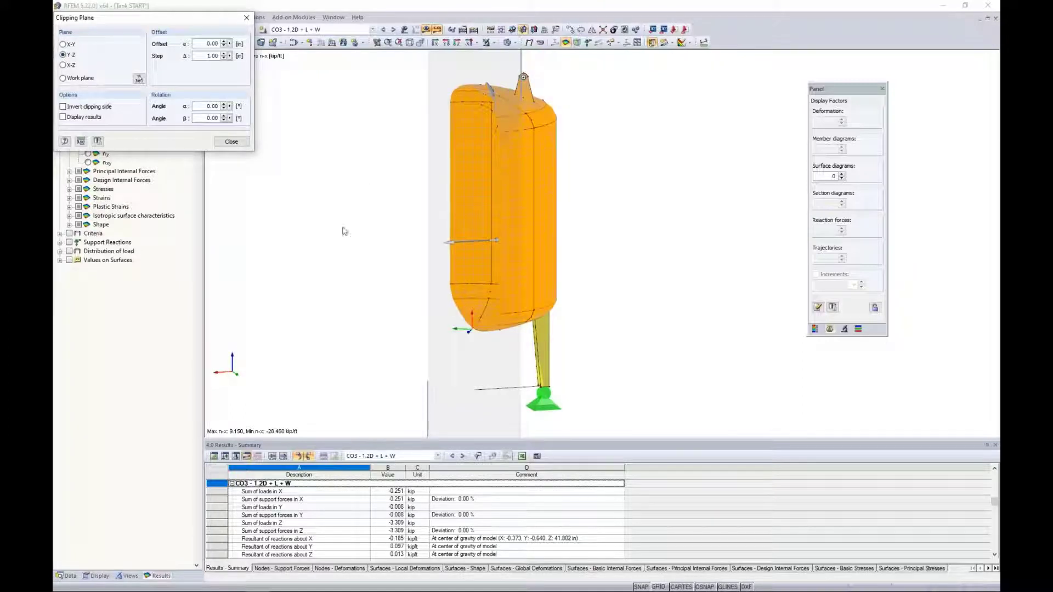
ctrl+middle_drag(345, 230, 719, 264)
click(204, 106)
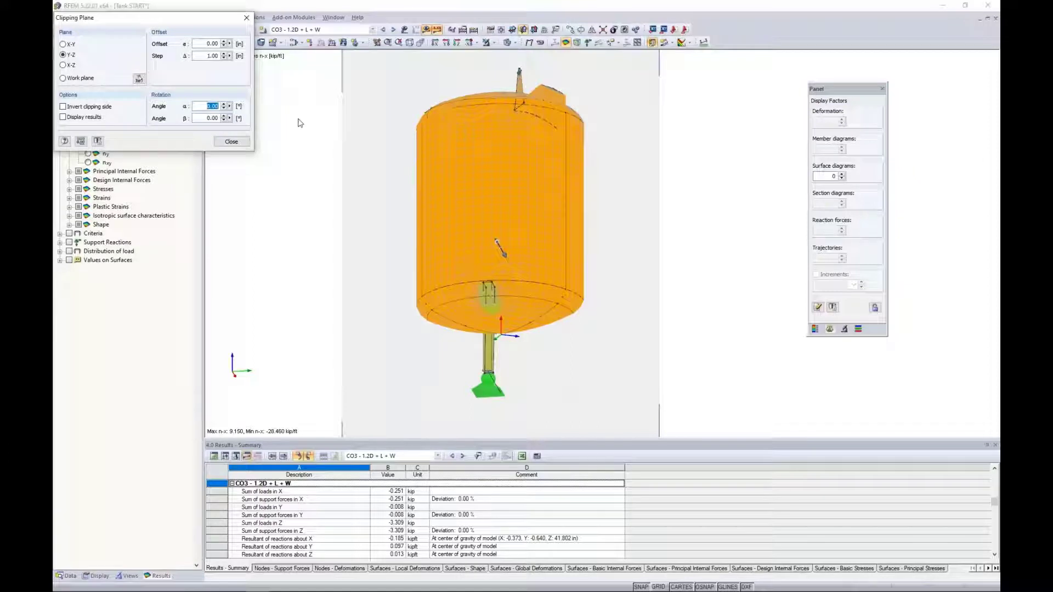
text(25)
key(Tab)
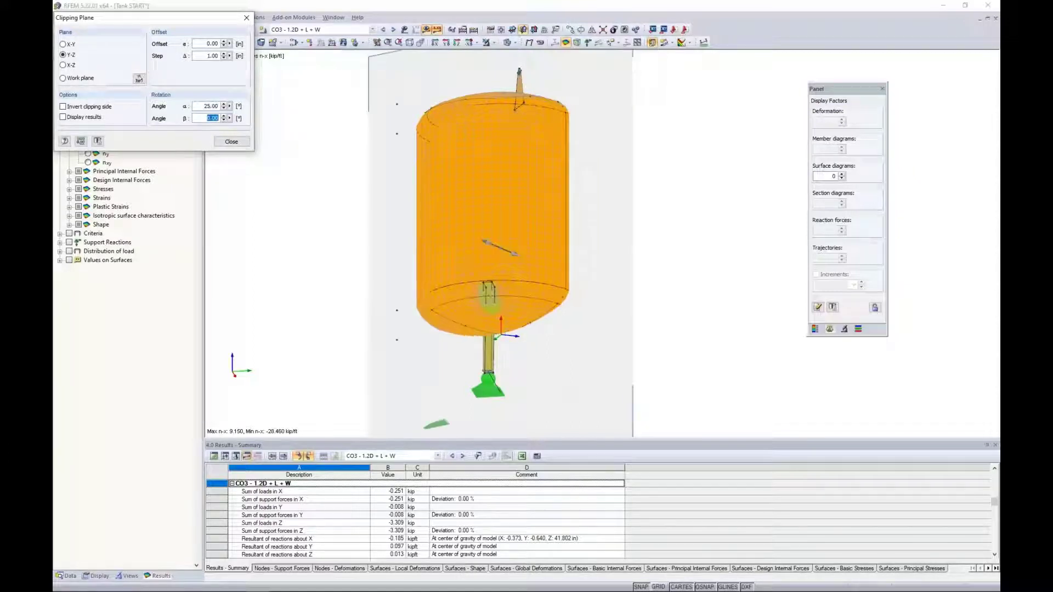
text(25)
click(418, 181)
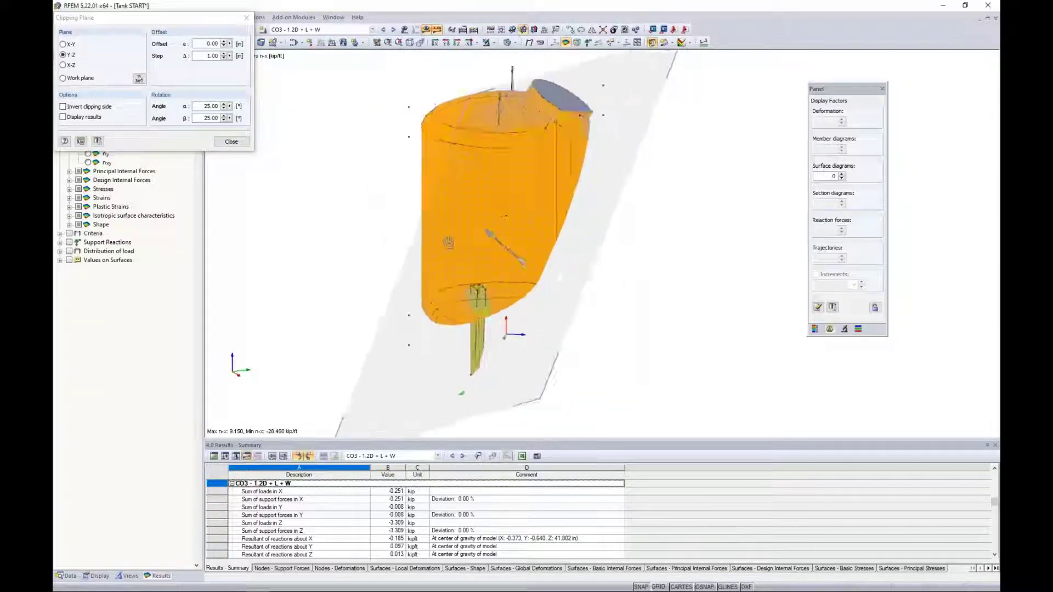
ctrl+middle_drag(675, 220, 329, 219)
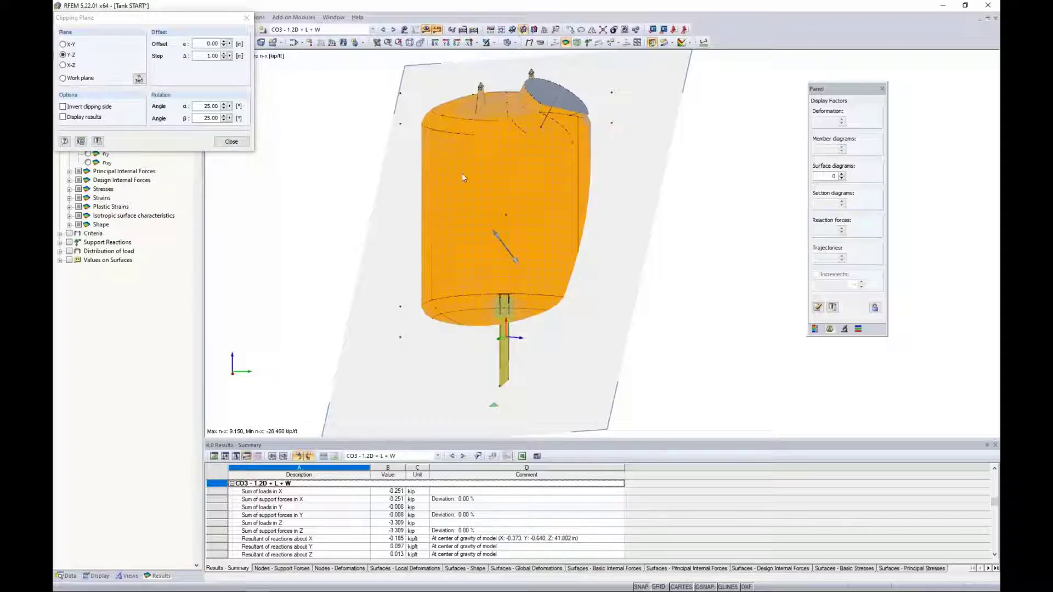
click(231, 142)
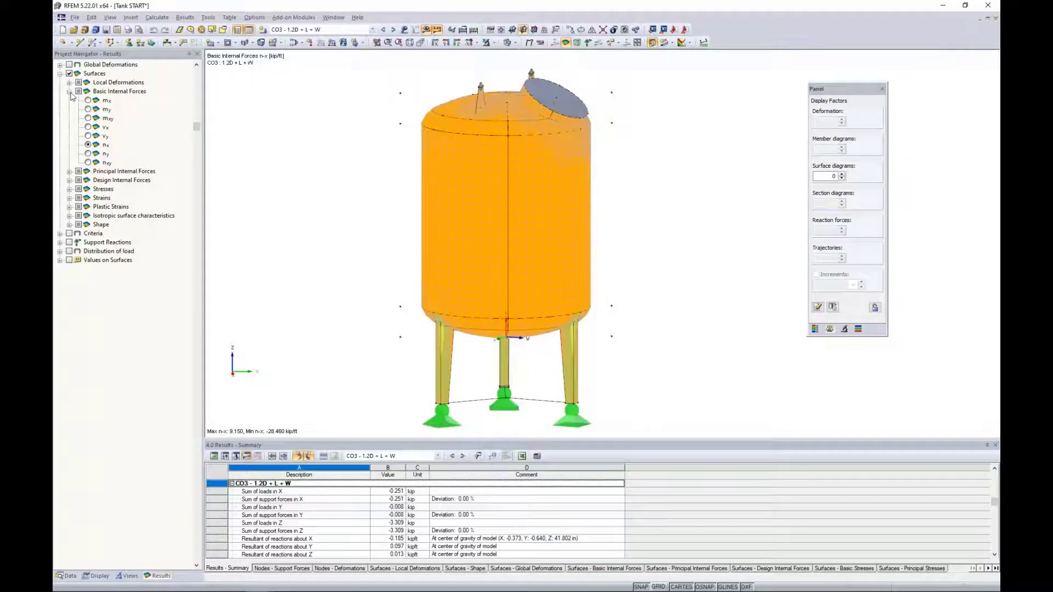
Step: Display the basic internal moments mxy and mx on the tank, and enlarge the results table with the whole tank kept in view
click(89, 117)
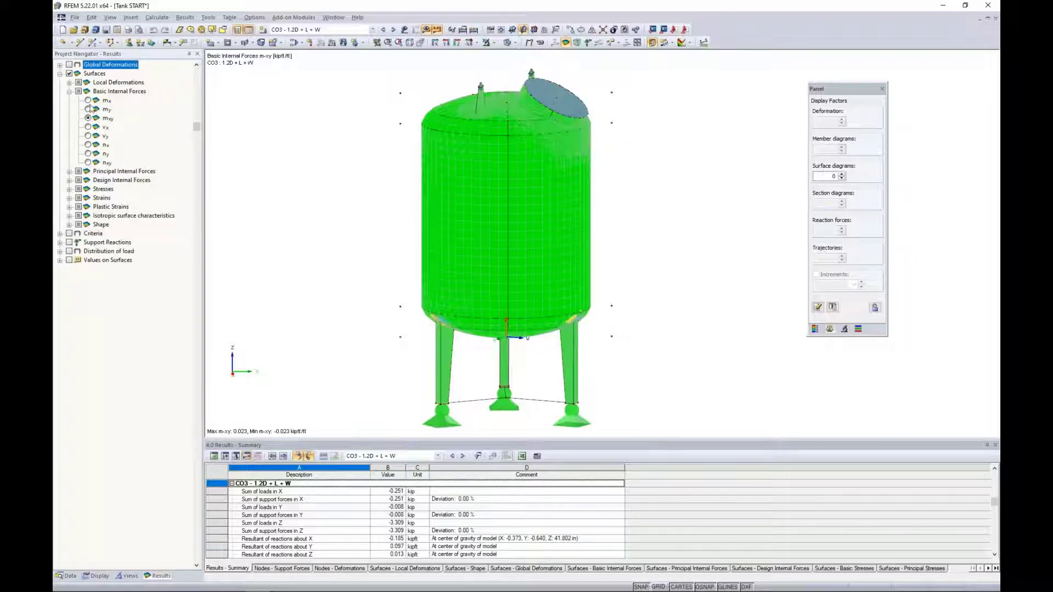
click(88, 100)
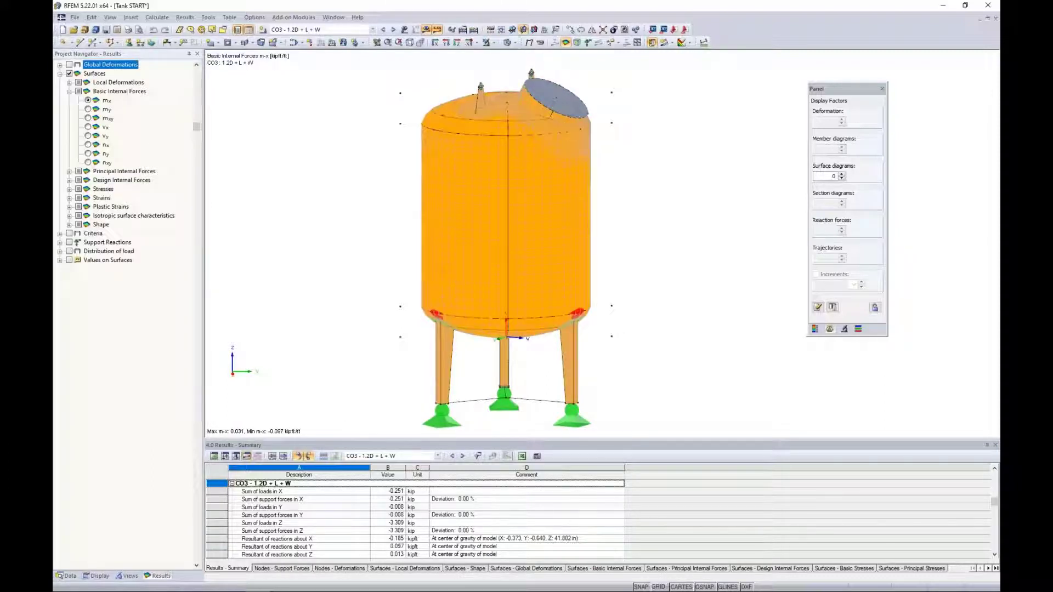
drag(350, 437, 356, 311)
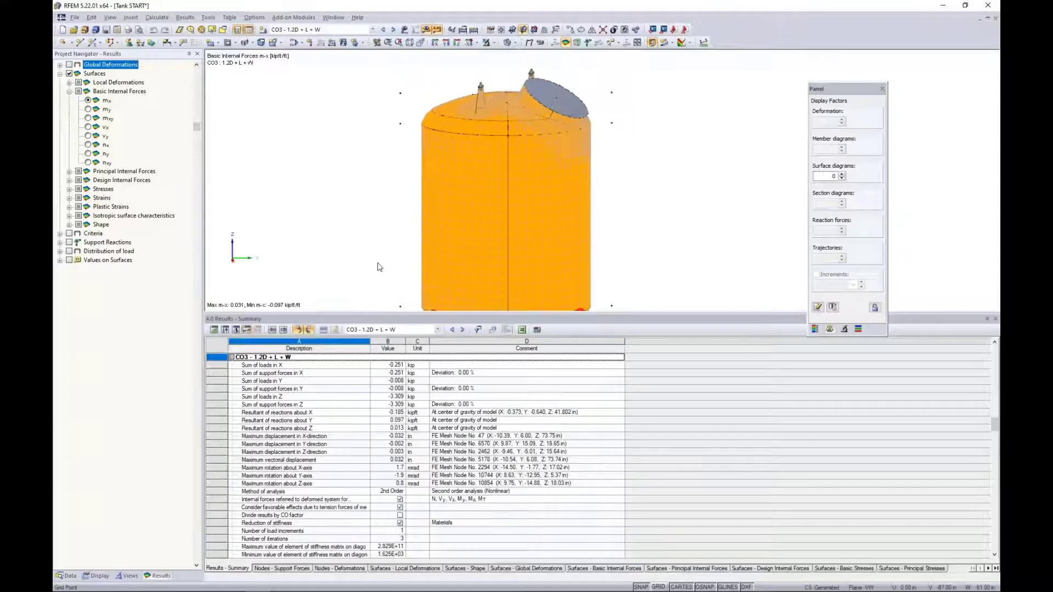
middle_drag(378, 267, 400, 188)
scroll(400, 188, down, 3)
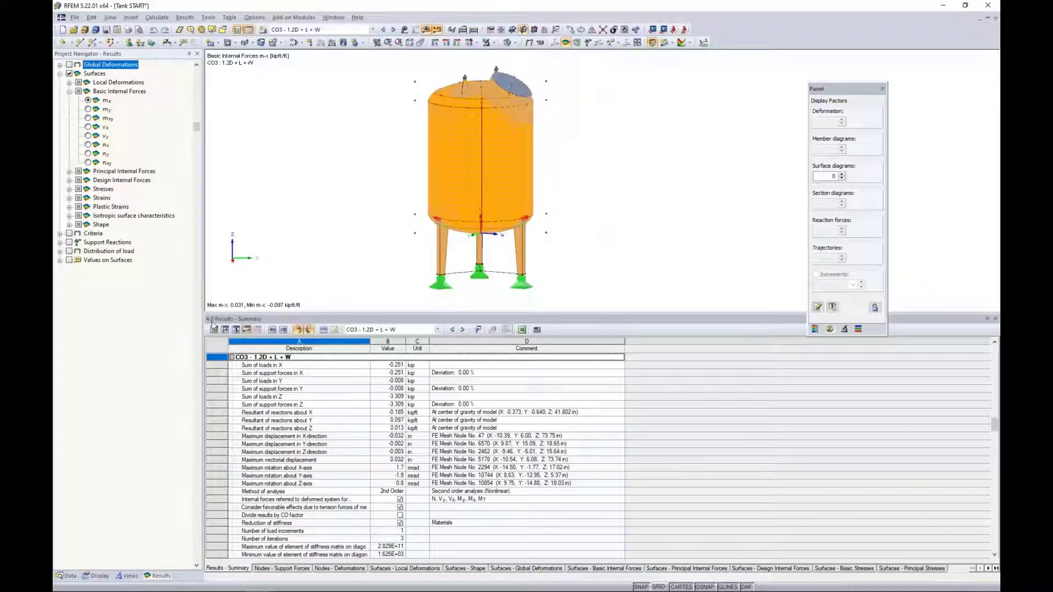
Step: Show the surfaces' basic internal forces table and locate grid points 3 and 5 of surface 3 and grid point 1 of surface 5
click(578, 569)
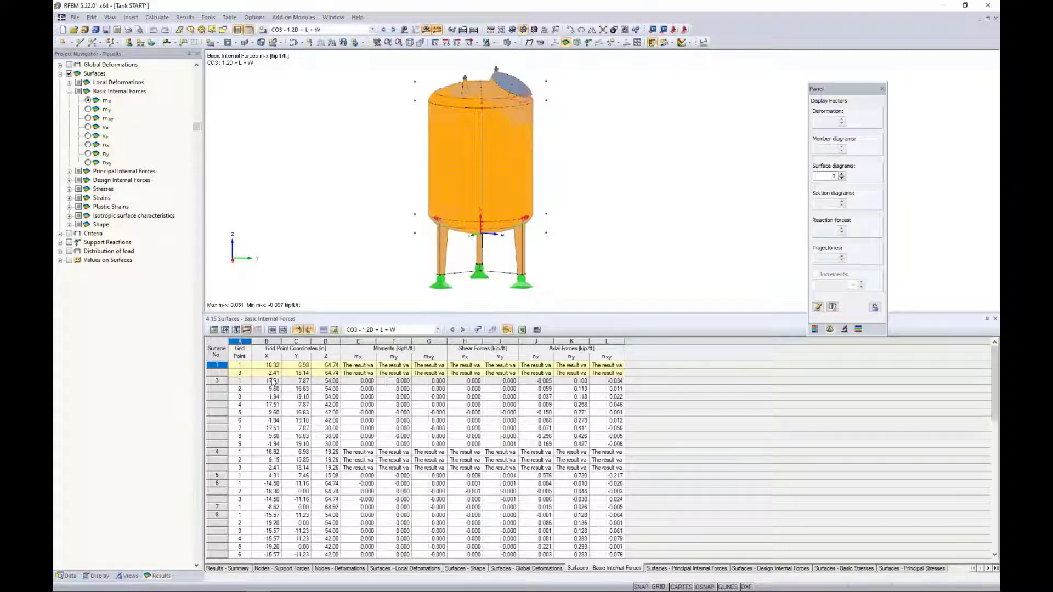
click(301, 396)
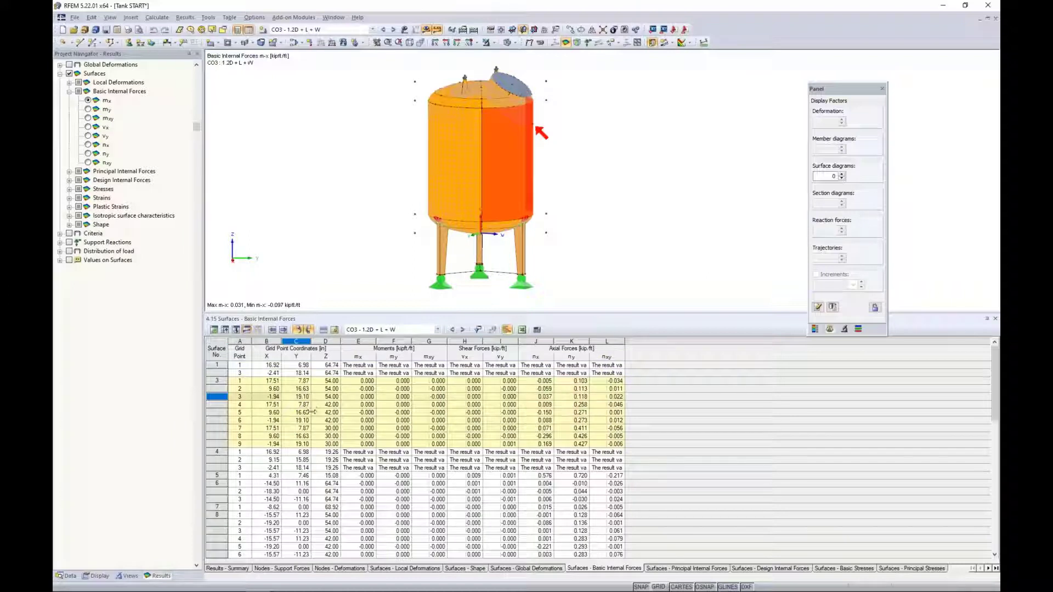
click(327, 412)
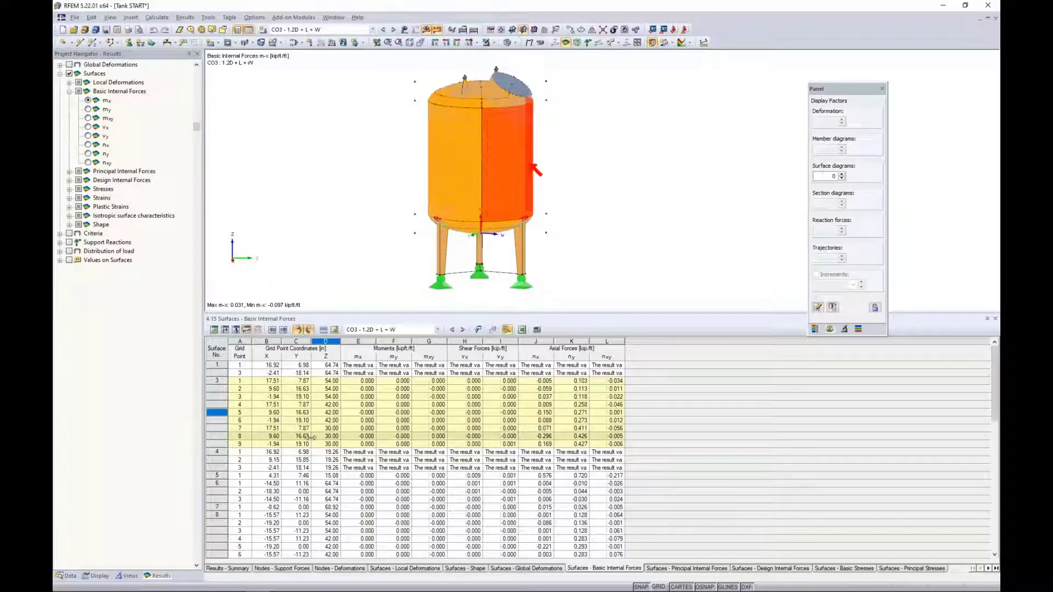
click(239, 475)
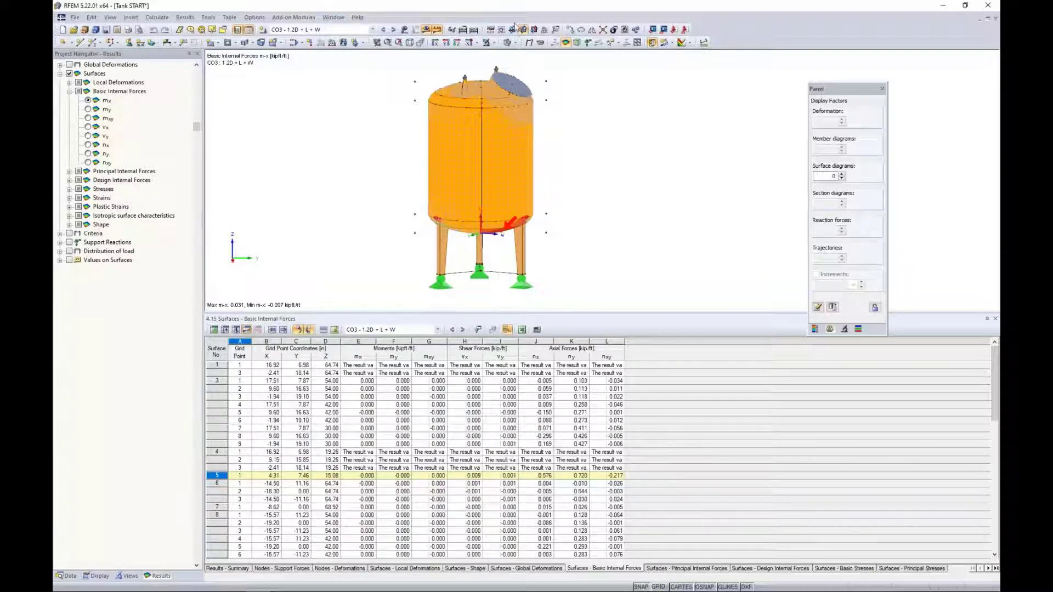
Step: Isolate surface 5 at the tank's bottom in visibility mode and locate its grid point 1 on the mx plot
click(495, 44)
click(526, 56)
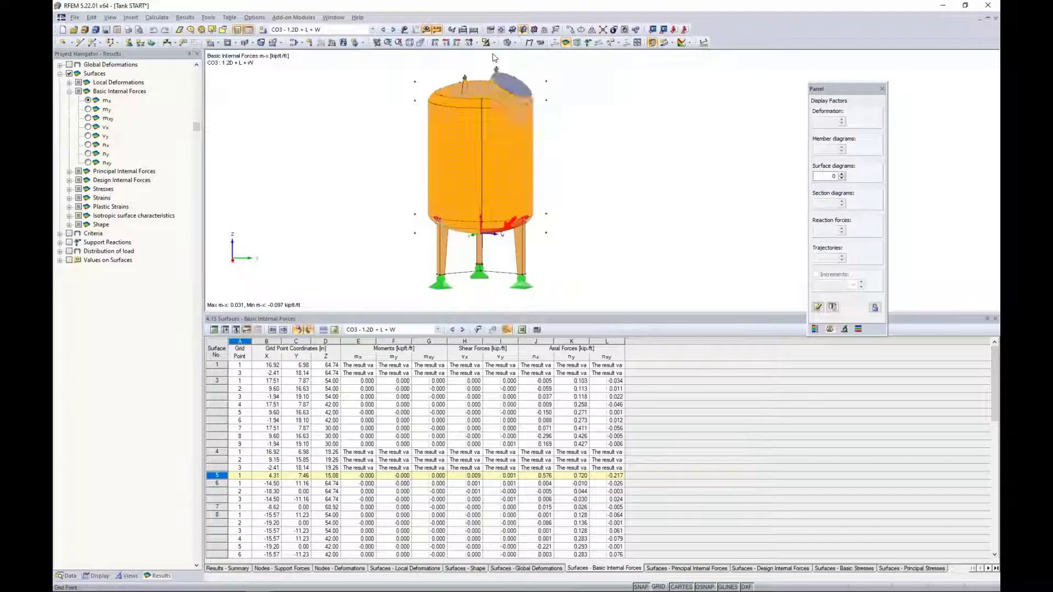
ctrl+middle_drag(588, 189, 510, 249)
scroll(507, 243, up, 6)
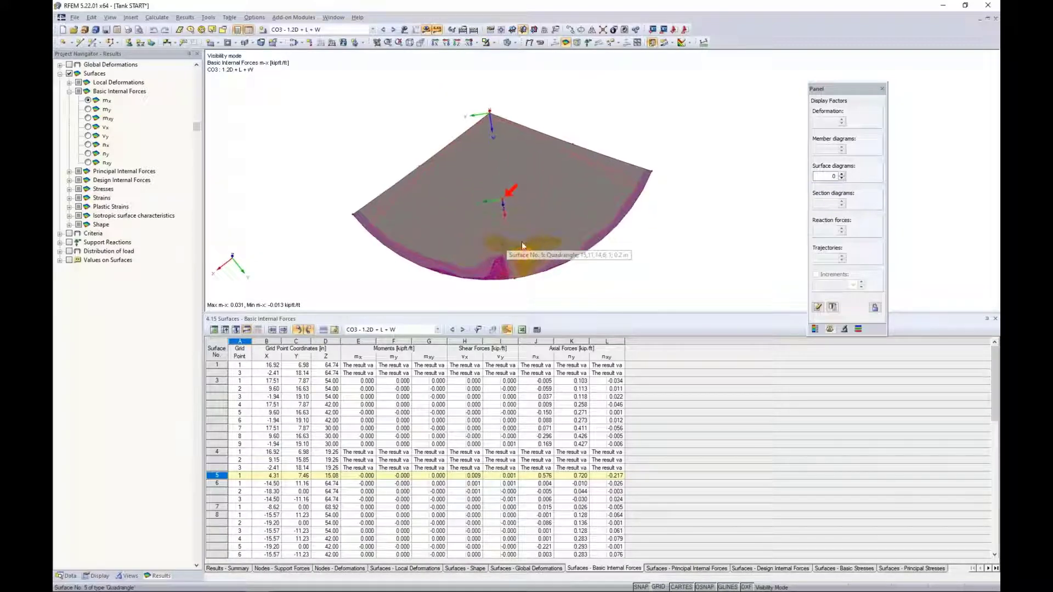
click(681, 236)
ctrl+middle_drag(661, 243, 667, 241)
click(271, 475)
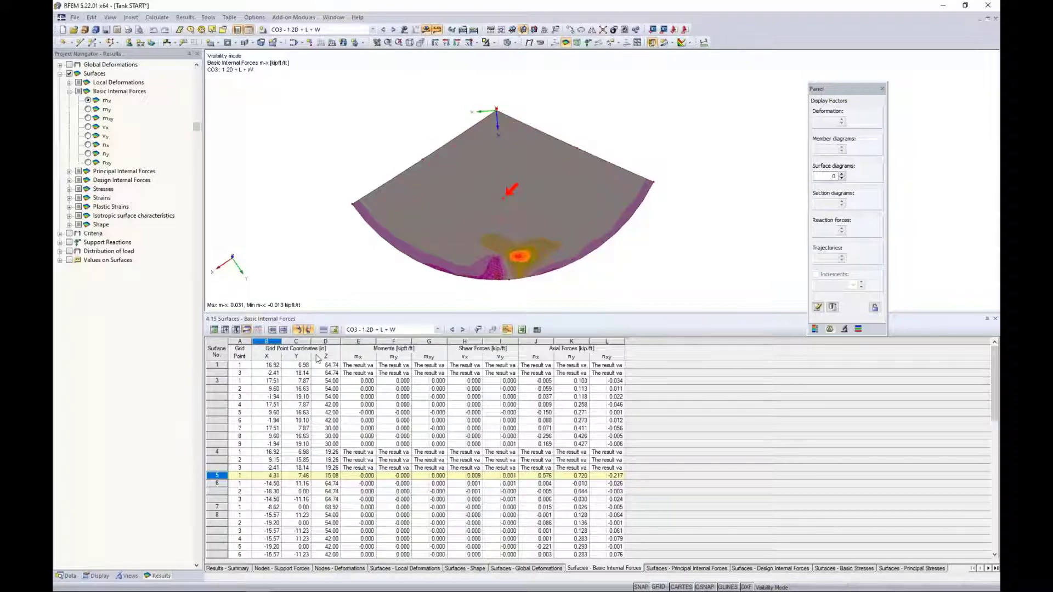
Step: Set surface 5's result grid distances b and h to 0.5 in
double_click(444, 190)
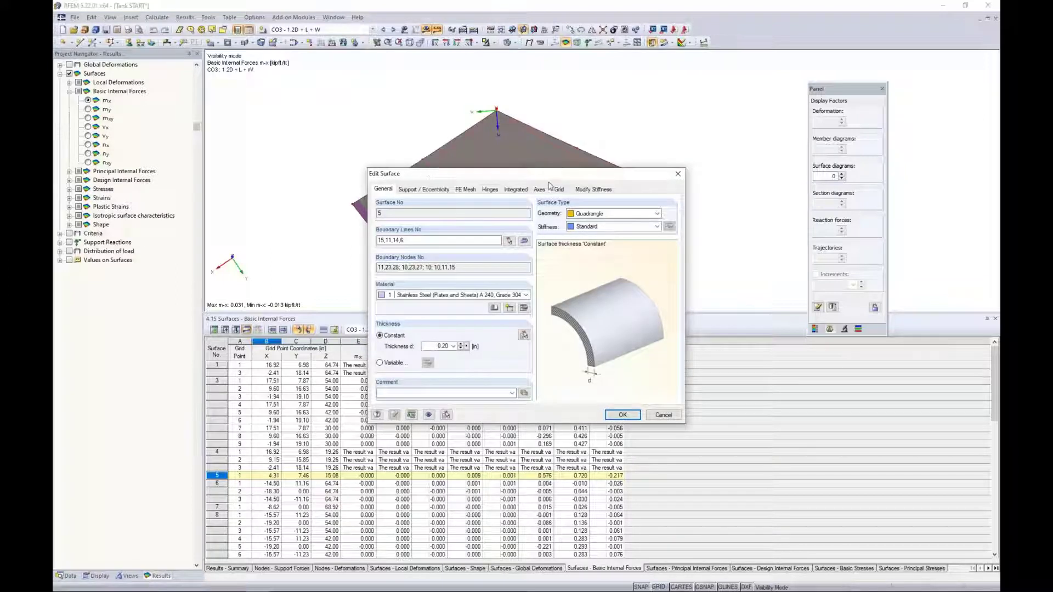
click(558, 189)
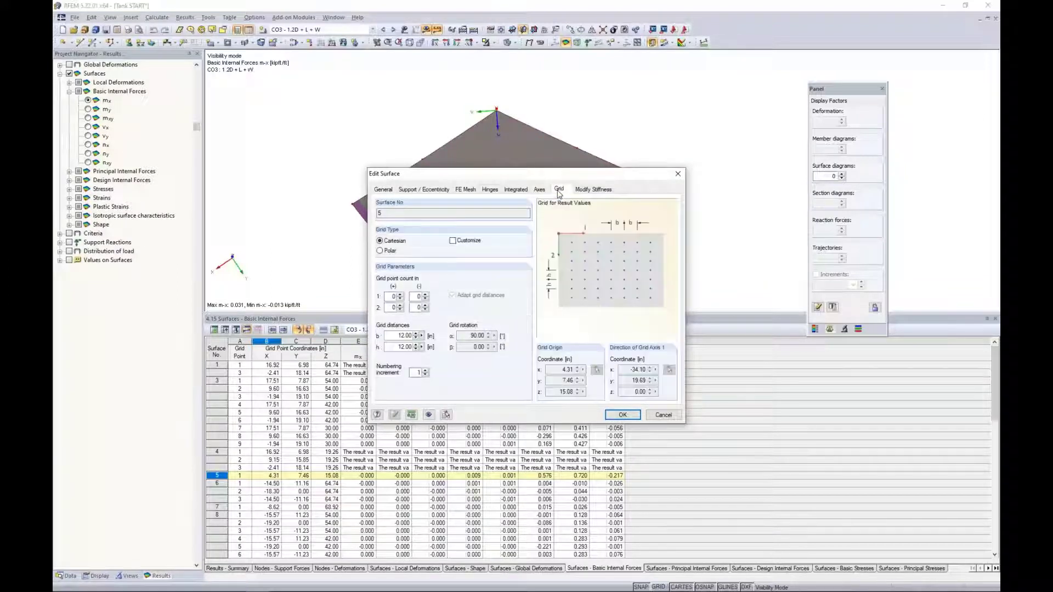
click(428, 336)
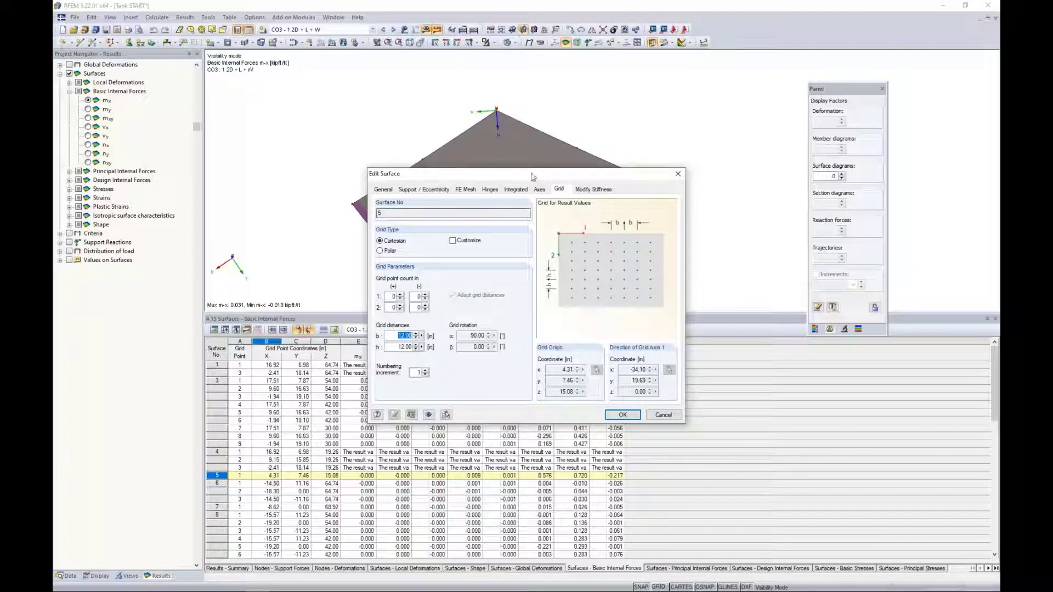
drag(532, 175, 519, 280)
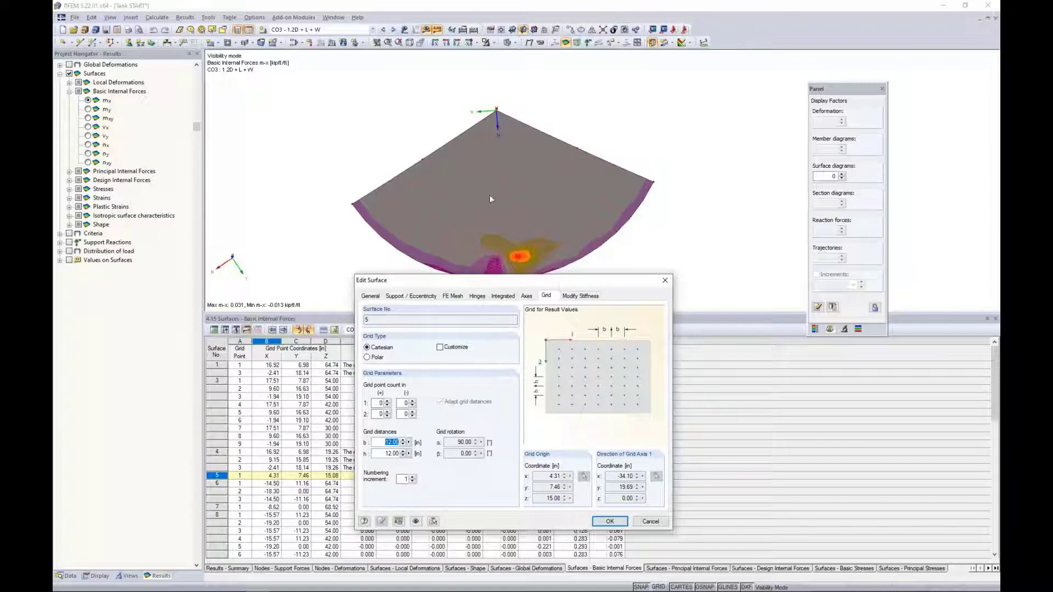
text(0.5)
drag(382, 454, 414, 453)
text(0.5)
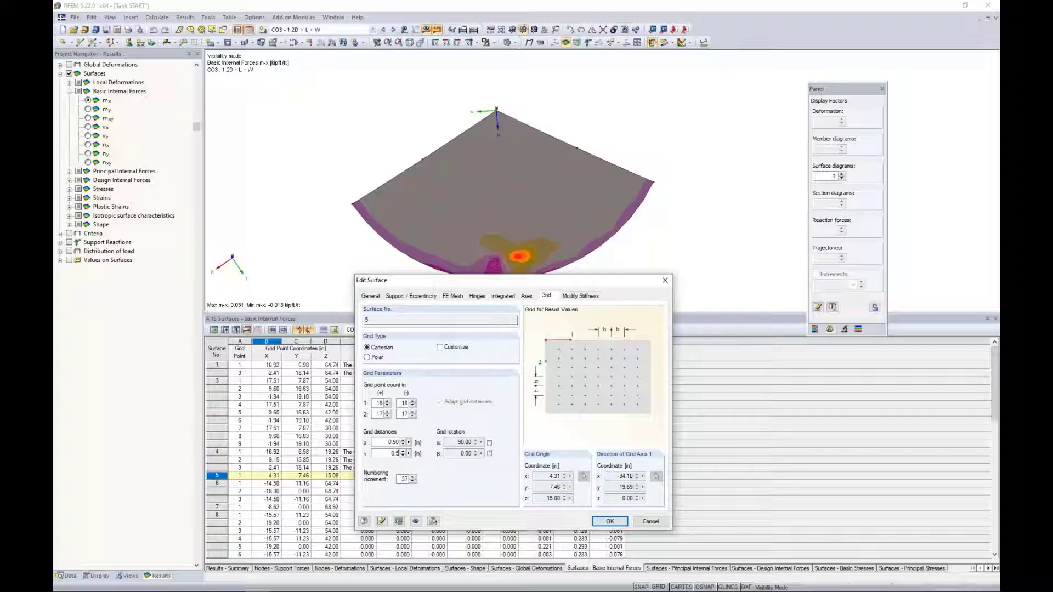
click(608, 521)
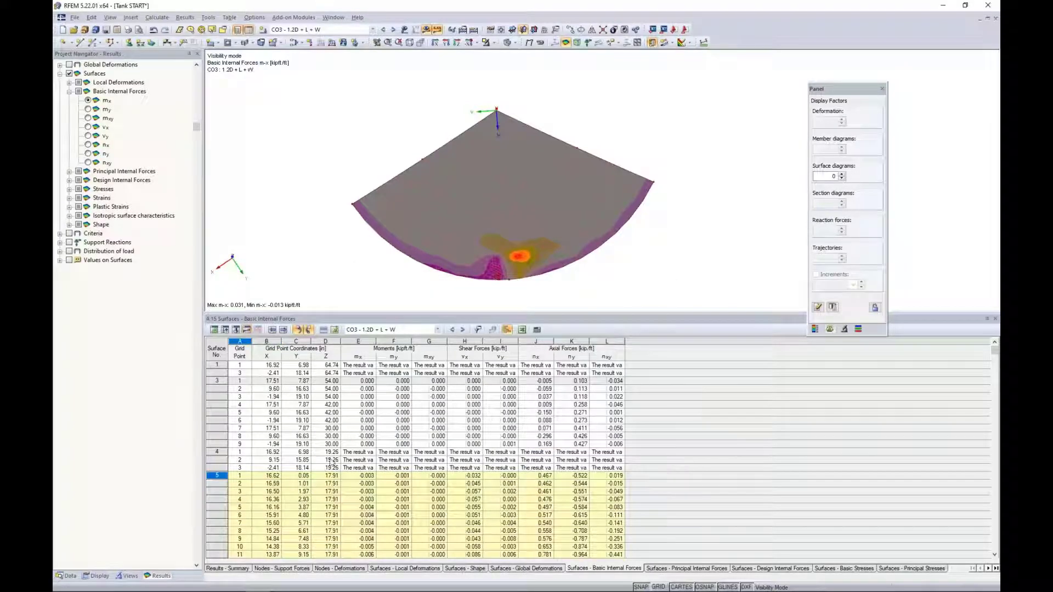
Step: Locate grid points 5 to 8 of surface 5 from the table and look through the internal forces at its refined grid points
scroll(274, 485, down, 1)
click(274, 485)
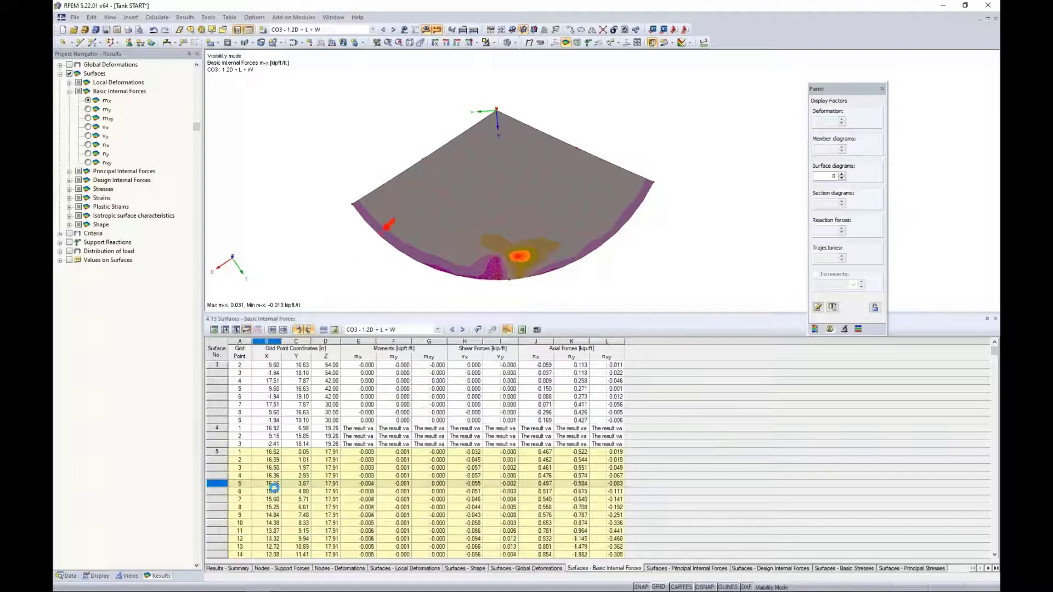
click(274, 492)
click(275, 500)
click(276, 507)
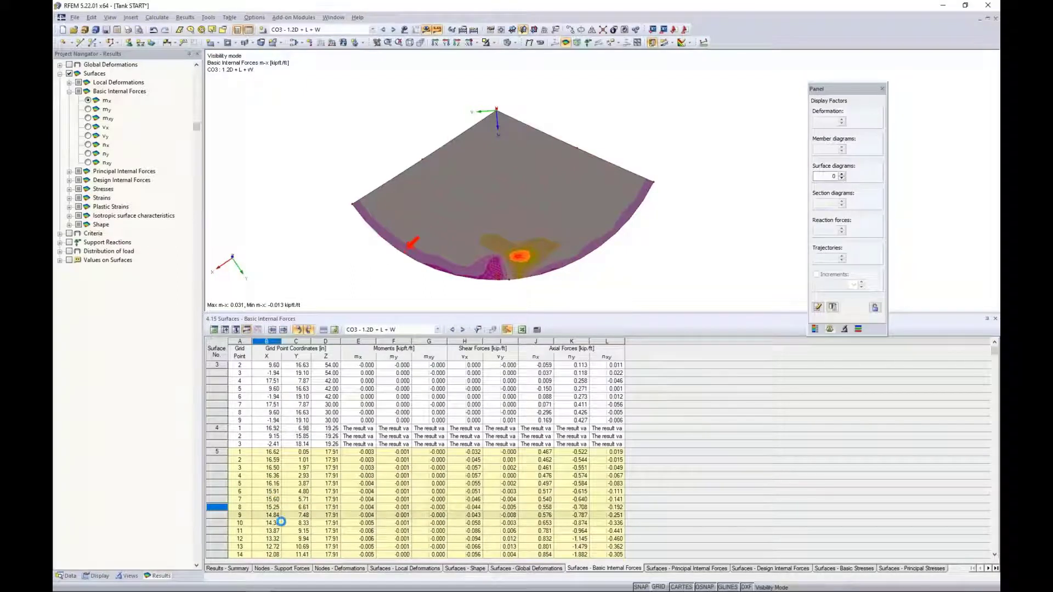
click(345, 508)
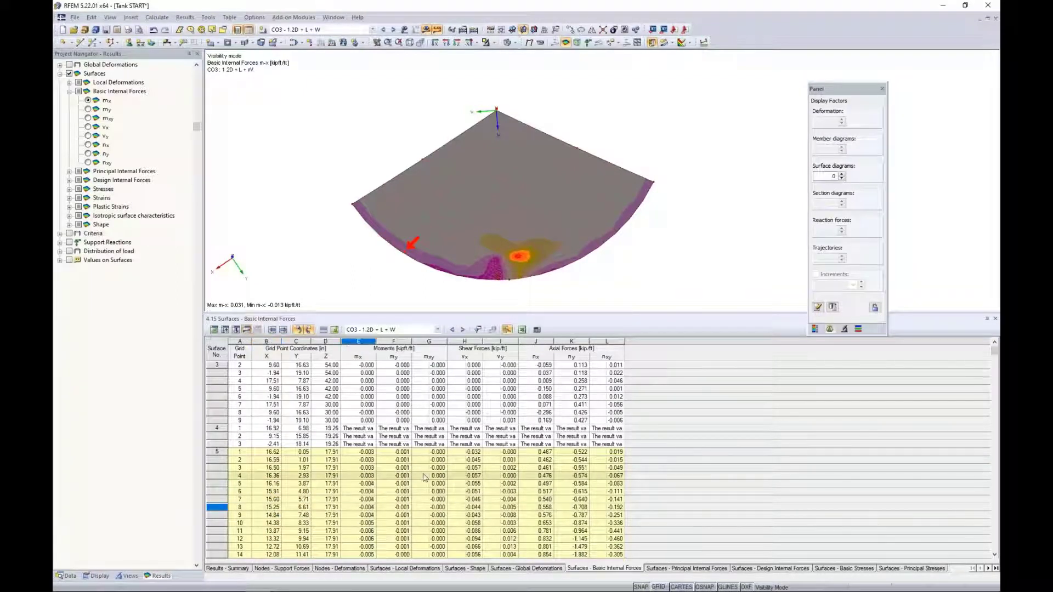
scroll(423, 477, down, 4)
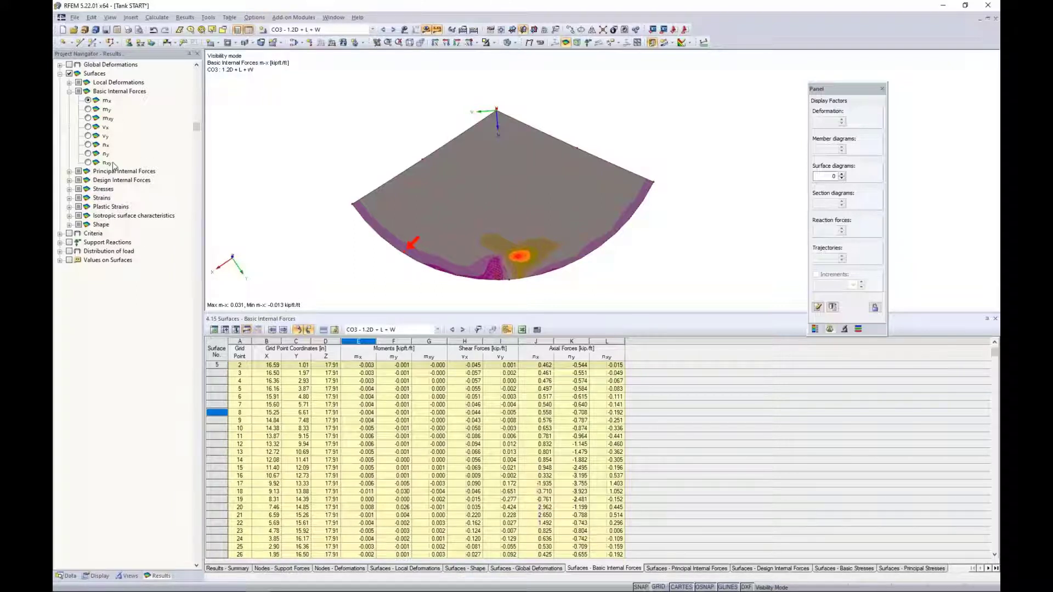
Step: Clear the surface selection and turn off the results display
click(366, 259)
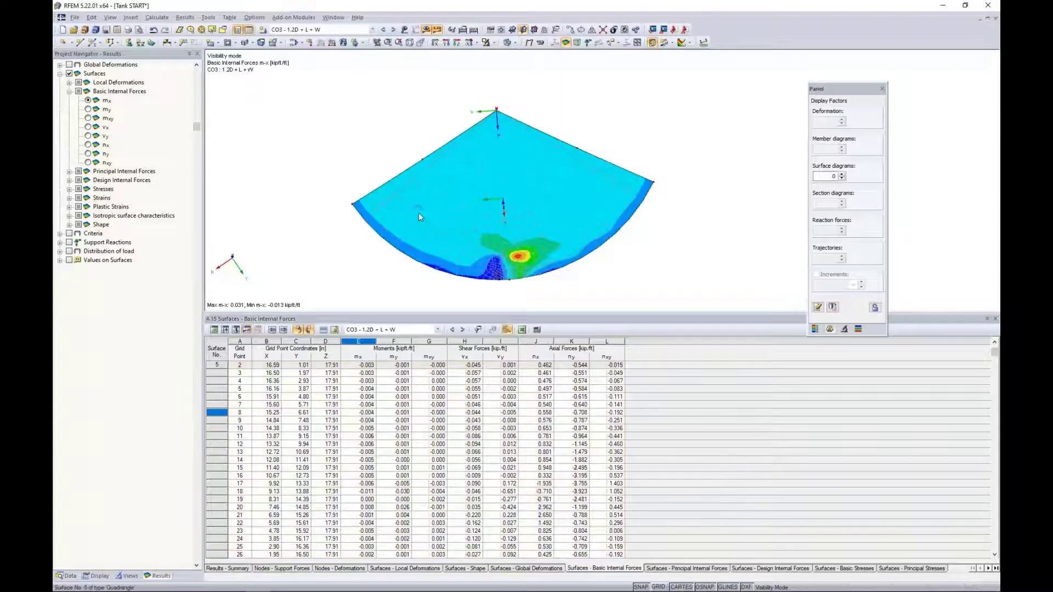
click(425, 30)
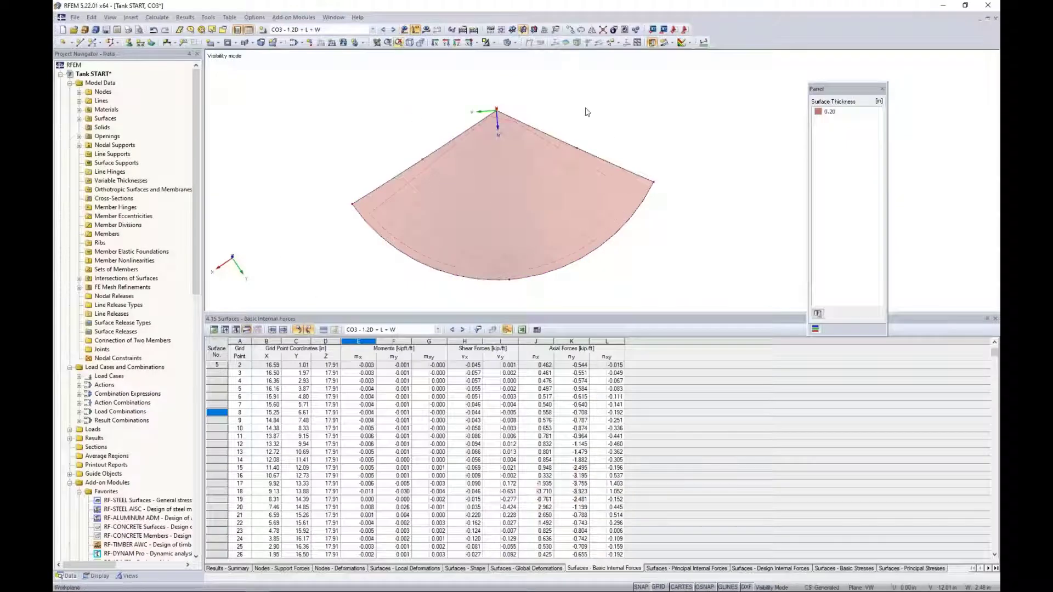
Step: Leave visibility mode to show the whole tank again and switch it to the solid transparent display model
click(517, 44)
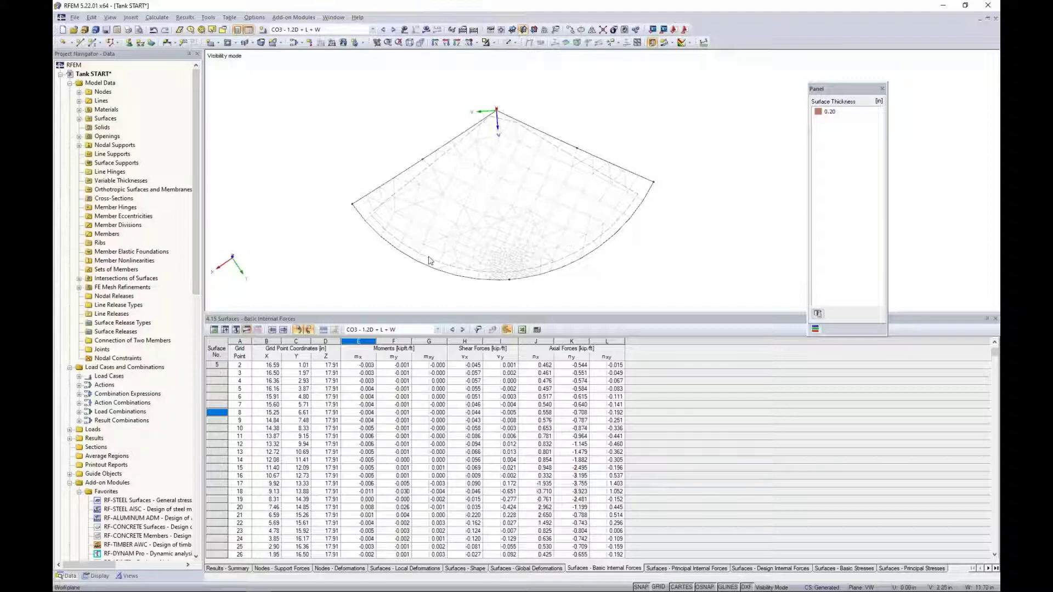
click(494, 44)
click(537, 128)
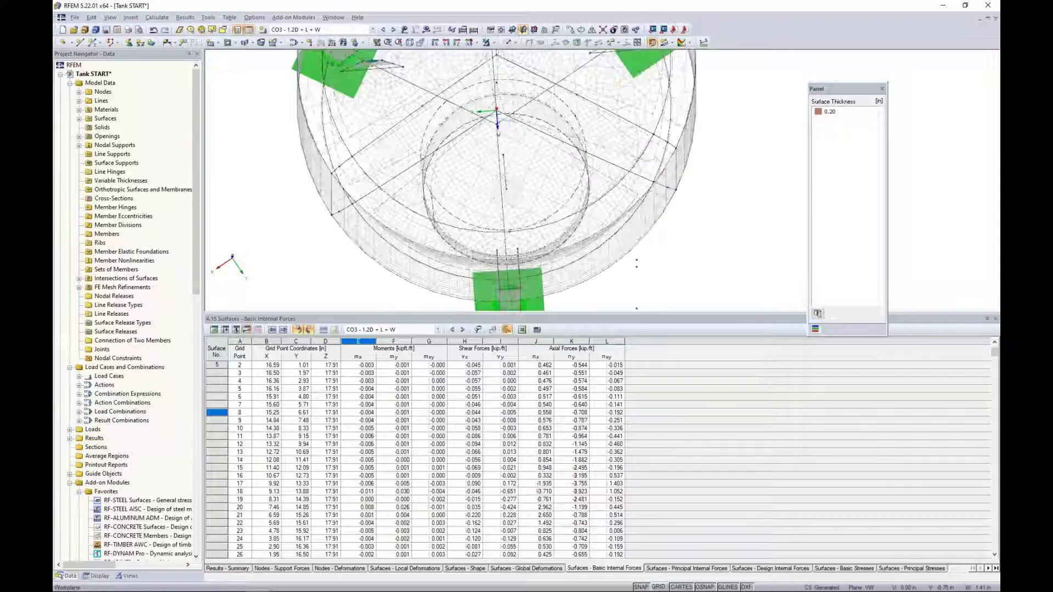
click(514, 43)
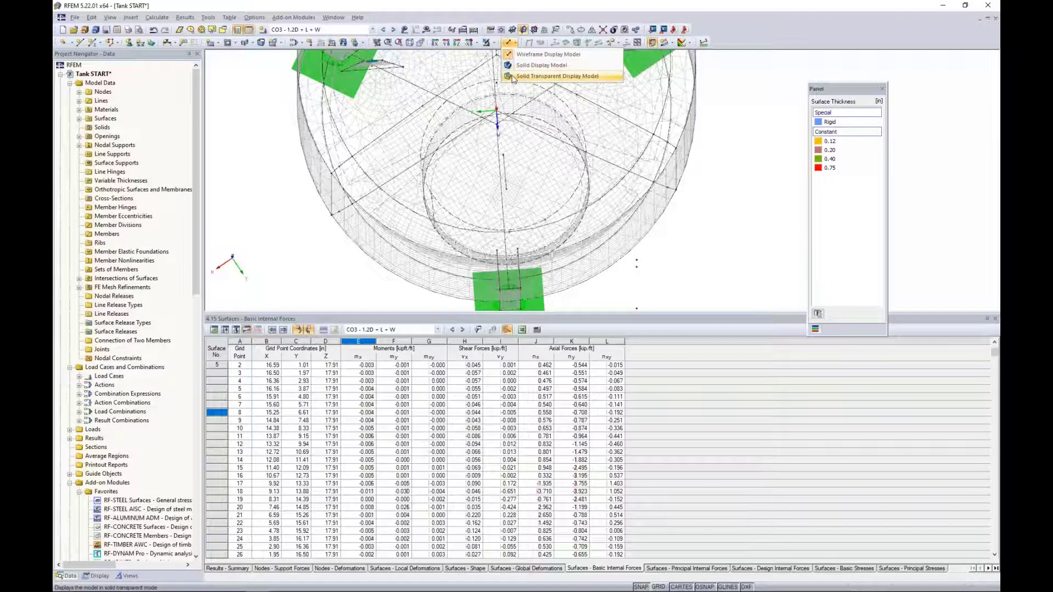
click(514, 80)
Step: Select the entire tank model and set the result grid distance b of all its surfaces to 0.5 in
scroll(528, 133, down, 5)
middle_drag(528, 132, 509, 237)
drag(612, 295, 410, 91)
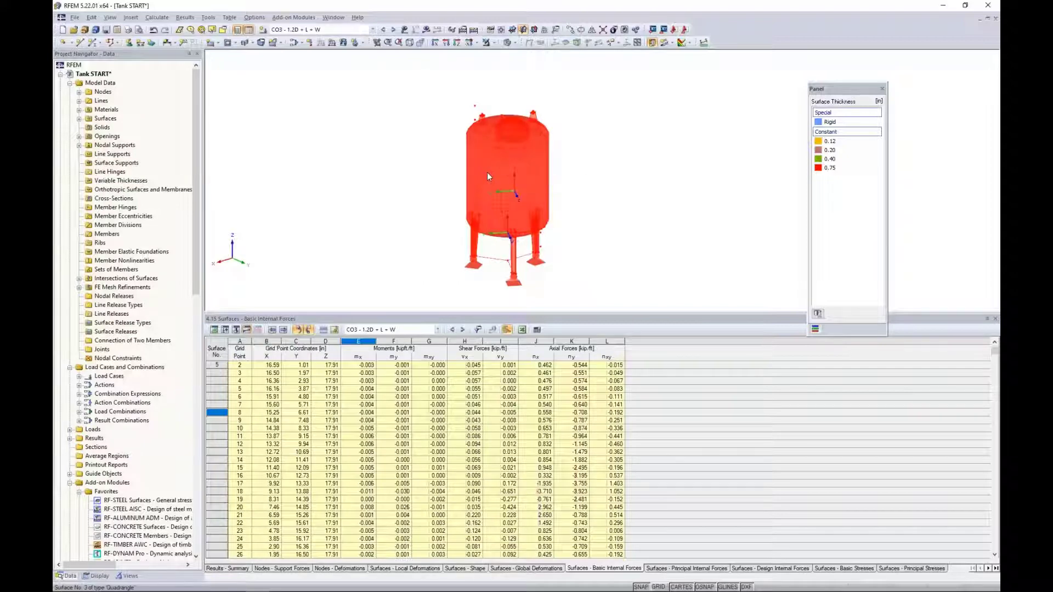
double_click(489, 176)
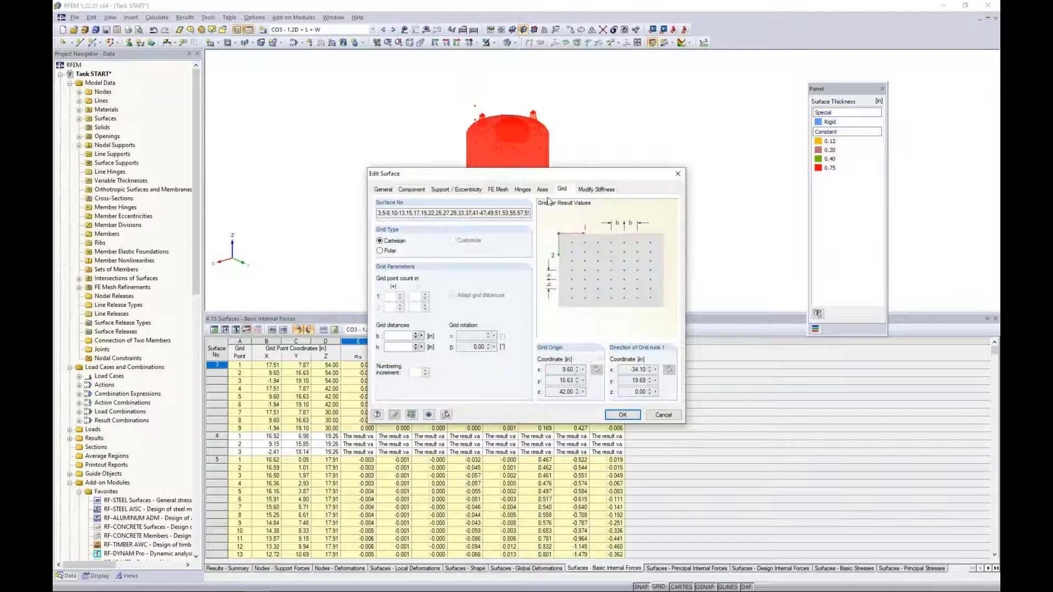
click(398, 338)
text(0.5)
click(623, 414)
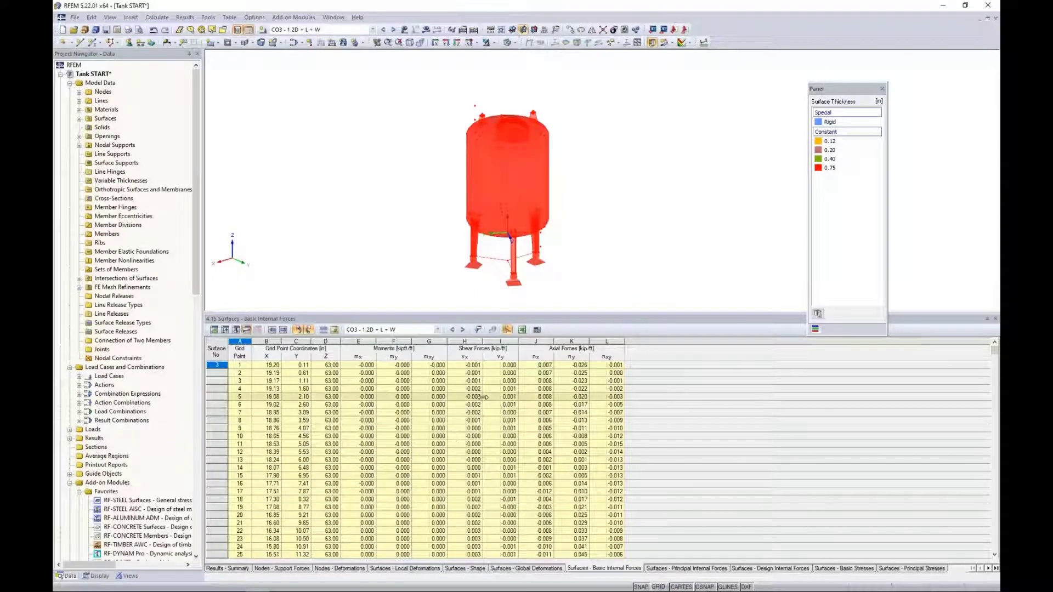
Step: Look through the refined grid's internal forces table and review the options for exporting it, leaving without exporting
scroll(471, 411, down, 1)
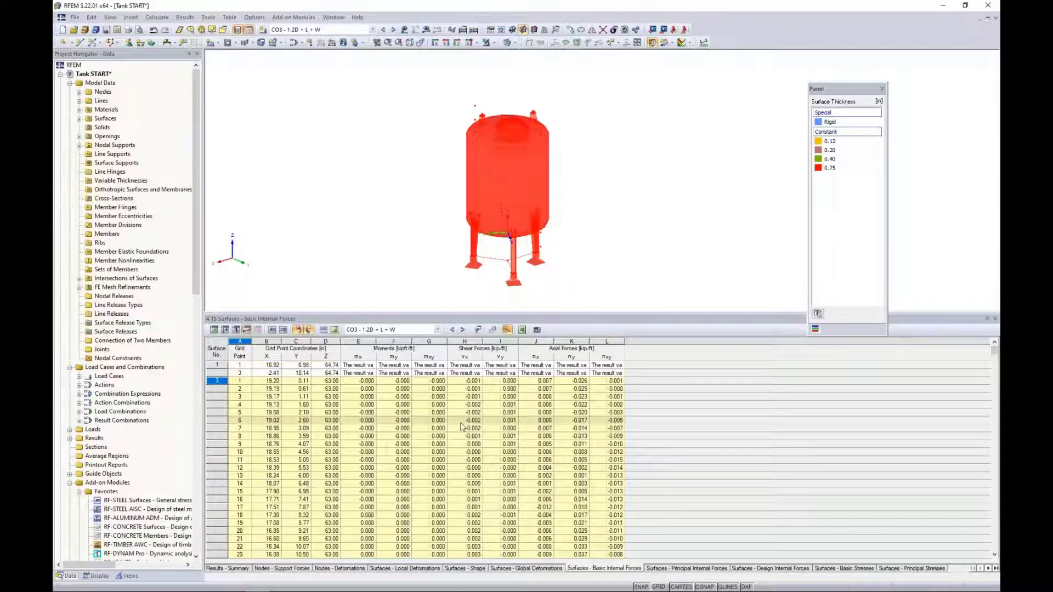
scroll(462, 426, down, 3)
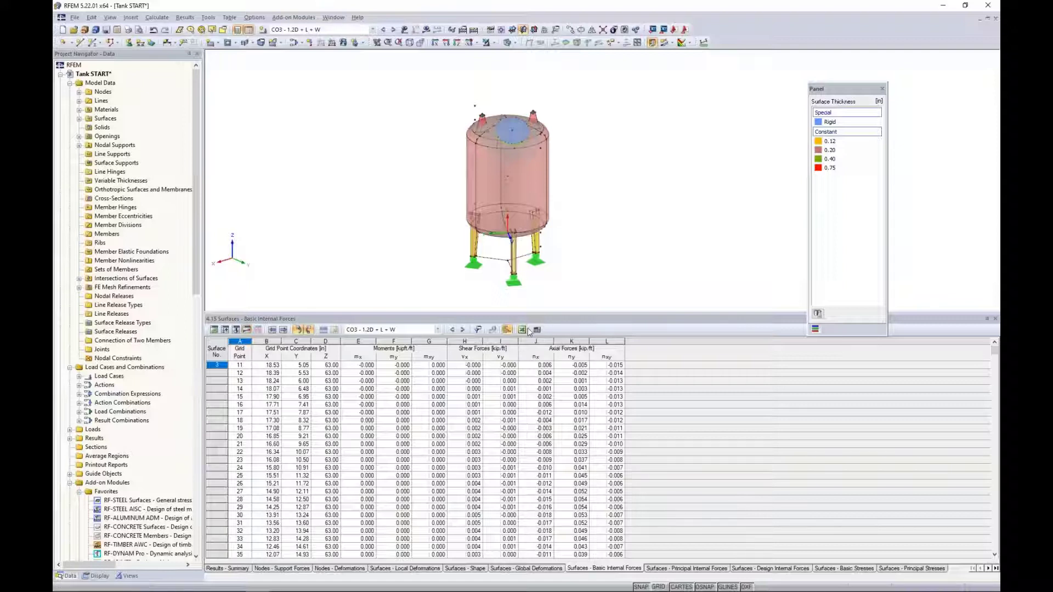
click(522, 330)
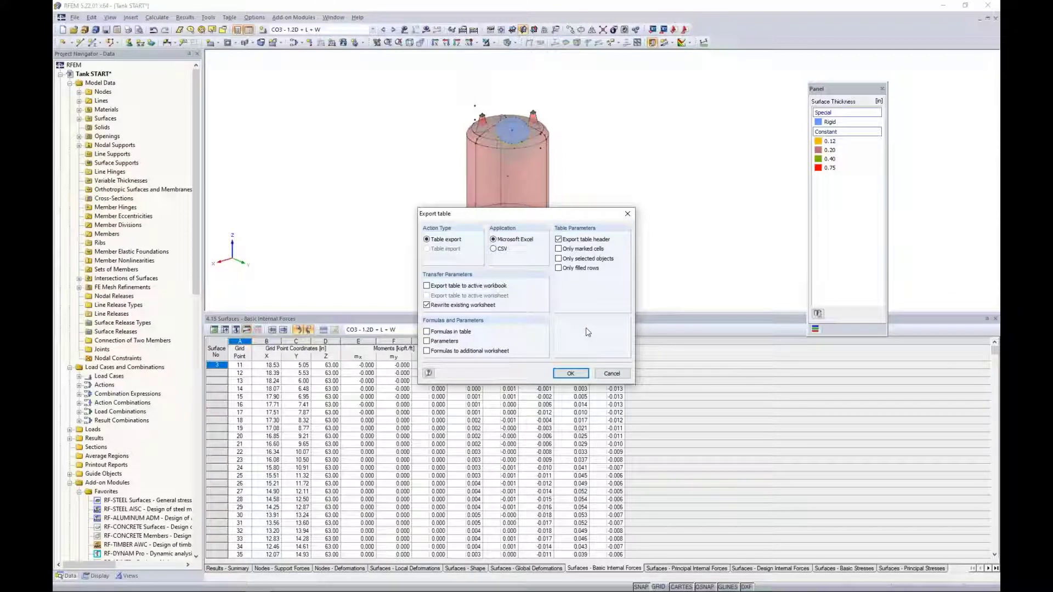
click(606, 376)
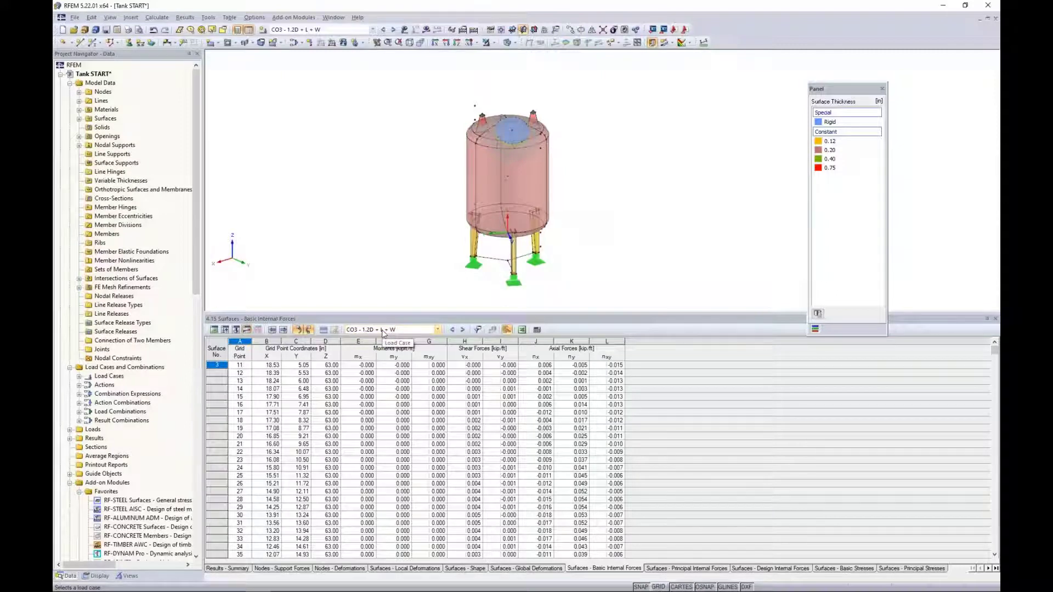
Step: Set up a Microsoft Excel export that includes the static analysis results, limited to selected tables
click(77, 18)
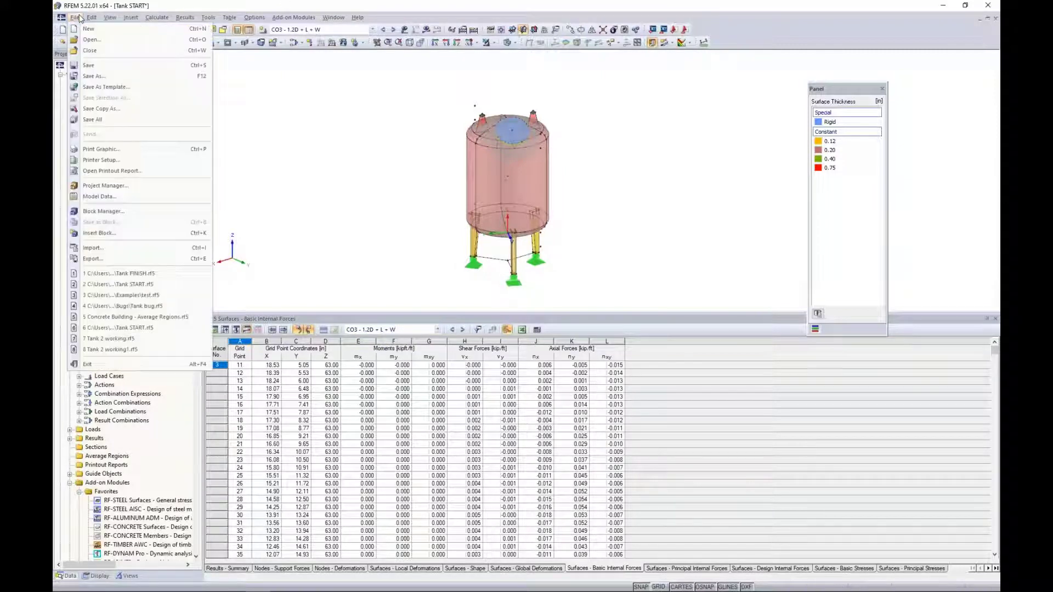
click(94, 259)
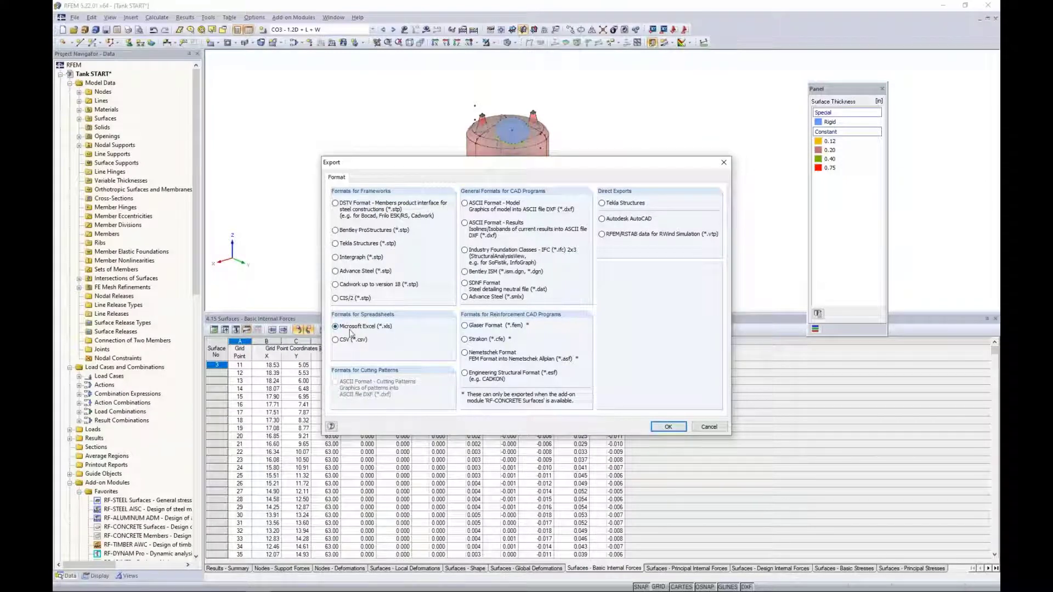
click(663, 427)
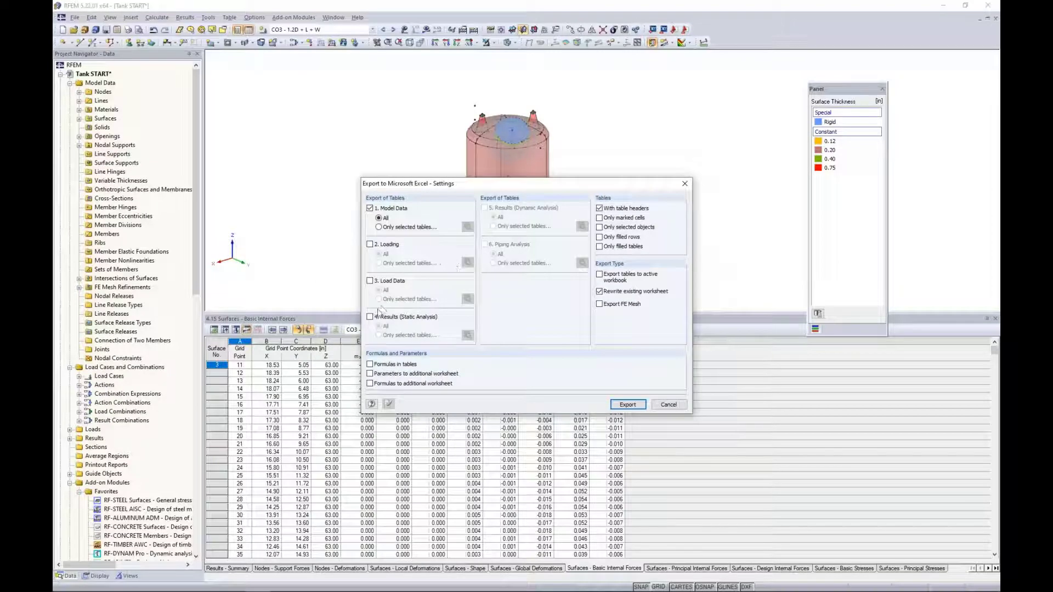
click(370, 318)
click(467, 336)
drag(500, 211, 561, 220)
Step: Mark load combinations CO2, CO3 and CO4 and surface tables 4.16 to 4.19 for the Excel export, and cancel the export
click(481, 271)
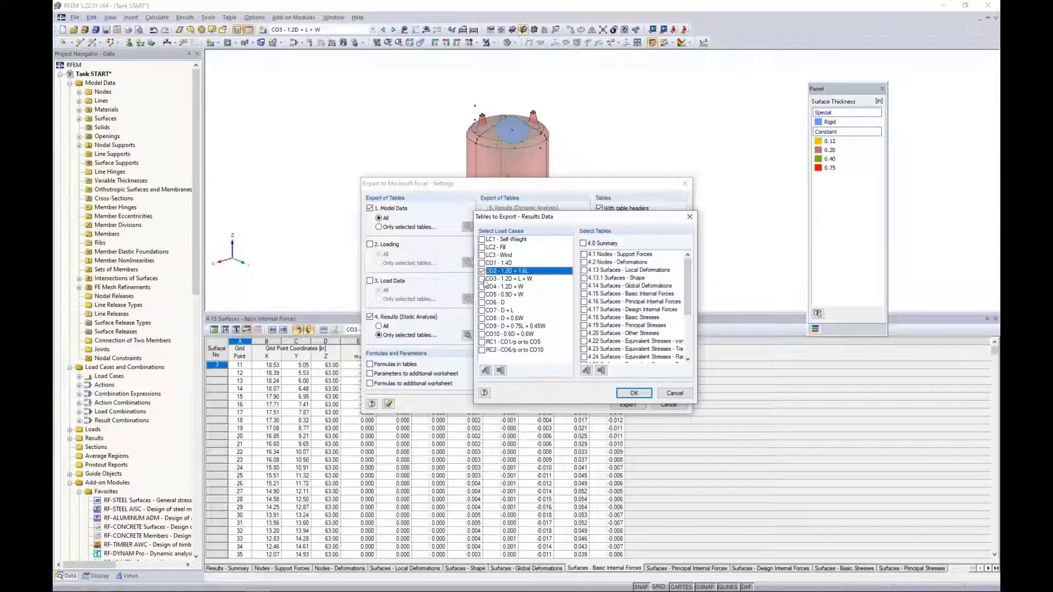
click(481, 279)
click(481, 286)
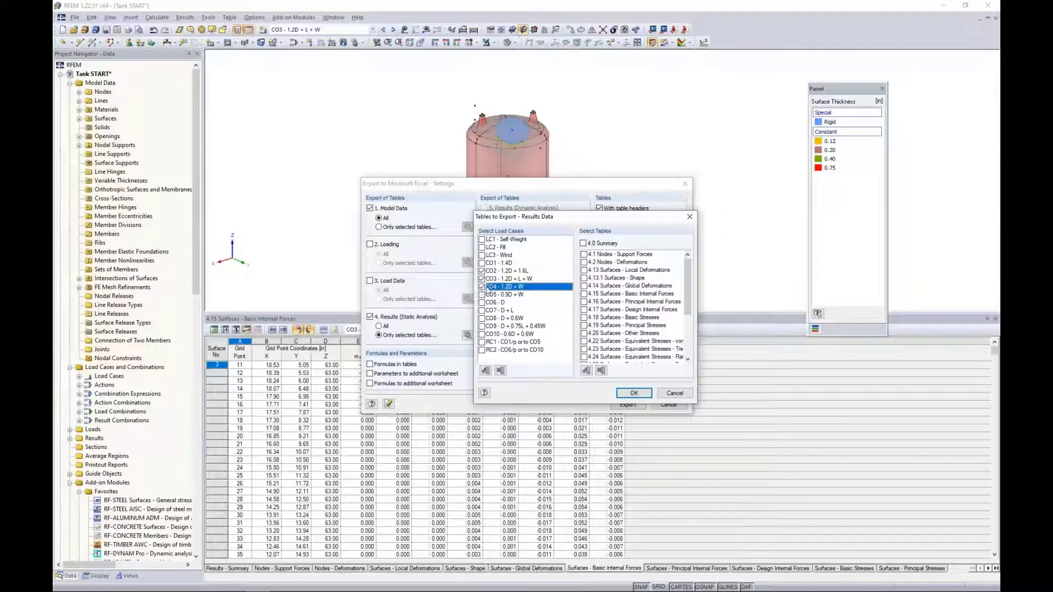
click(584, 301)
click(584, 310)
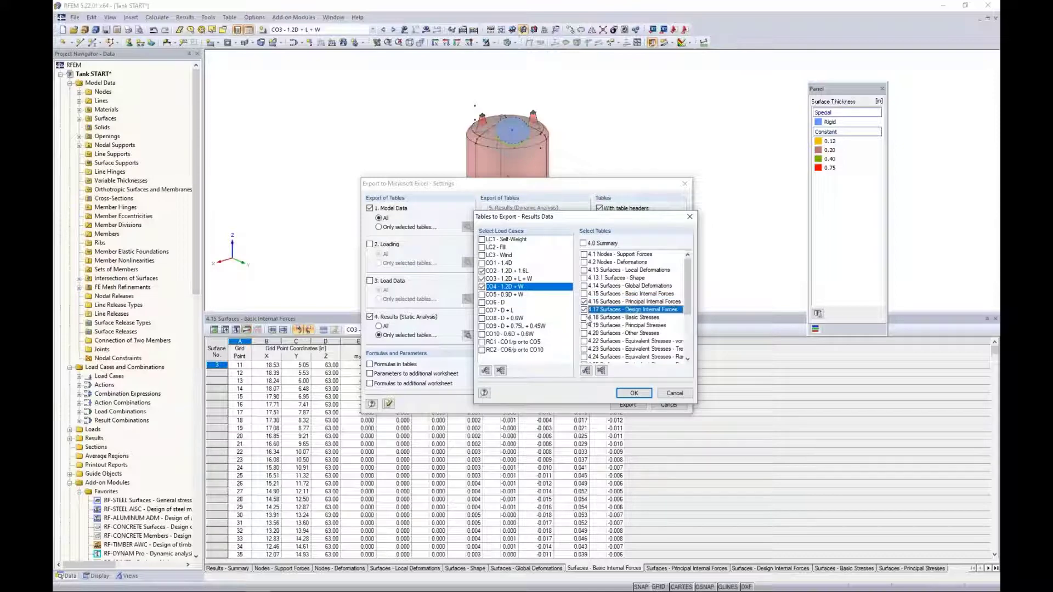
click(584, 318)
click(584, 326)
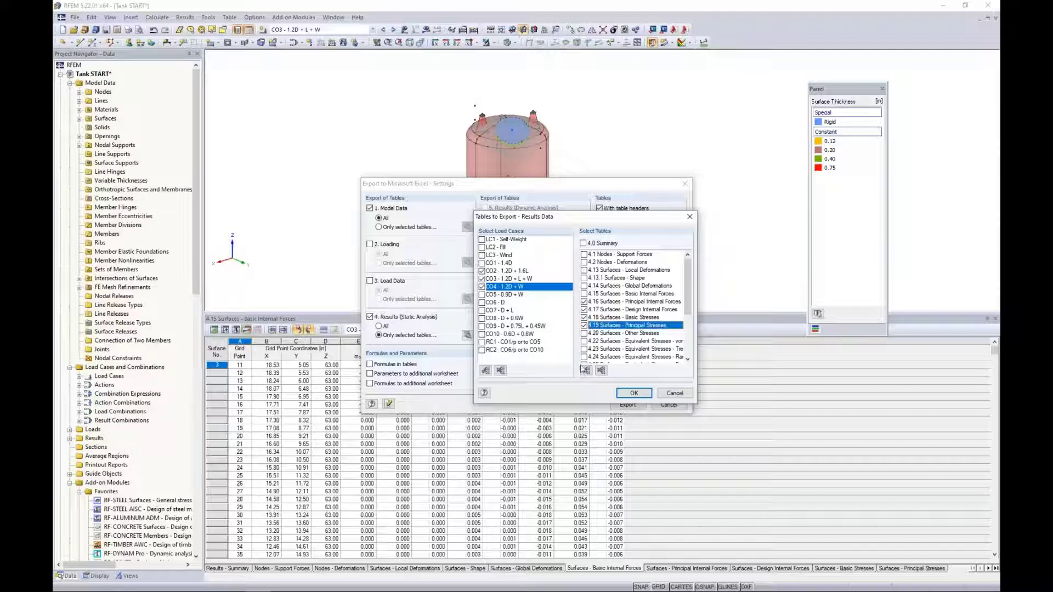
click(675, 394)
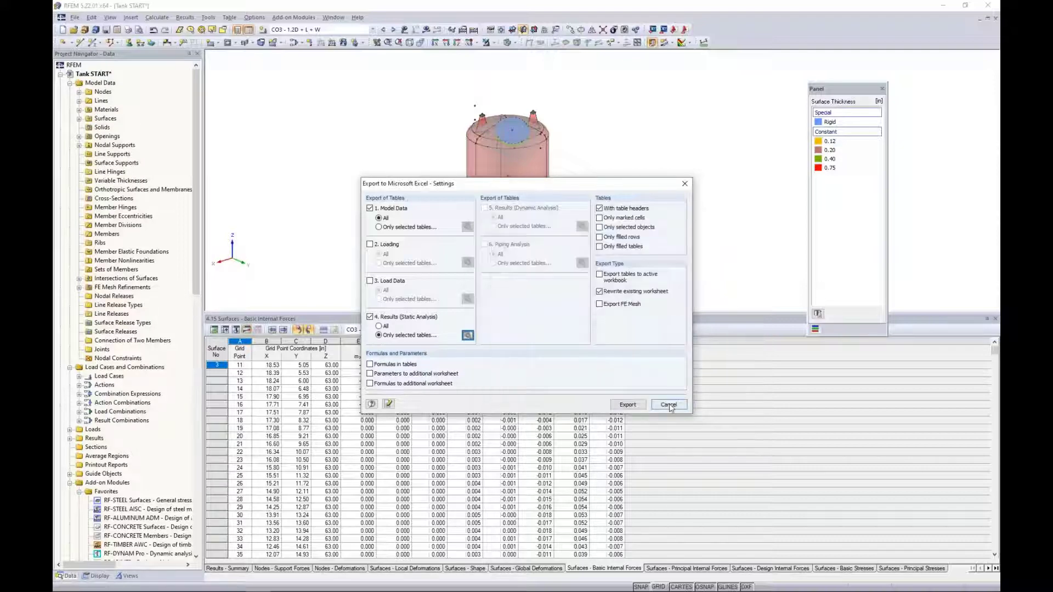
click(670, 405)
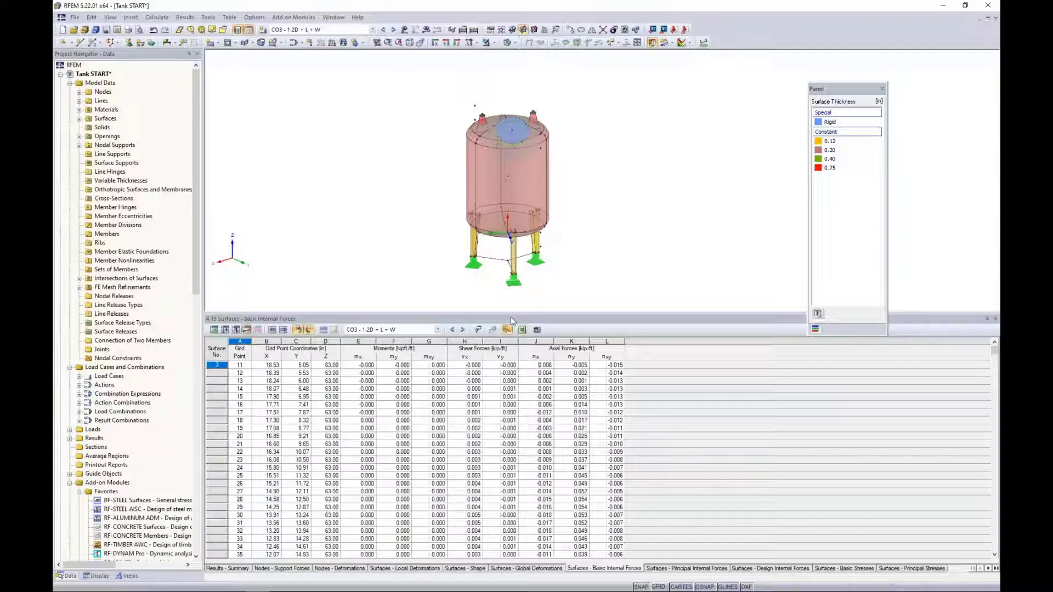
Step: Enlarge the model view by shrinking the results table, and zoom in on the whole tank
drag(502, 314, 499, 411)
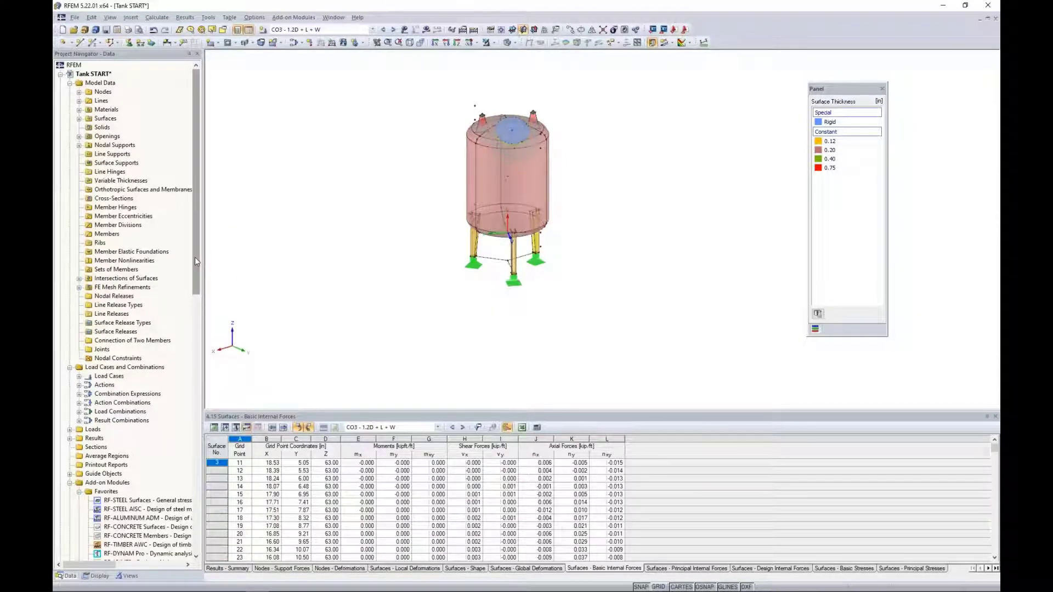
scroll(385, 254, up, 2)
scroll(418, 305, up, 2)
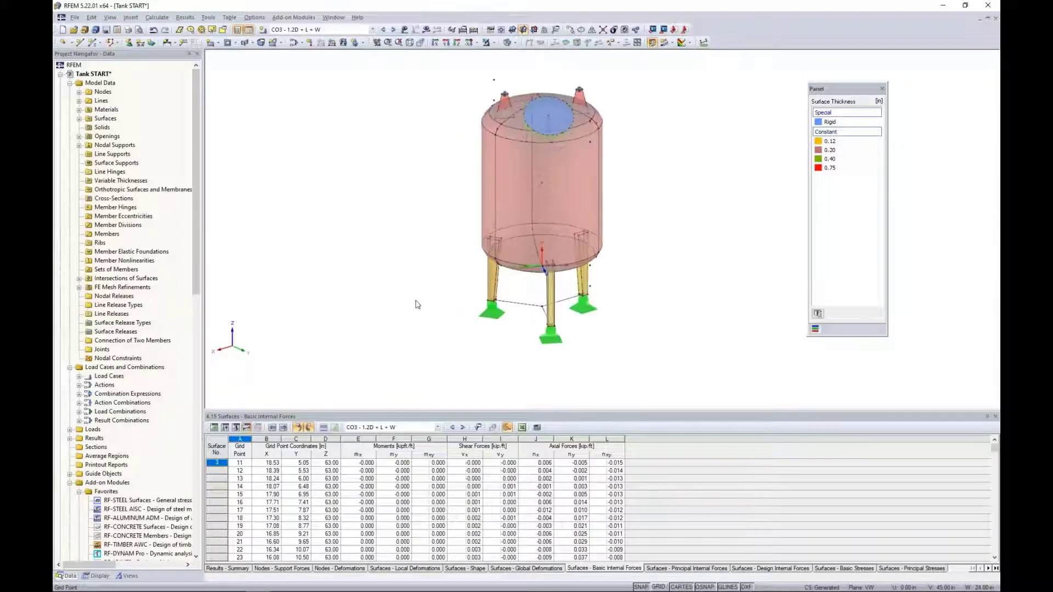
middle_drag(420, 261, 411, 277)
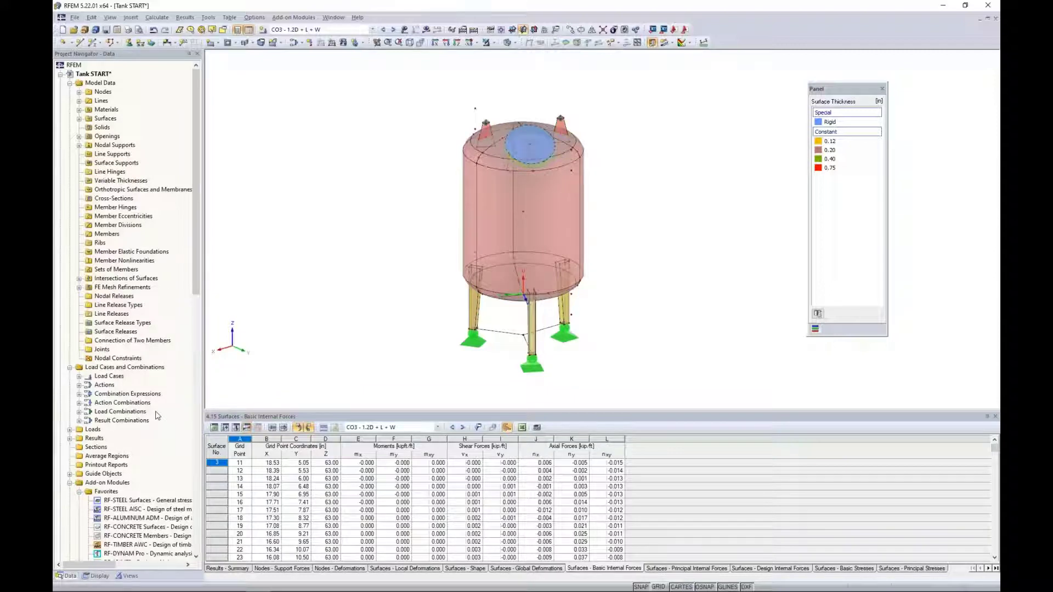
Step: Look through the available add-on modules in the navigator and view the favorites option for RF-STEEL Surfaces
scroll(158, 416, down, 6)
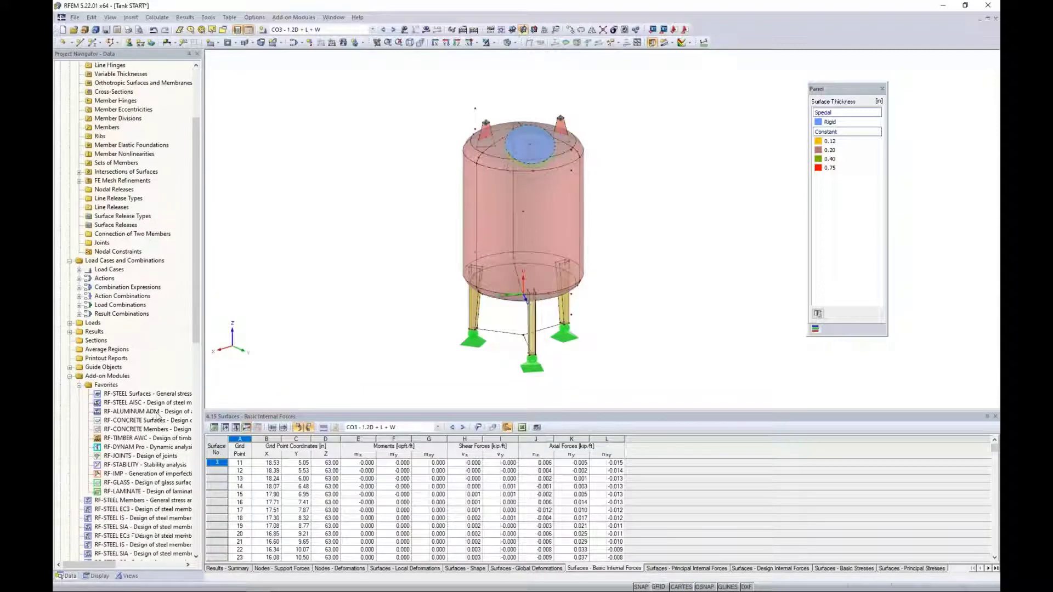
scroll(158, 416, down, 2)
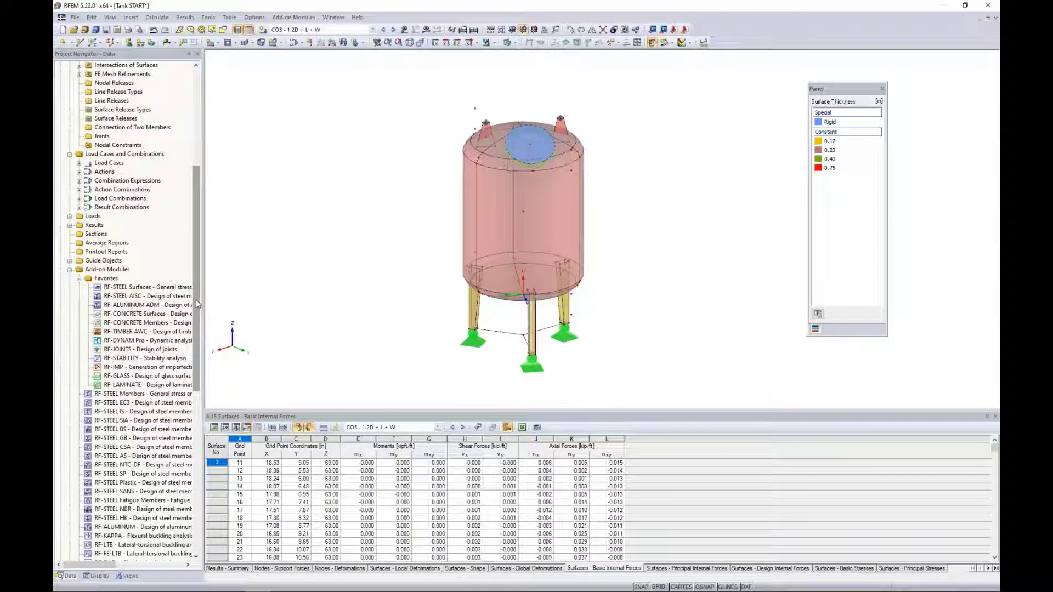
drag(195, 301, 192, 470)
scroll(162, 318, up, 11)
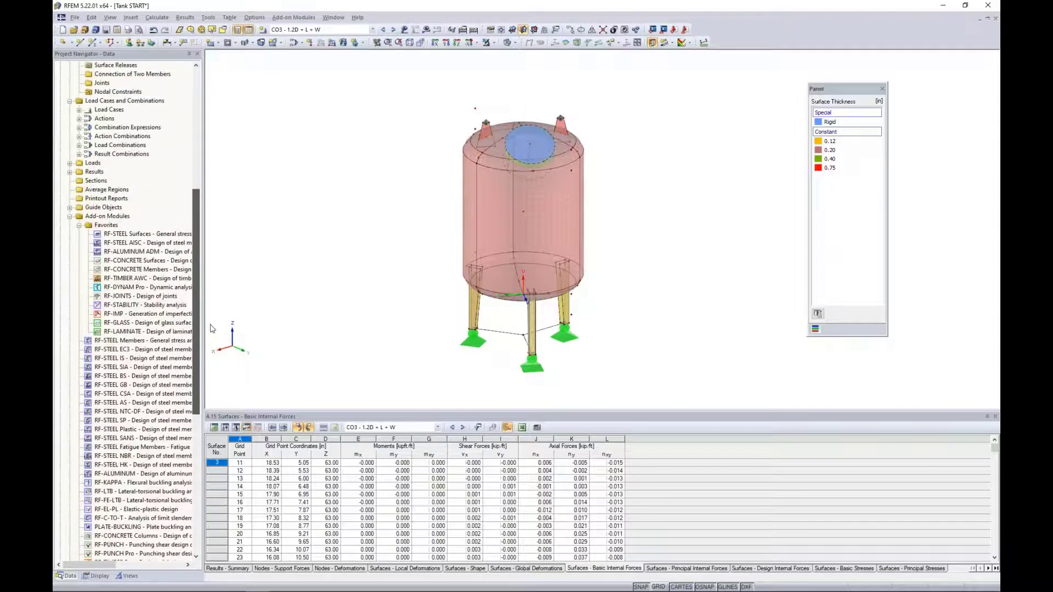
right_click(157, 236)
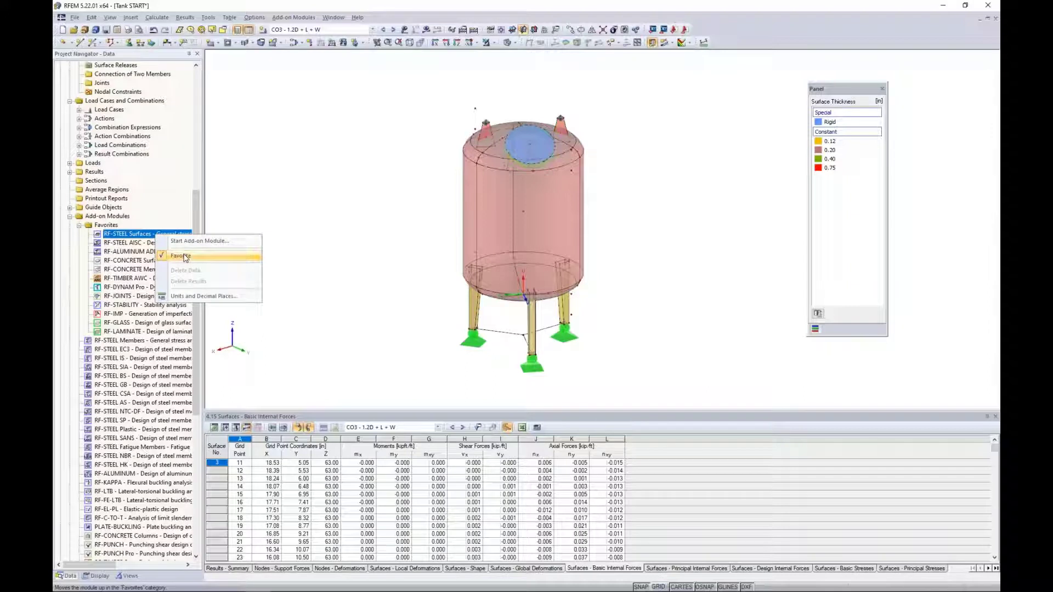
click(313, 191)
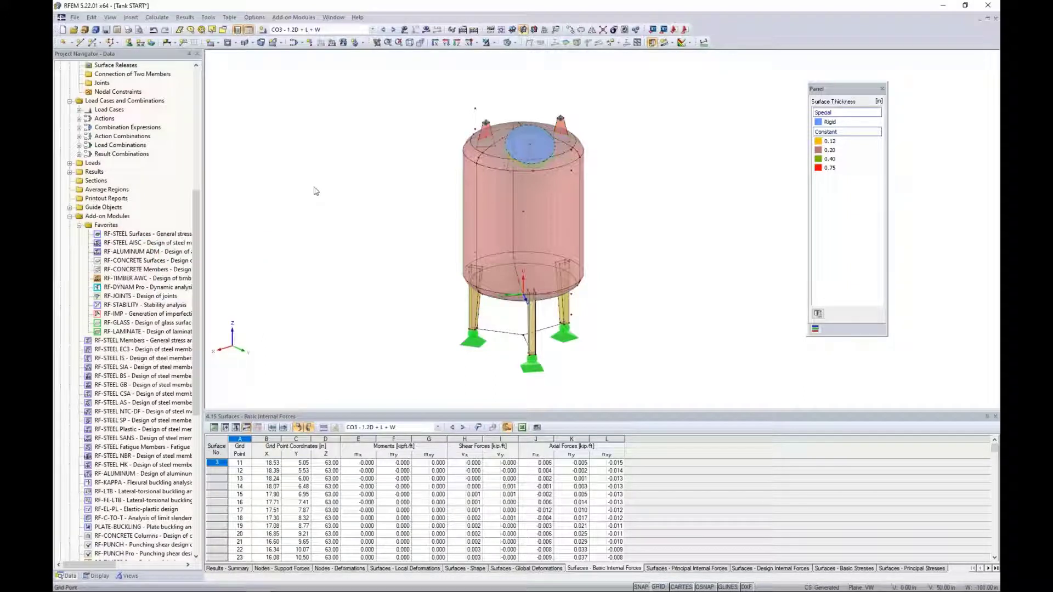
Step: Start the RF-STEEL Surfaces add-on module for the general stress analysis of steel surfaces
click(299, 20)
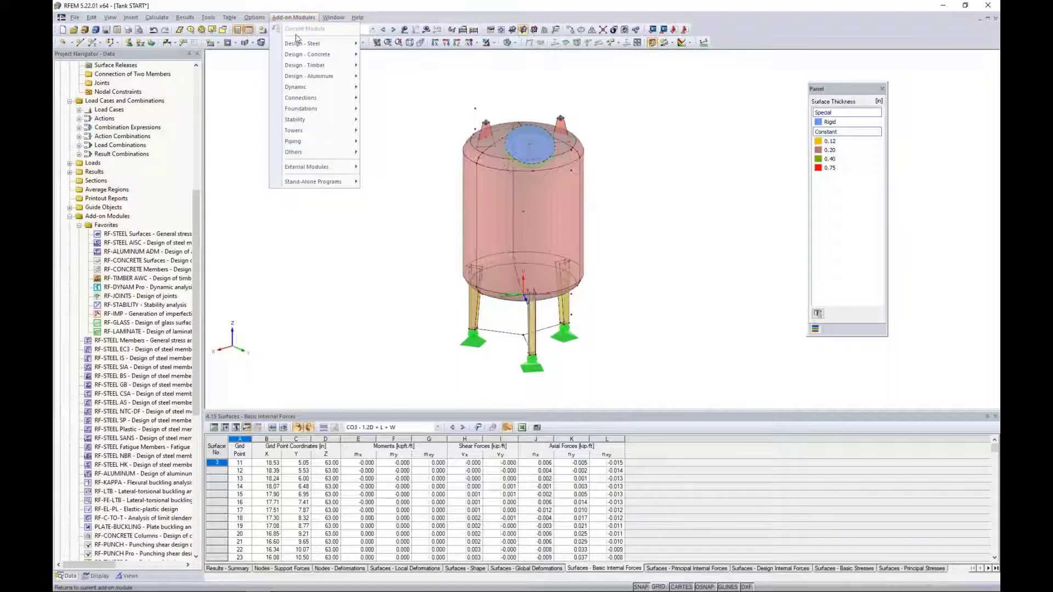
mouse_move(303, 45)
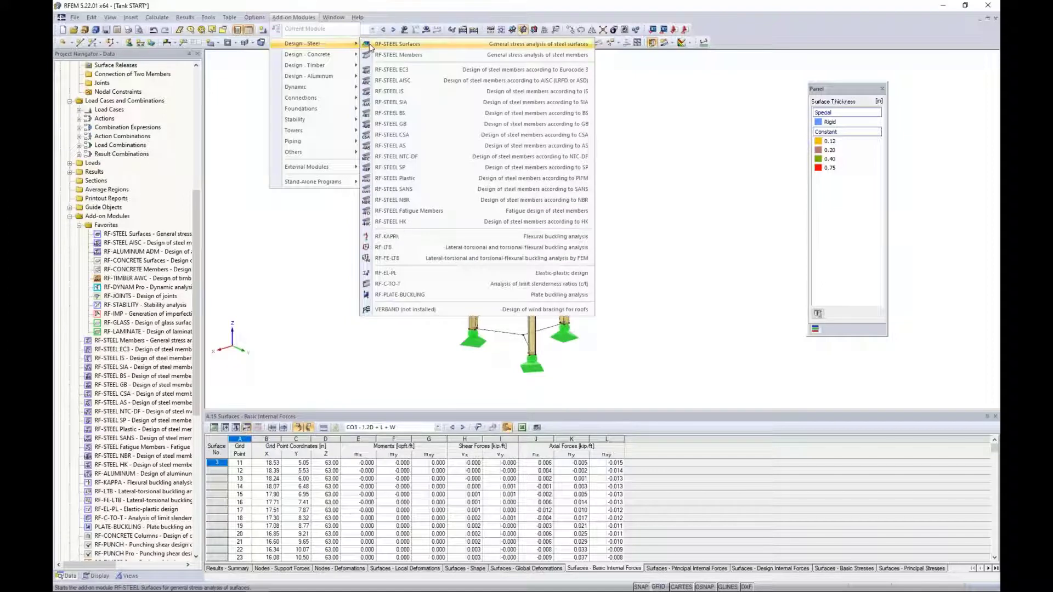
click(385, 48)
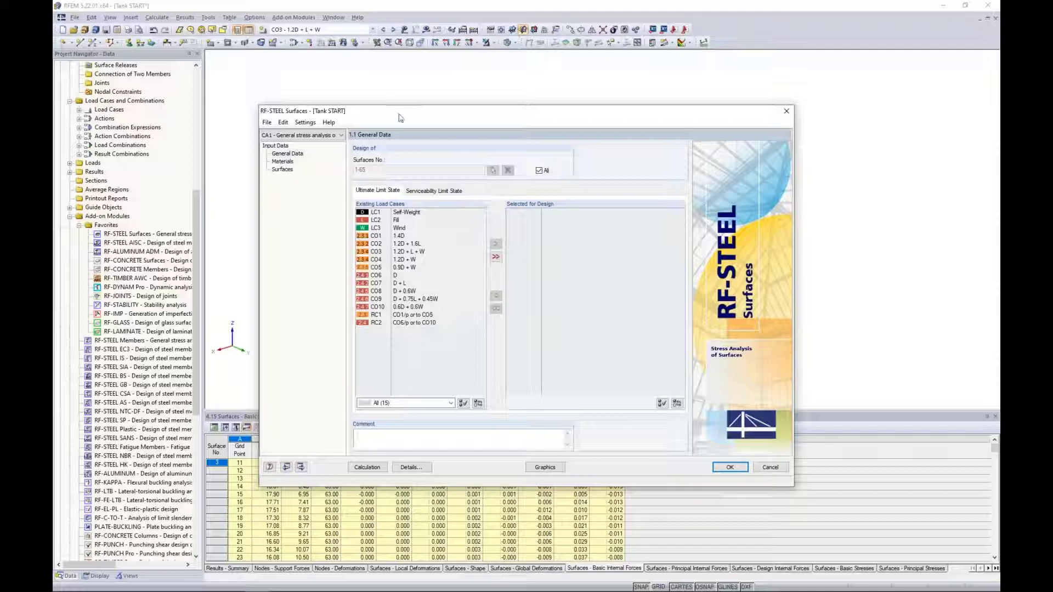
drag(420, 115, 407, 265)
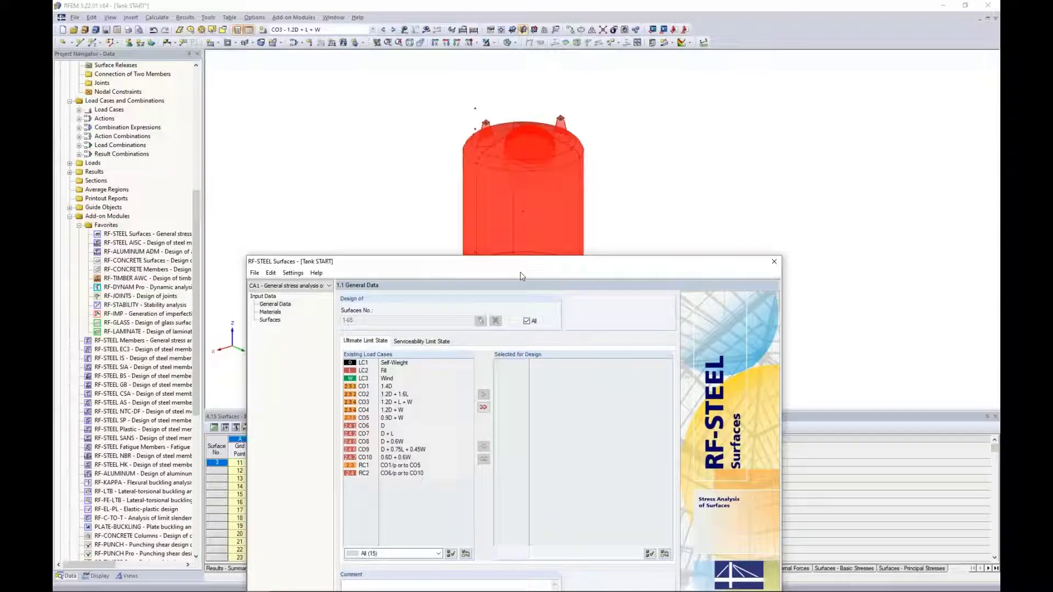
drag(518, 263, 522, 88)
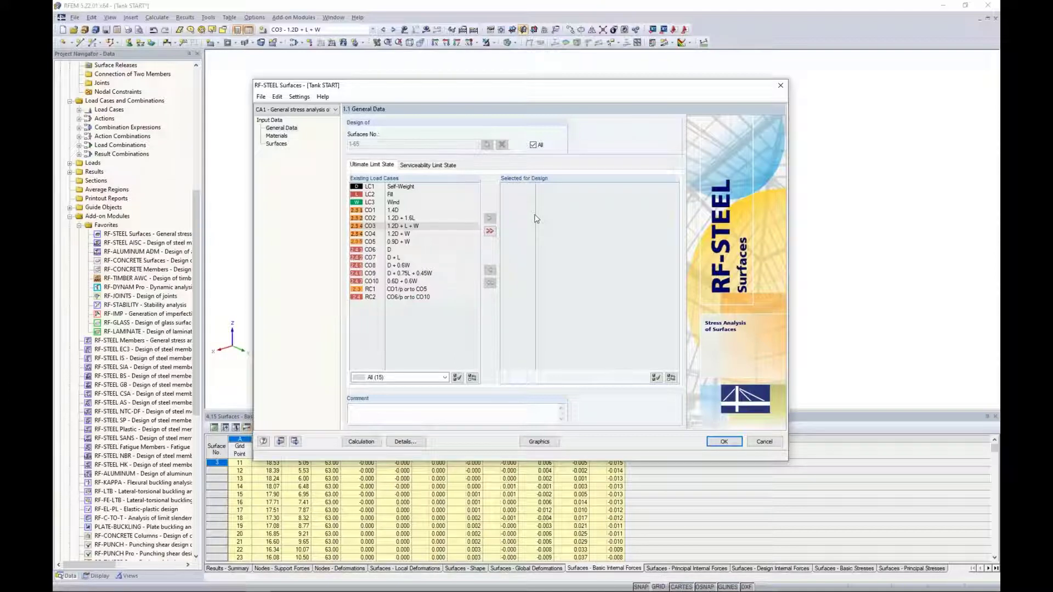
Step: Turn off the design of all surfaces, clear the surface list, and start picking the design surfaces in the model
click(533, 146)
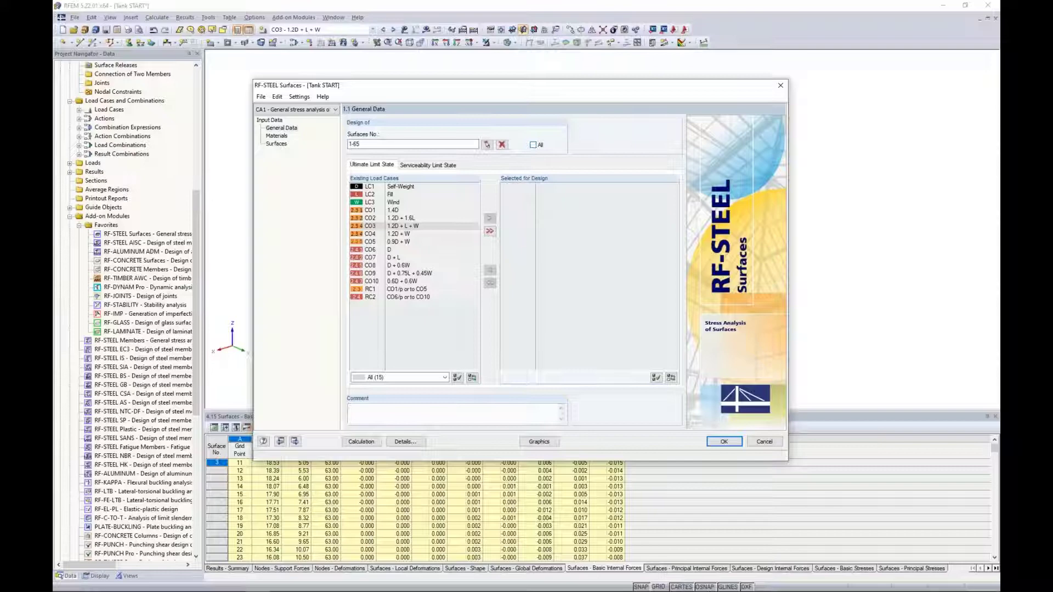
click(502, 144)
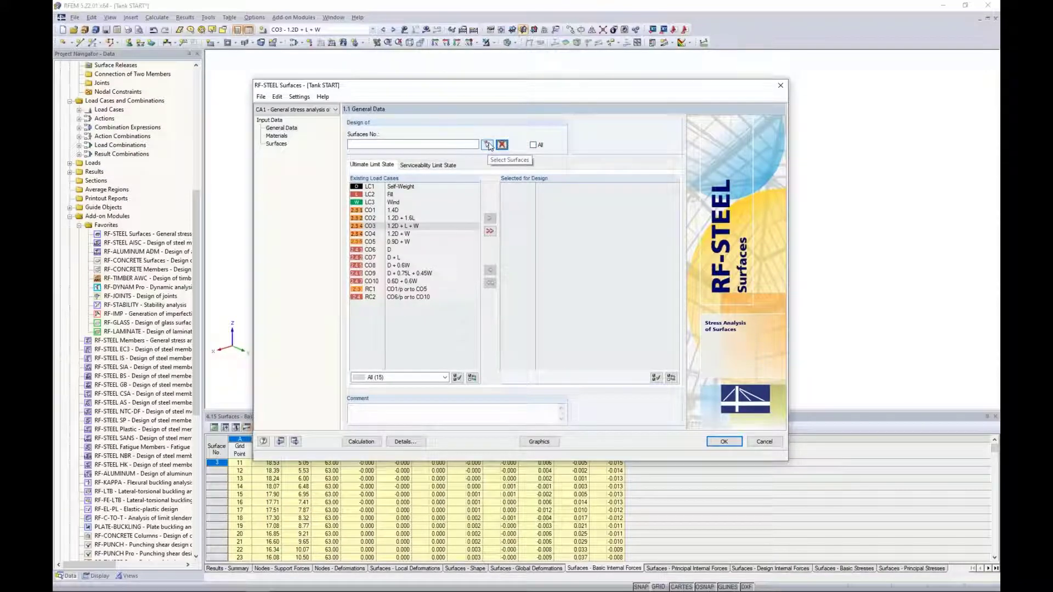
click(487, 145)
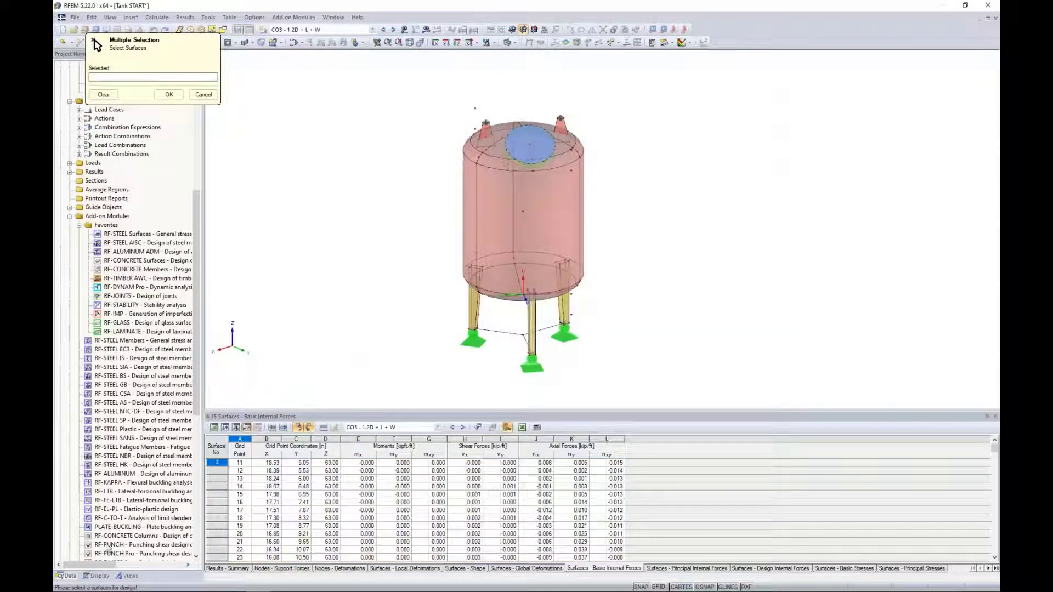
Step: Limit the model's visibility to the surfaces with thicknesses of 0.2 in and 0.12 in
click(98, 577)
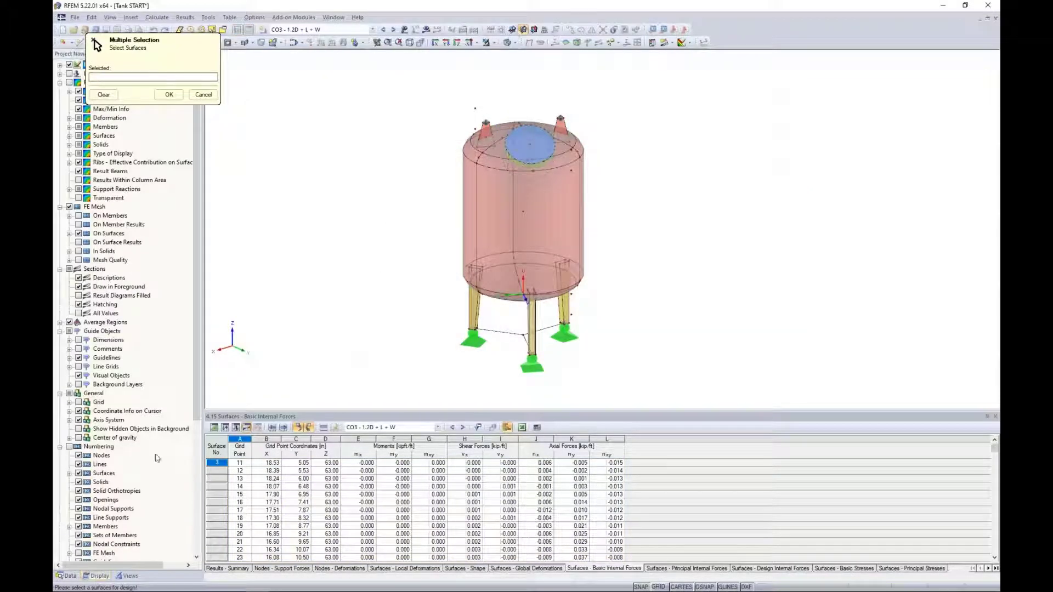
click(129, 576)
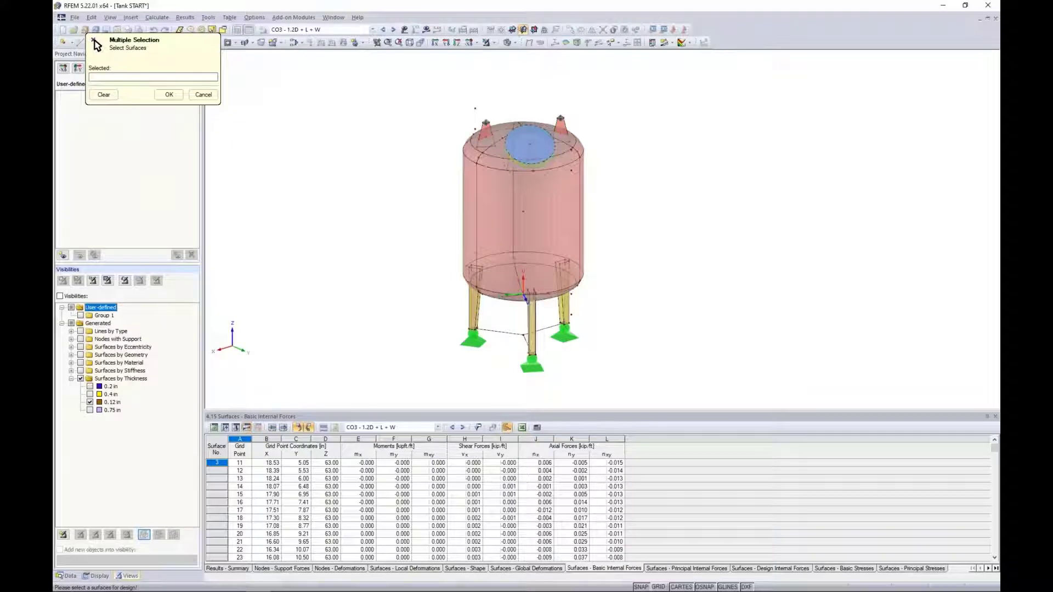
click(91, 386)
click(90, 387)
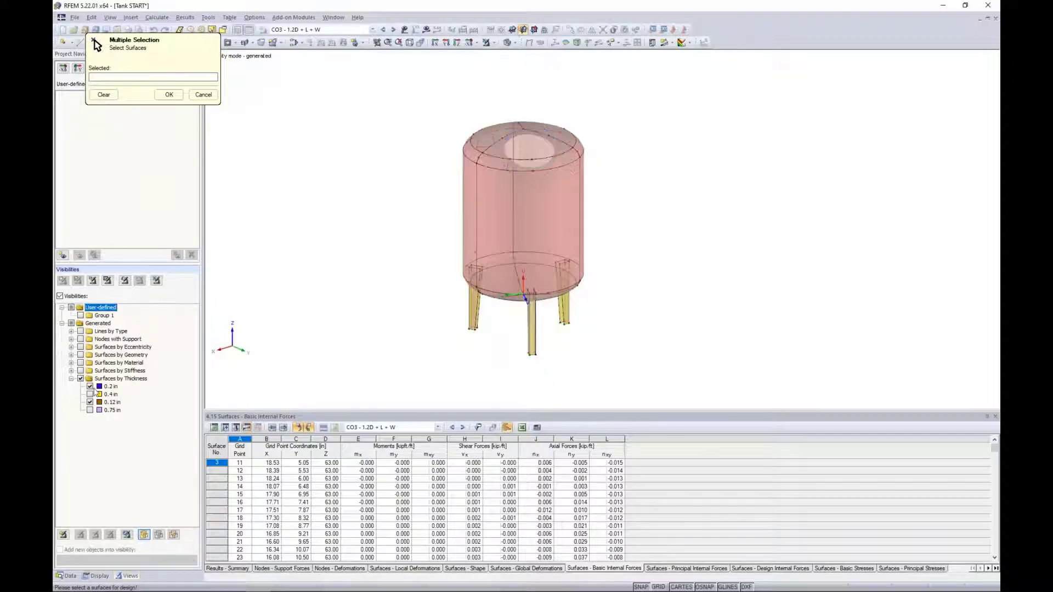
click(90, 402)
click(90, 403)
Step: Select all displayed surfaces of the tank shell and legs and accept them for the design
mouse_move(422, 251)
middle_down()
mouse_move(415, 281)
mouse_move(420, 233)
middle_up()
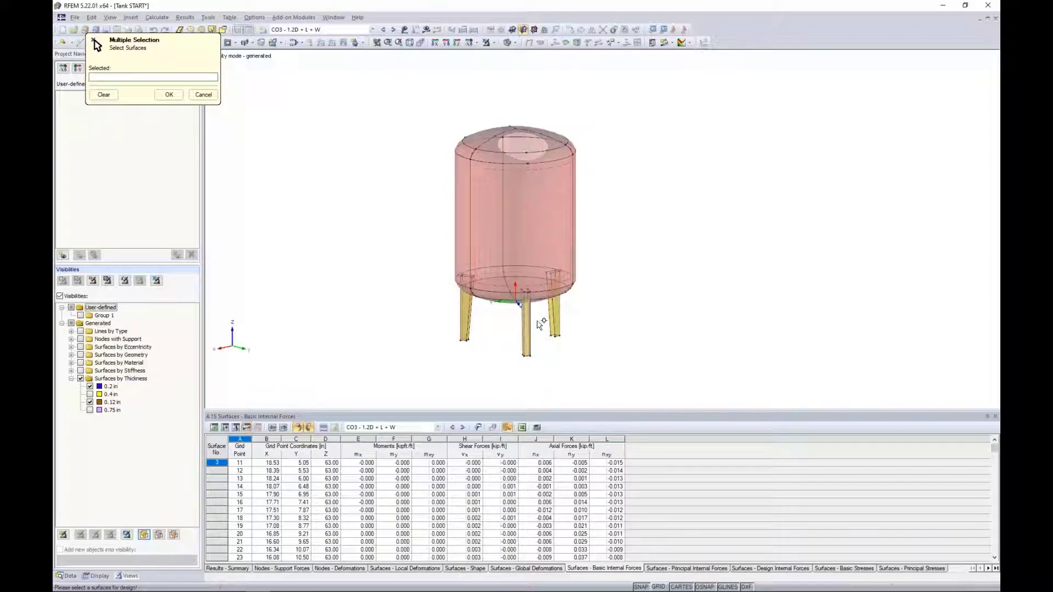
drag(625, 375, 407, 102)
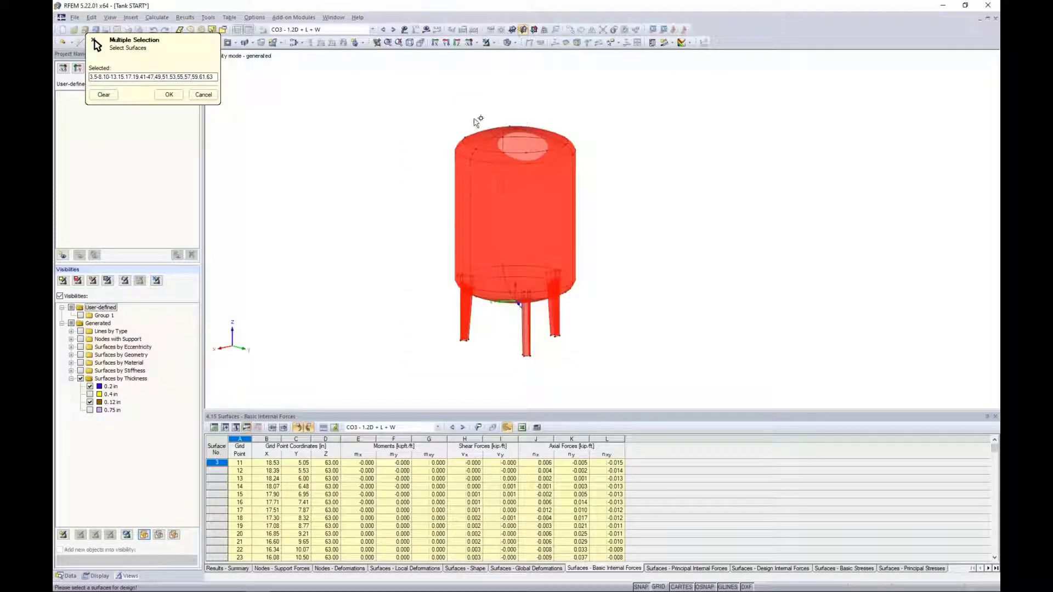
click(170, 95)
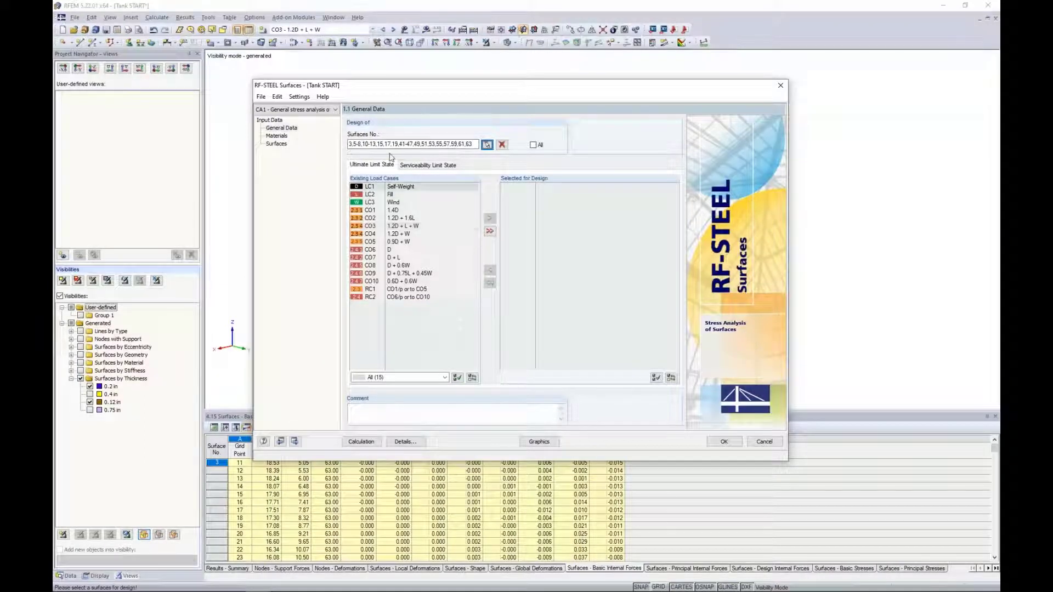
Step: Add load combinations CO1 to CO5 to the ultimate limit state design
click(393, 210)
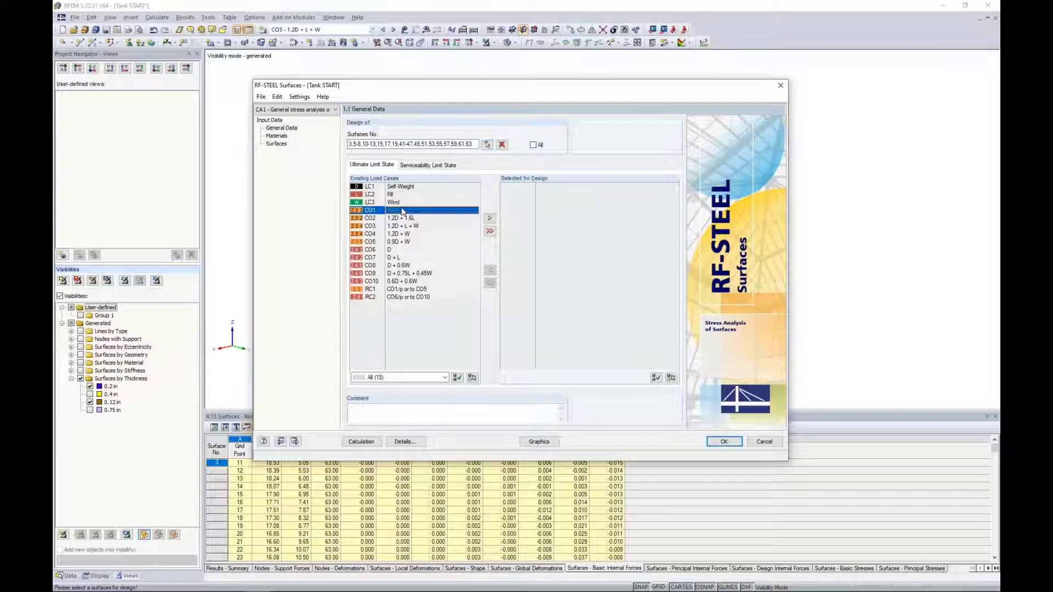
shift+click(394, 242)
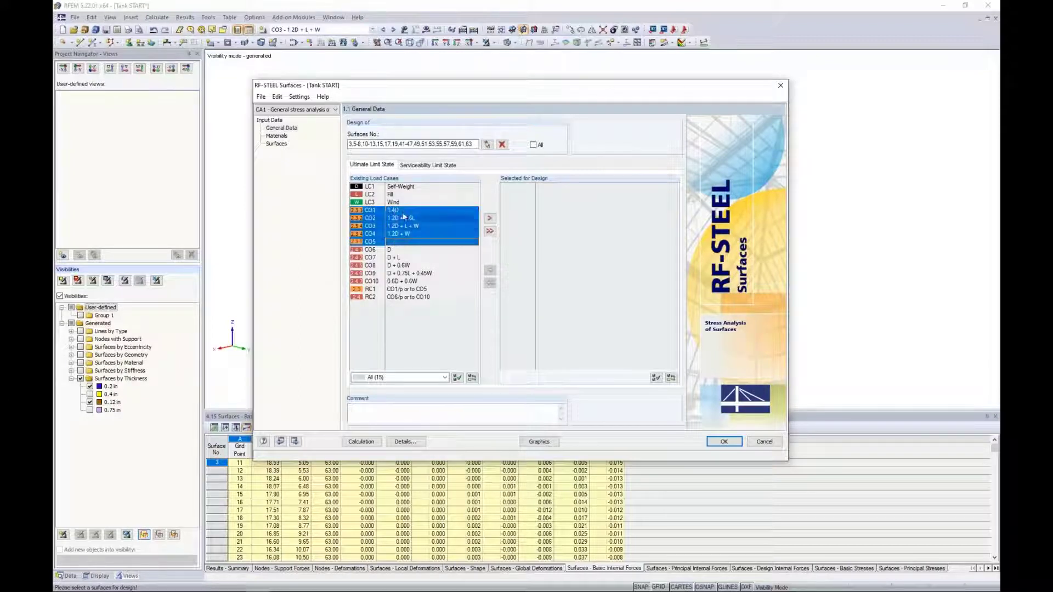
click(491, 219)
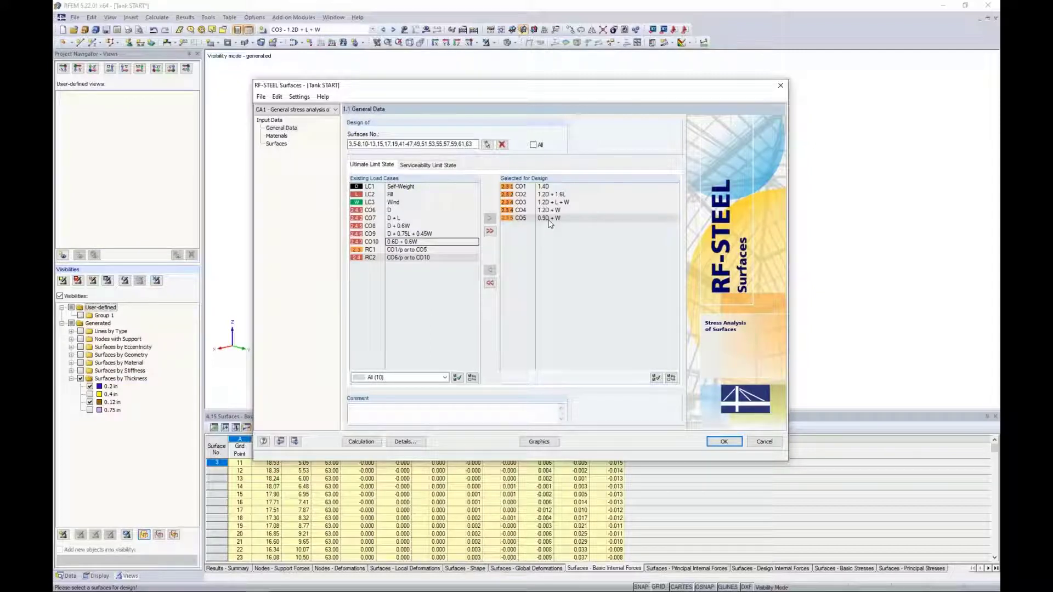
Step: View the load cases available for the serviceability limit state and return to the ultimate limit state selection
click(430, 166)
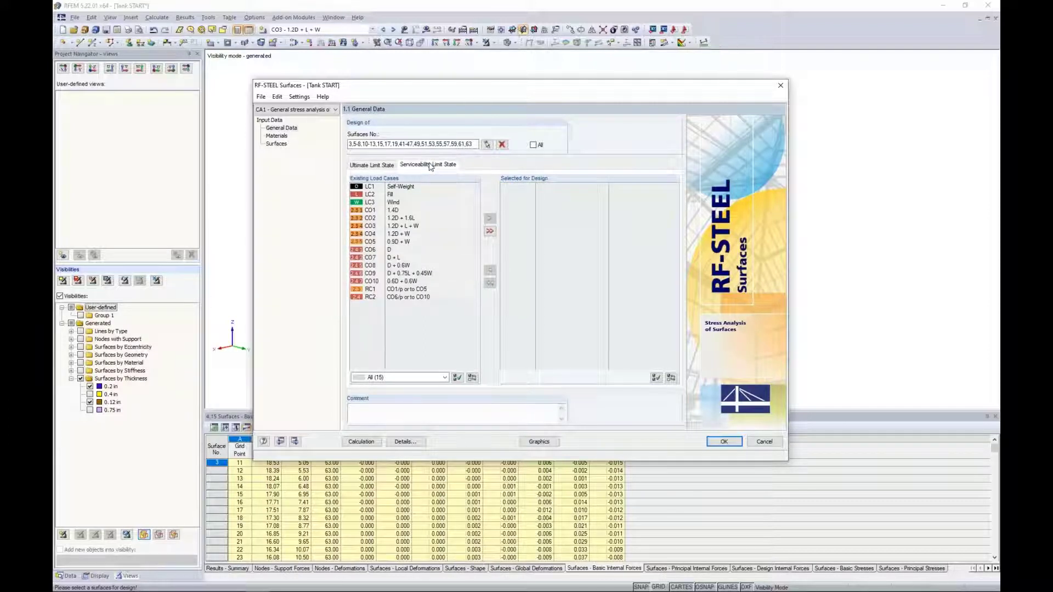
drag(443, 87, 436, 121)
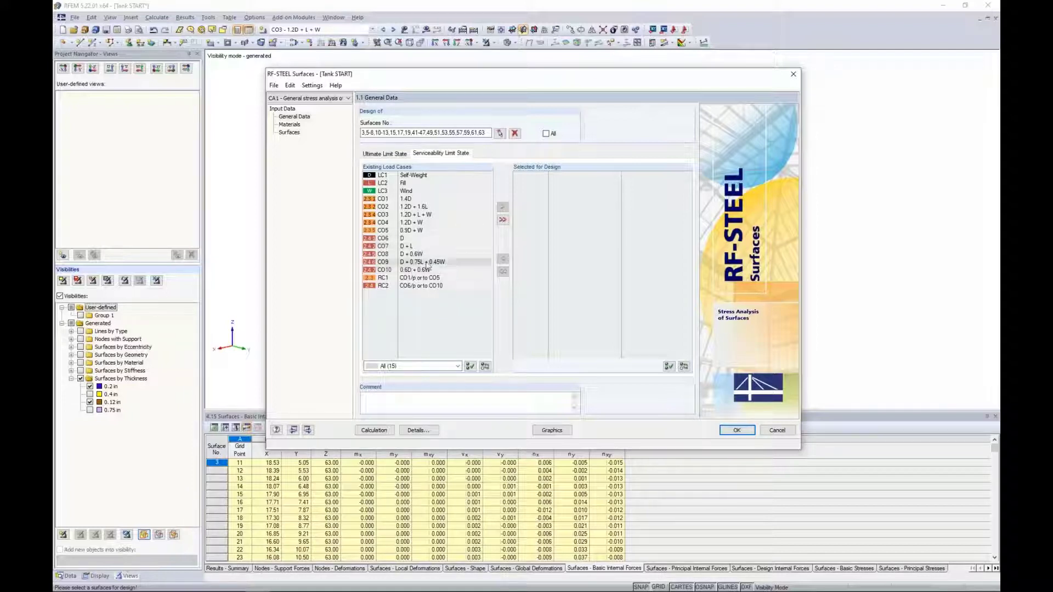
click(393, 155)
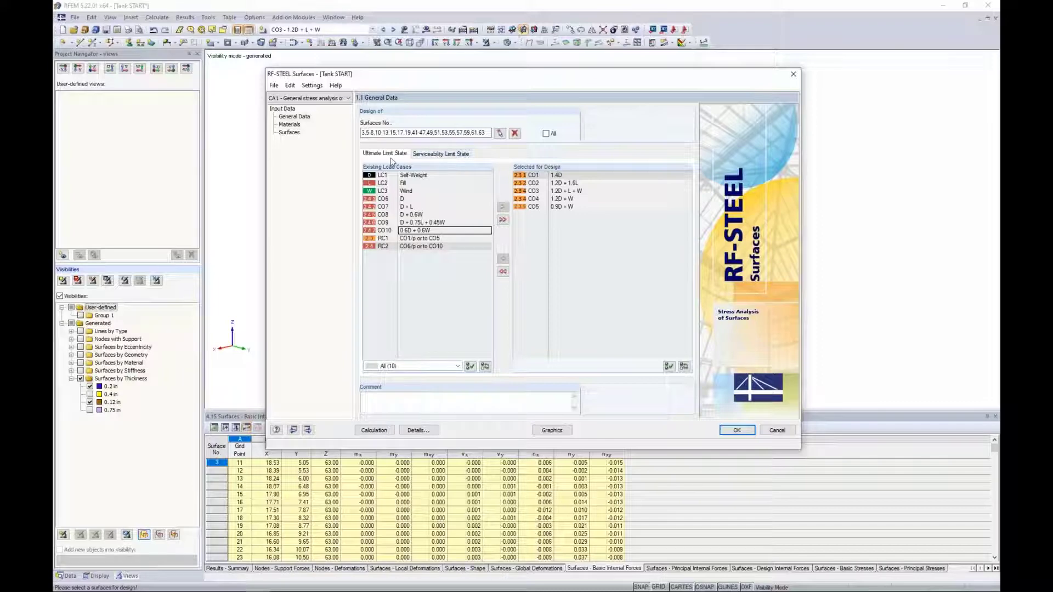
Step: Review the stainless steel's full description, yield strength and limit stresses in the material data
click(288, 125)
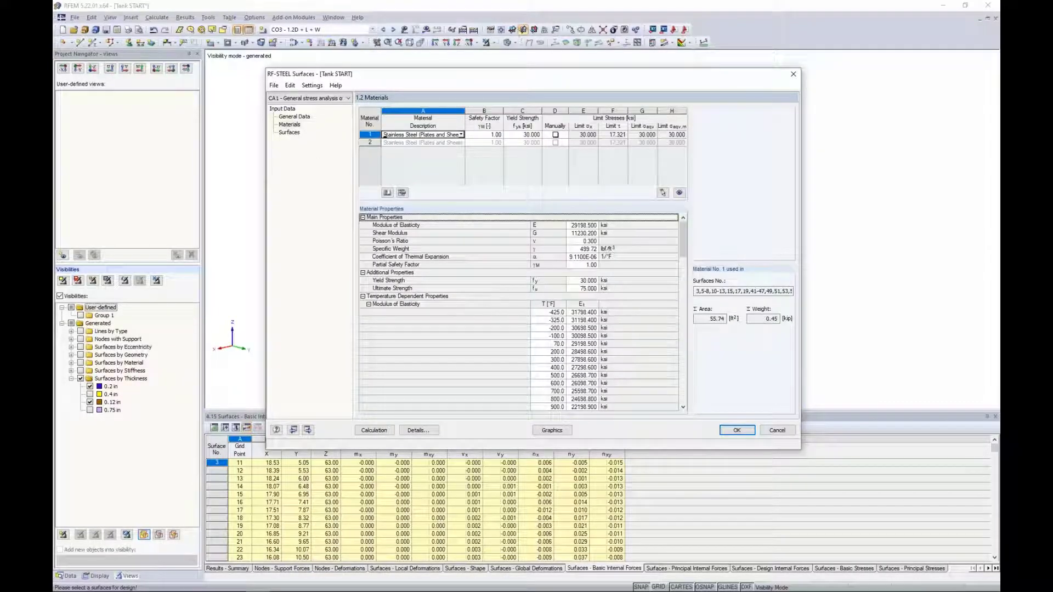
drag(464, 116, 487, 115)
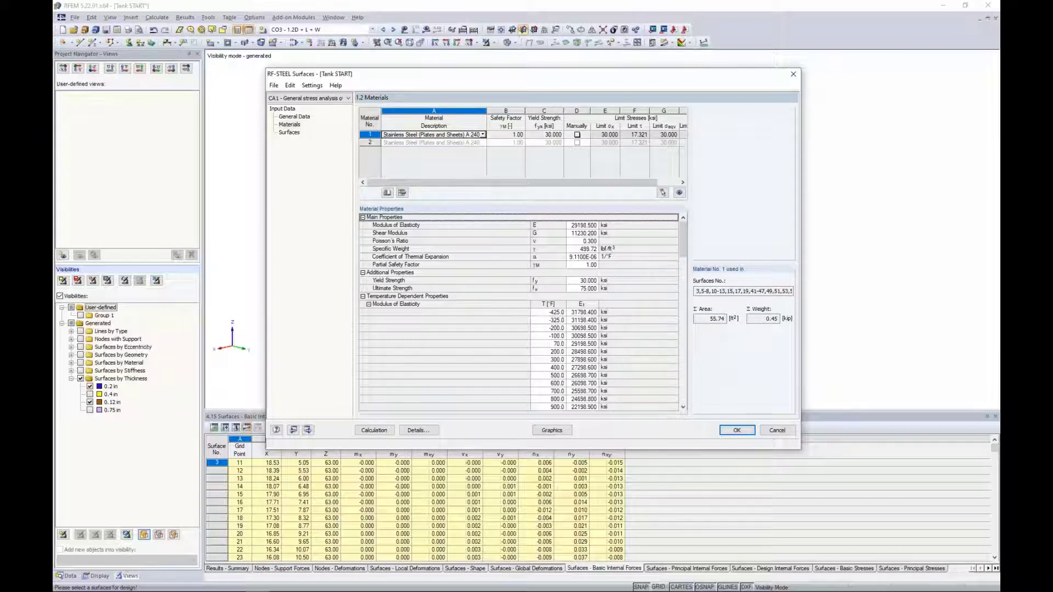
drag(487, 109, 467, 110)
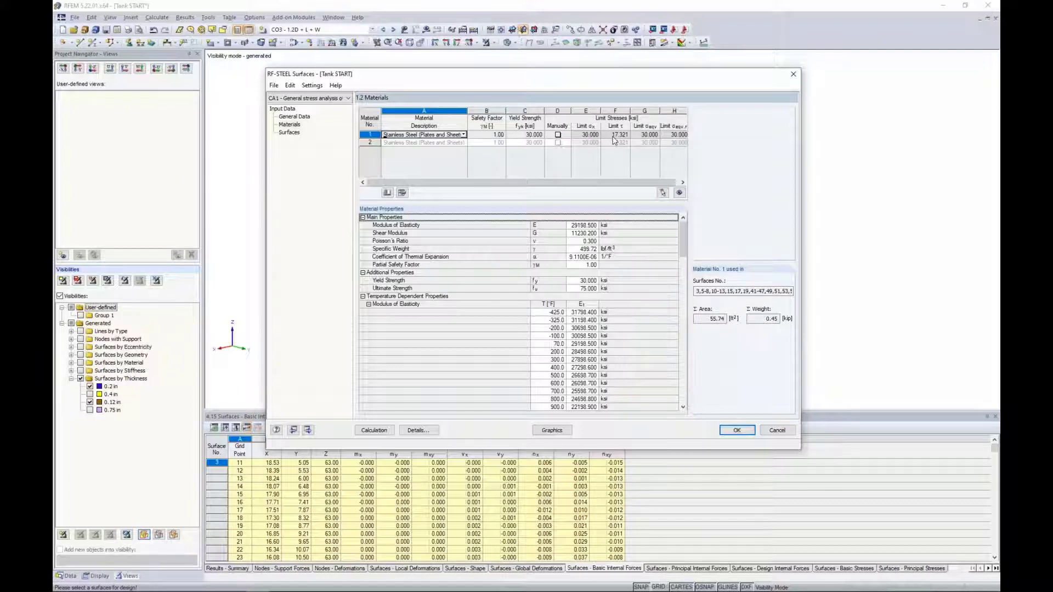
Step: Try the manual definition of limit stresses for material 1 and turn it off again
click(558, 135)
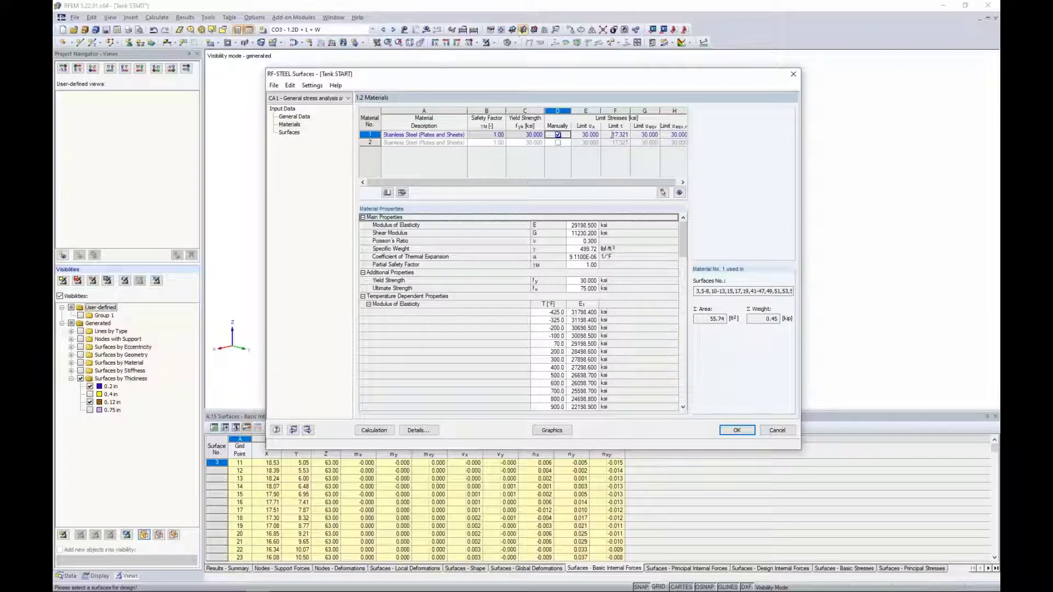
click(590, 135)
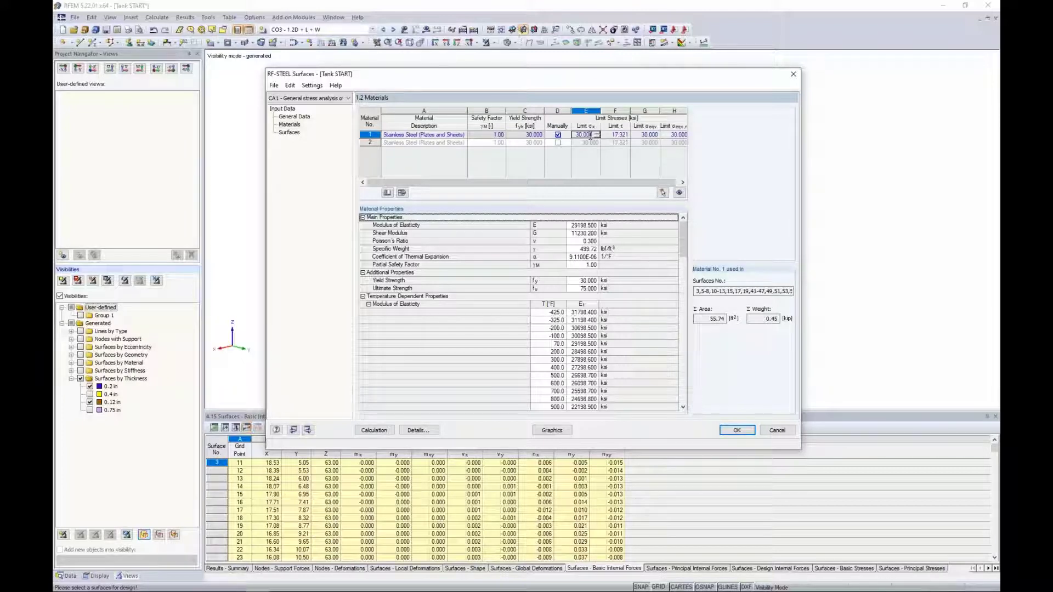
click(558, 134)
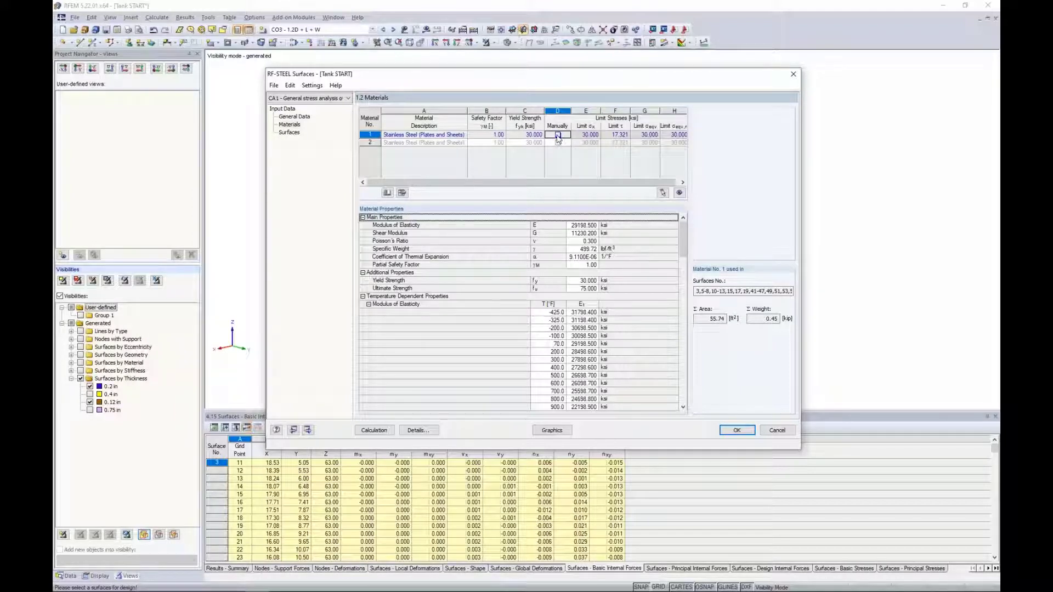
Step: Try three thickness ranges for material 1's yield strength and limit stresses, and cancel the material edit
click(401, 193)
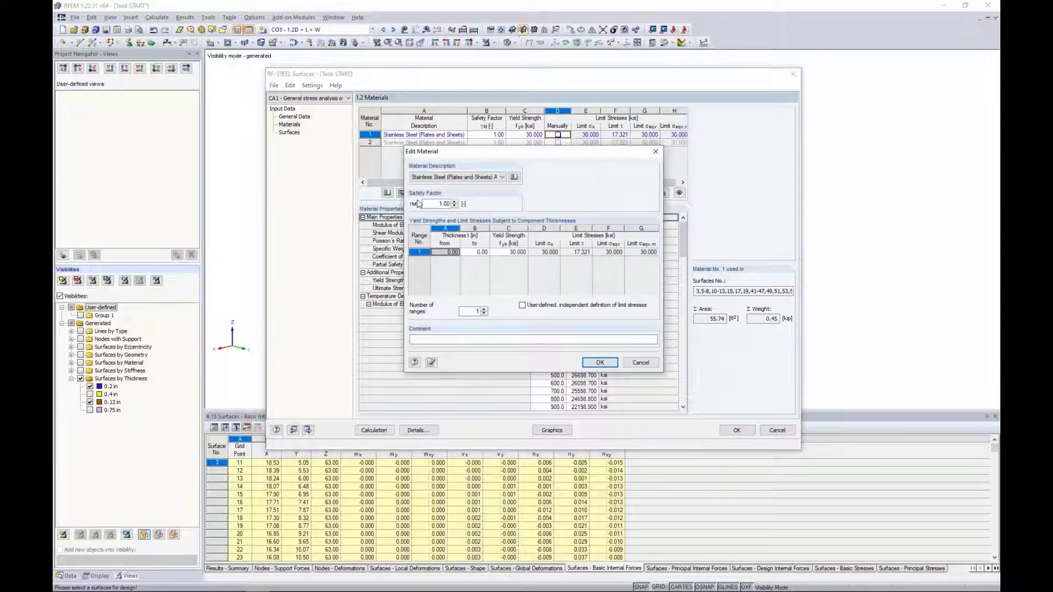
click(484, 309)
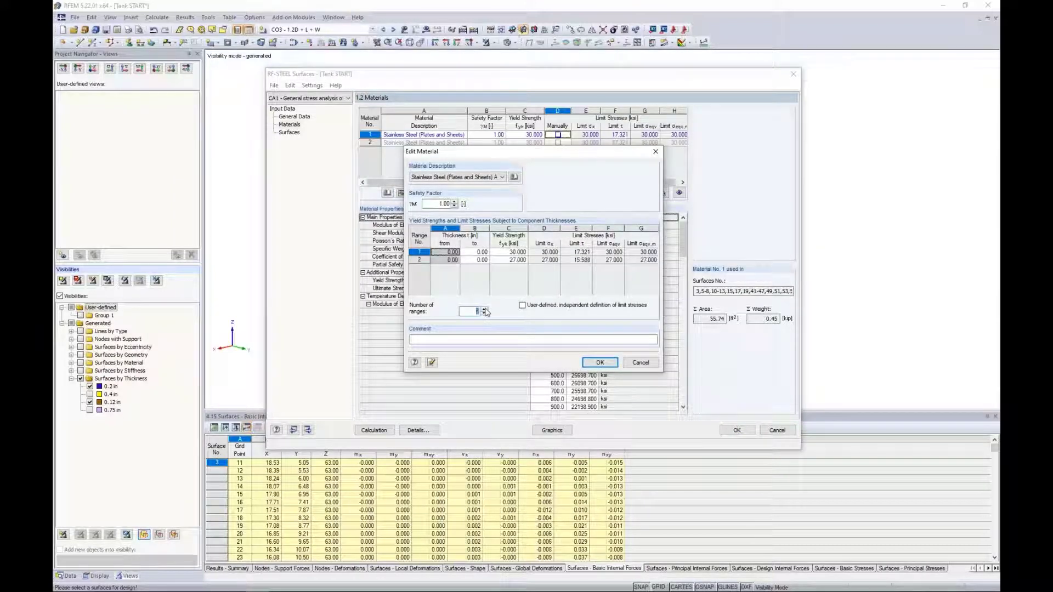
click(484, 309)
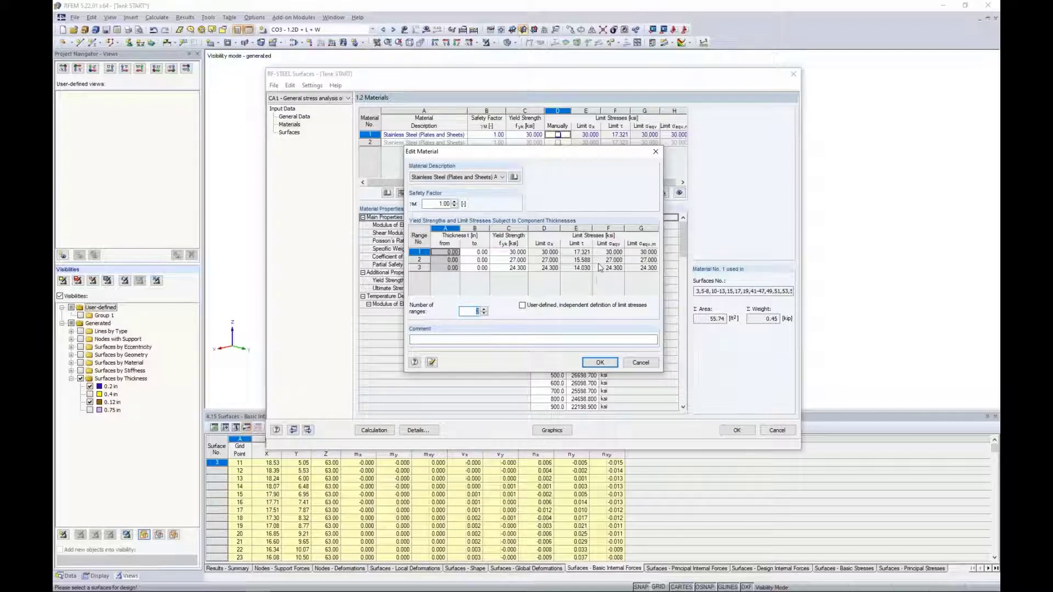
click(640, 363)
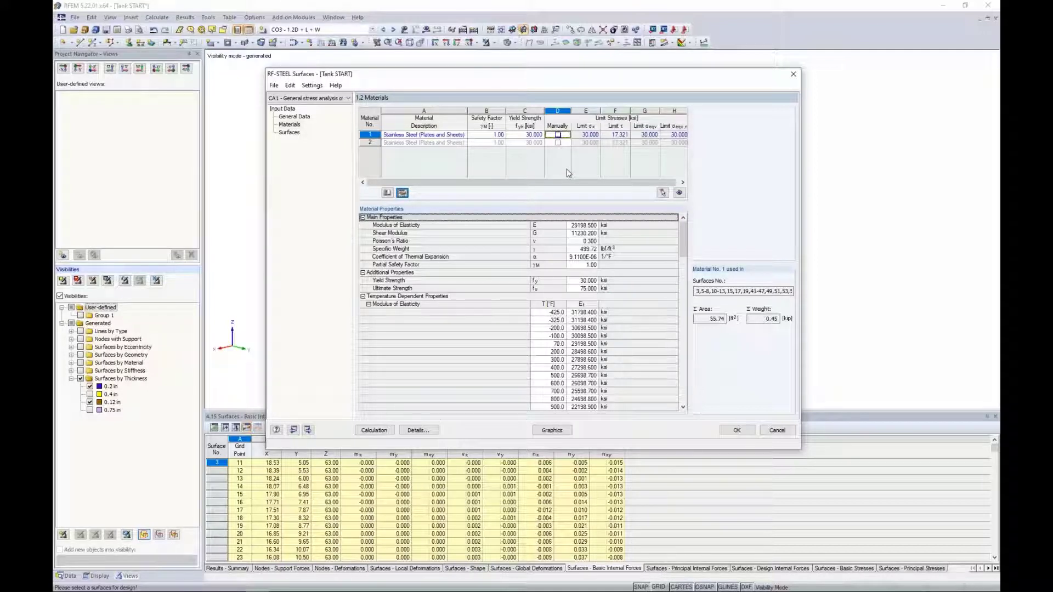
Step: View the thickness optimization parameters for surface 3 in the surface data, cancel them and deactivate its optimization
click(289, 133)
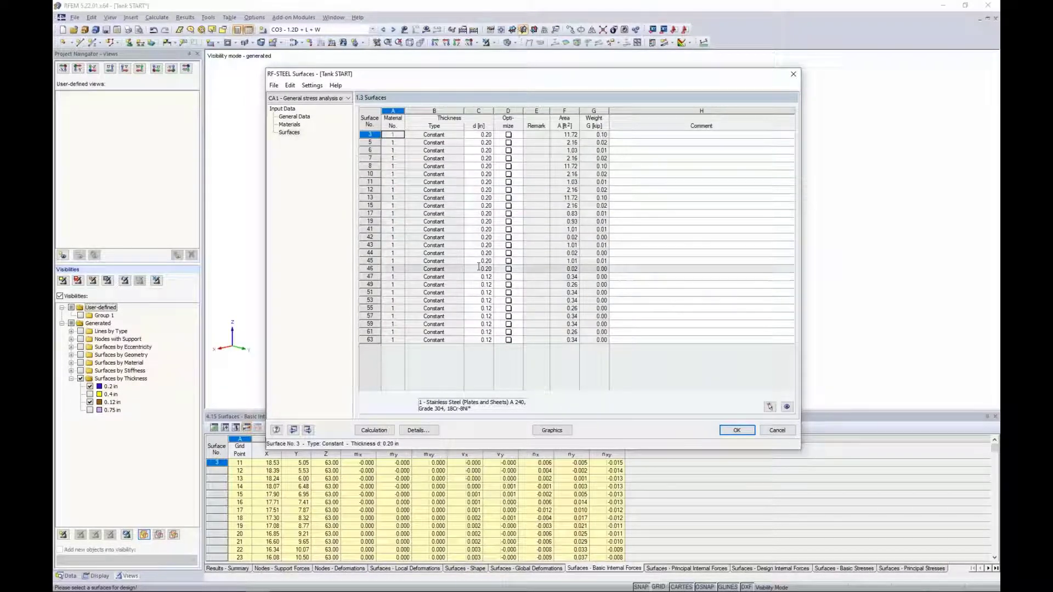
click(509, 135)
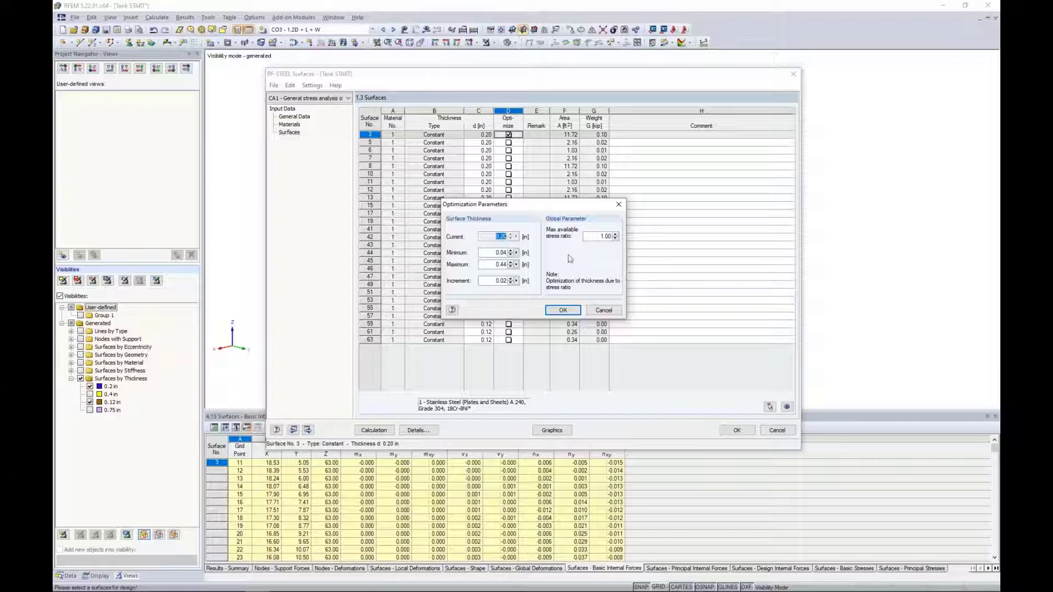
click(604, 311)
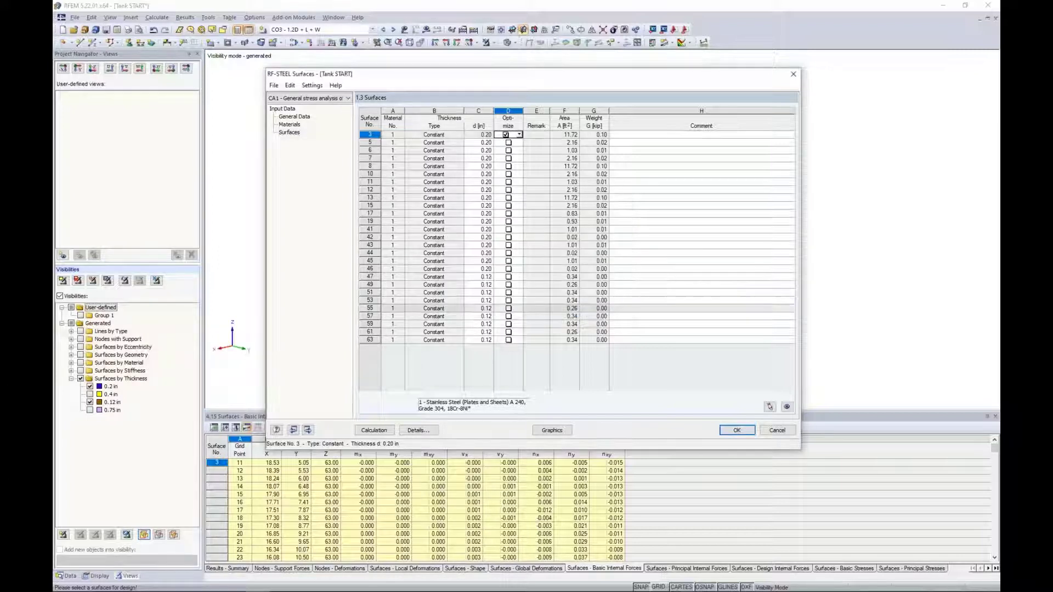
click(508, 135)
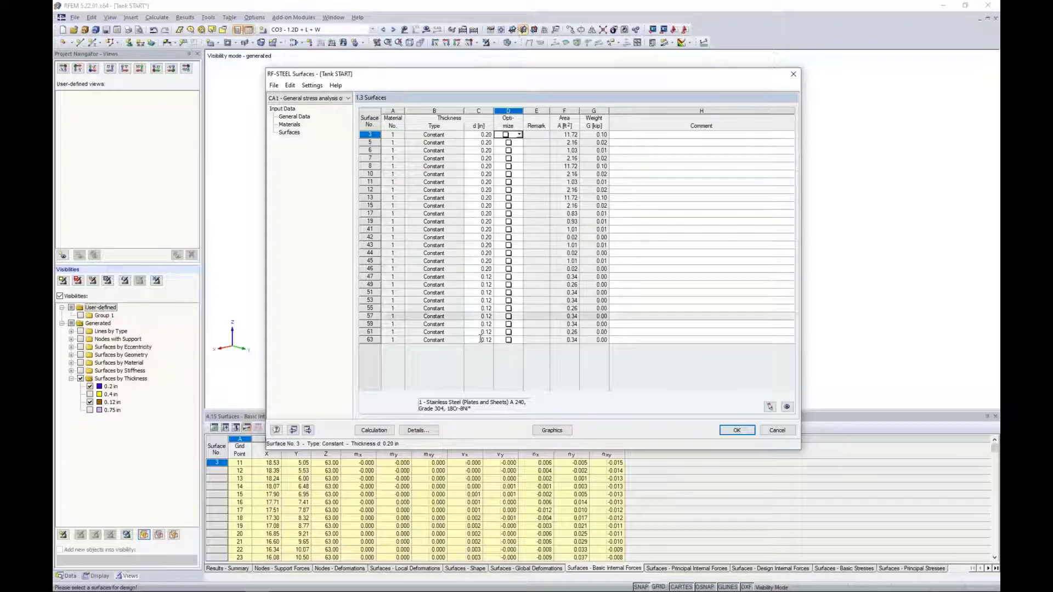
Step: Run the steel surface stress calculation and display the stresses by material and by surface
click(374, 430)
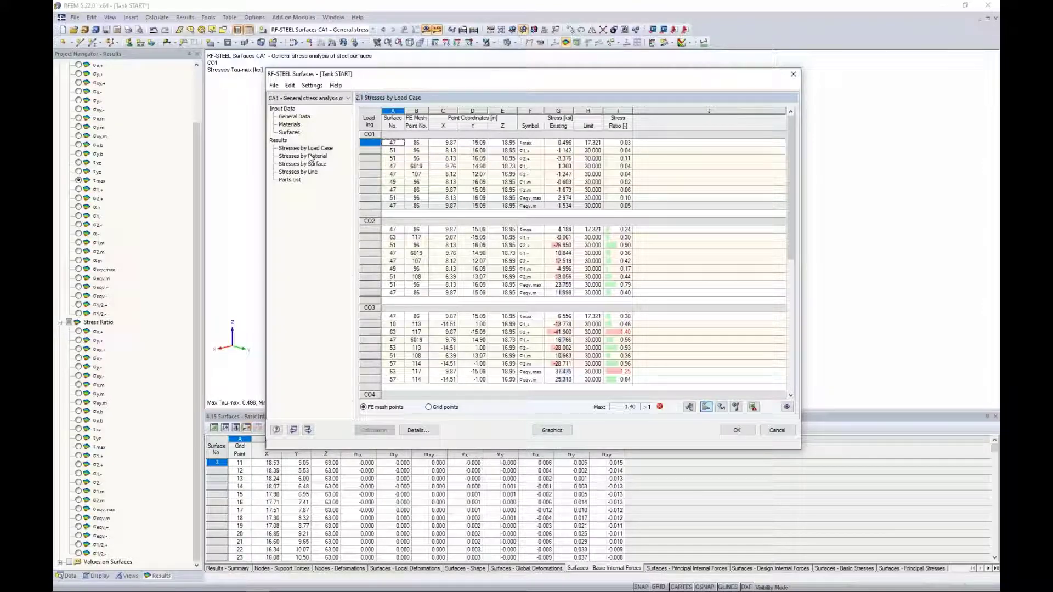
click(310, 158)
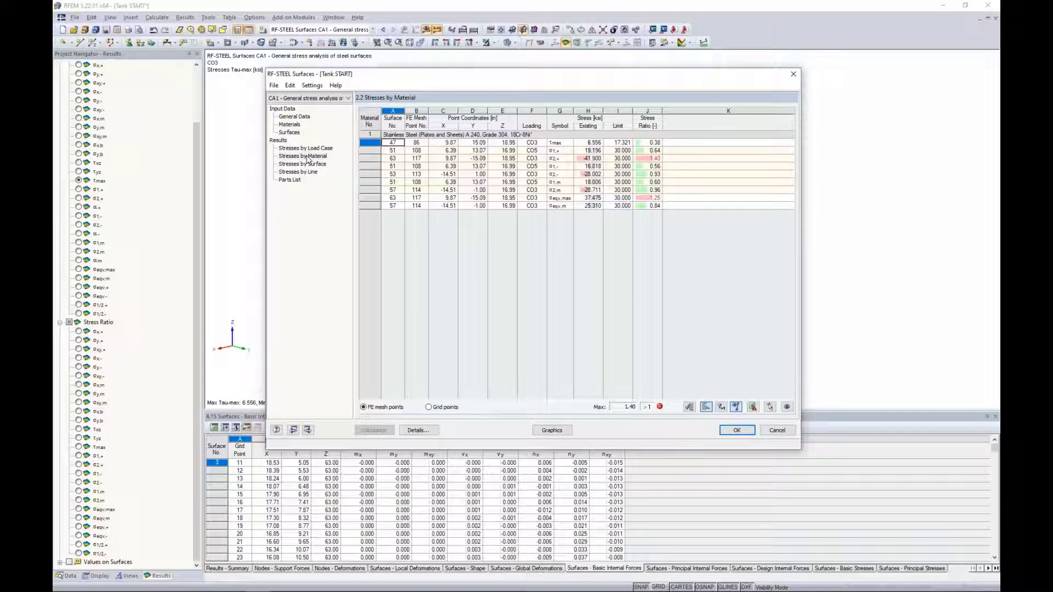
click(307, 164)
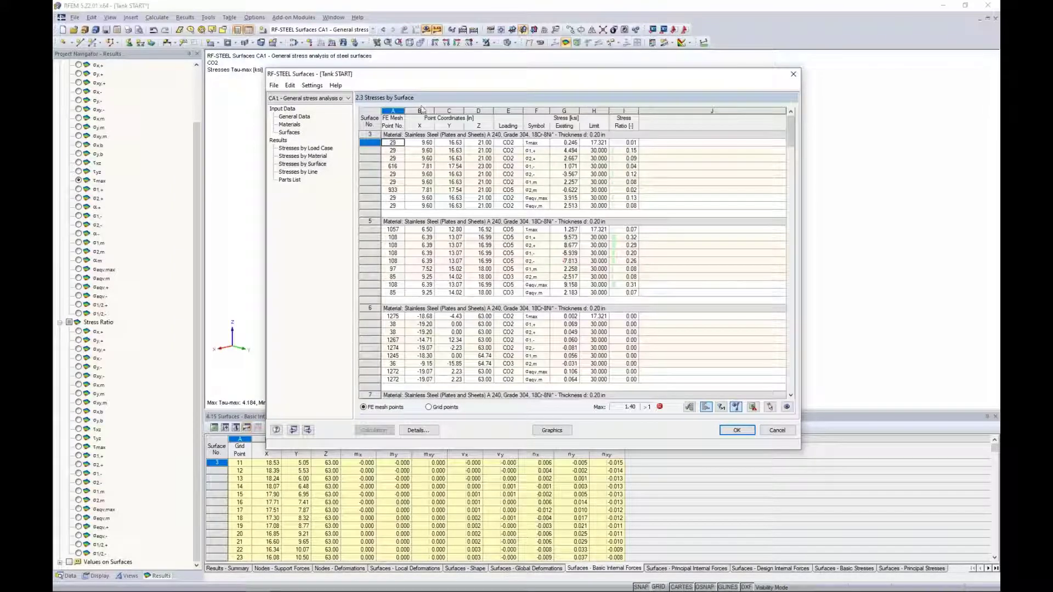
Step: Uncover the tank model and locate surface 3's maximum equivalent stress under CO2 and surface 5's sigma-2,+ stress under CO5 on it
drag(428, 82, 412, 319)
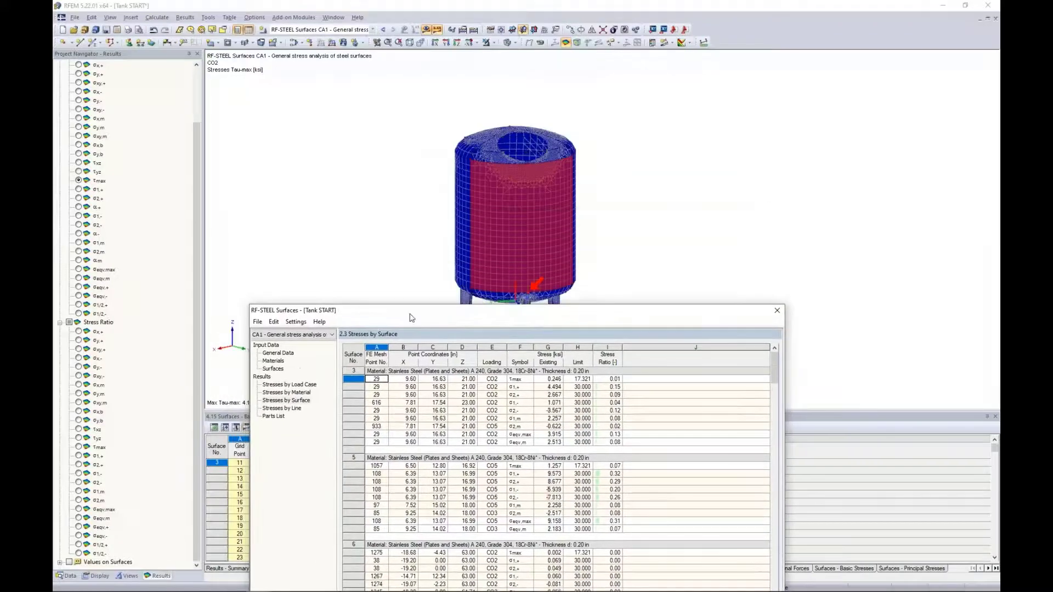
click(493, 418)
click(492, 433)
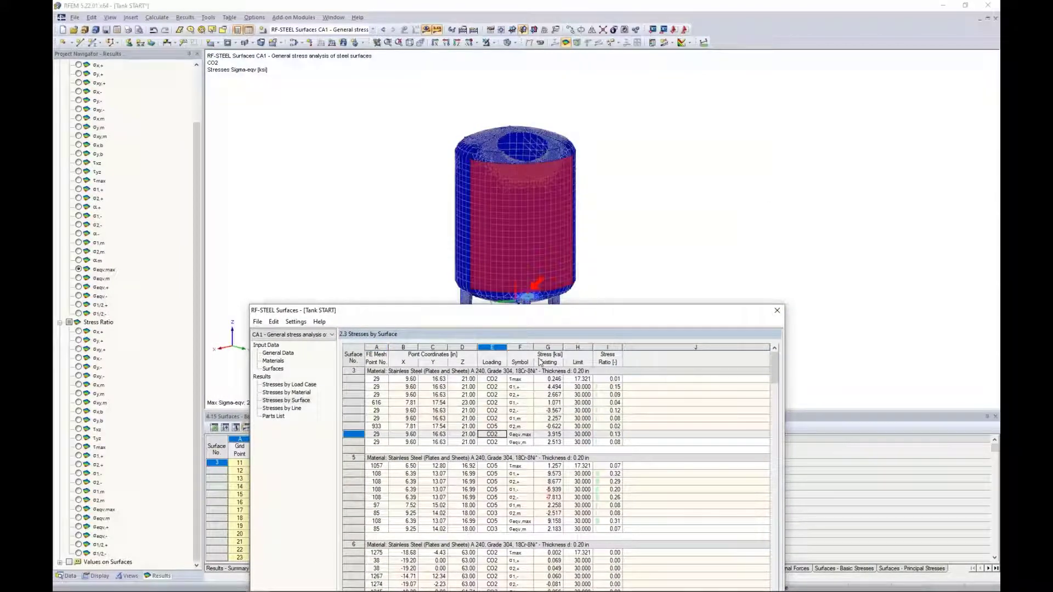
click(498, 482)
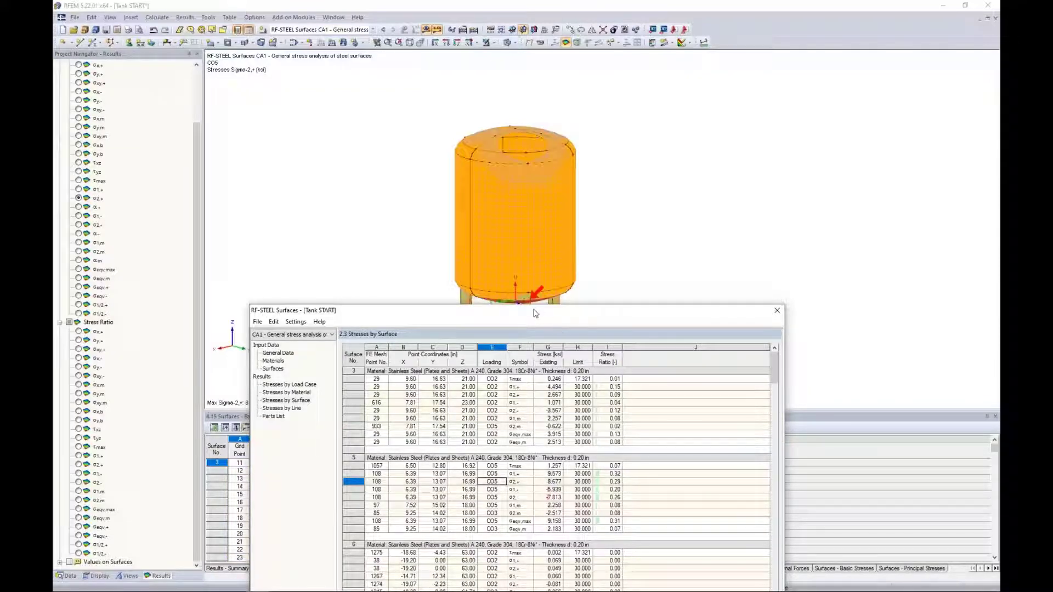
Step: Move the results window back into full view, review the stresses to calculate and the equivalent stress theory in the calculation details, and cancel them
drag(536, 310, 543, 289)
drag(554, 114, 537, 92)
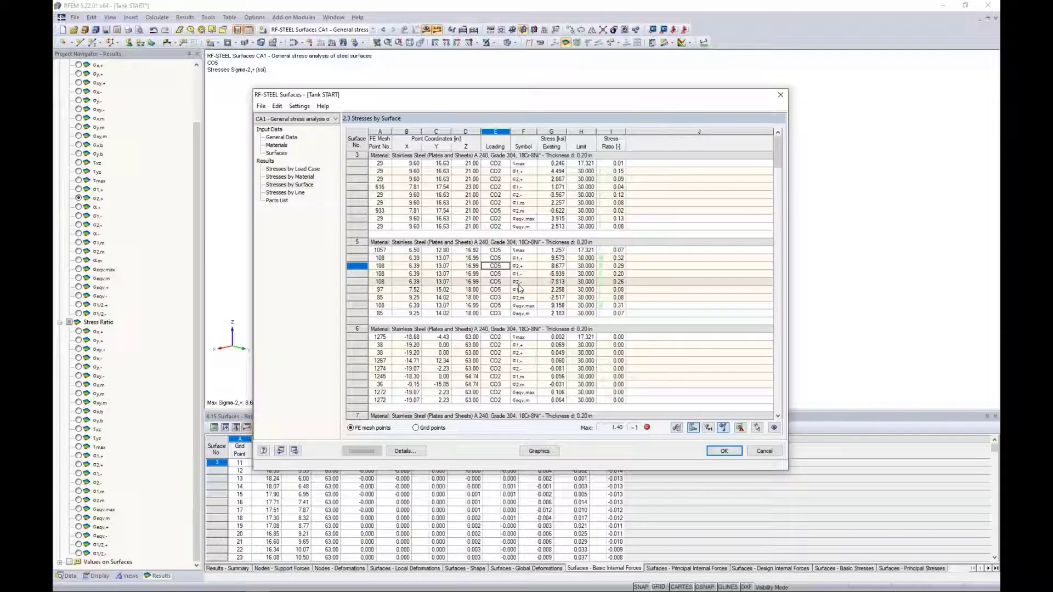
click(409, 450)
drag(421, 226, 421, 253)
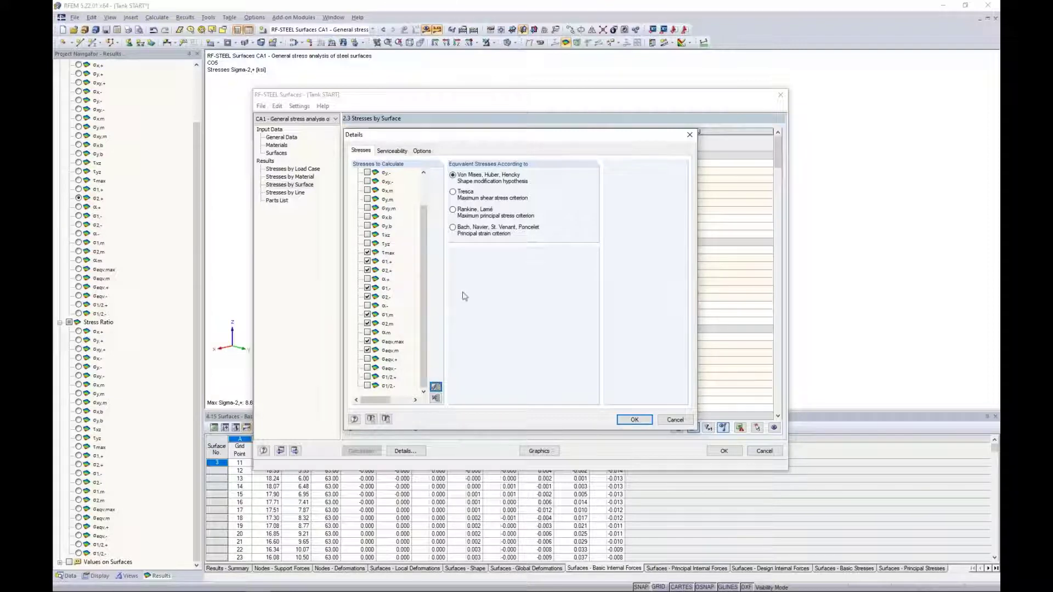
click(674, 421)
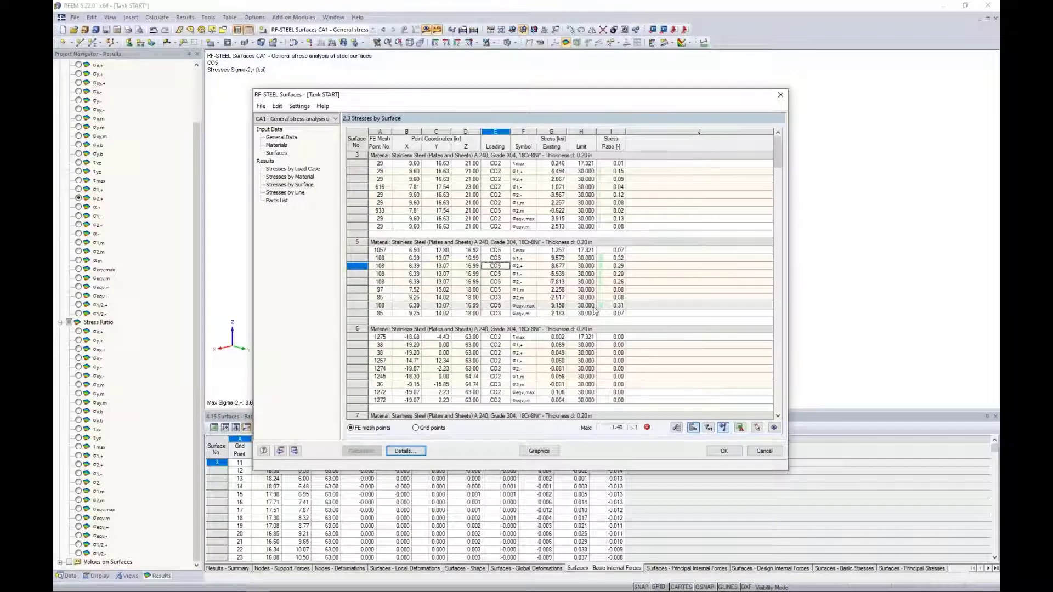
Step: Filter the stresses by surface to ratios above 1 and show surface 47's maximum equivalent stress under CO3 graphically on the tank model
drag(778, 159, 777, 250)
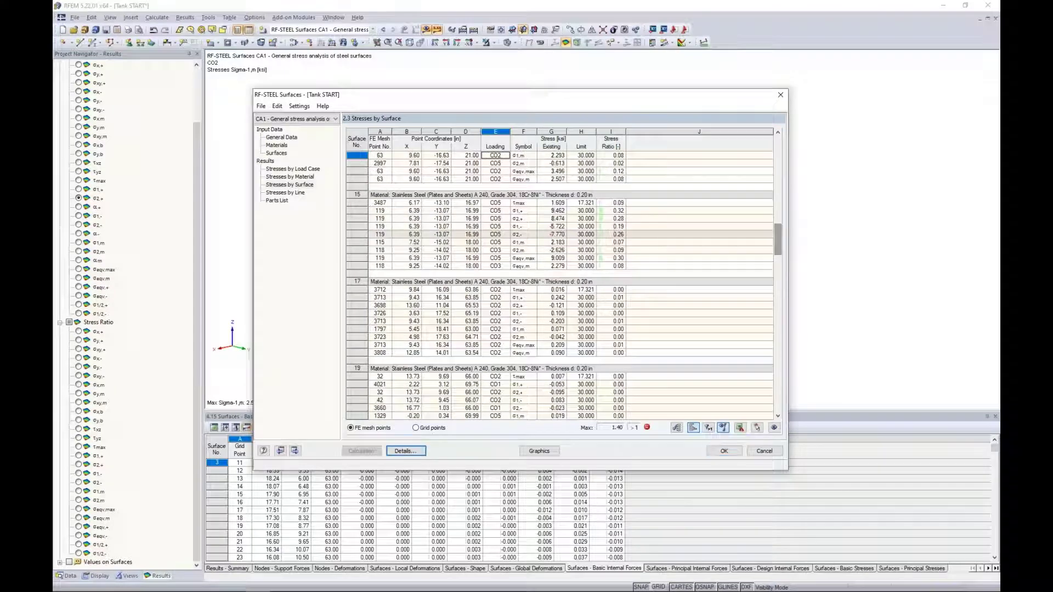
click(708, 429)
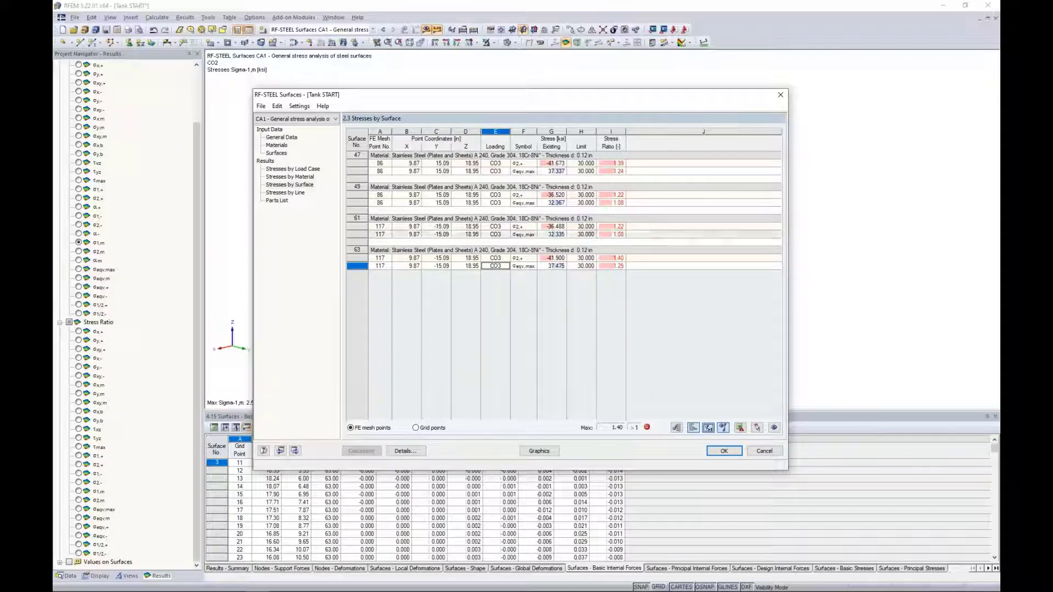
click(552, 171)
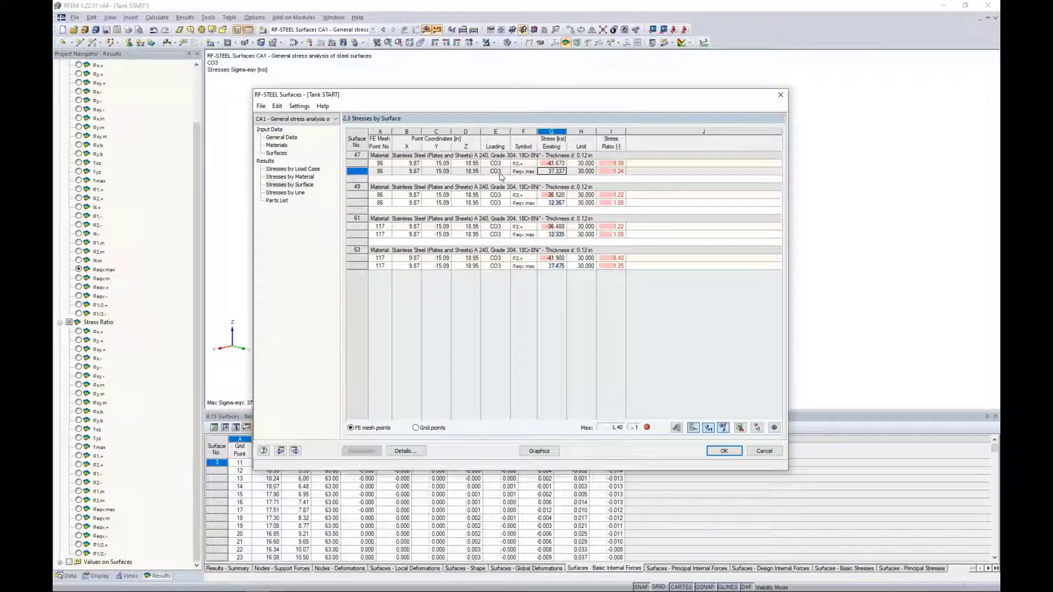
click(539, 451)
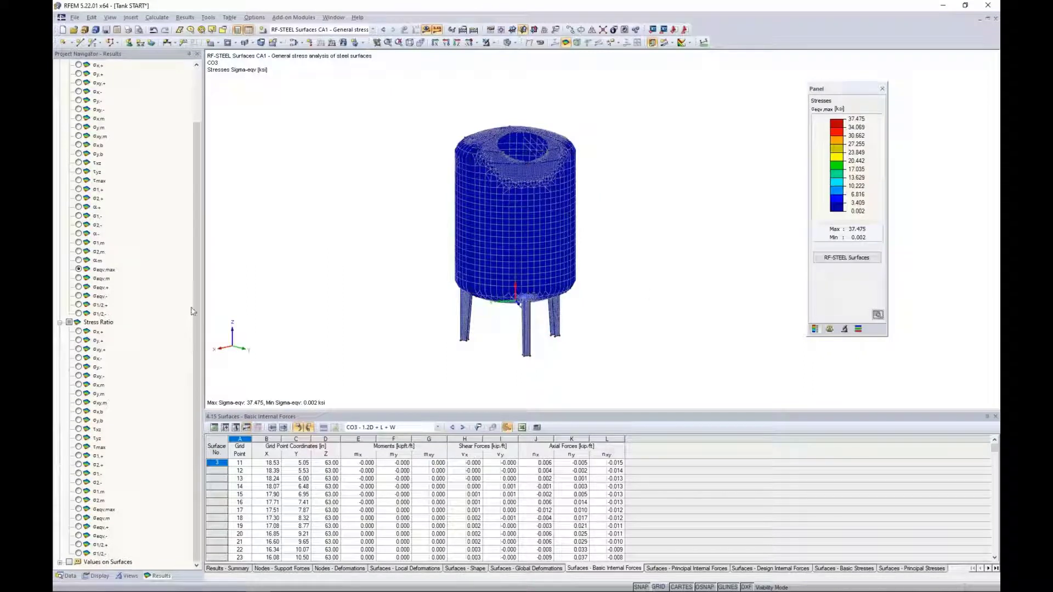
Step: Display the RF-STEEL Surfaces CA1 results and inspect the equivalent stress peak where the front leg meets the tank
click(336, 30)
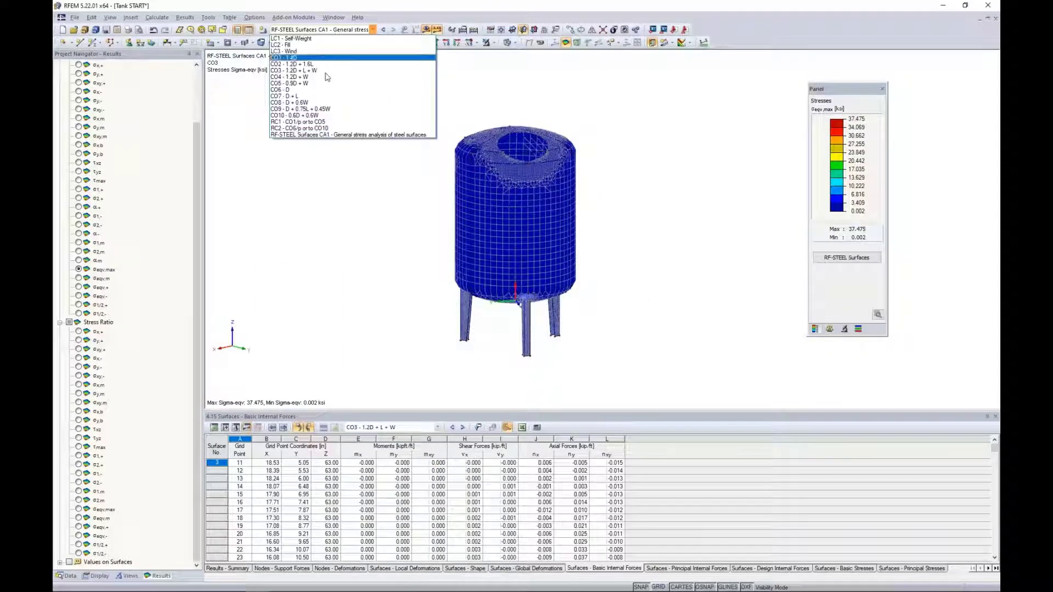
click(306, 136)
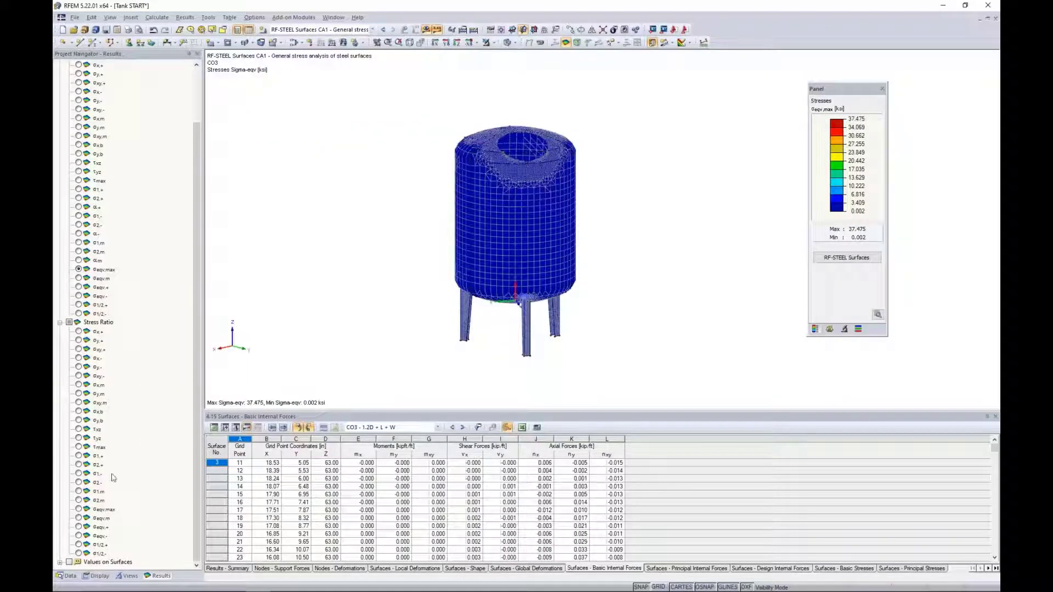
scroll(519, 306, up, 1)
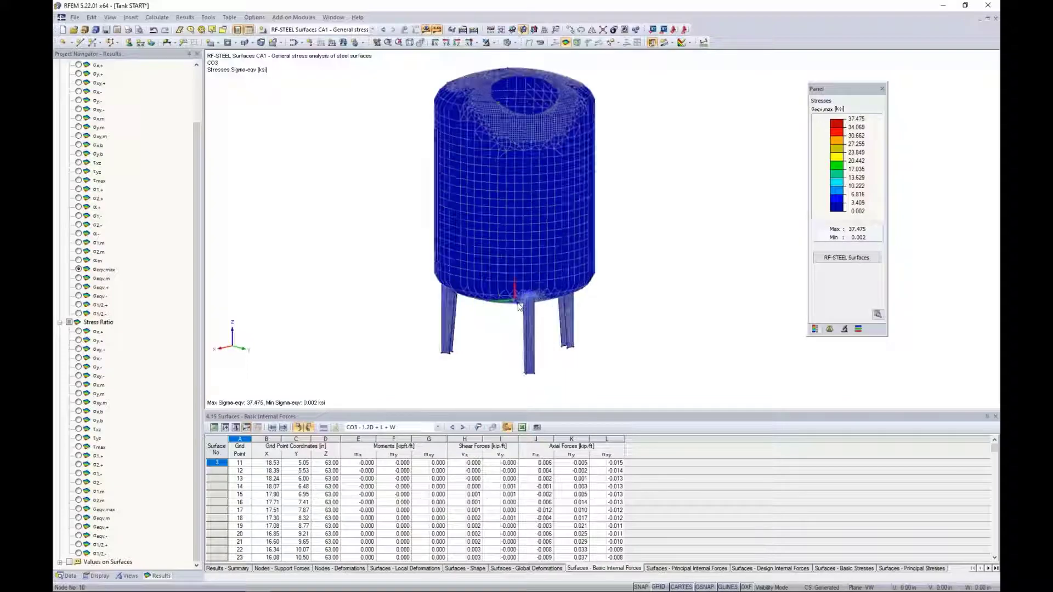
scroll(518, 306, up, 6)
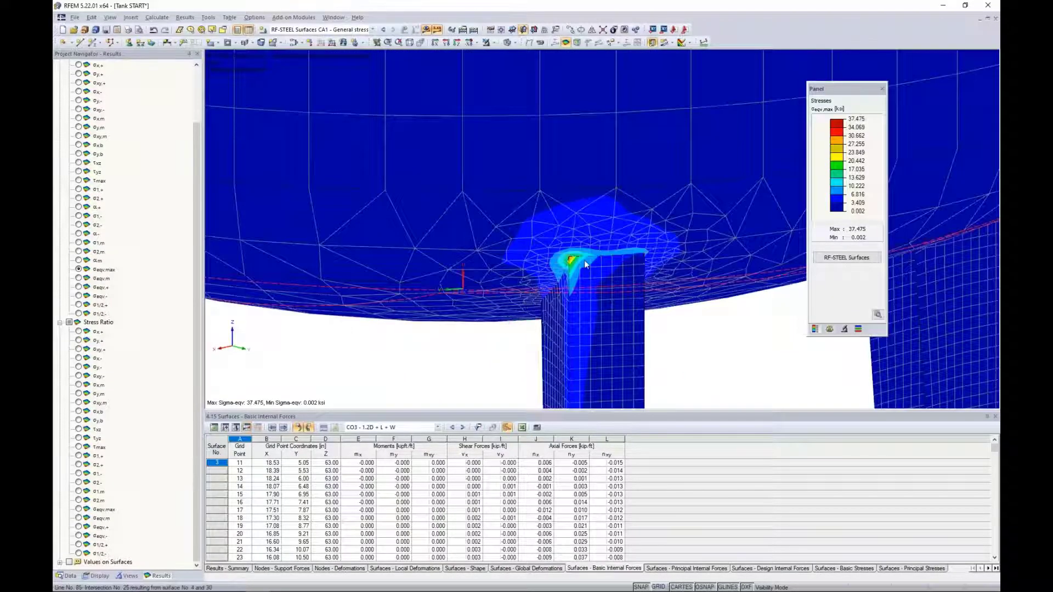
scroll(585, 265, up, 6)
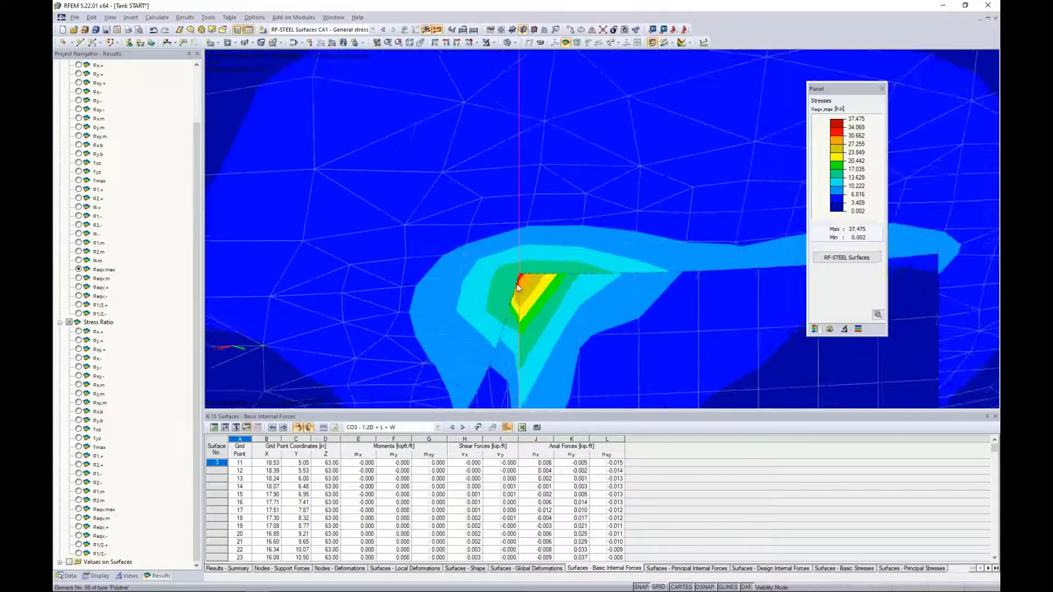
scroll(517, 276, down, 2)
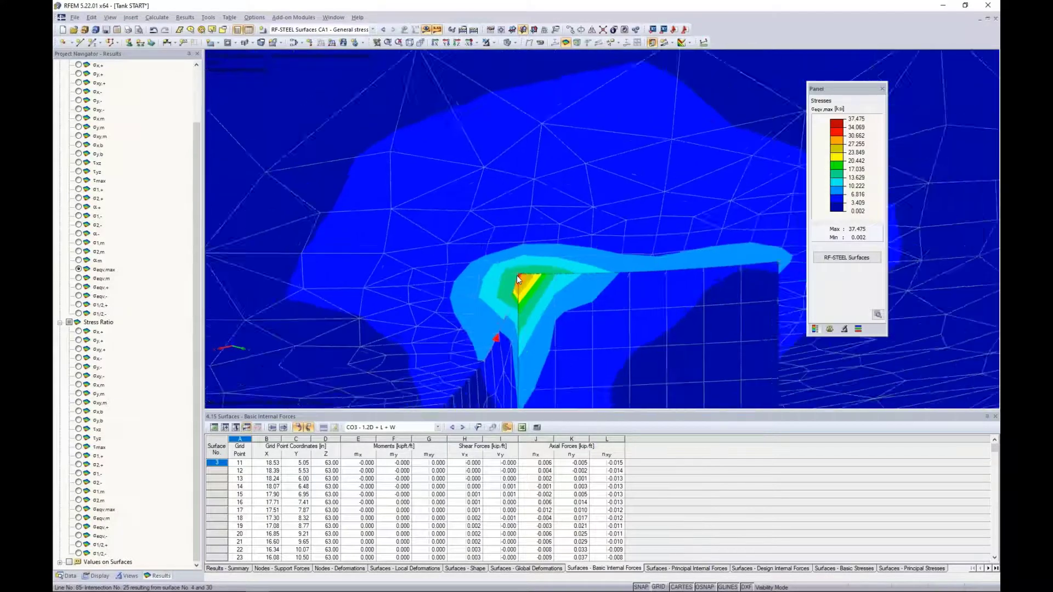
scroll(516, 275, down, 3)
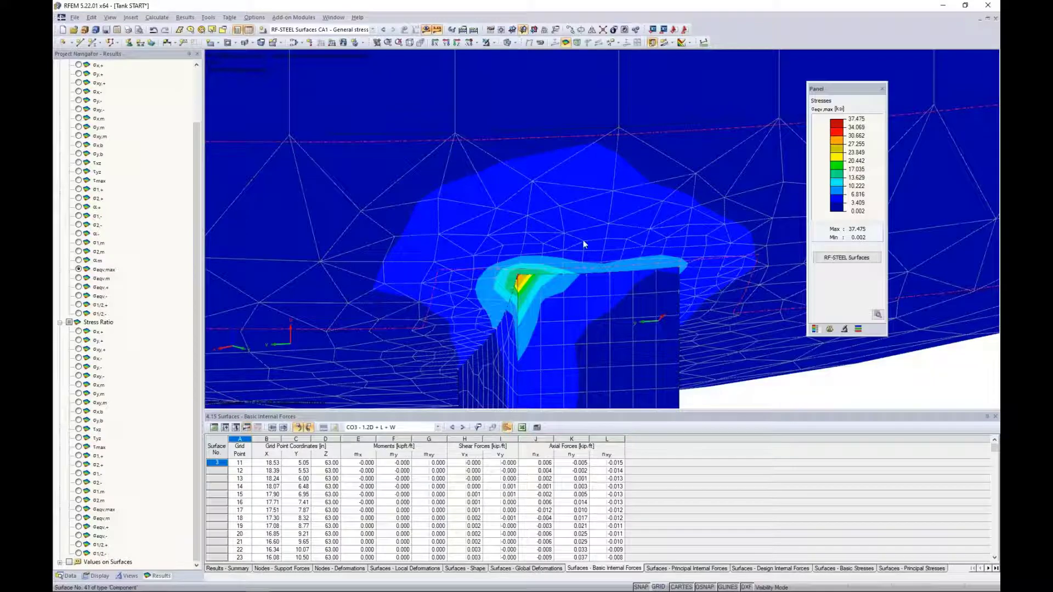
scroll(584, 244, down, 3)
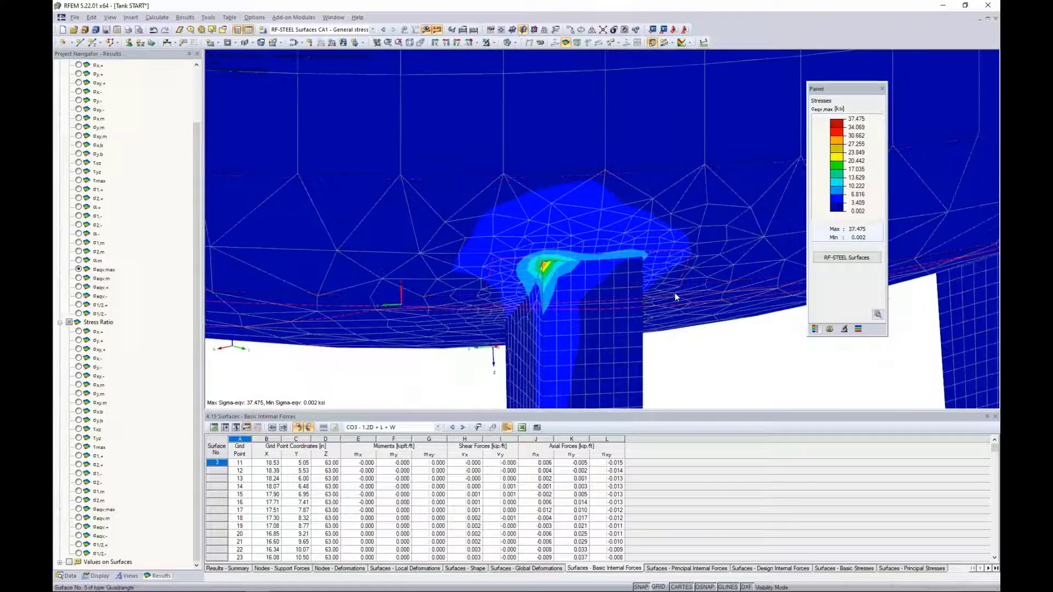
middle_drag(741, 373, 728, 322)
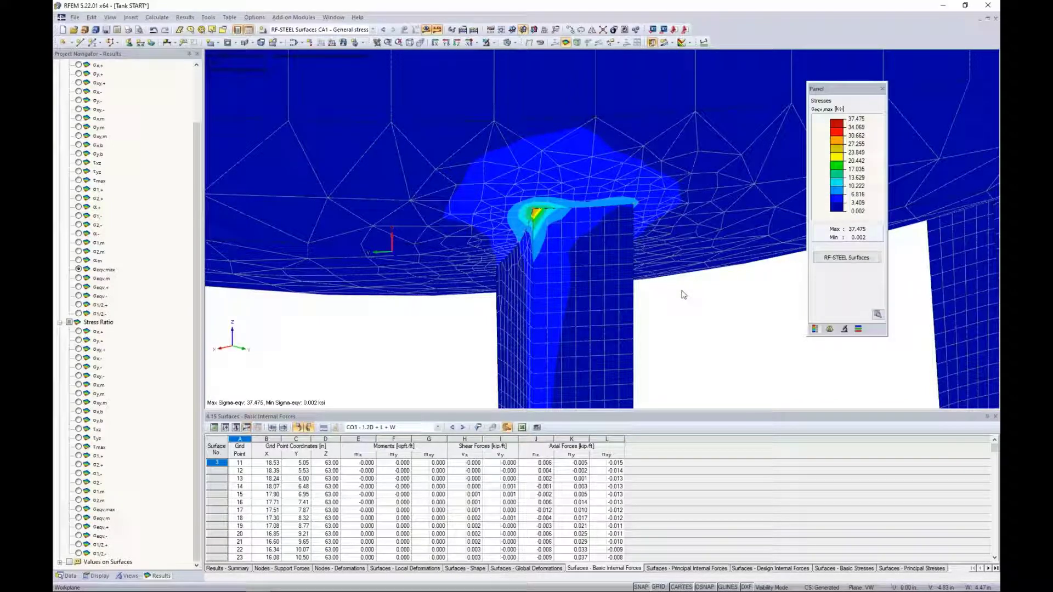
scroll(532, 213, up, 3)
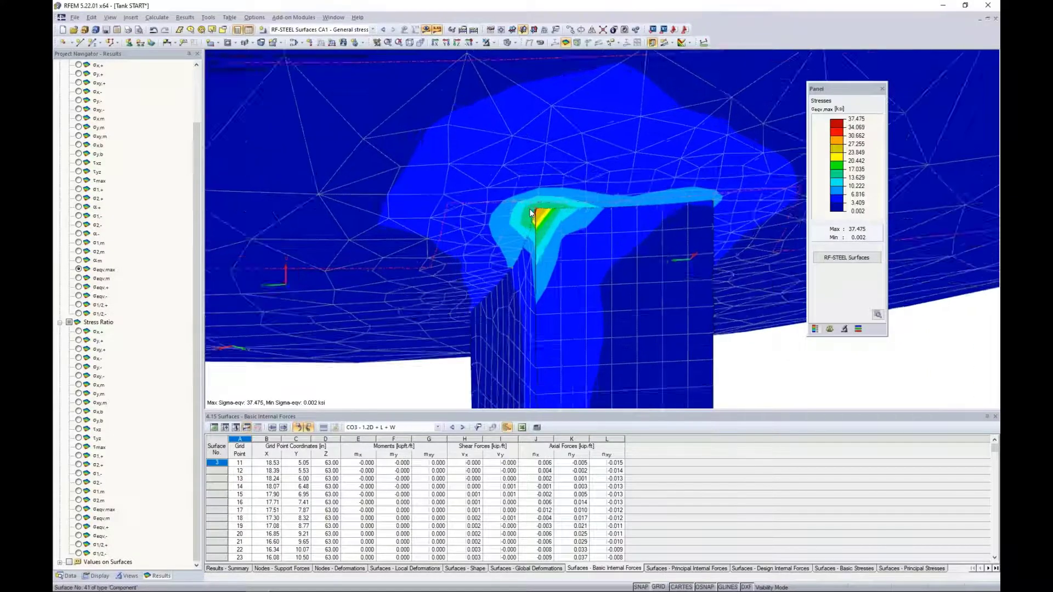
scroll(532, 213, up, 1)
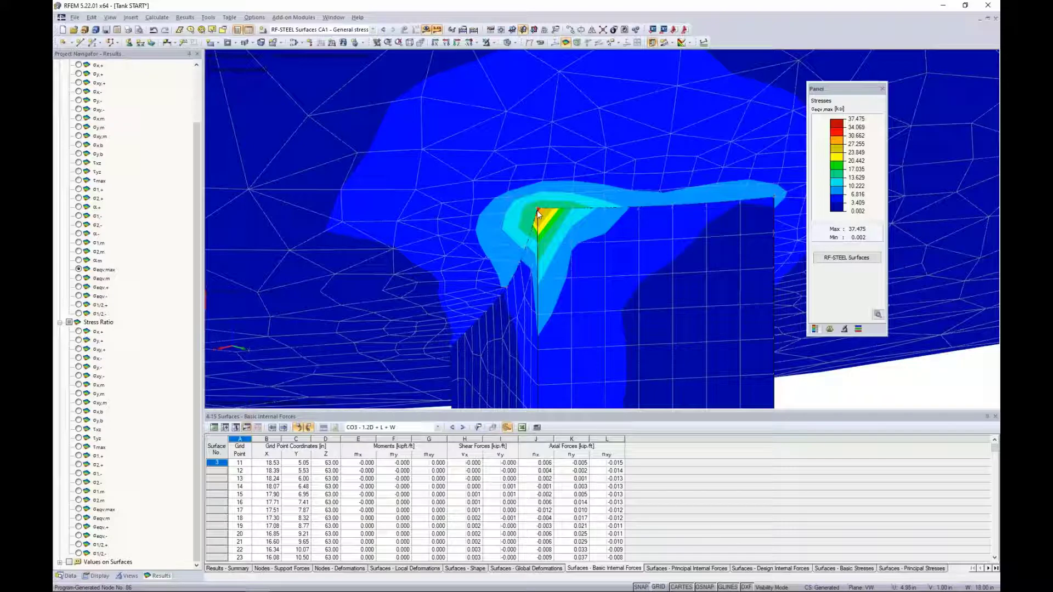
Step: Highlight the tank shell and leg surfaces meeting at the stress peak one after another, and clear the selection
click(504, 196)
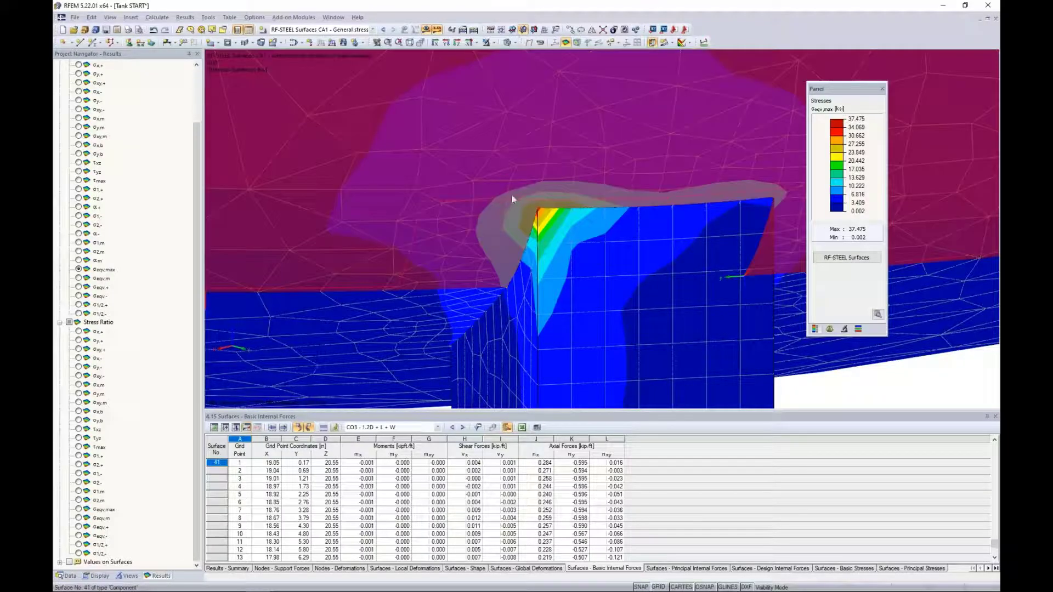
click(518, 308)
click(571, 284)
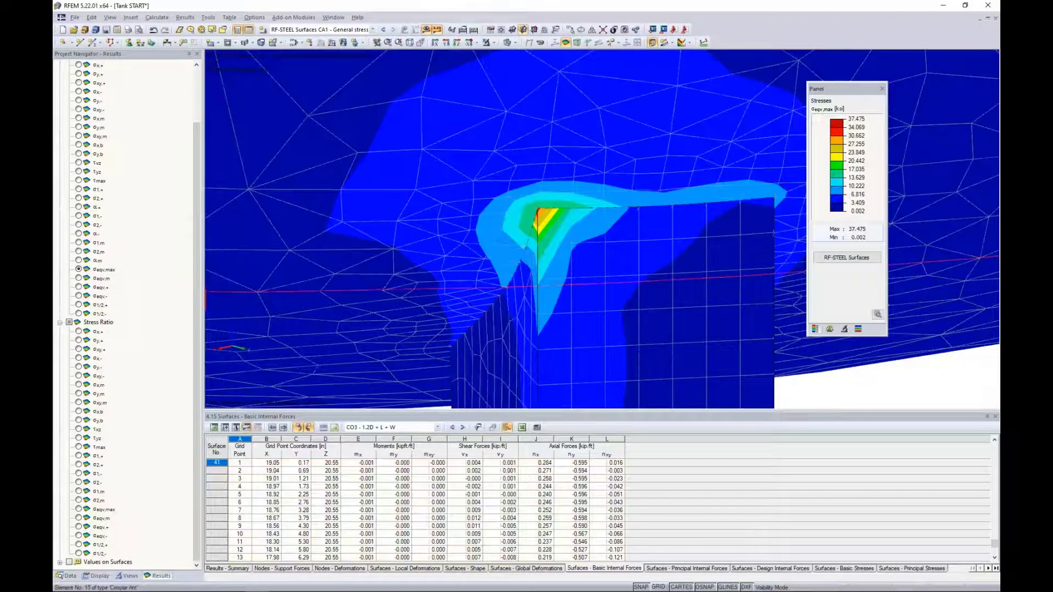
click(574, 269)
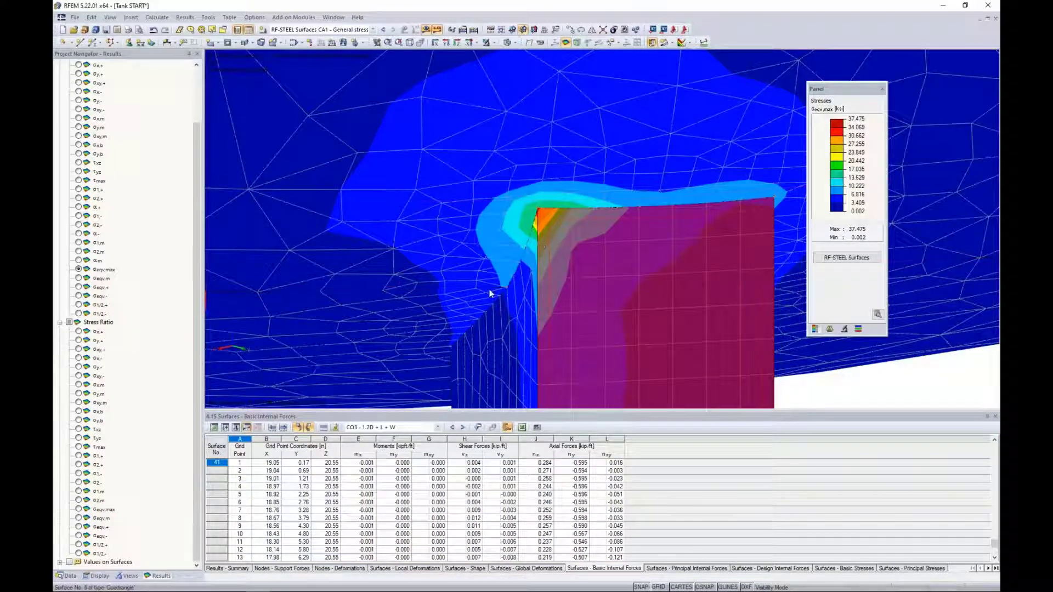
click(866, 391)
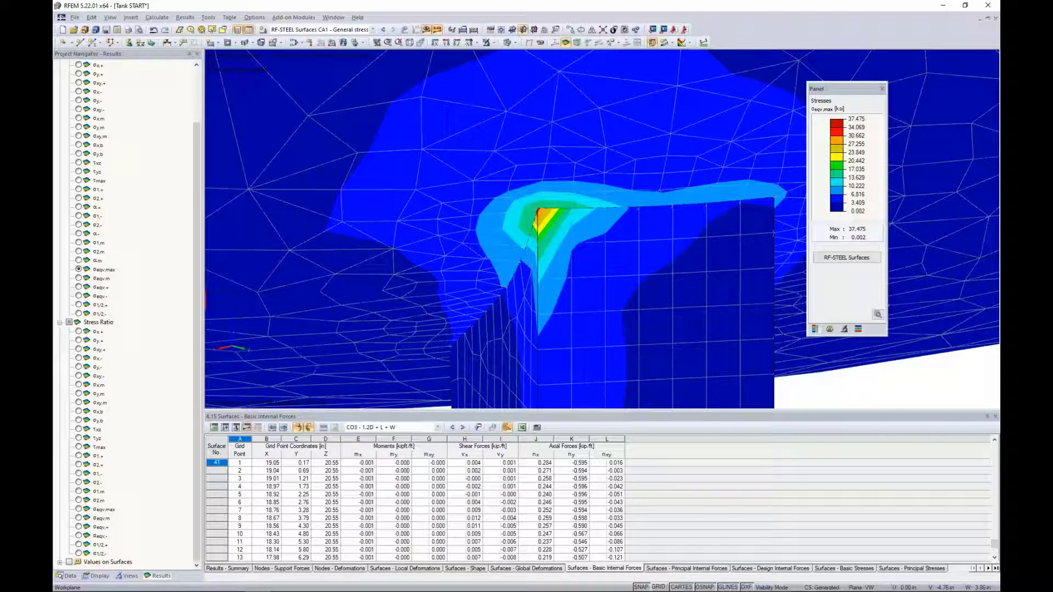
Step: Show the maximum von Mises equivalent surface stresses for load combination CO3 - 1.2D + L + W
click(317, 30)
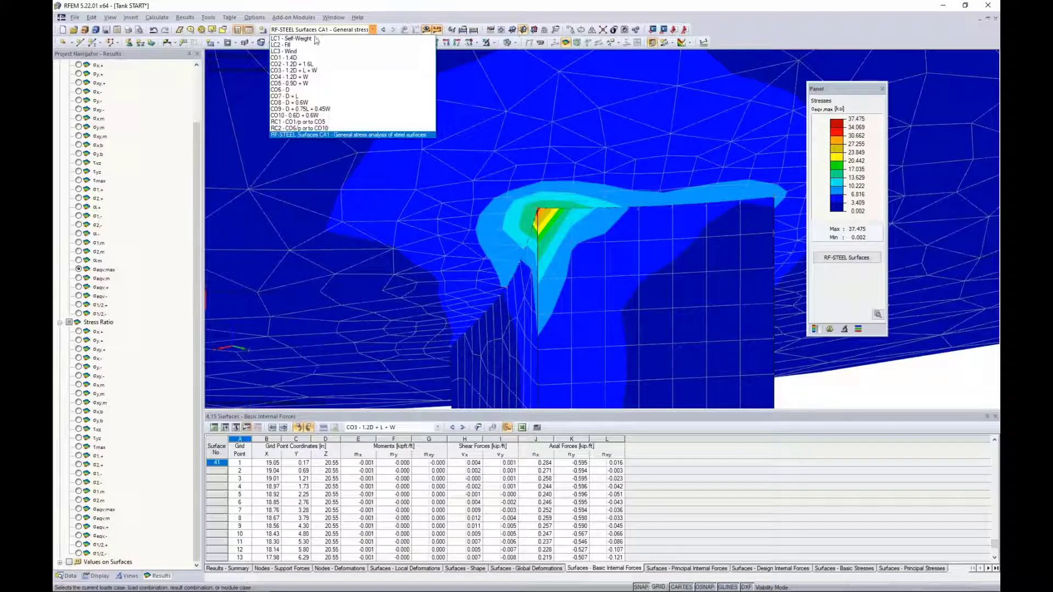
click(309, 69)
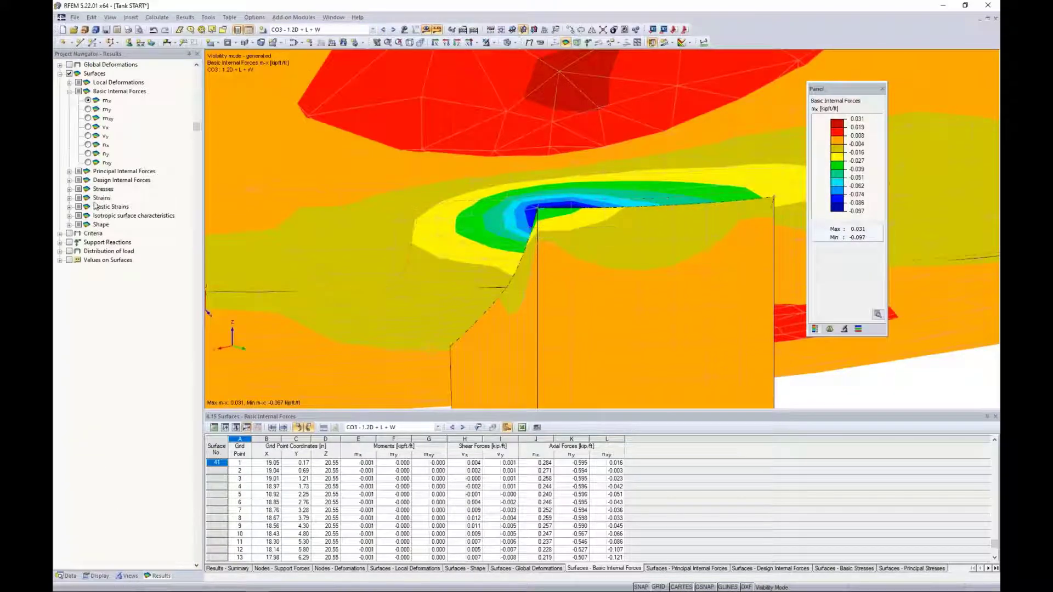
click(69, 91)
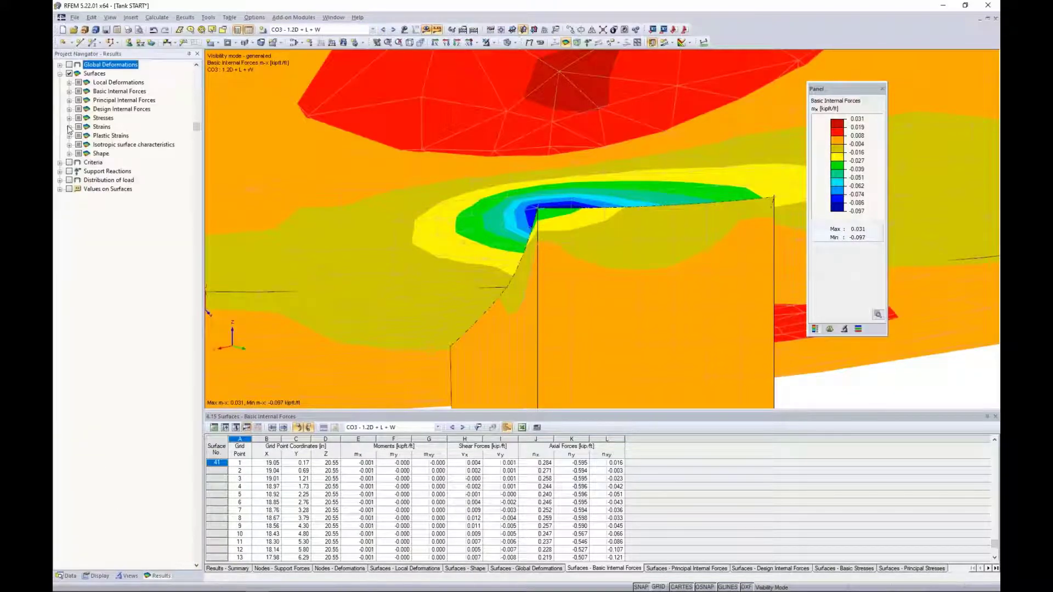
click(69, 118)
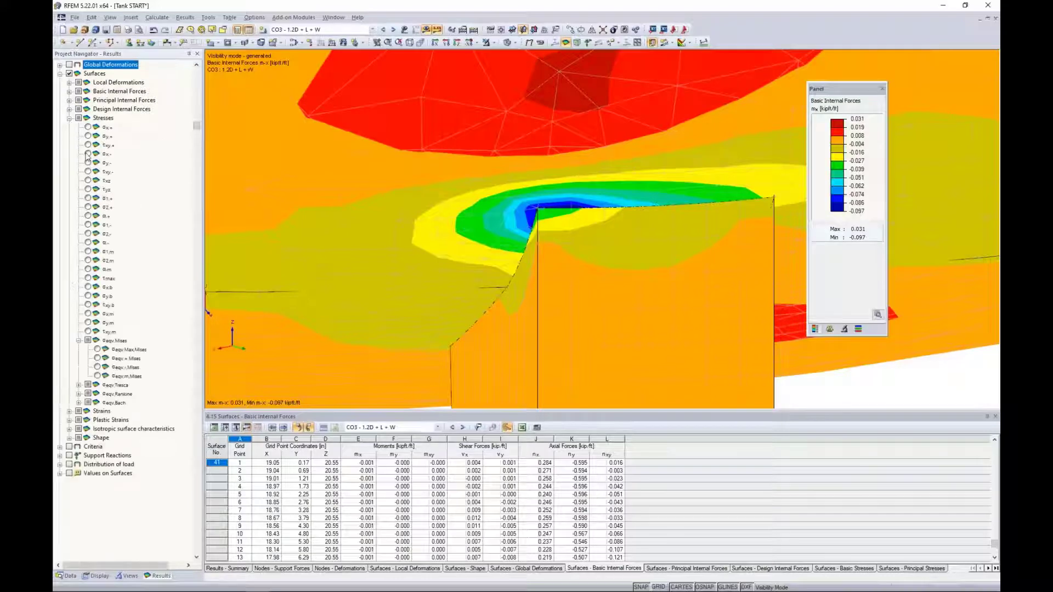
click(97, 349)
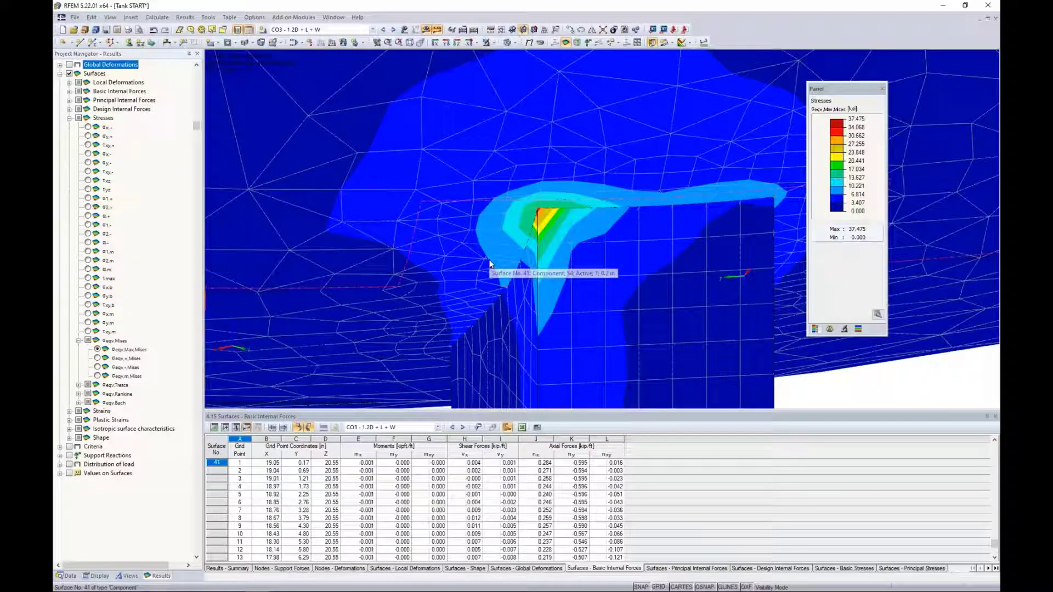
Step: Open the surface result display options for the distribution of internal forces and stresses
click(99, 575)
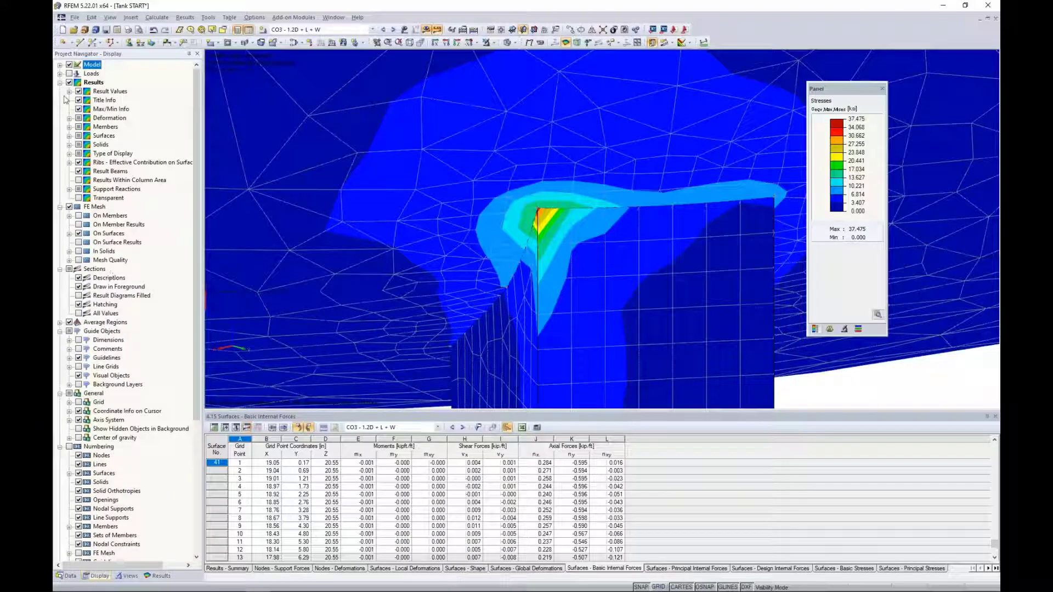
click(60, 73)
click(60, 64)
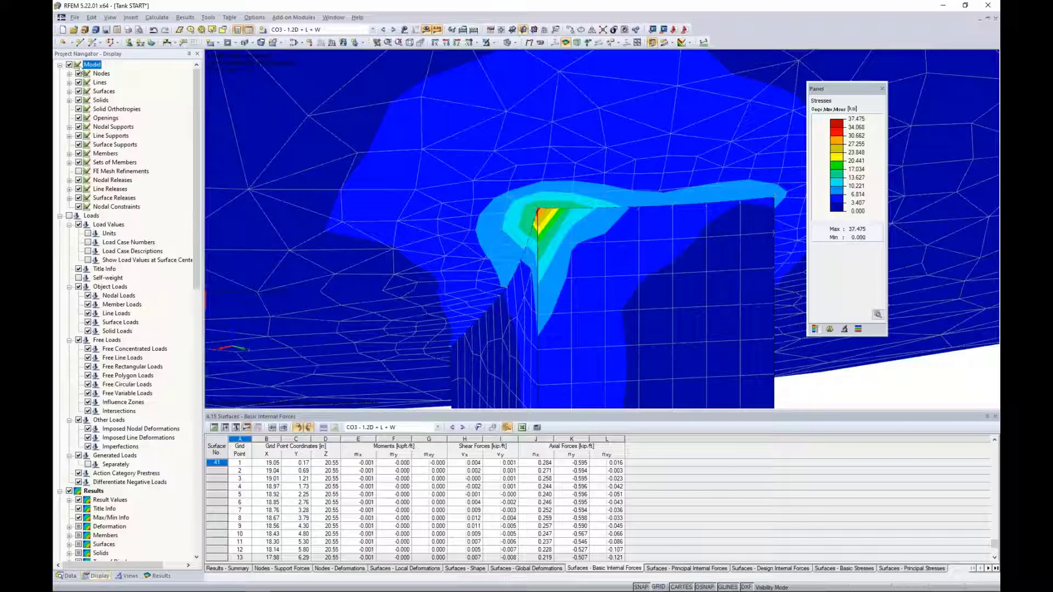
click(60, 65)
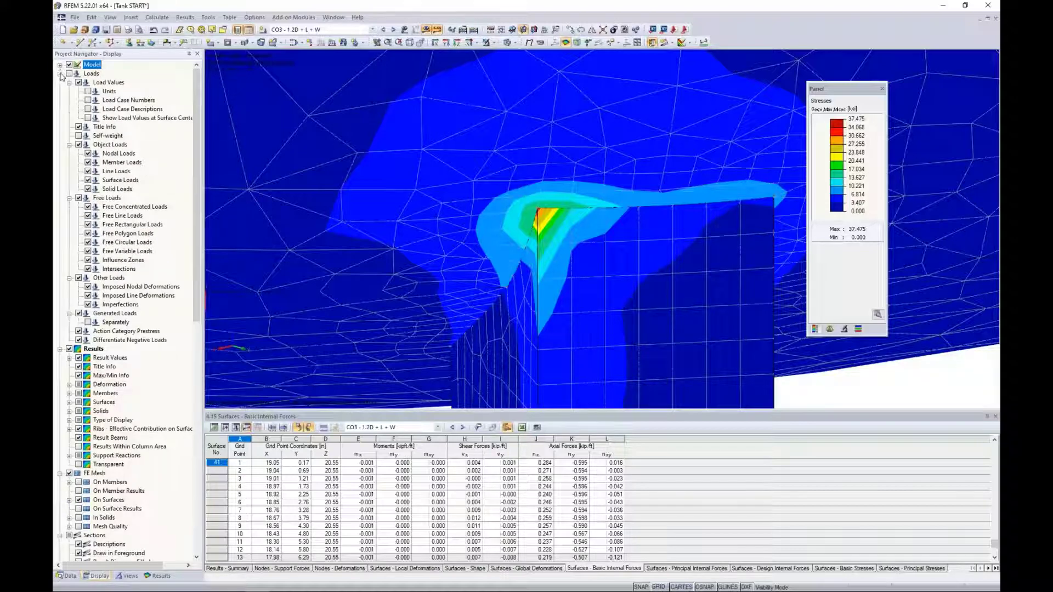
click(59, 73)
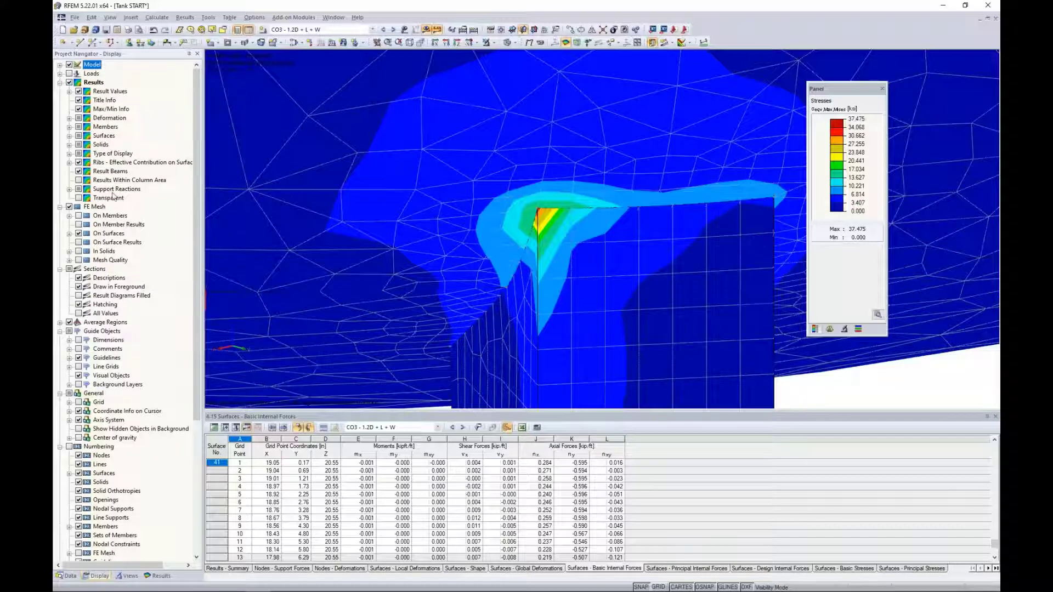
click(69, 136)
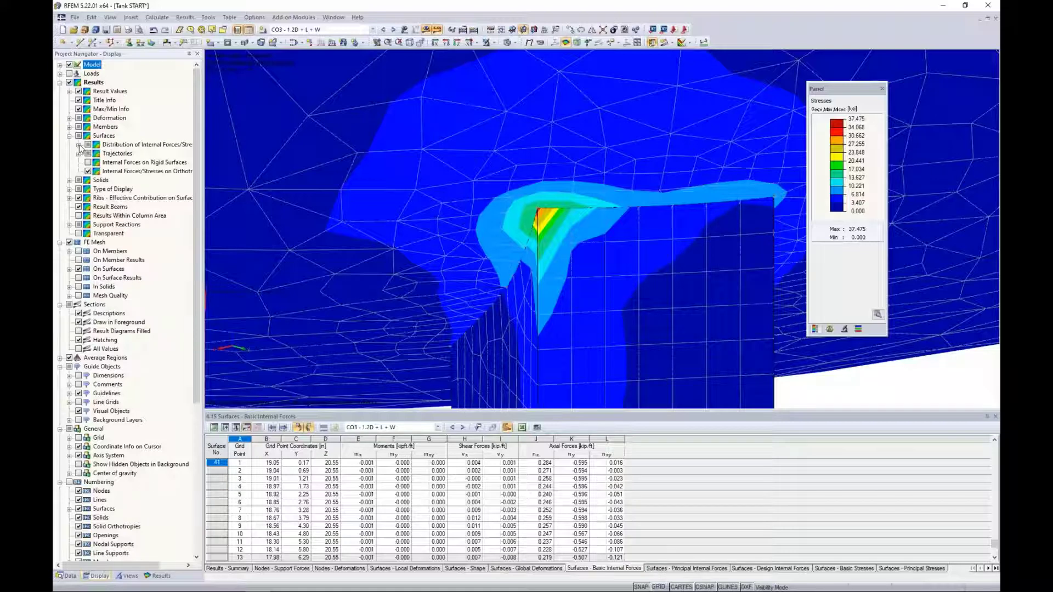
click(79, 145)
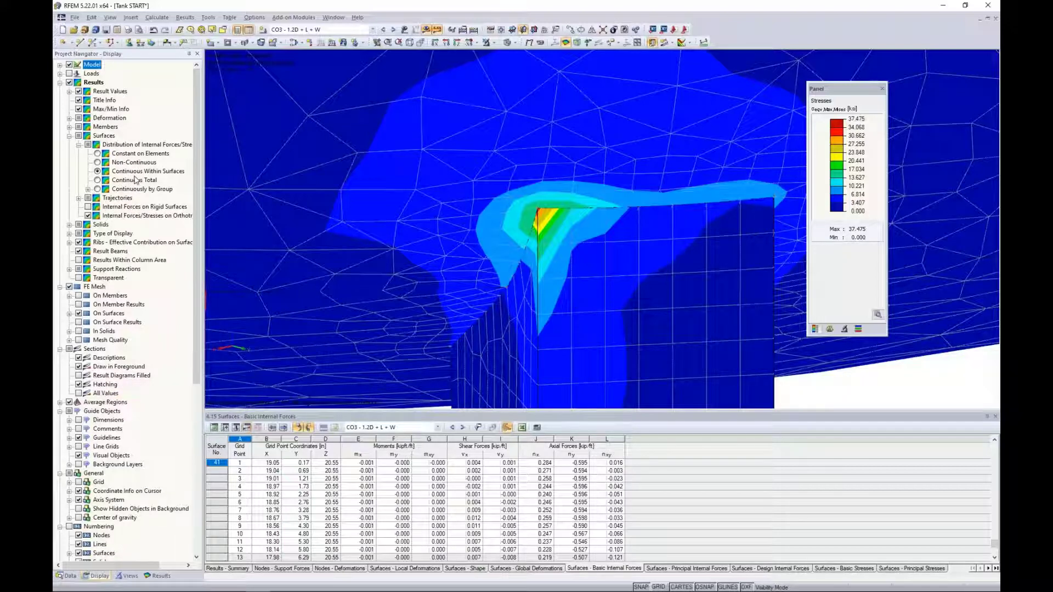
Step: Switch to the PowerPoint slide show and advance to the Display of Surface Results slide
key(super+Tab)
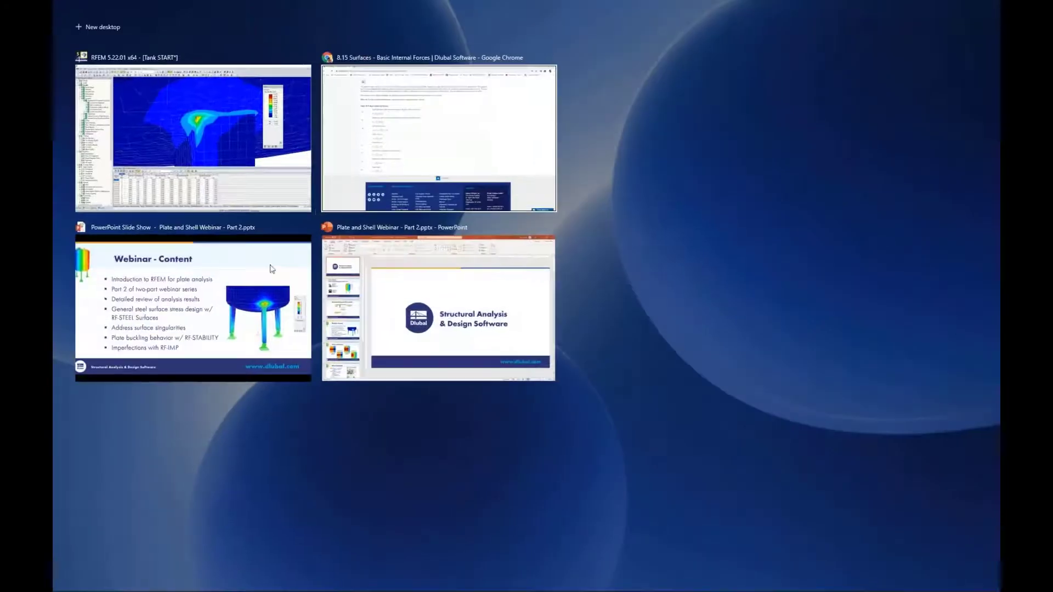
click(205, 304)
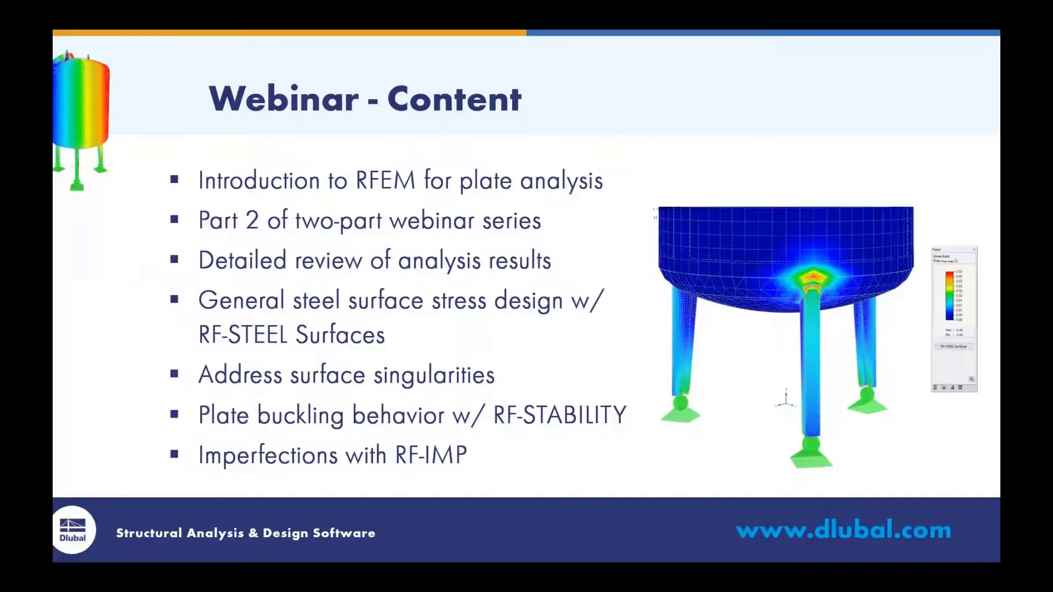
key(Right)
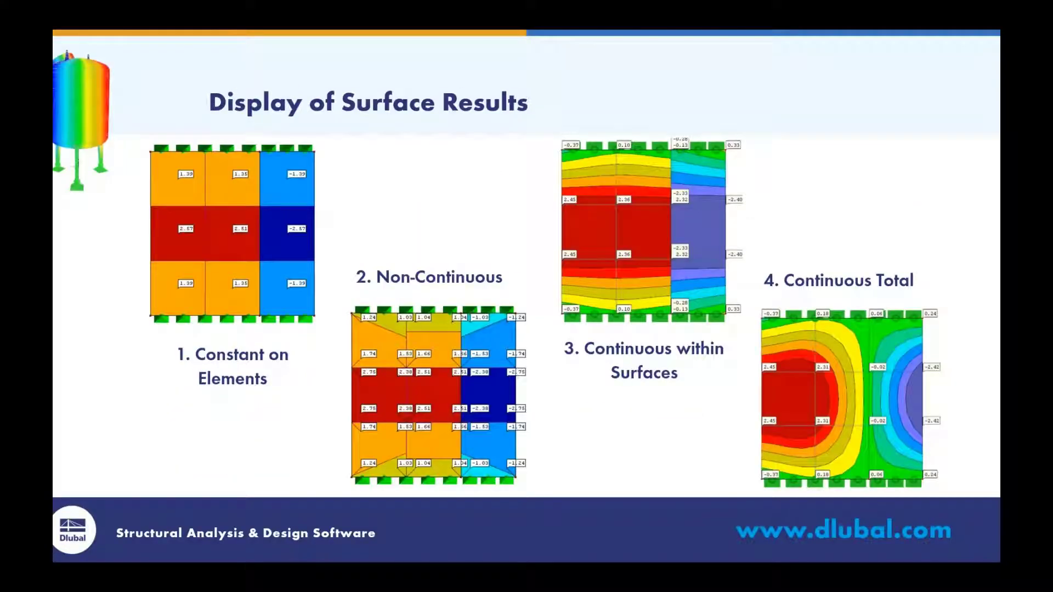
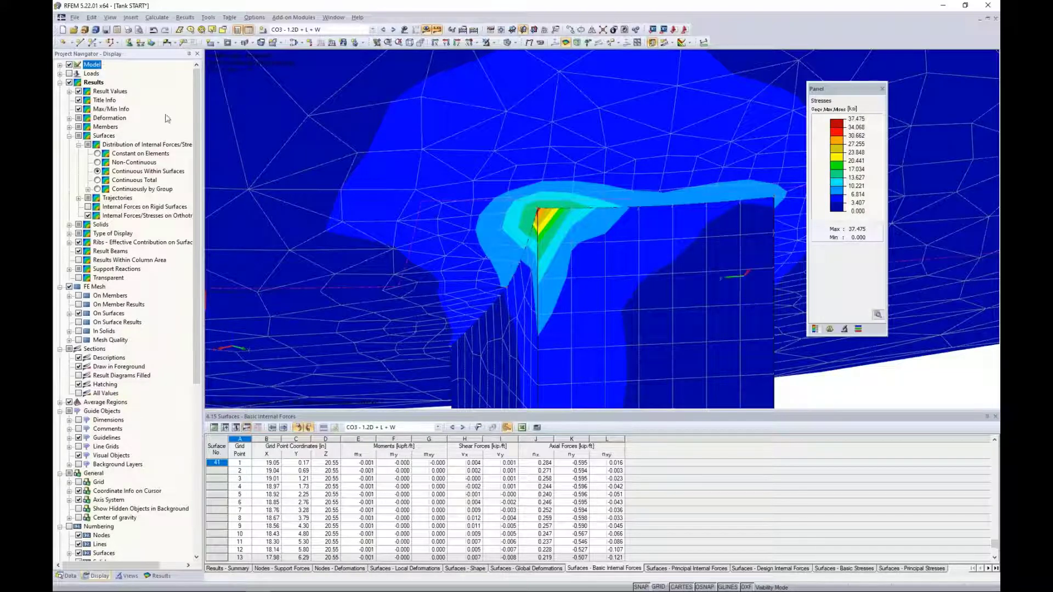
Step: In RFEM, set the surface result distribution to Constant on Elements and open the RF-STEEL Surfaces module
click(97, 154)
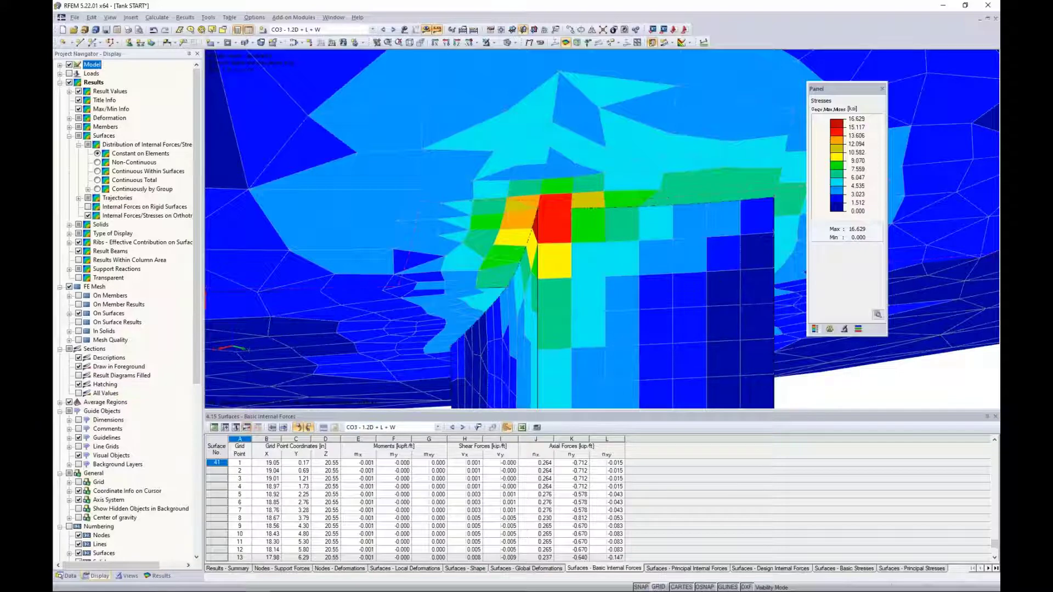
click(69, 577)
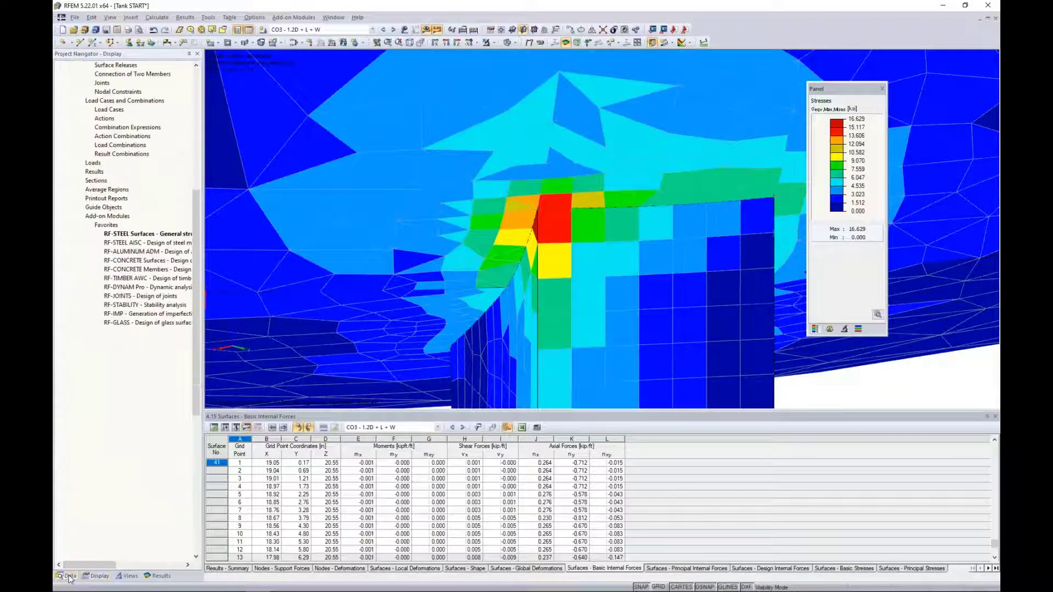
double_click(149, 236)
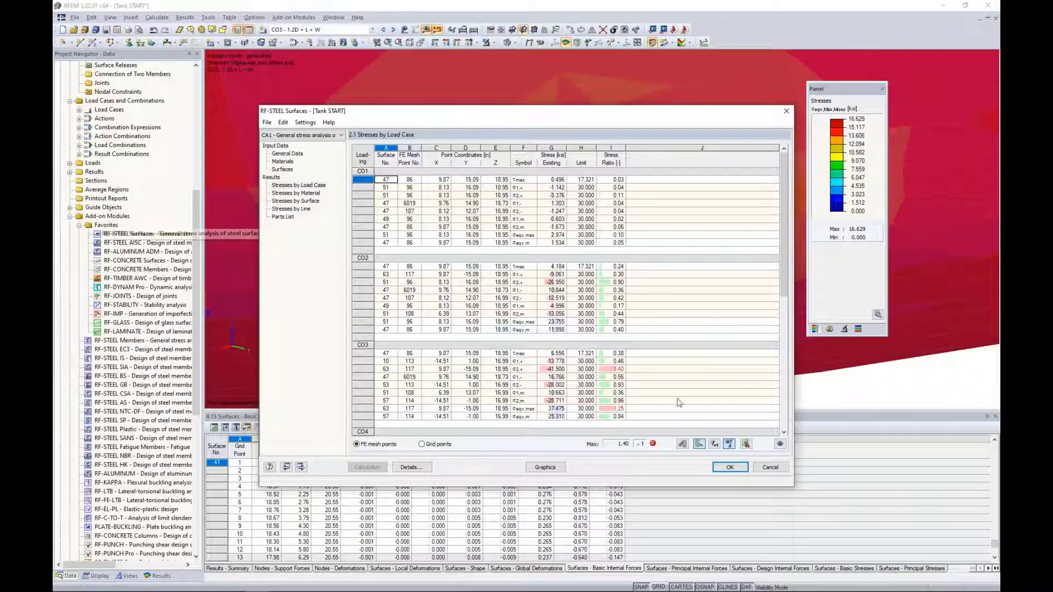
Step: Filter the Stresses by Load Case table to rows with a stress ratio above 1 and reposition the module window
click(715, 445)
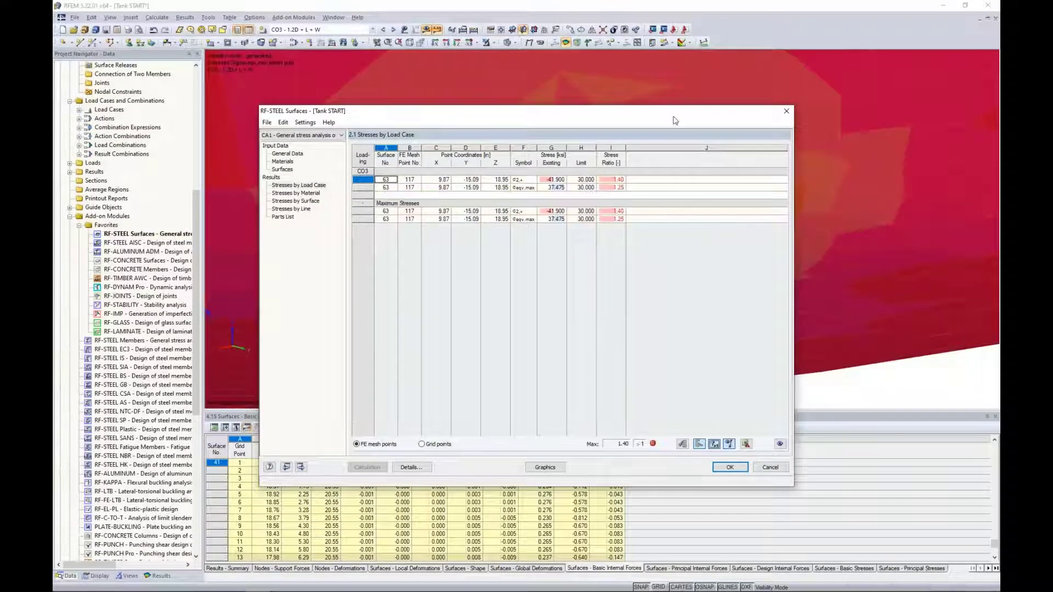
drag(677, 116, 673, 240)
drag(663, 288, 680, 142)
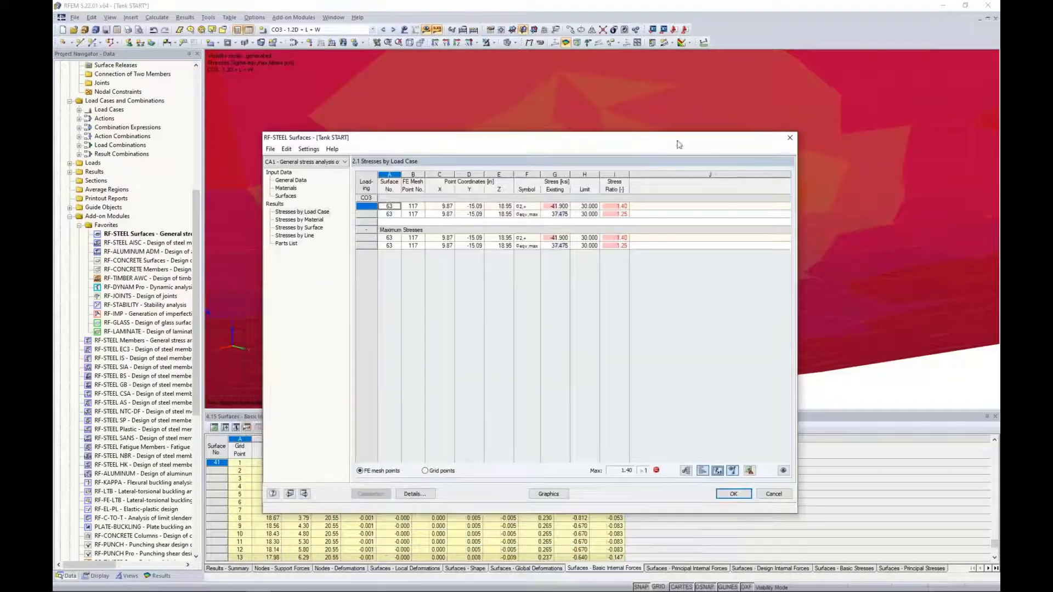
Step: Show the Stresses by Surface results filtered to rows with a stress ratio above 1
click(308, 228)
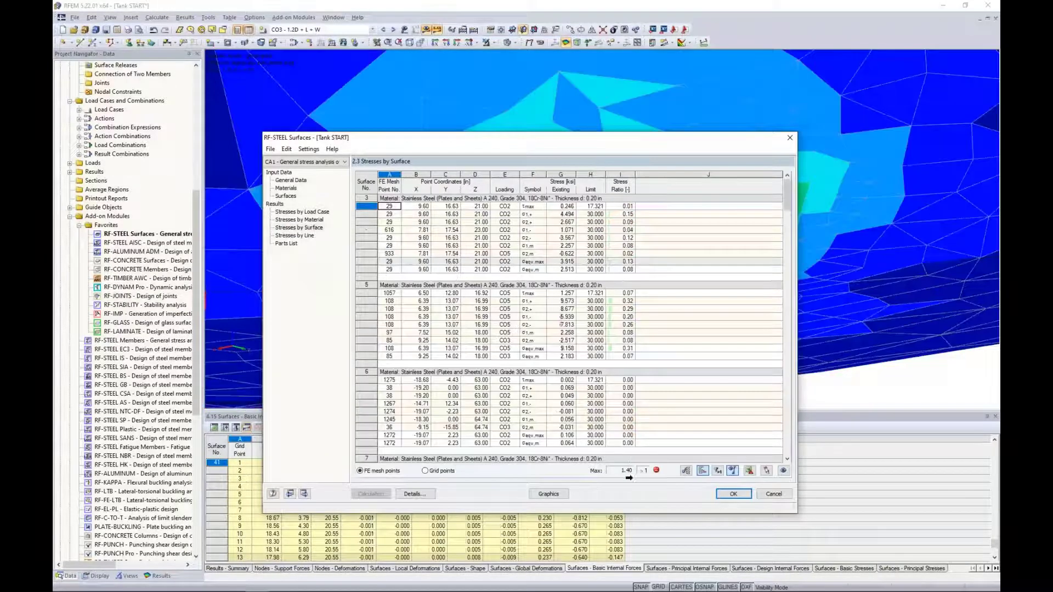
click(717, 471)
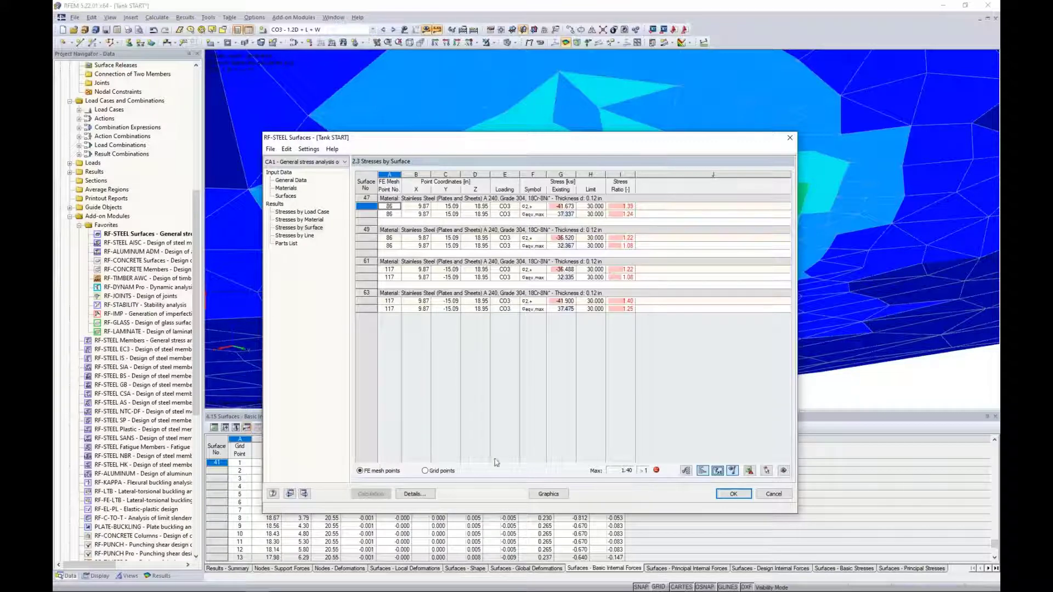
Step: Set the module's distribution of internal forces to Constant on elements in the calculation details and recalculate the results
click(415, 494)
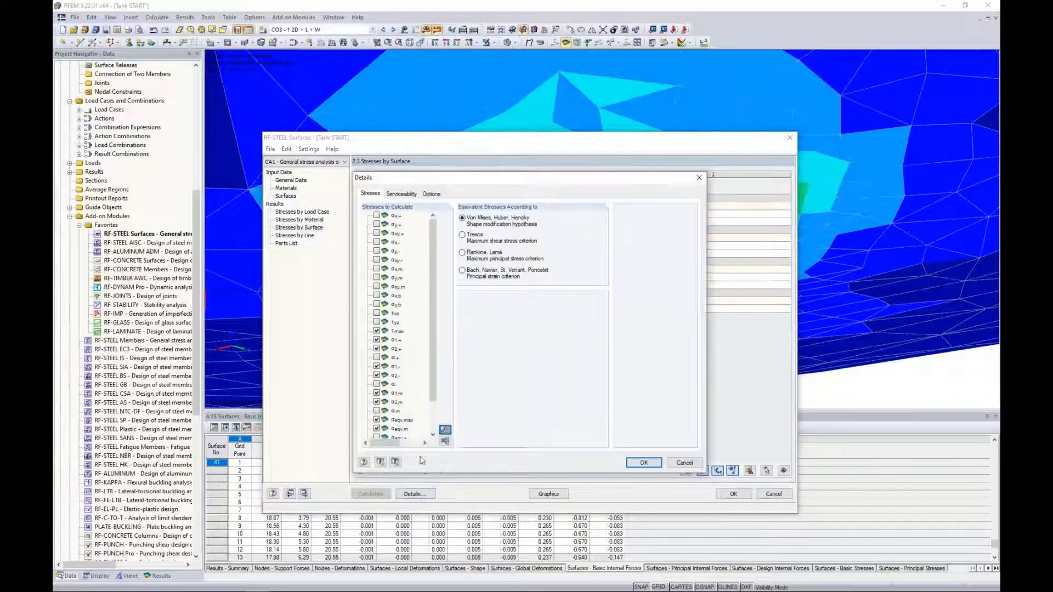
click(431, 195)
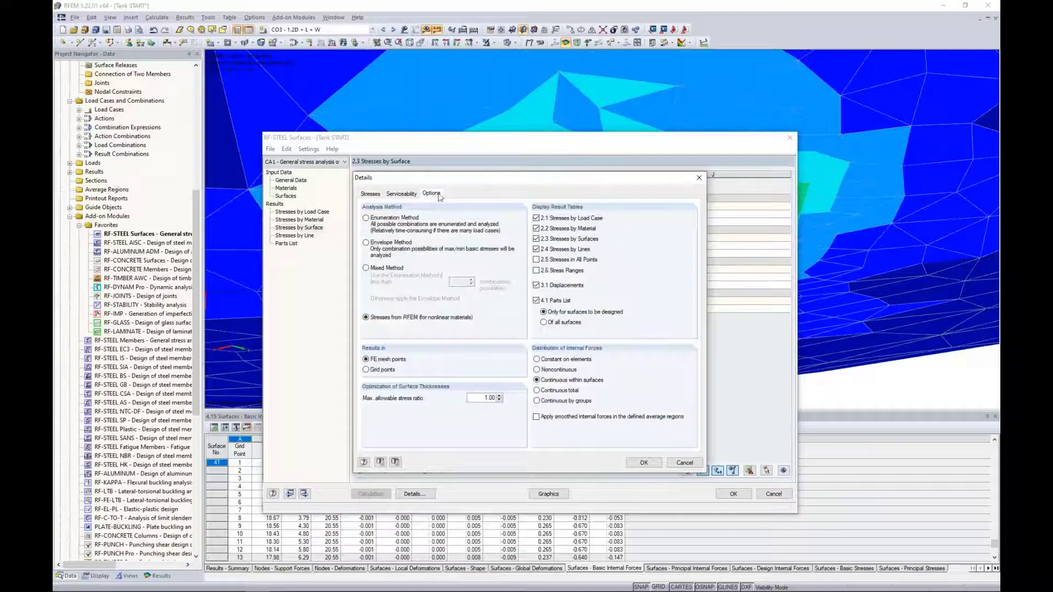
click(542, 360)
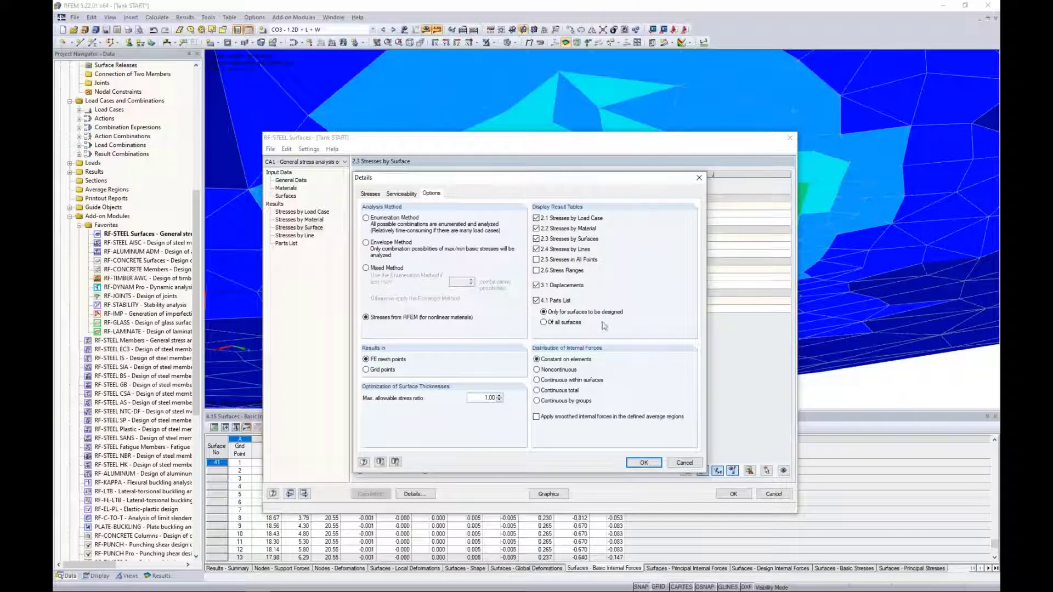
click(644, 462)
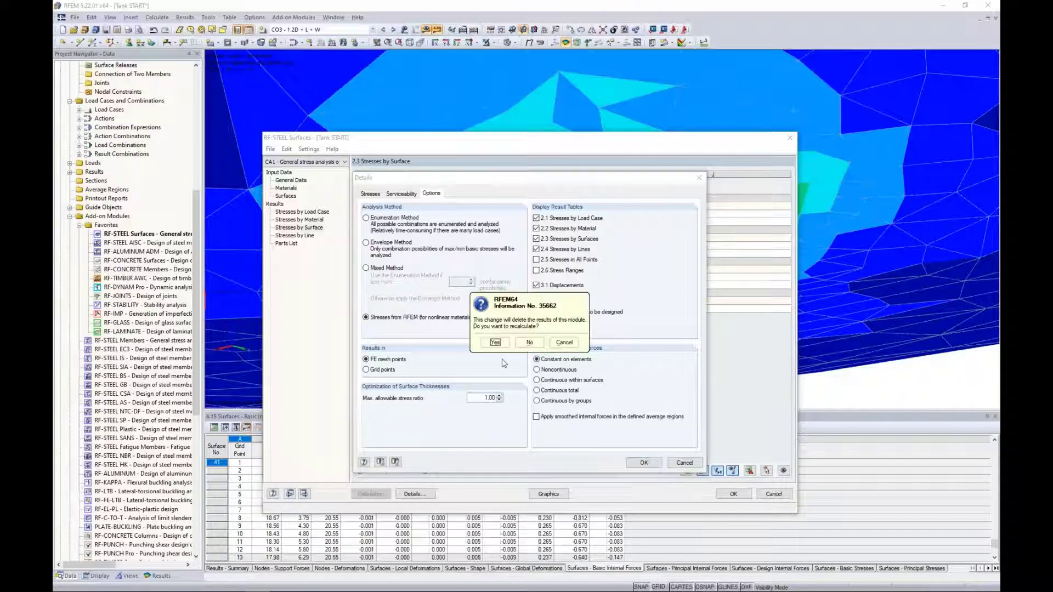
click(499, 342)
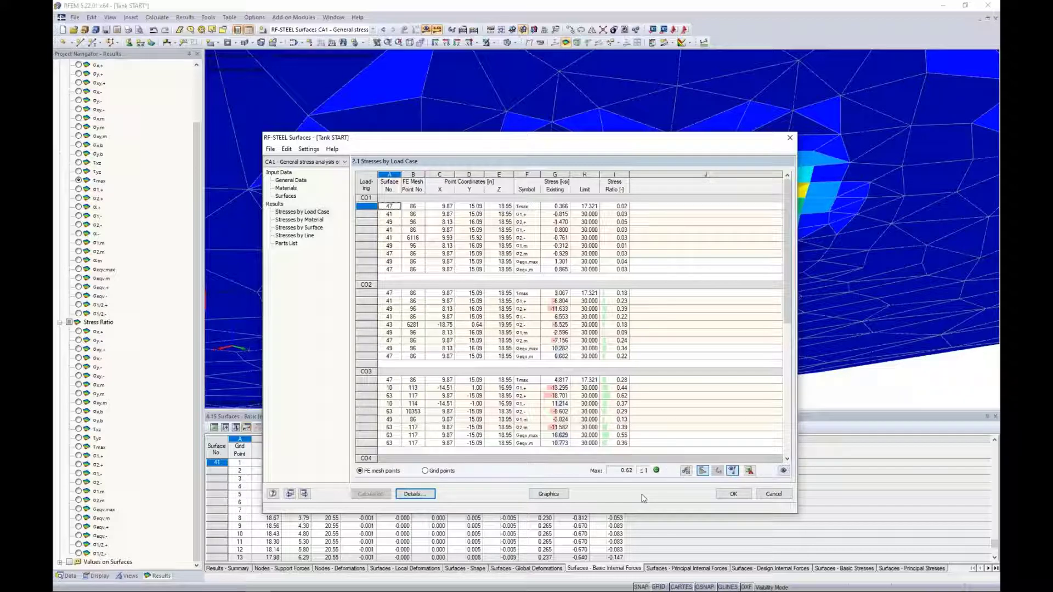
Step: Display the maximum equivalent stress graphically from a σeqv,max row of Stresses by Surface and examine the distribution around the leg-to-tank connection
click(292, 229)
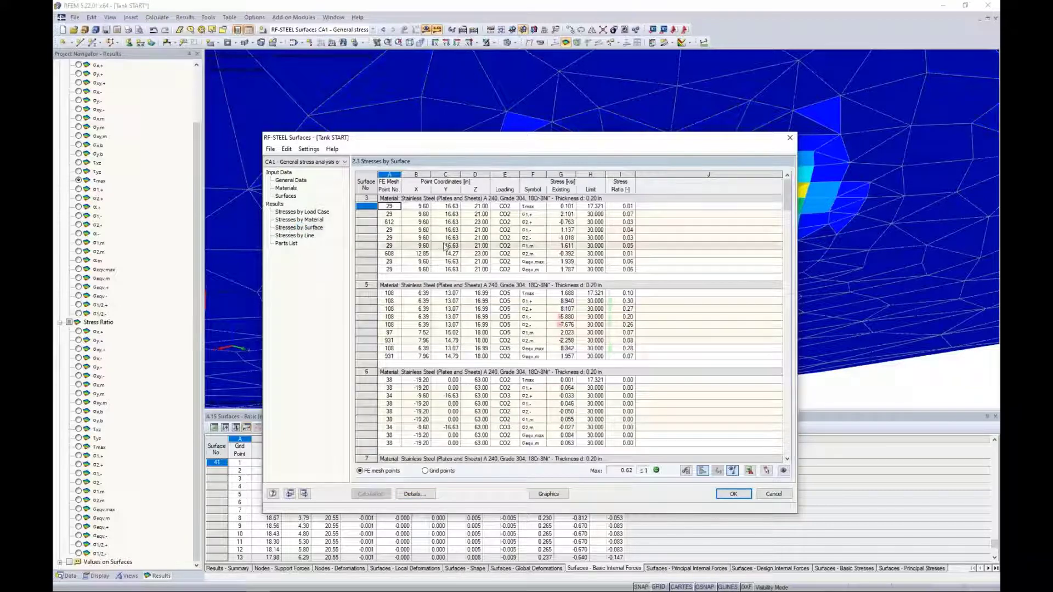
click(518, 349)
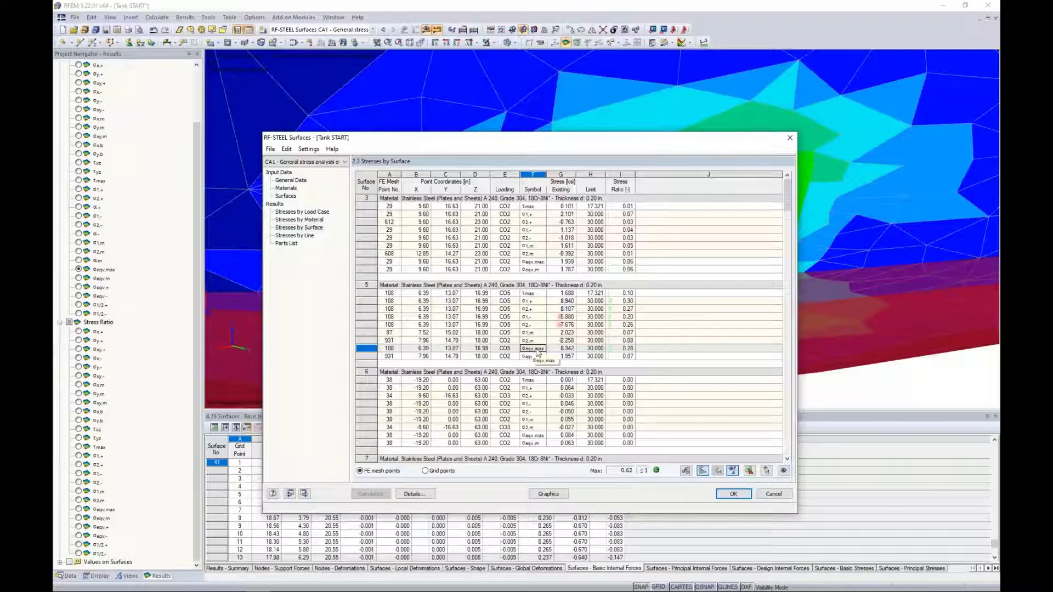
click(547, 495)
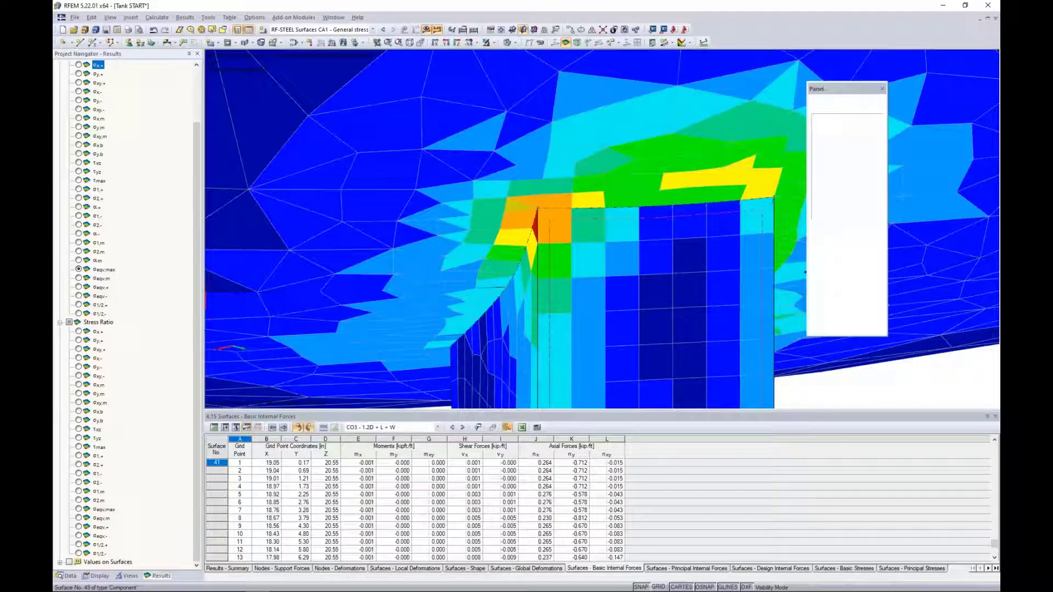
scroll(542, 215, down, 4)
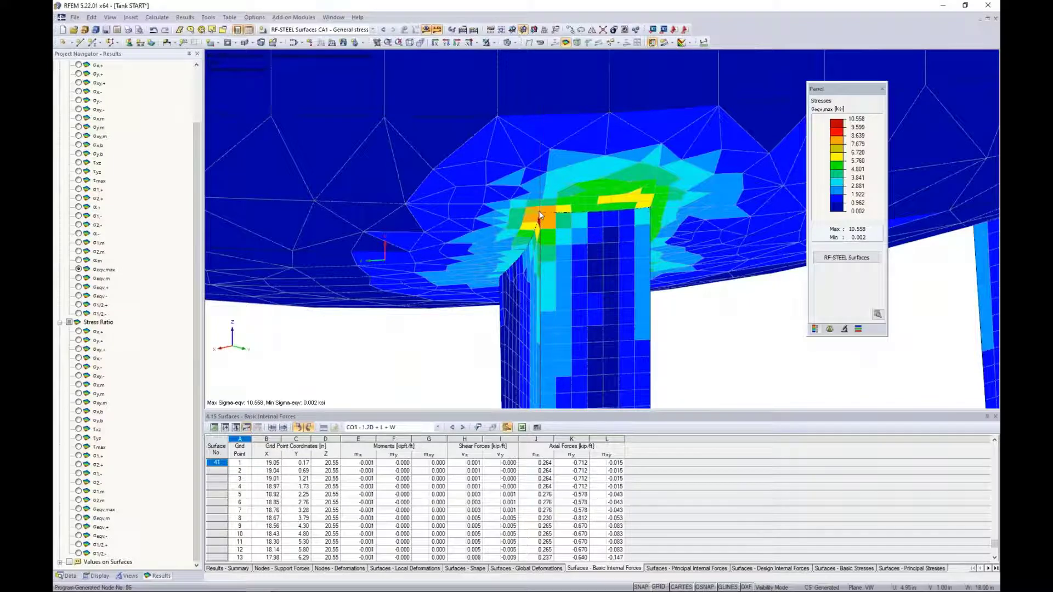
scroll(540, 219, up, 3)
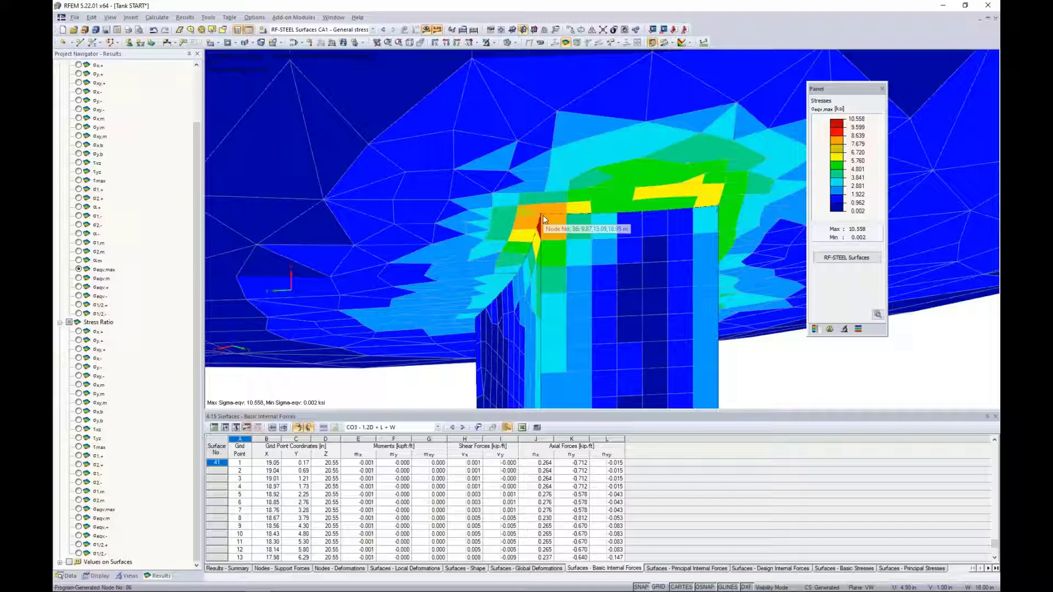
scroll(543, 215, down, 5)
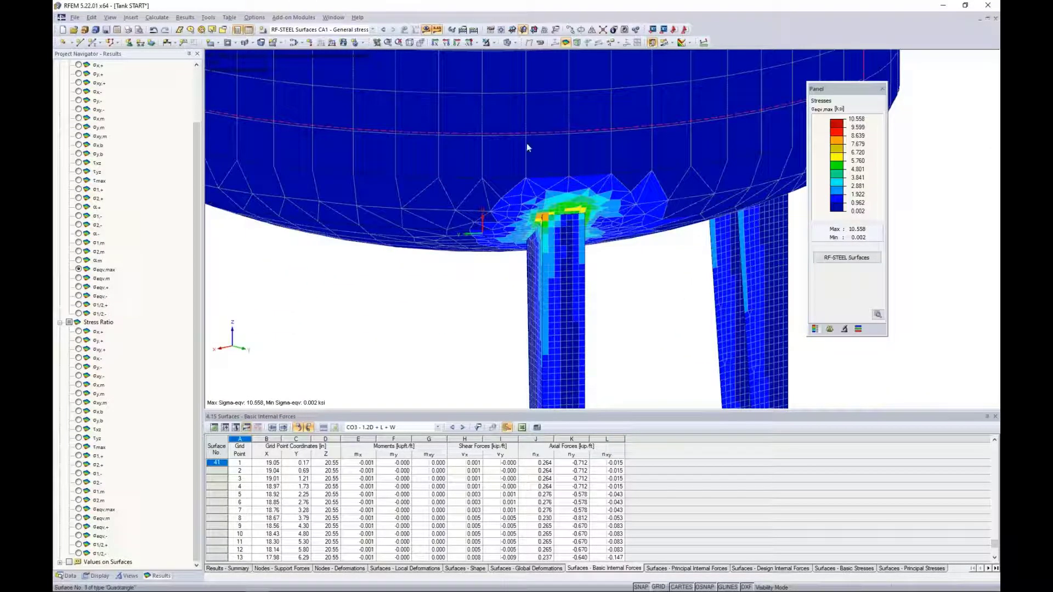
scroll(511, 203, up, 3)
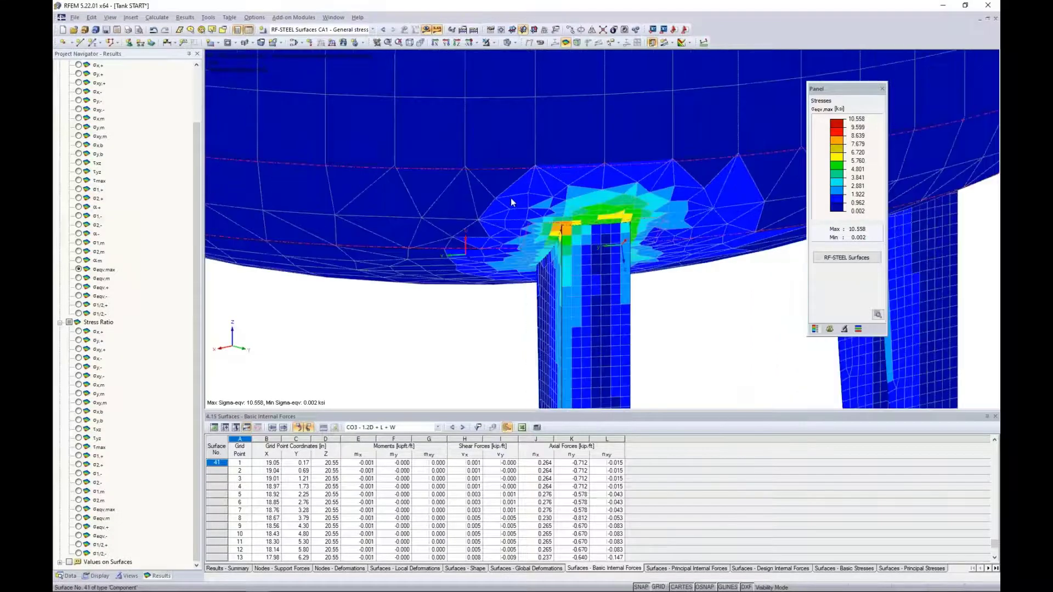
scroll(511, 199, up, 3)
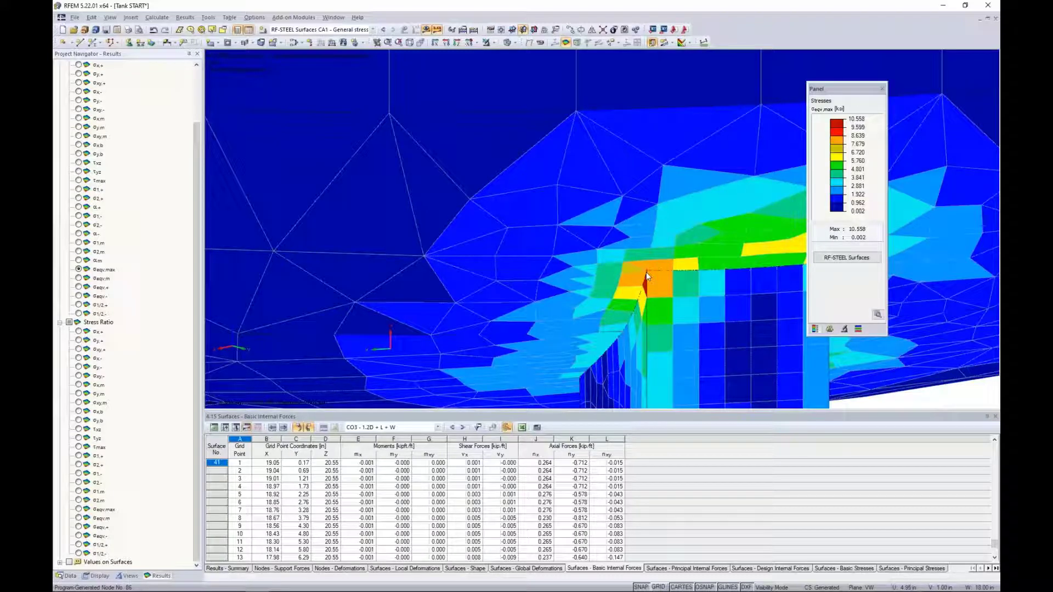
Step: Create a new average region and assign surfaces 41, 47 and 49 at the leg-to-tank connection to it
click(68, 576)
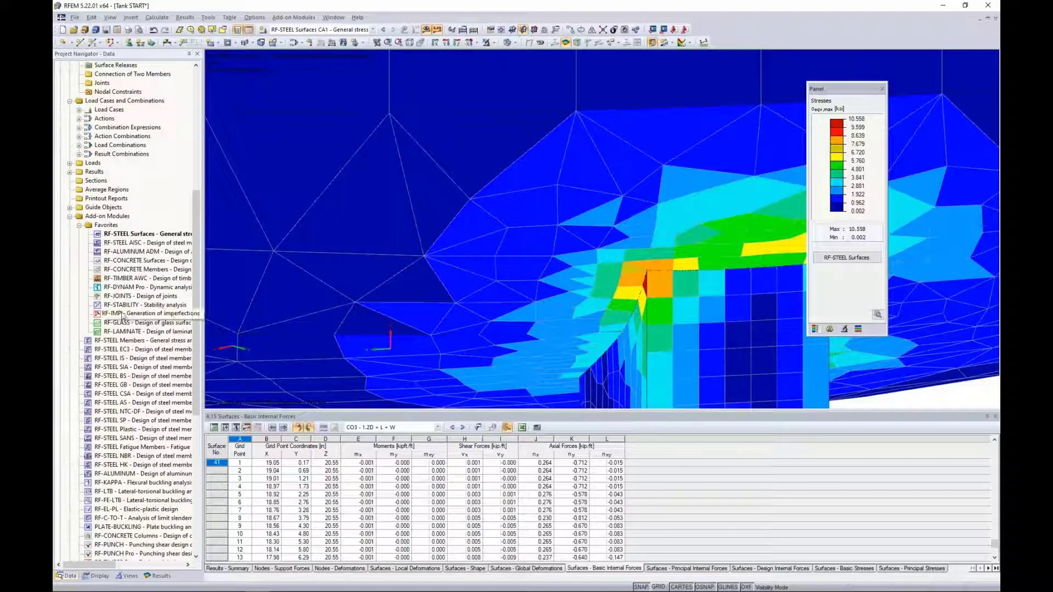
scroll(124, 317, up, 10)
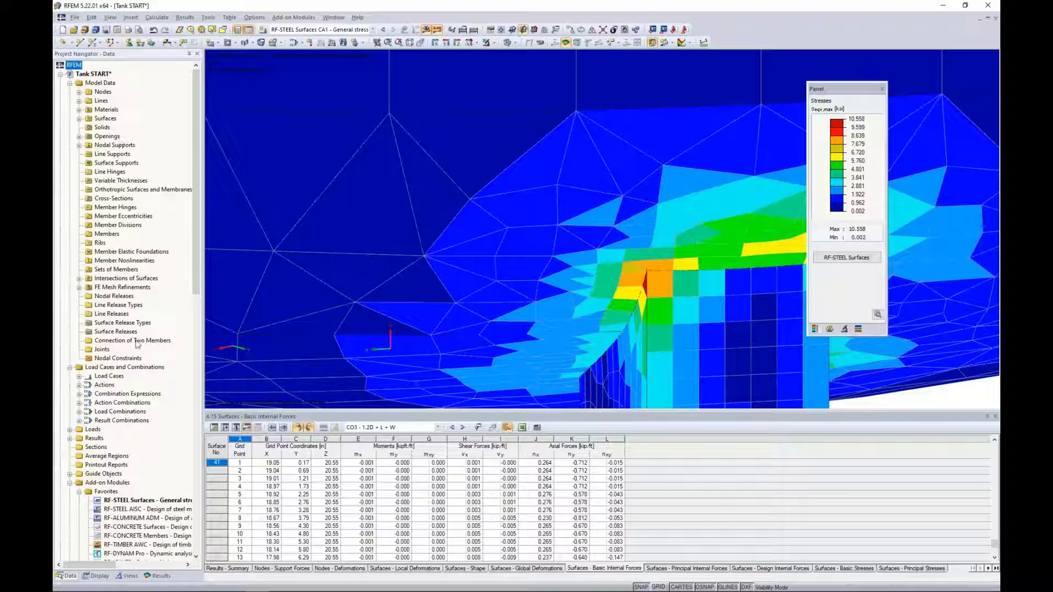
right_click(123, 459)
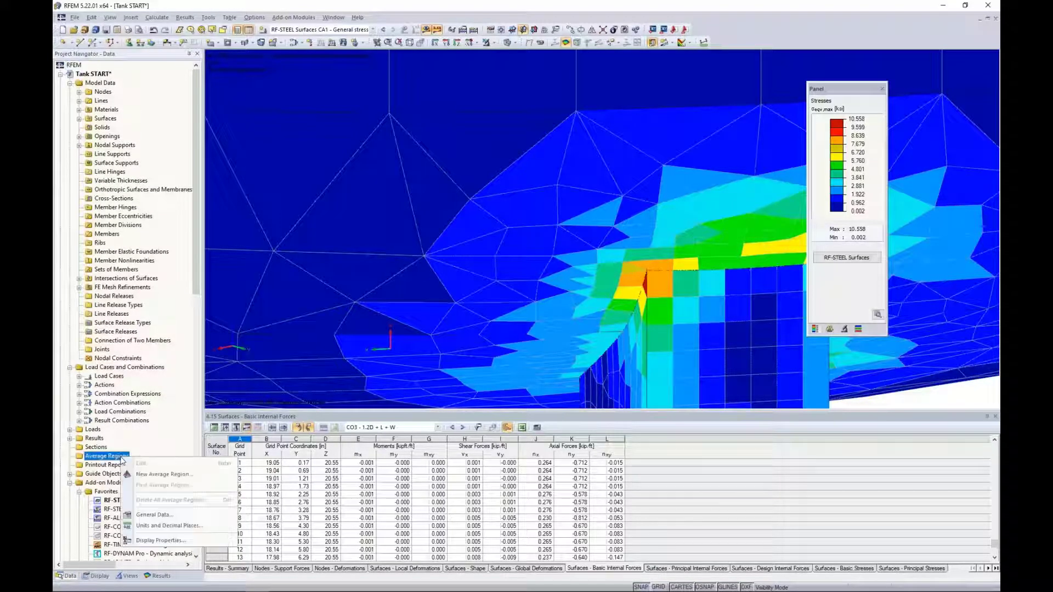
click(144, 475)
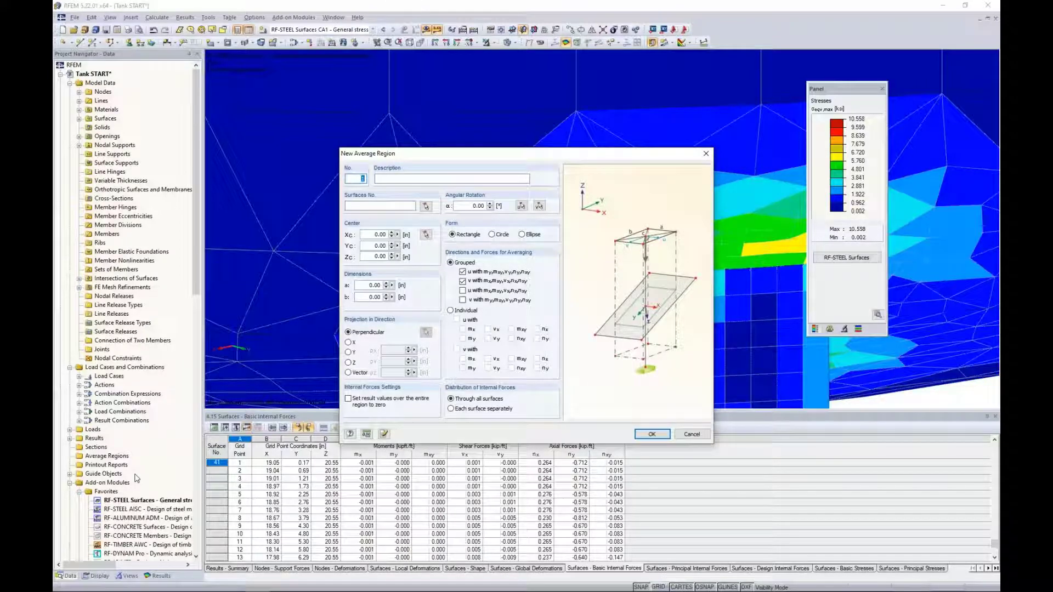
click(426, 207)
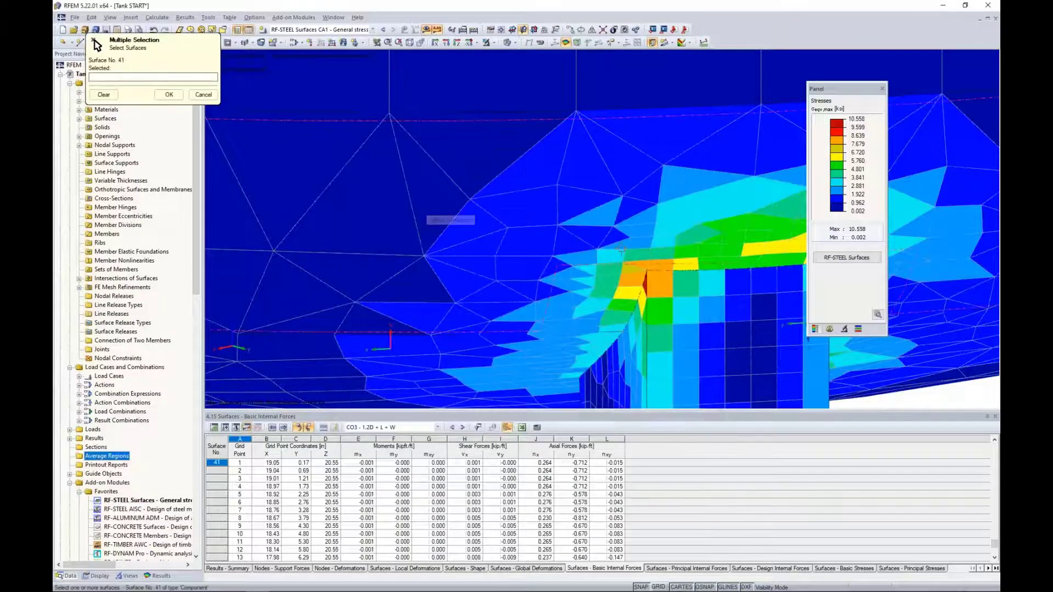
click(600, 245)
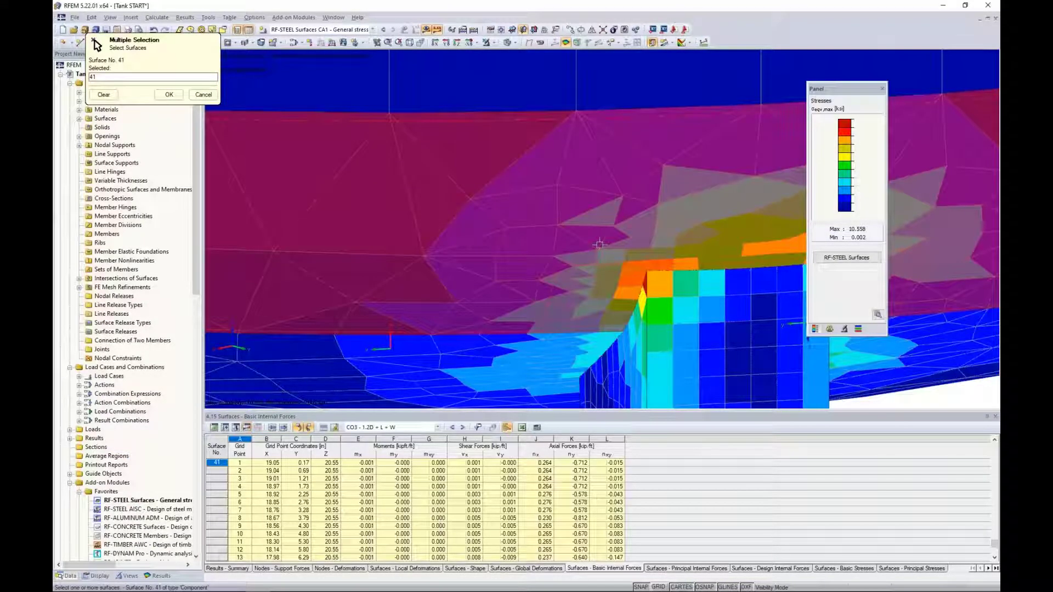
click(775, 406)
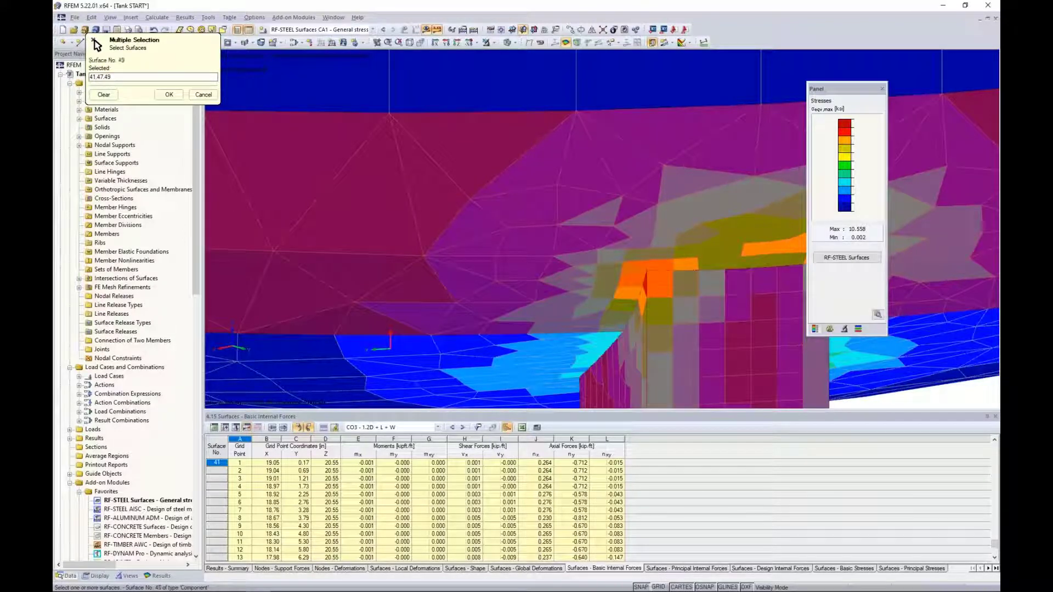
click(169, 94)
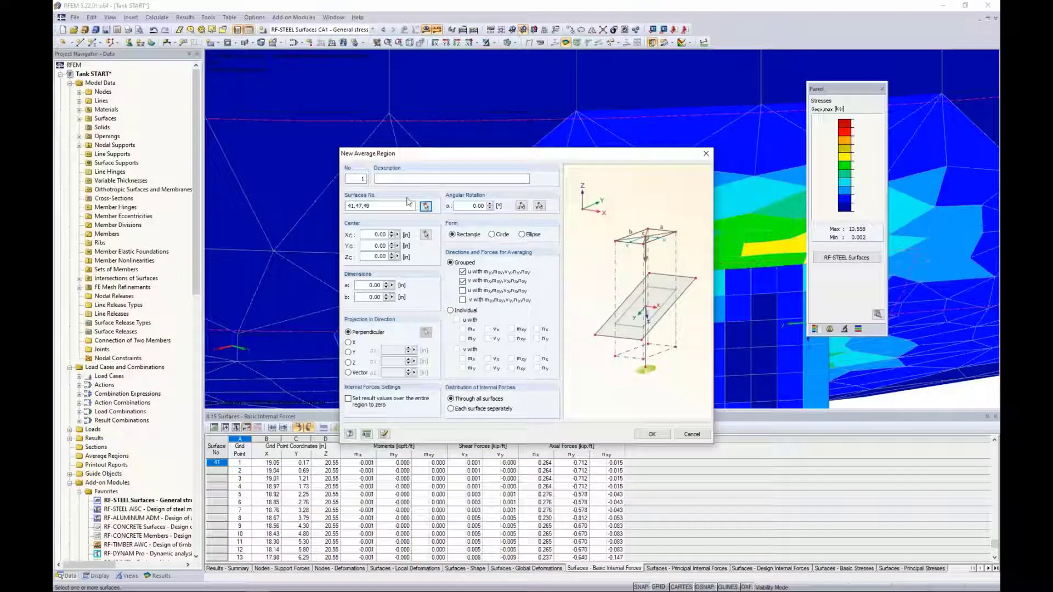
Step: Make the average region a circle of 2.00 in diameter centred on the peak-stress corner node 86, and enable all four grouped averaging directions
click(491, 236)
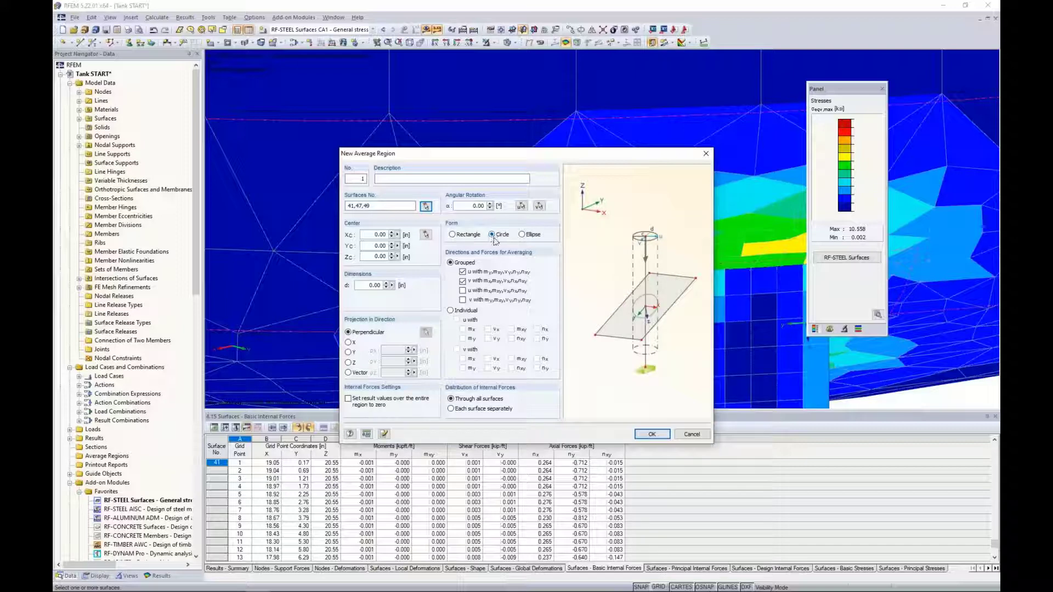
click(366, 285)
text(2)
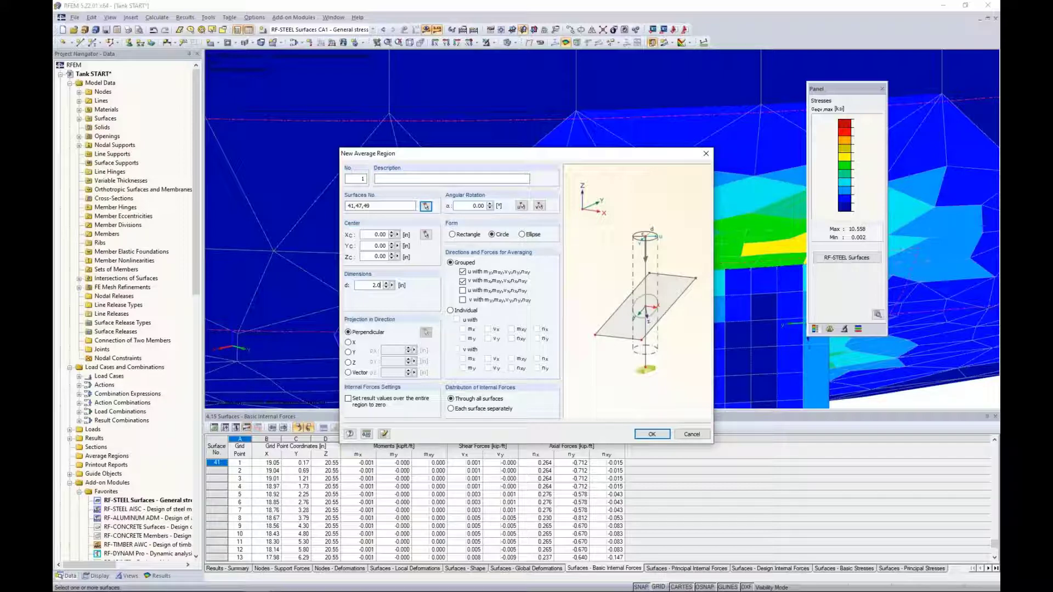
click(426, 235)
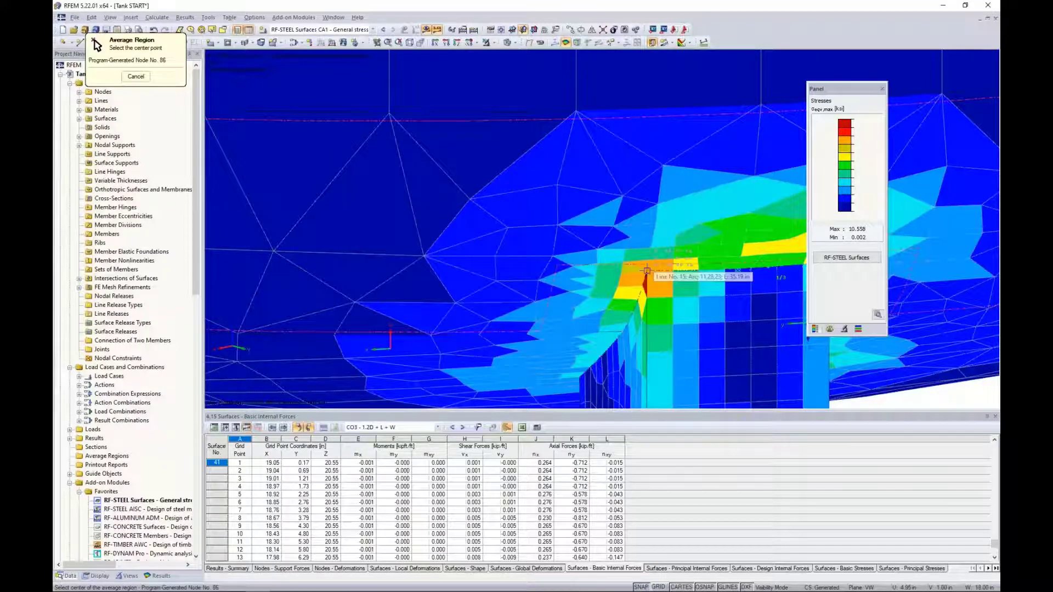
click(645, 270)
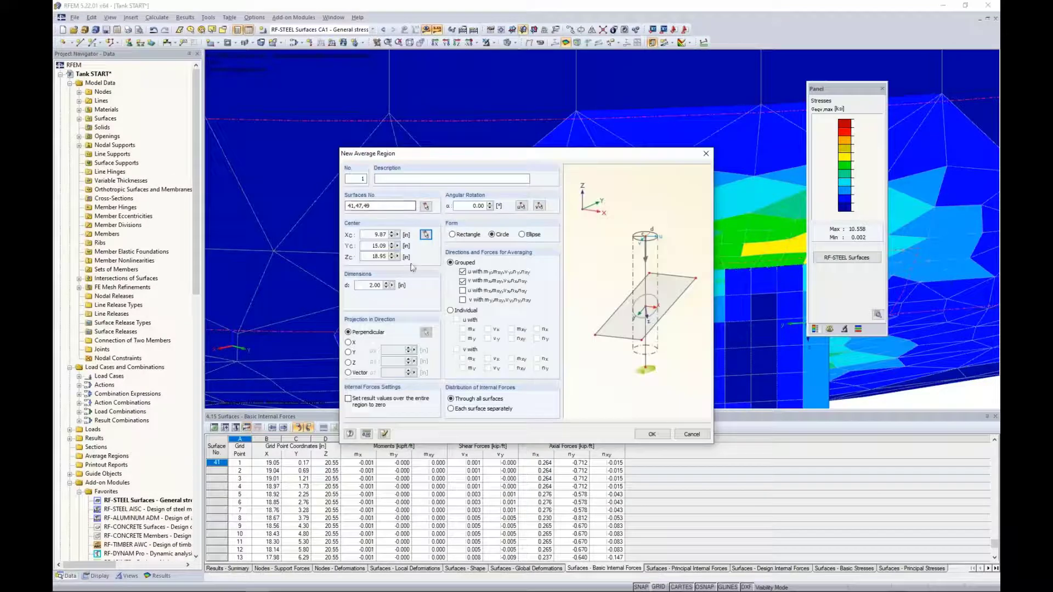
click(462, 290)
click(463, 300)
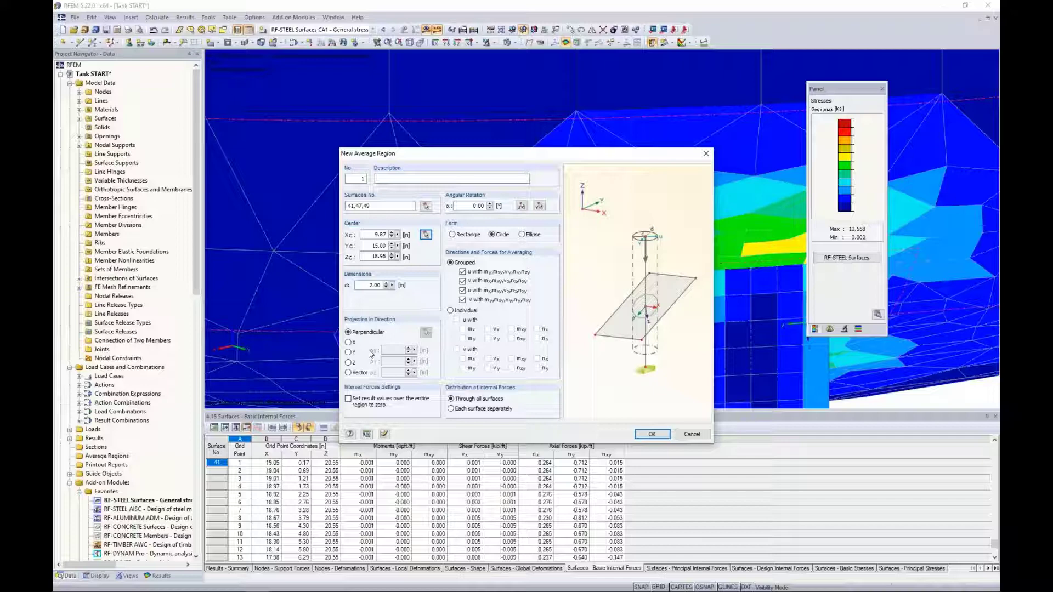
Step: Set the average region's projection direction to Vector, start picking its two points, and show the whole model without results
click(349, 373)
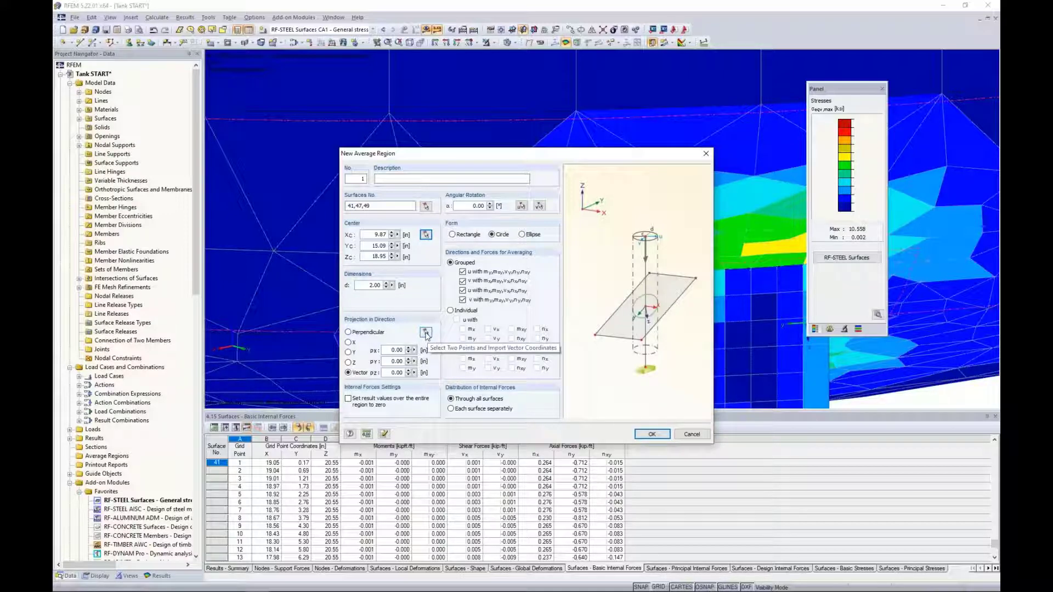
click(426, 333)
scroll(516, 157, up, 4)
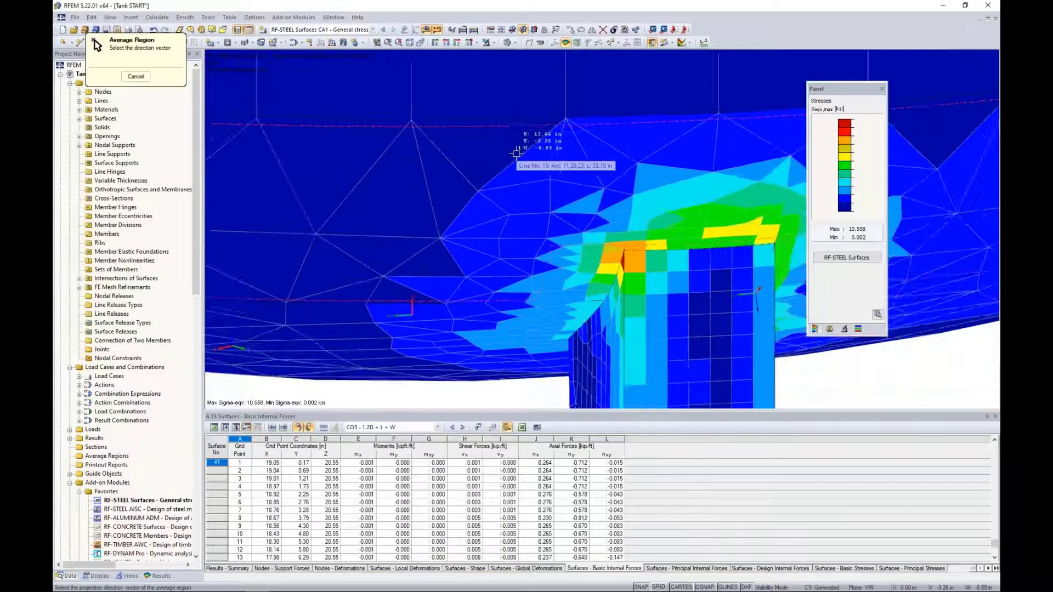
scroll(516, 153, down, 8)
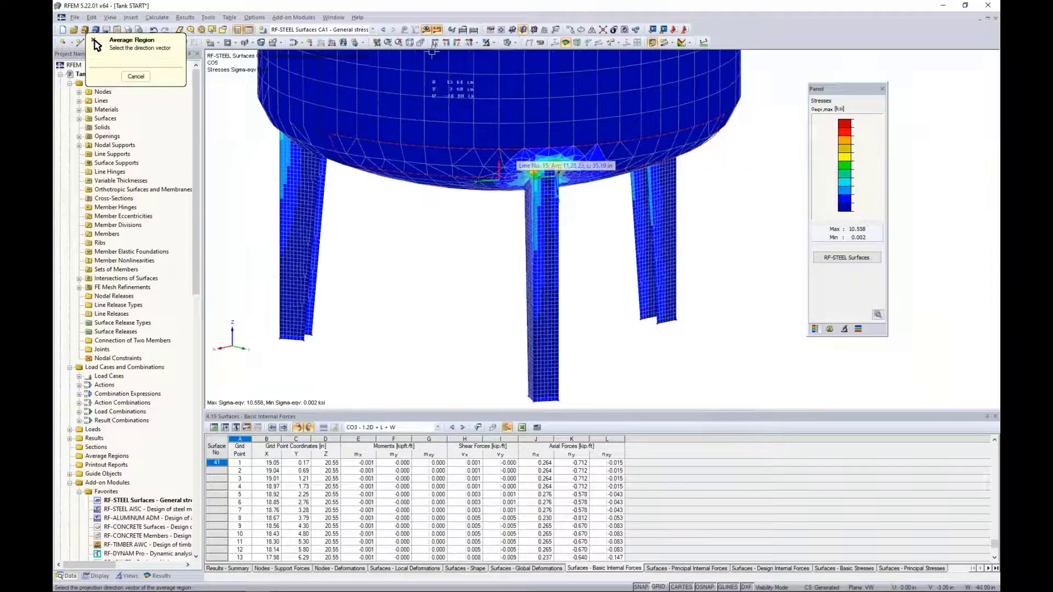
click(426, 30)
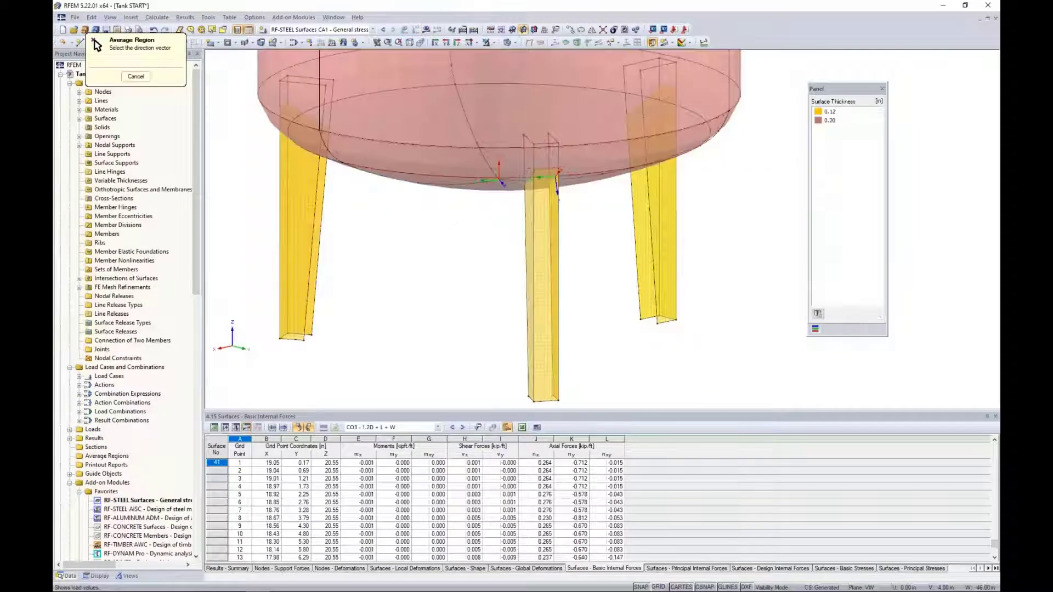
click(492, 44)
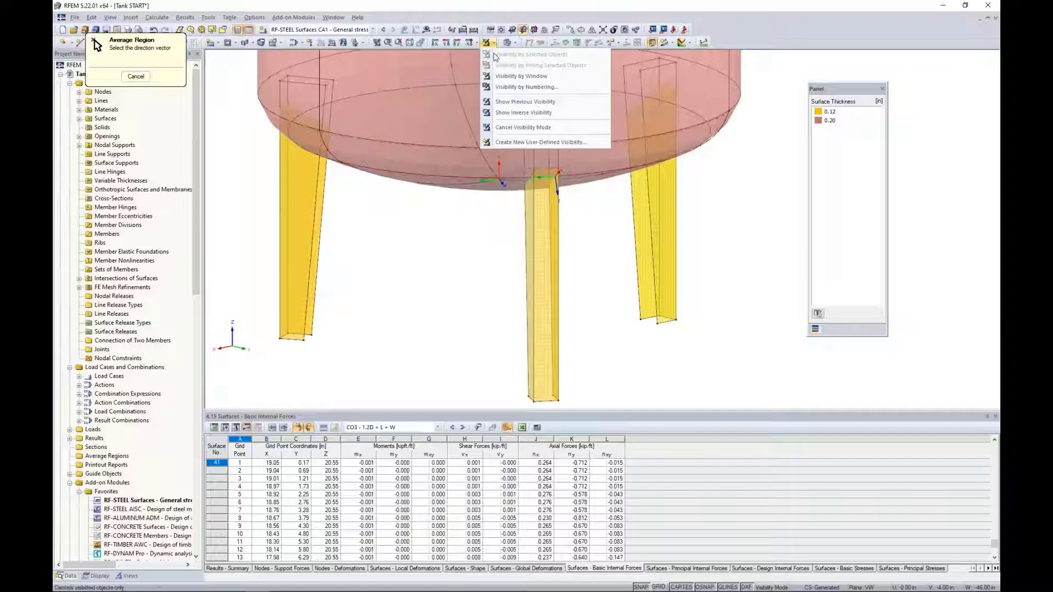
click(505, 130)
Step: Define the projection vector from the leg's base node to the central node between the supports, -8.50, -14.72, 0.00 in, and create the region
ctrl+middle_drag(561, 291, 378, 237)
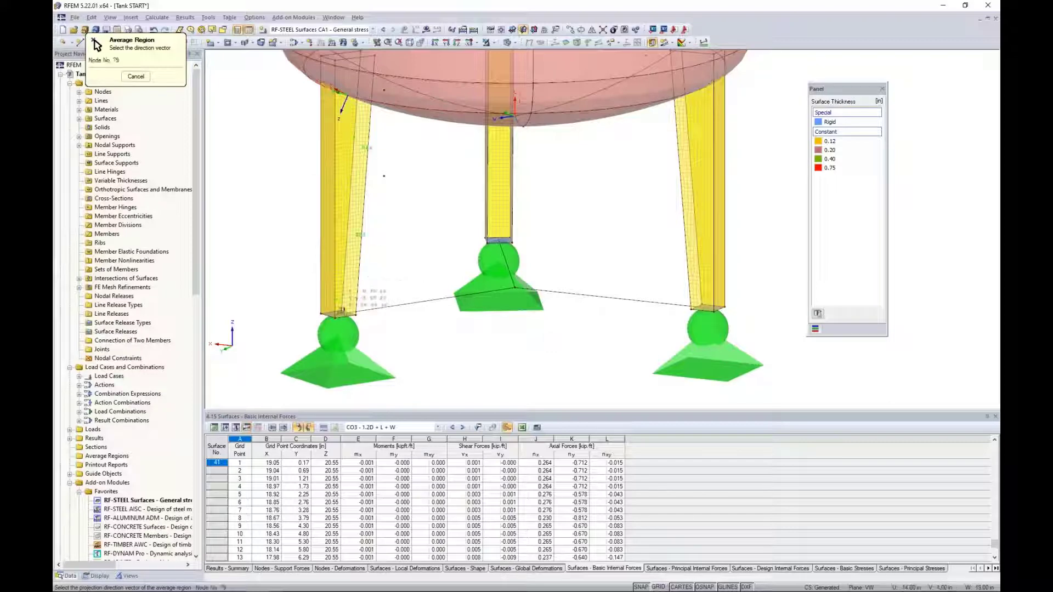
scroll(339, 310, up, 5)
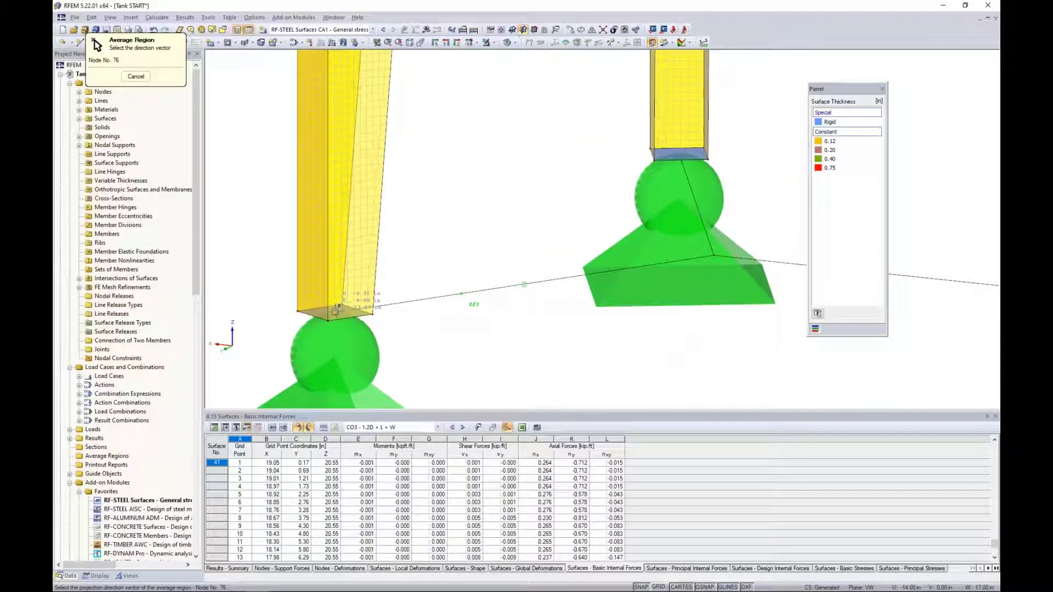
scroll(335, 312, down, 6)
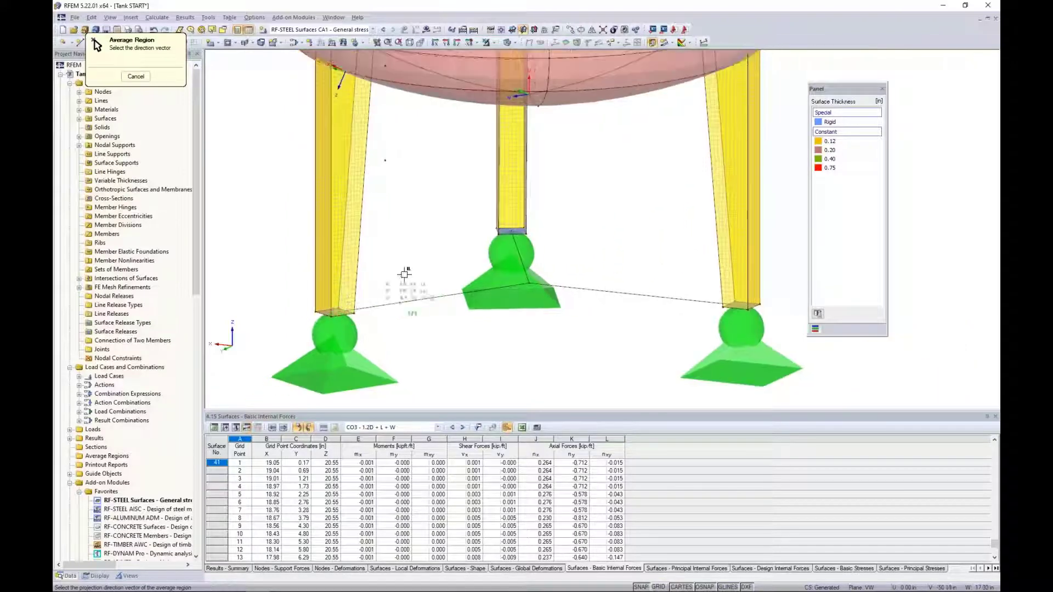
ctrl+middle_drag(411, 242, 465, 294)
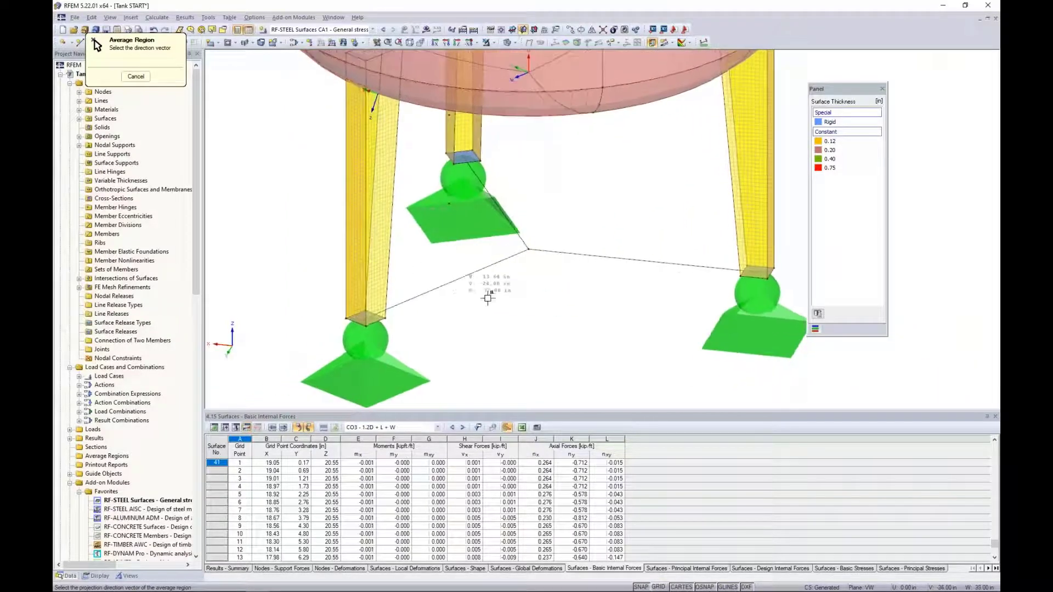
click(528, 248)
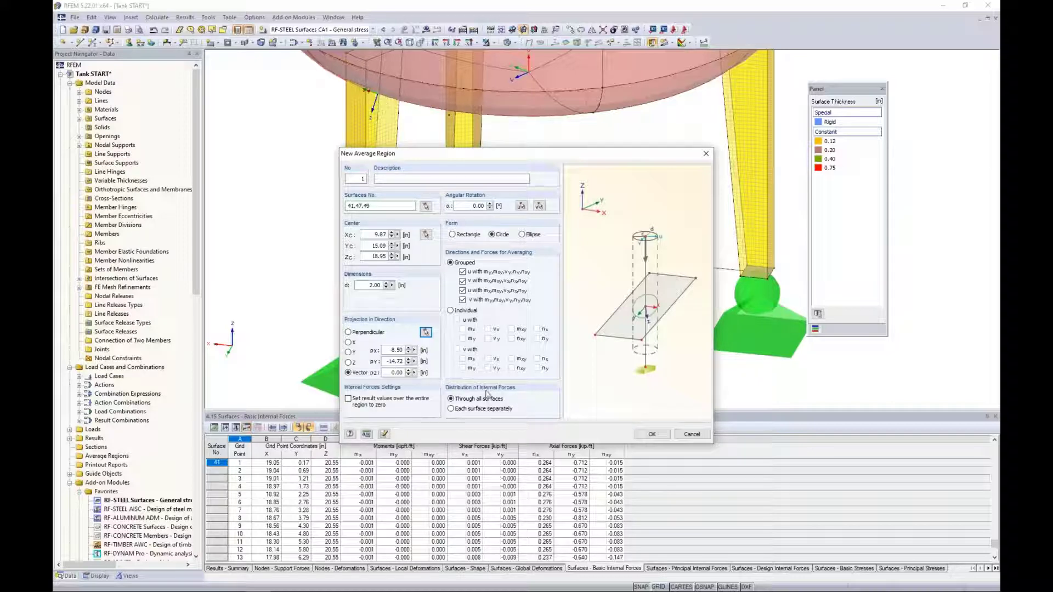
click(651, 434)
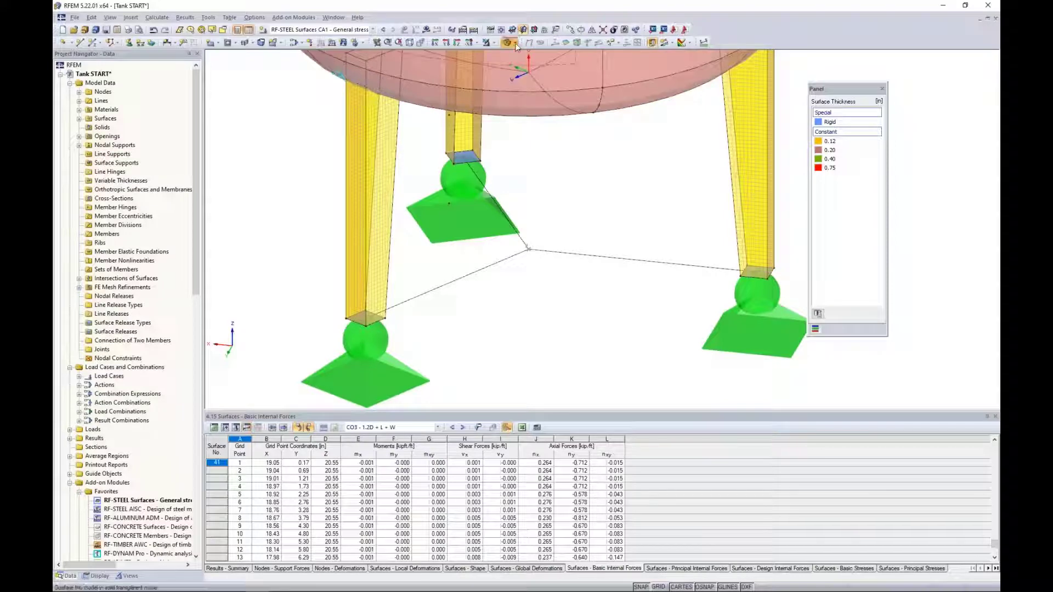
Step: Switch the model to wireframe display, select the average region, and examine its projection from the leg corner through the tank
click(514, 42)
click(520, 54)
scroll(331, 240, up, 3)
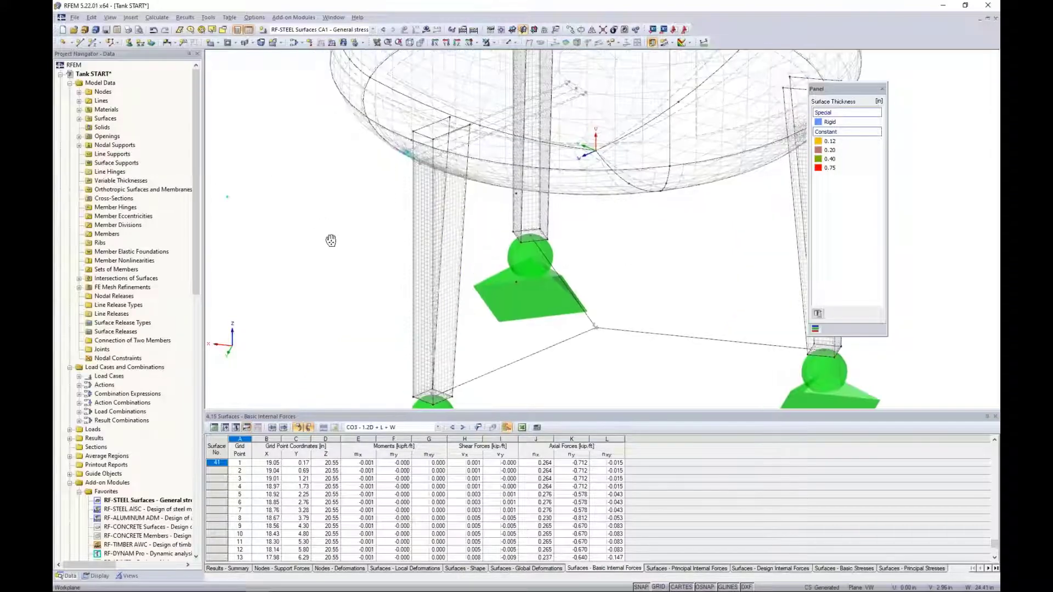
middle_drag(331, 239, 384, 197)
click(443, 151)
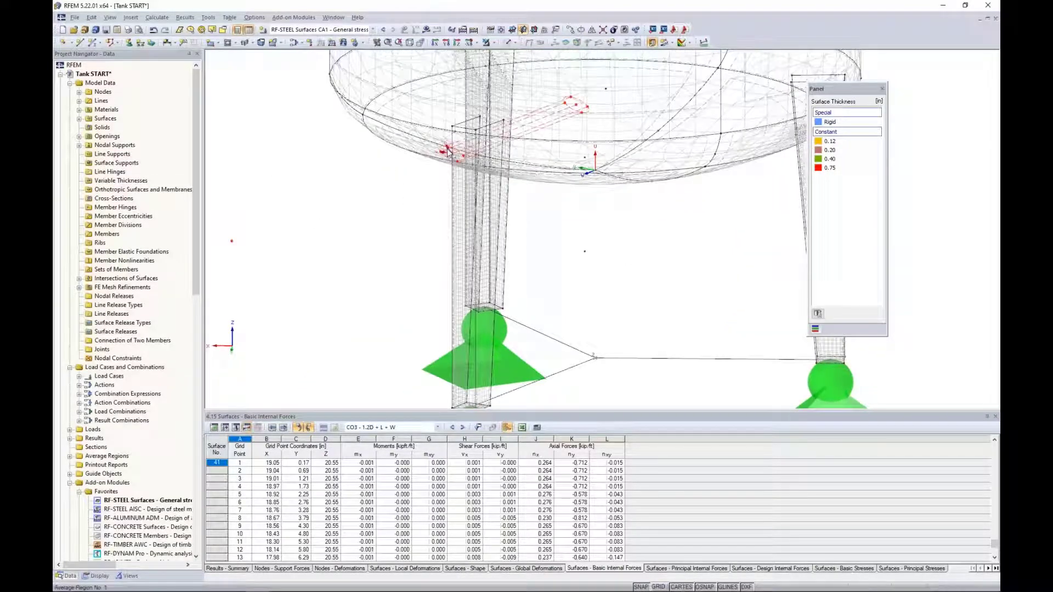
ctrl+middle_drag(378, 232, 280, 253)
scroll(385, 146, up, 2)
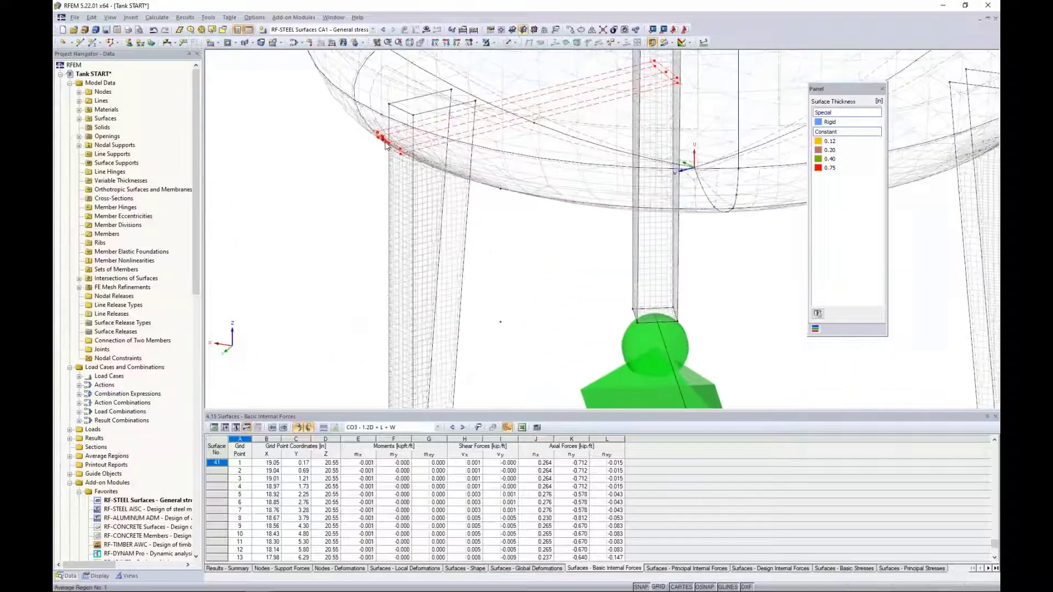
scroll(494, 168, down, 3)
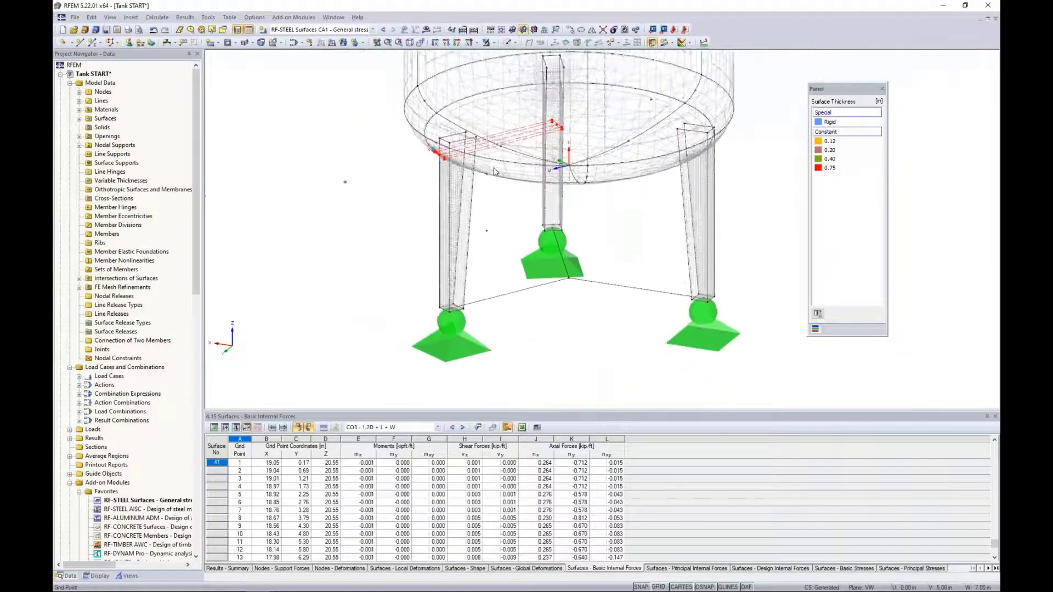
ctrl+middle_drag(494, 168, 481, 288)
scroll(482, 288, up, 3)
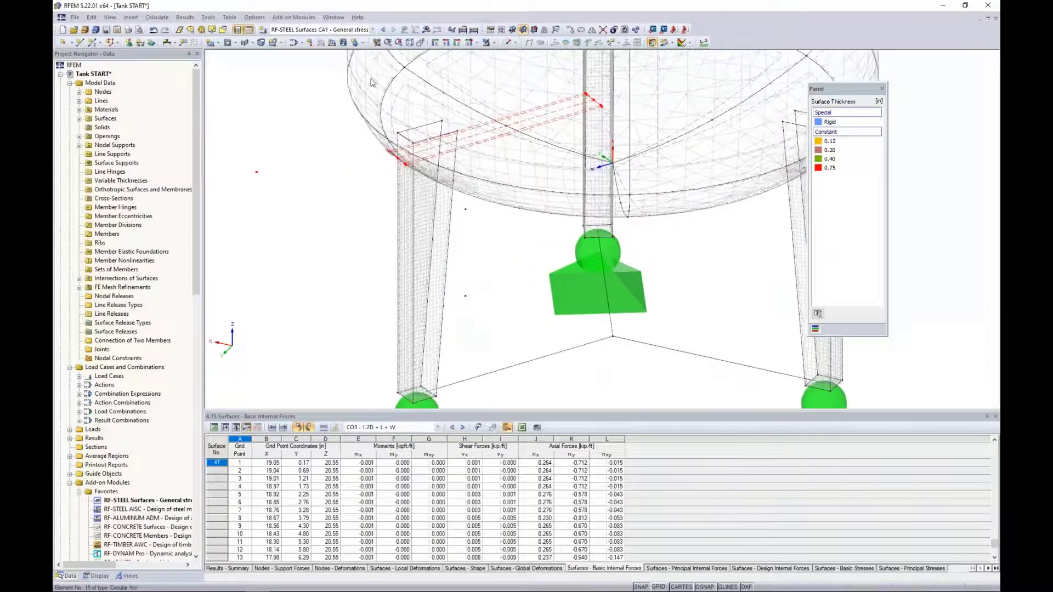
Step: Display the results of load combination CO3 - 1.2D + L + W on the model
click(357, 30)
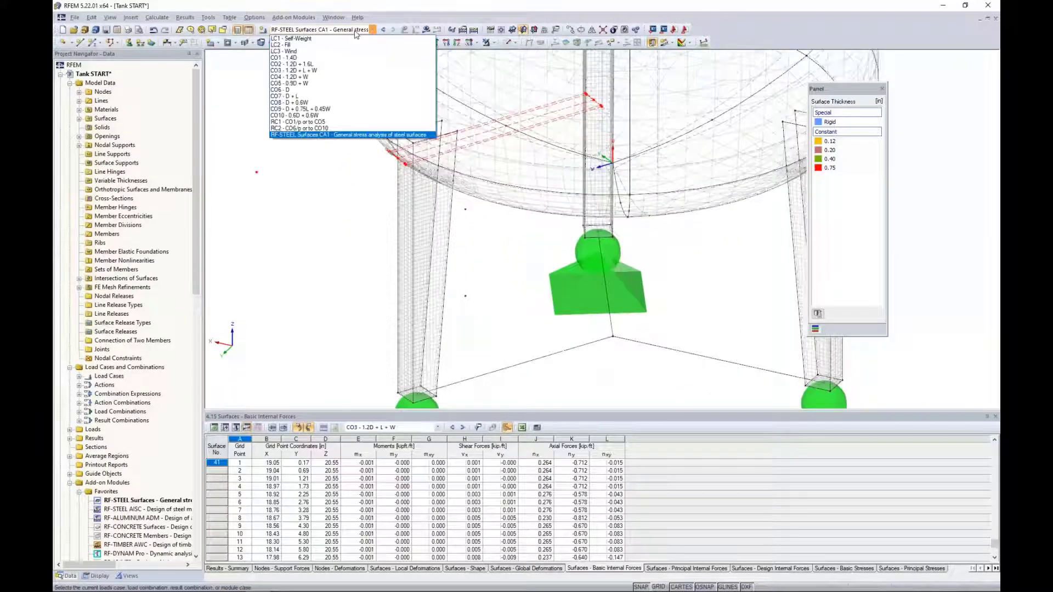
click(335, 70)
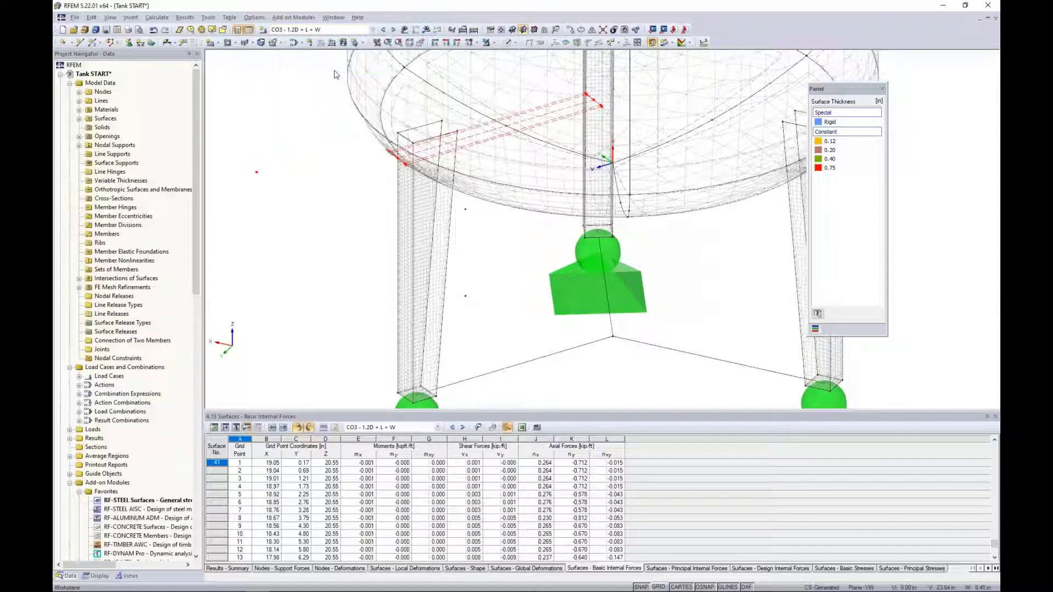
click(427, 30)
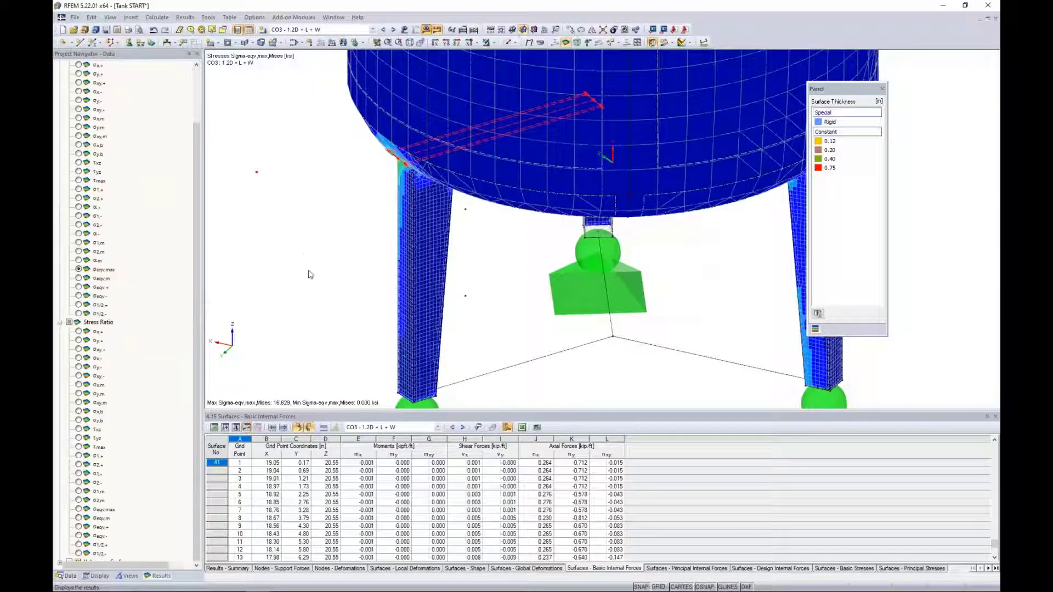
Step: Examine the σeqv,Max,Mises stresses at the averaged leg corner, comparing them with the average regions switched off and back on
ctrl+middle_drag(350, 277, 436, 211)
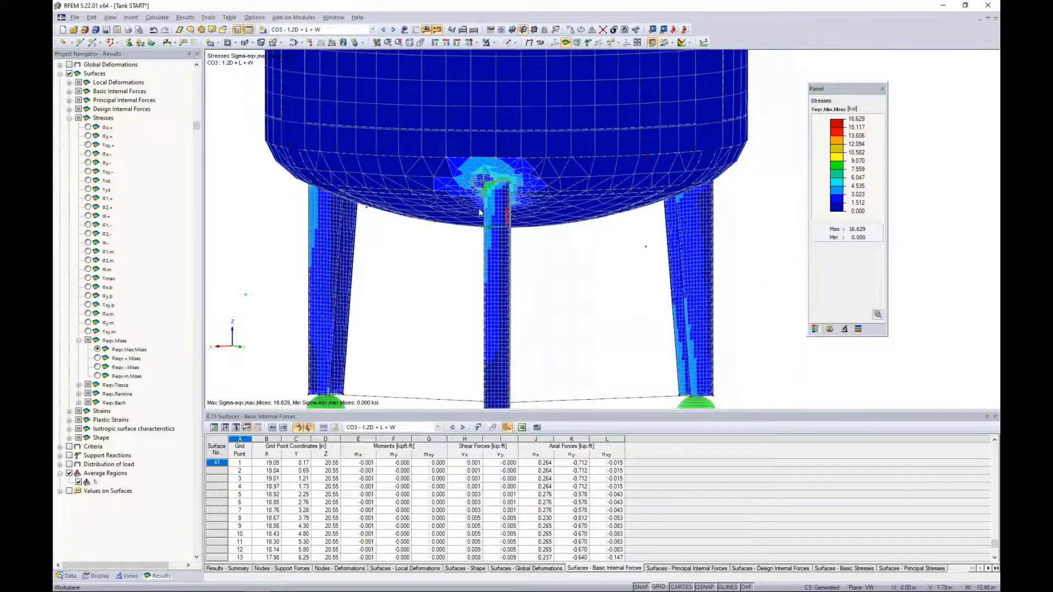
scroll(496, 181, up, 6)
scroll(488, 193, up, 5)
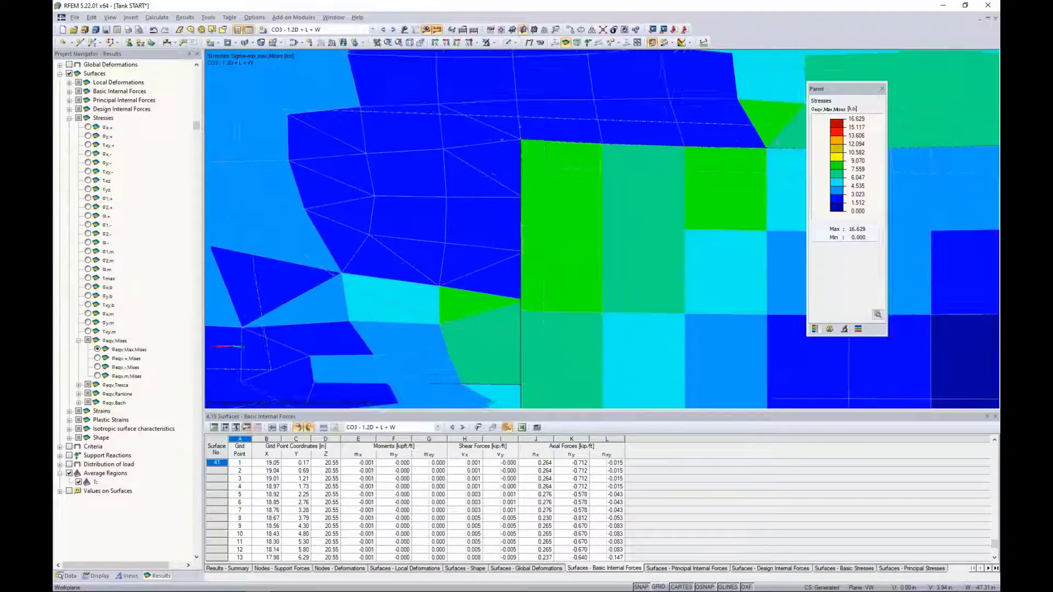
middle_drag(488, 193, 483, 263)
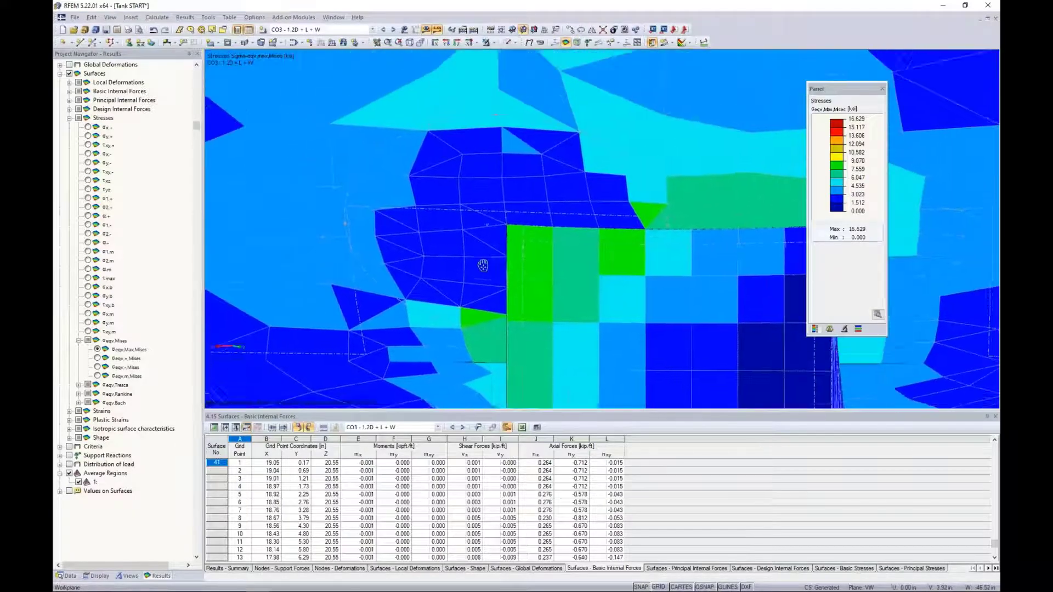
scroll(521, 239, down, 1)
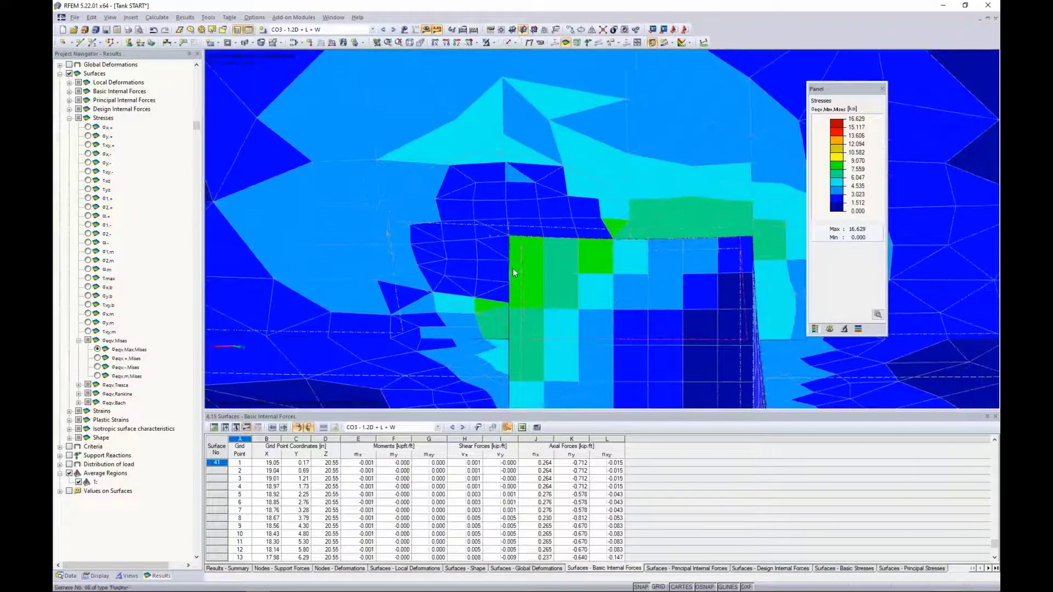
middle_drag(315, 208, 285, 185)
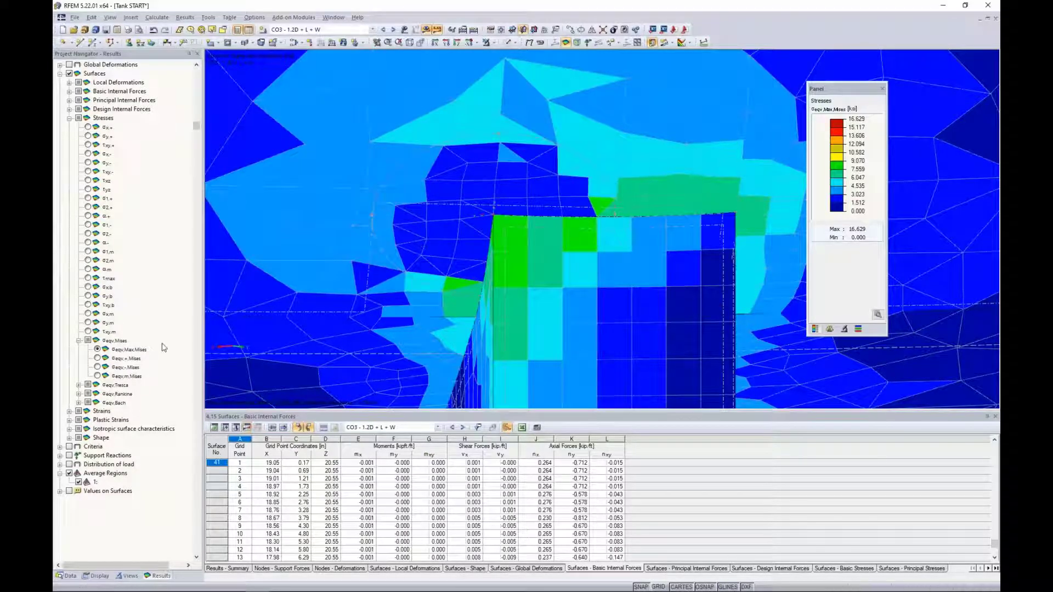
click(69, 474)
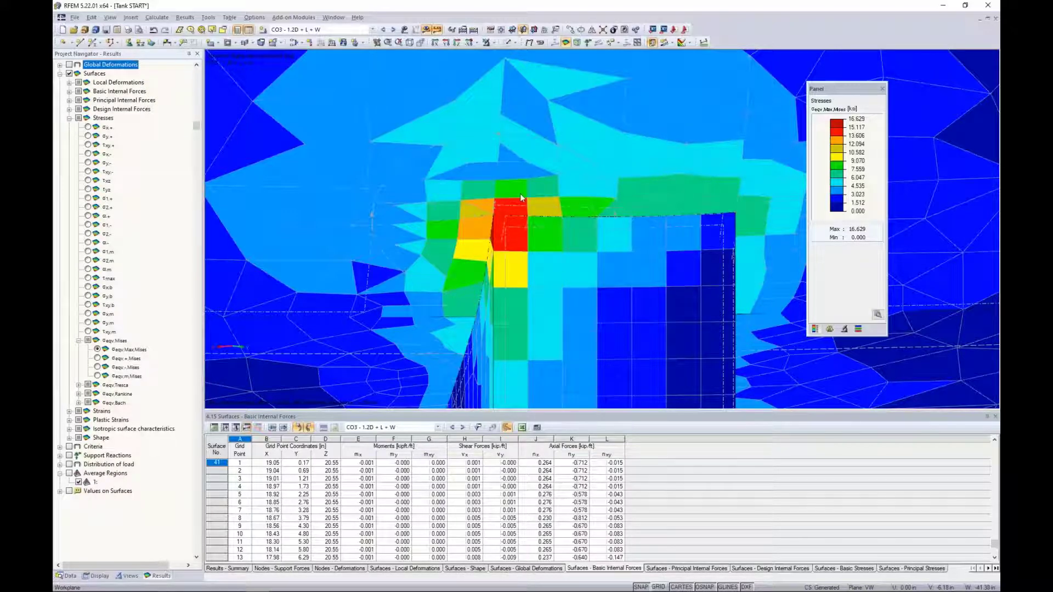
click(70, 474)
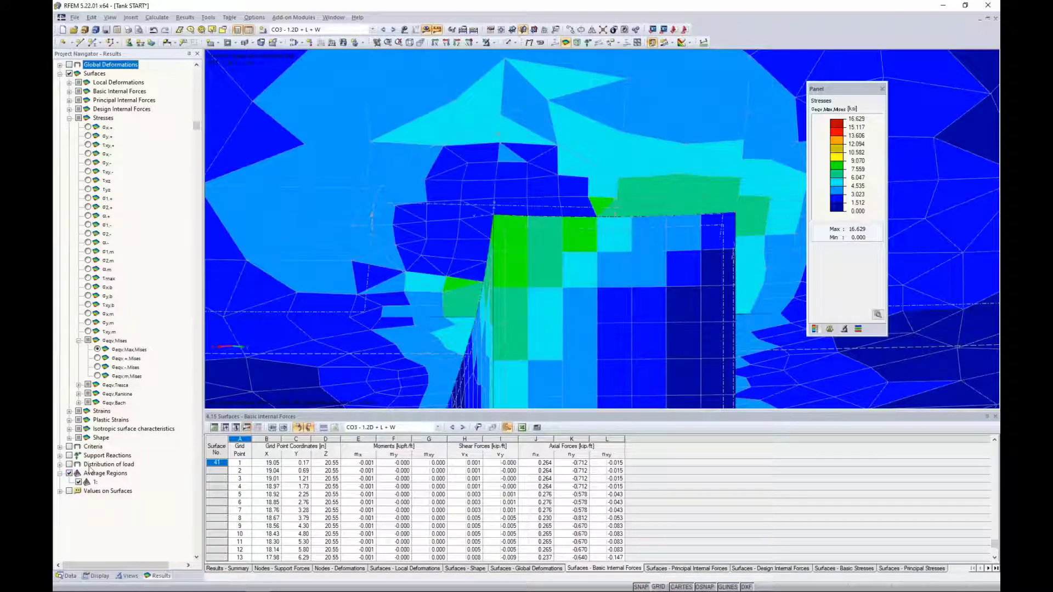
Step: Compare the stress distribution at another leg-to-tank connection without an average region with that at the averaged connection
scroll(565, 212, down, 3)
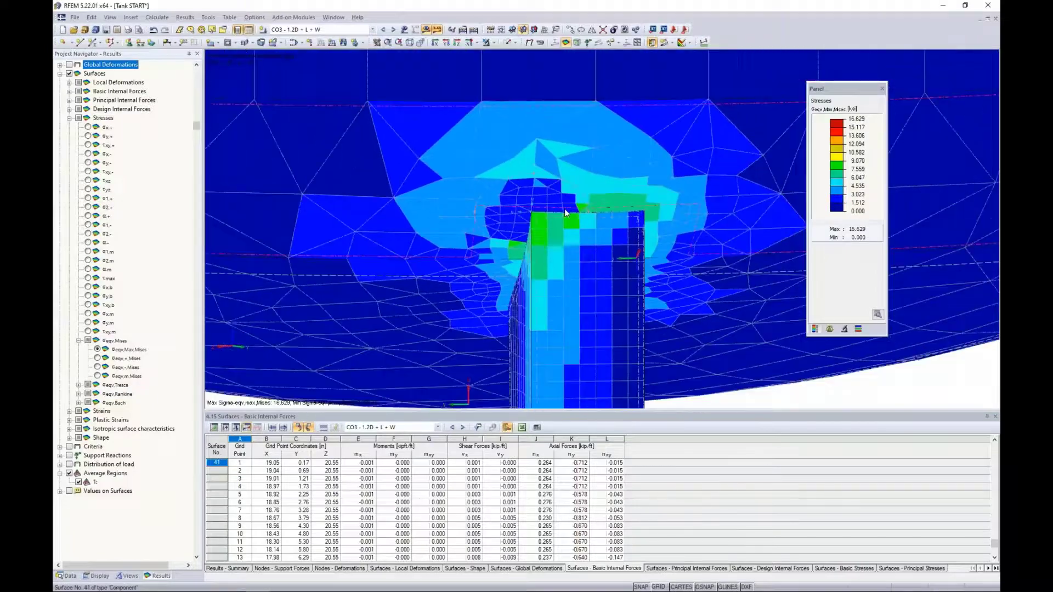
scroll(564, 209, down, 4)
middle_drag(310, 324, 650, 311)
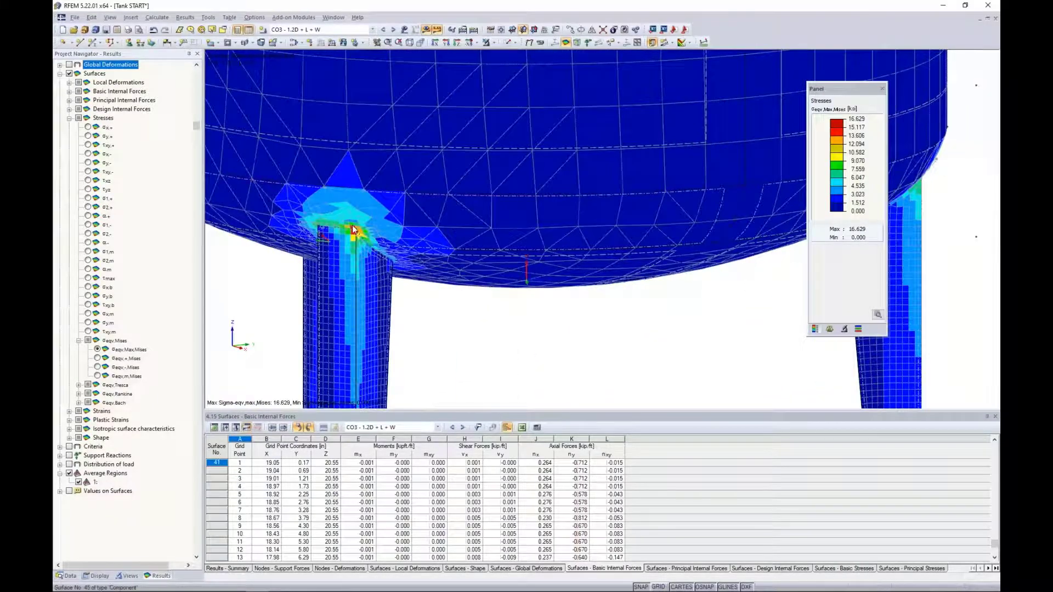
scroll(353, 229, up, 5)
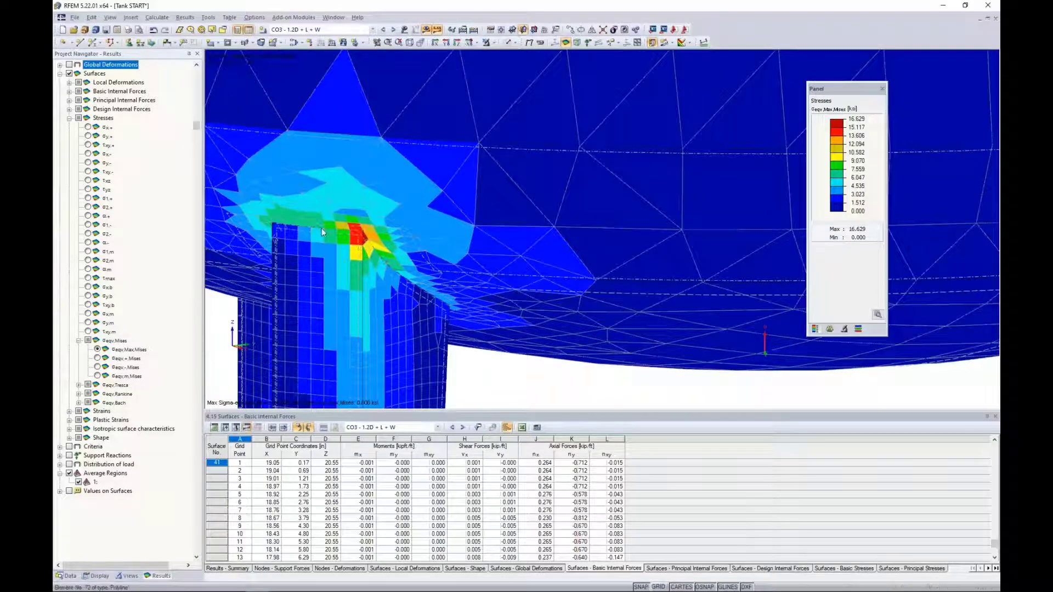
scroll(322, 228, down, 5)
middle_drag(319, 296, 364, 303)
scroll(461, 278, up, 3)
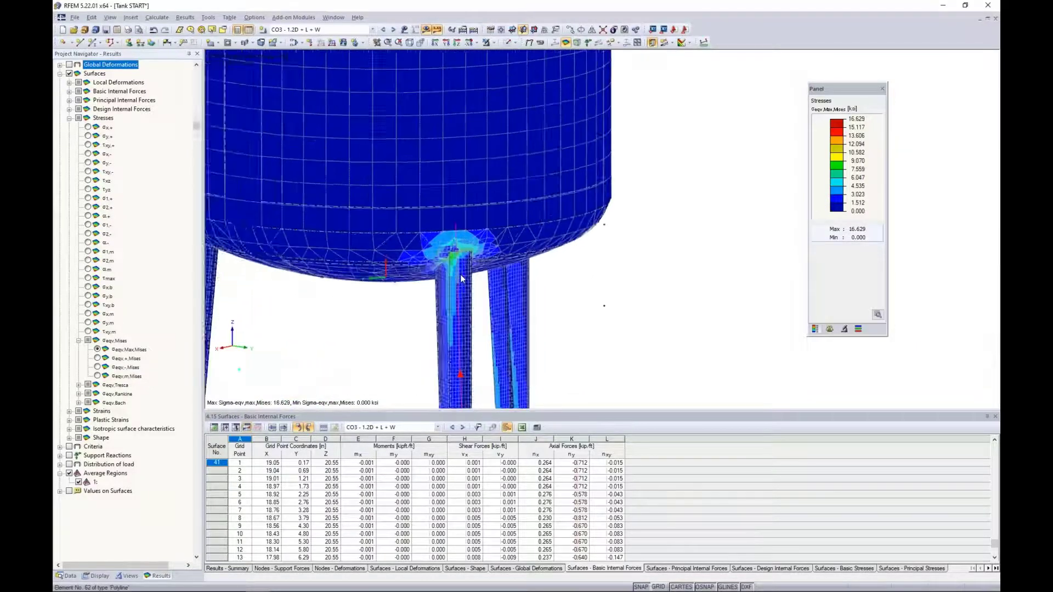
scroll(460, 278, up, 1)
click(445, 244)
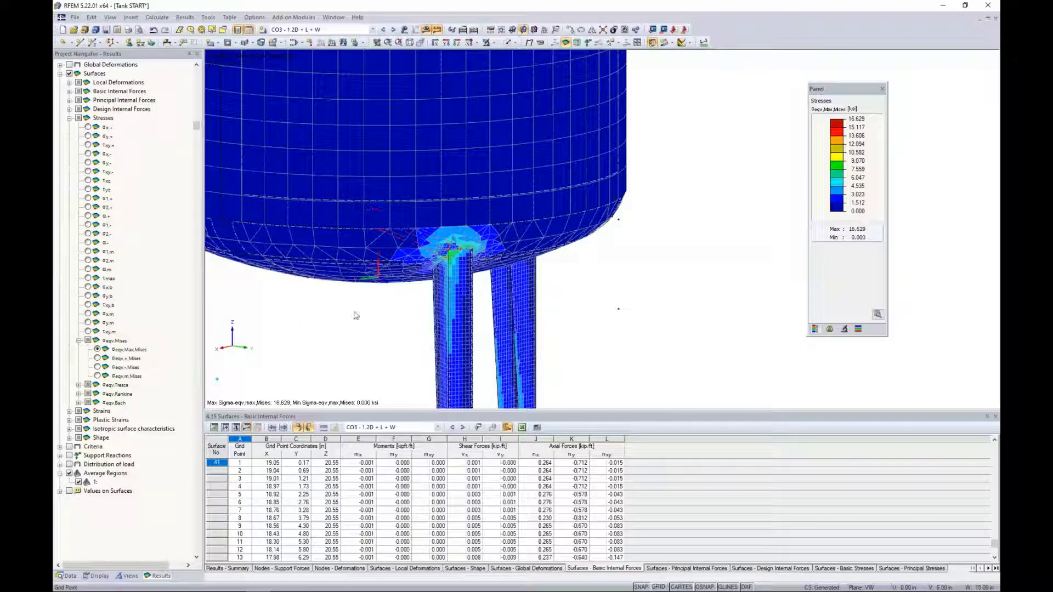
Step: In RF-STEEL Surfaces, apply smoothed internal forces in the defined average regions and recalculate the general stress analysis
click(70, 577)
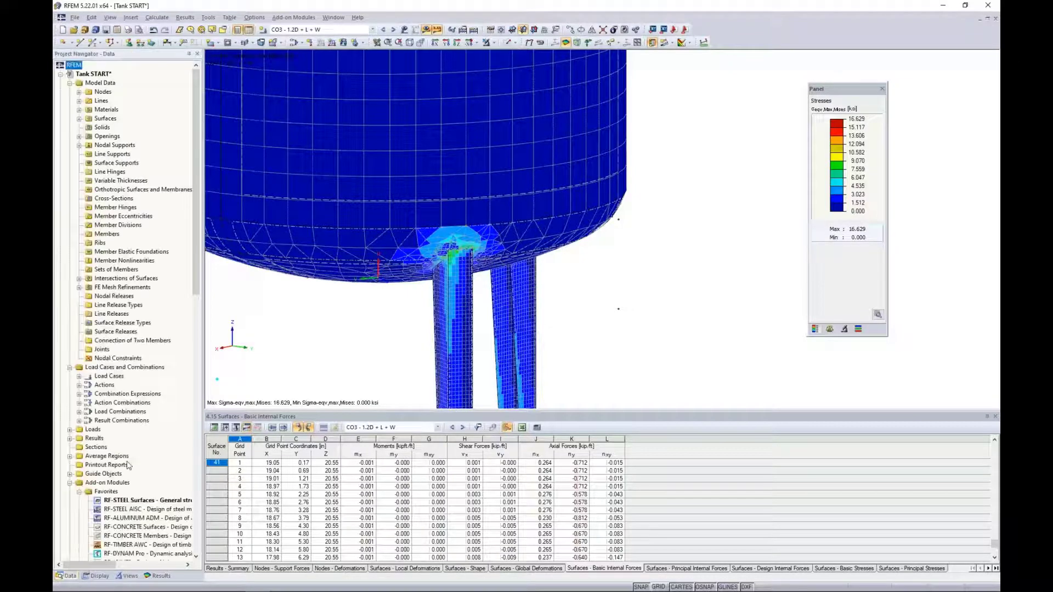
double_click(143, 501)
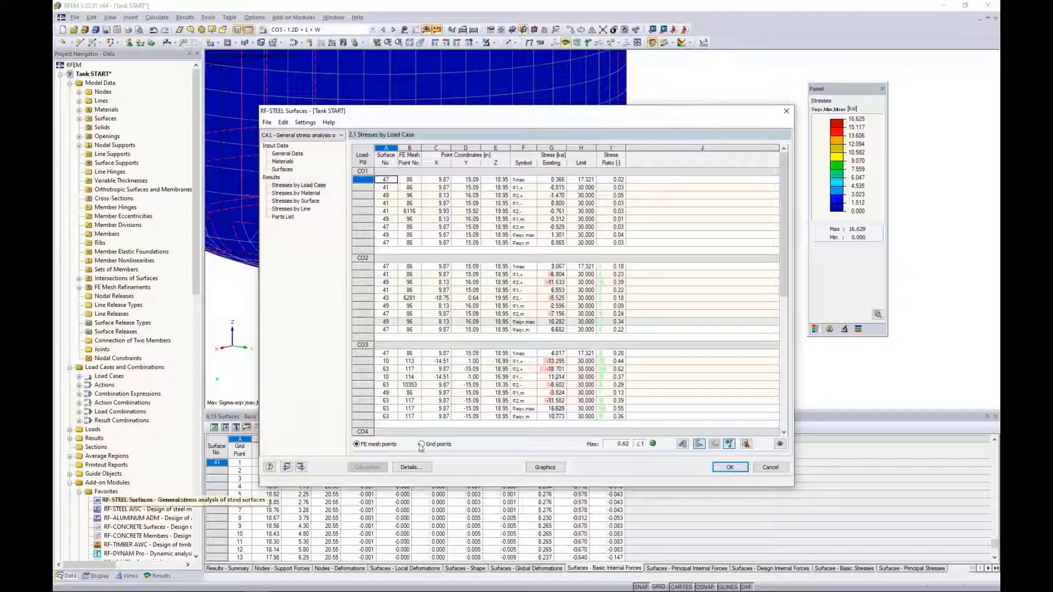
click(413, 468)
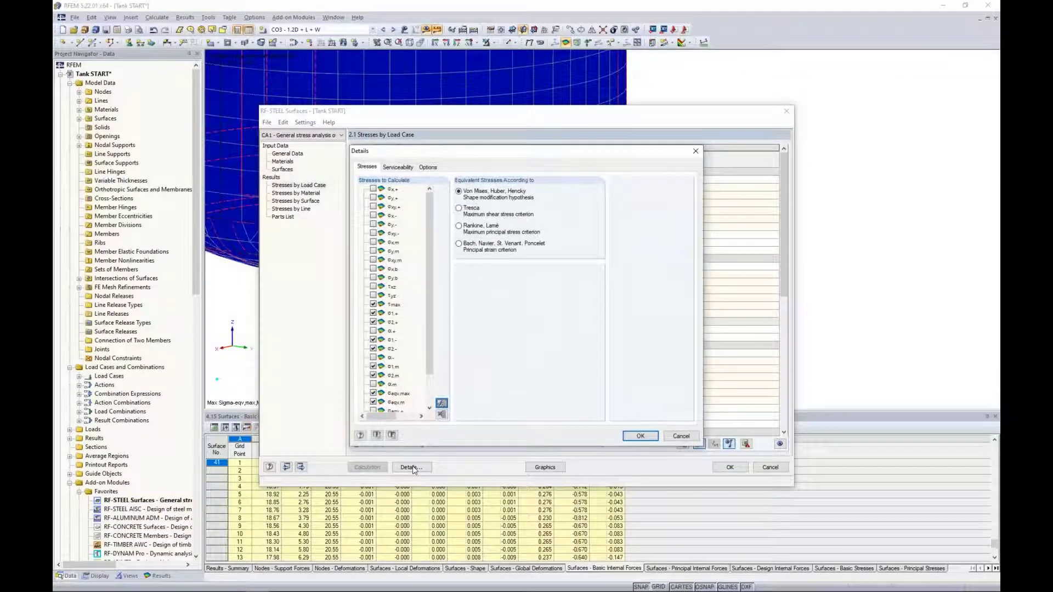
click(428, 167)
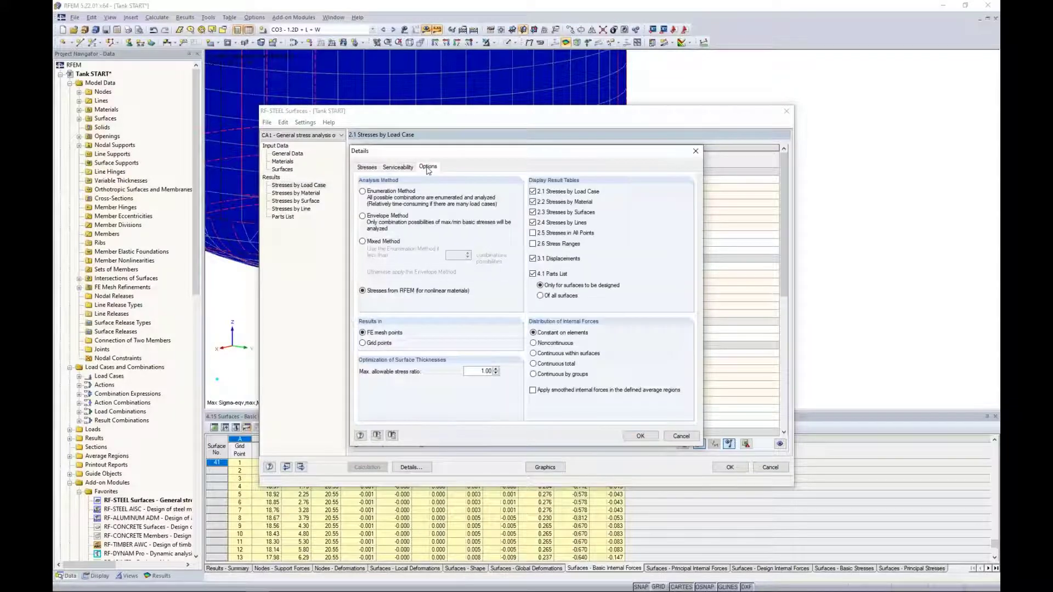
click(533, 390)
click(640, 436)
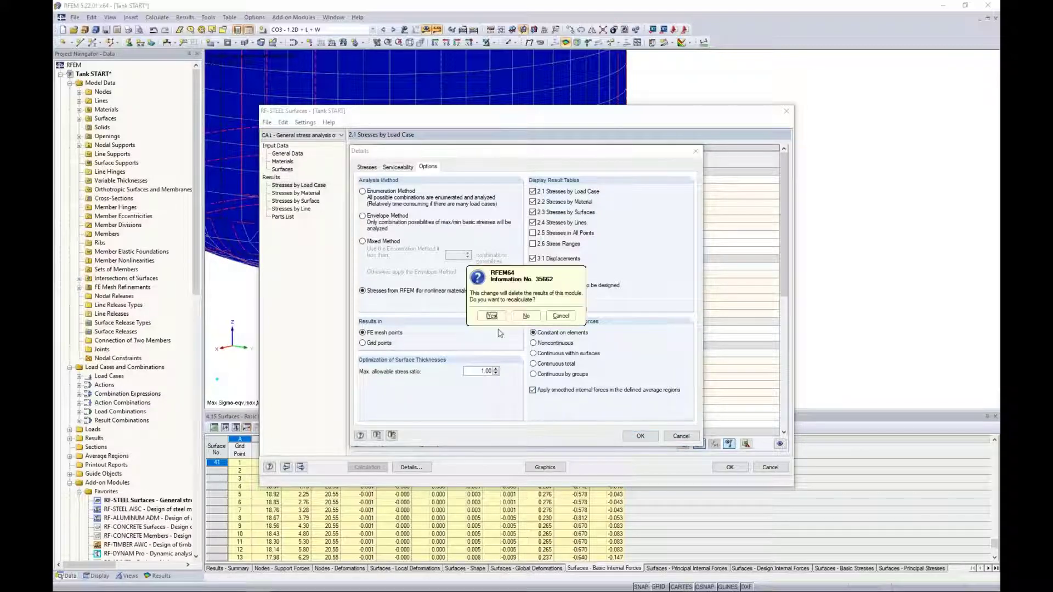
click(492, 317)
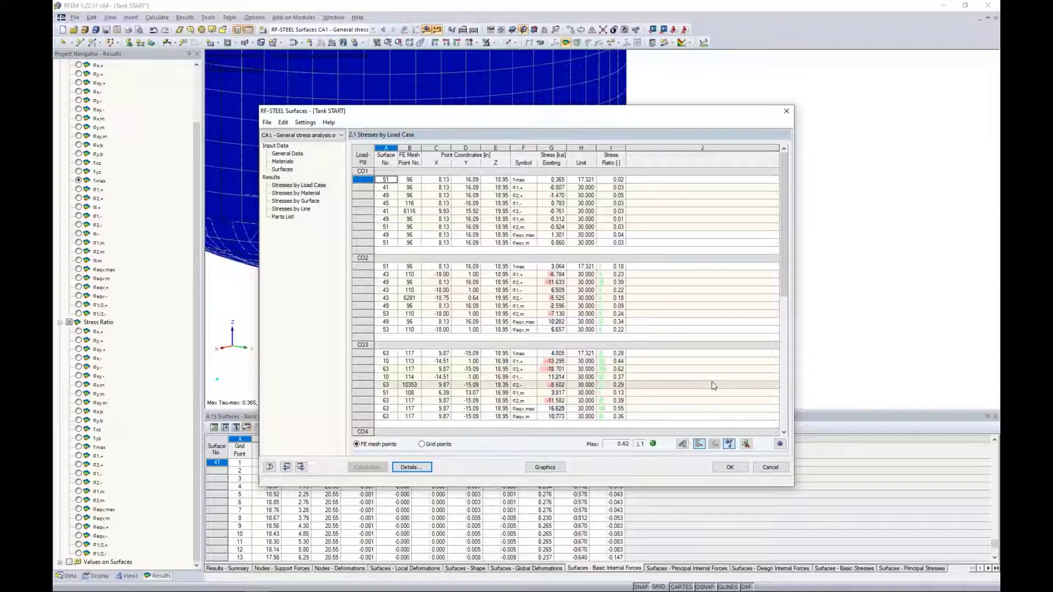
click(731, 468)
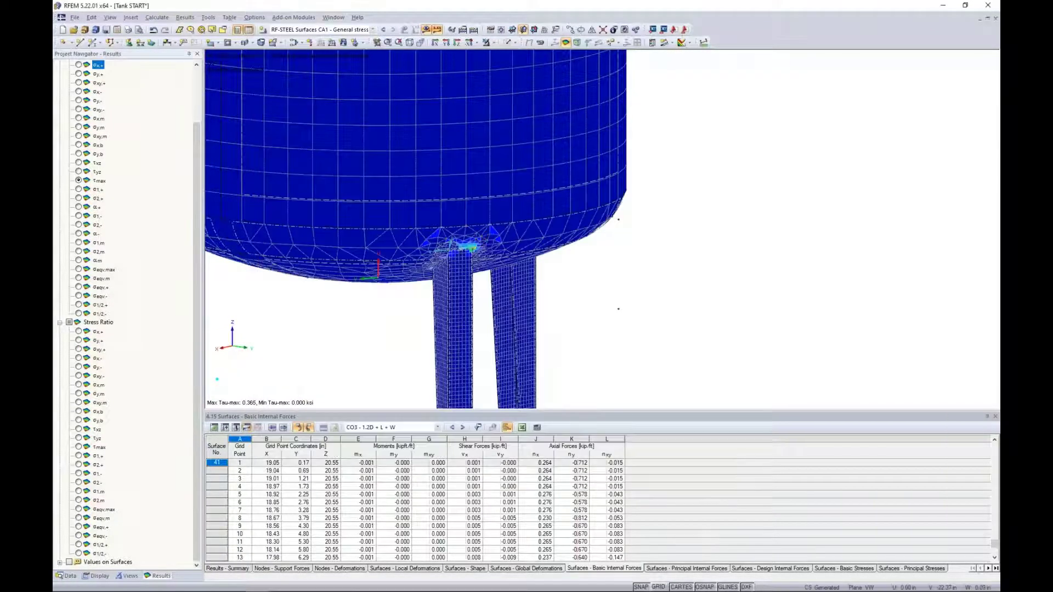
Step: Switch the whole tank to the solid transparent display model and hide its stress results
middle_drag(588, 297, 532, 335)
scroll(686, 316, down, 5)
scroll(481, 302, down, 2)
scroll(369, 305, down, 3)
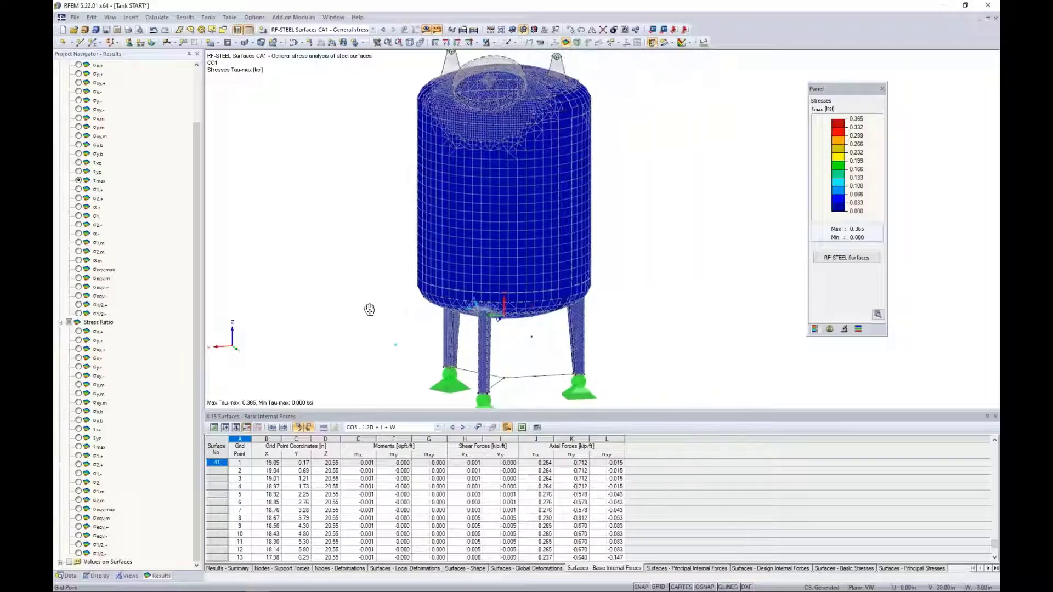
click(493, 43)
click(516, 43)
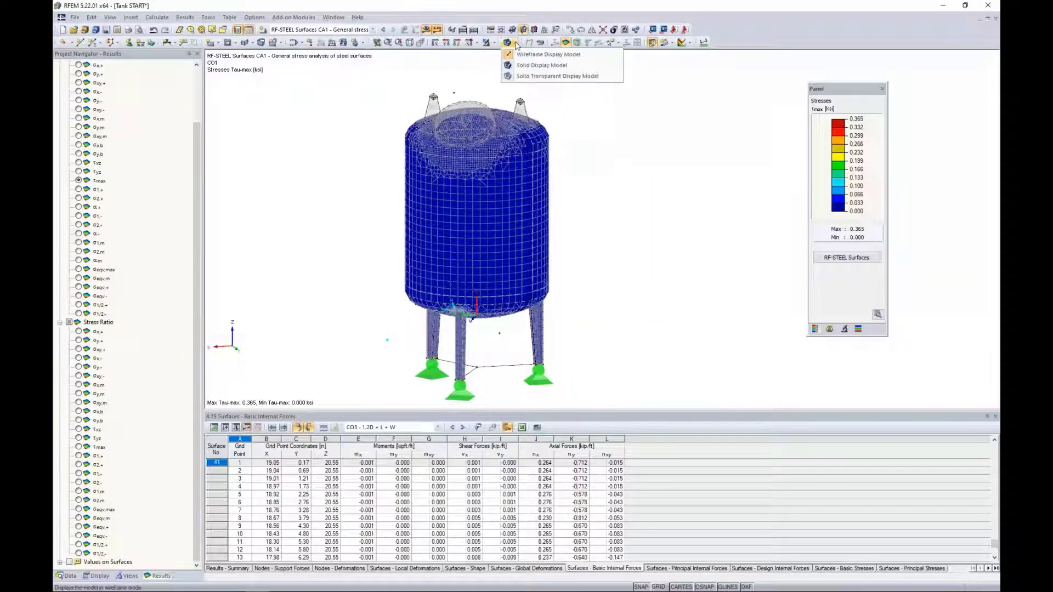
click(522, 78)
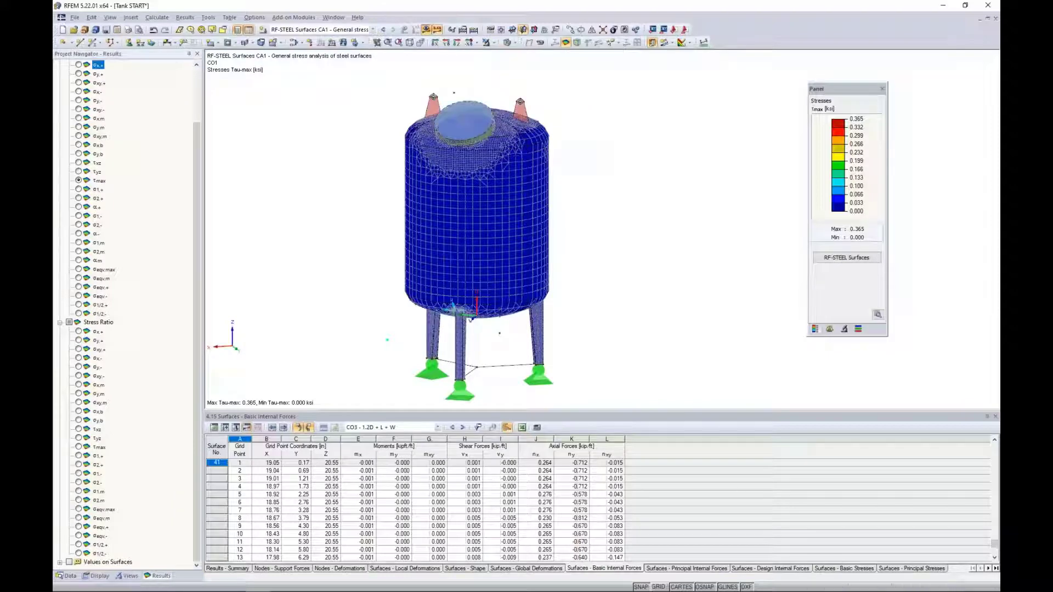
click(425, 29)
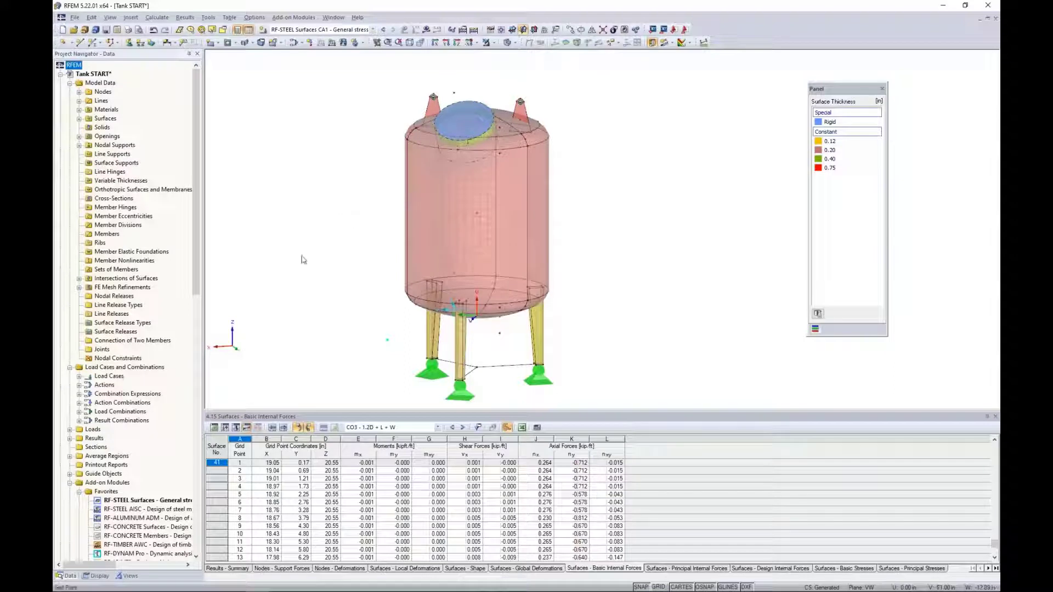
Step: Open the RF-STABILITY module and import axial forces and initial deformations from load combination CO3 - 1.2D + L + W
scroll(139, 418, down, 2)
scroll(139, 418, down, 1)
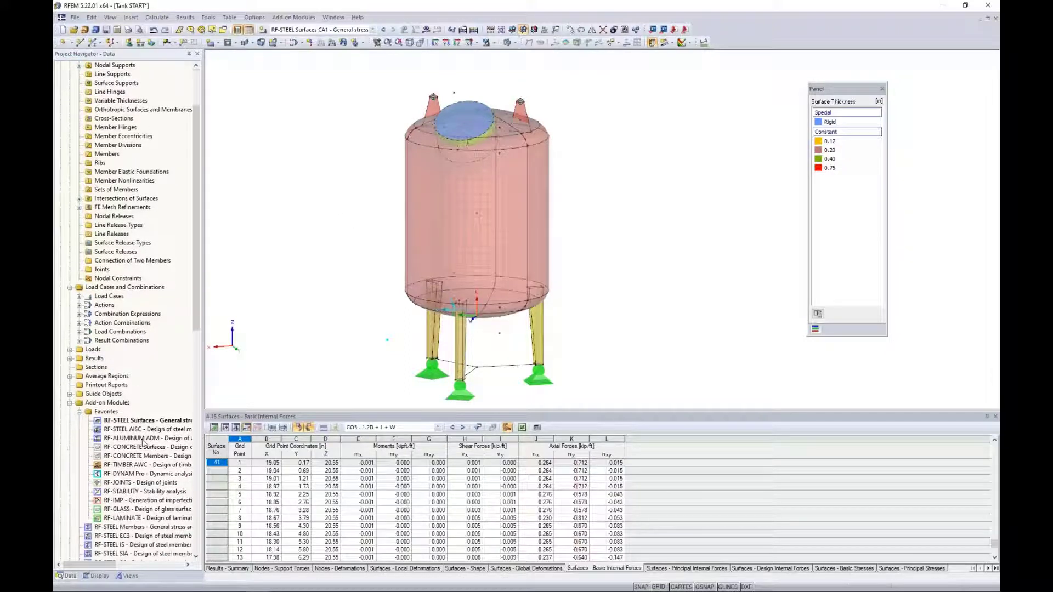
click(121, 493)
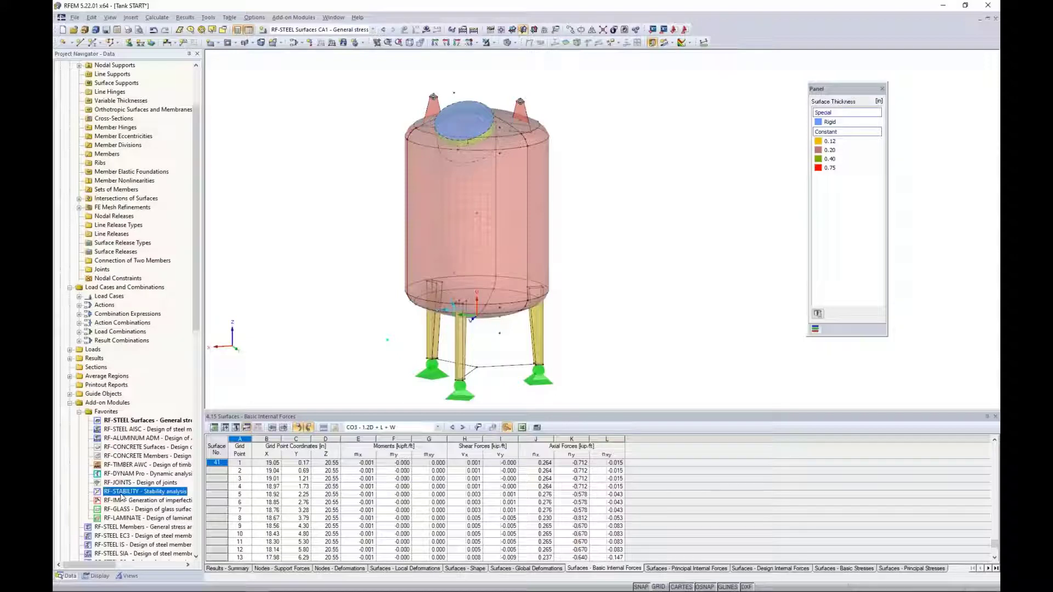
double_click(120, 493)
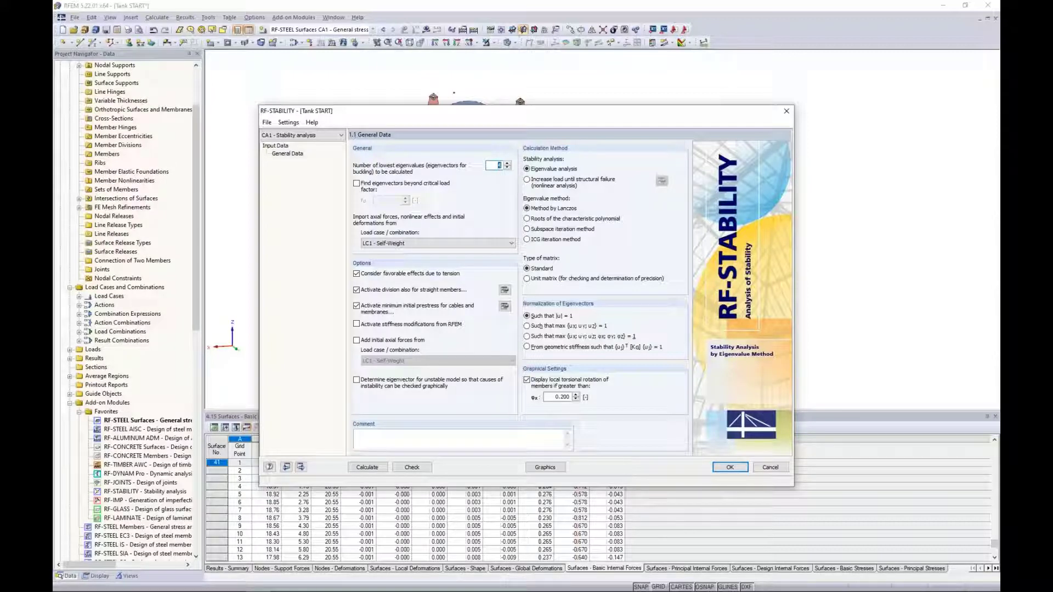
click(493, 166)
click(406, 245)
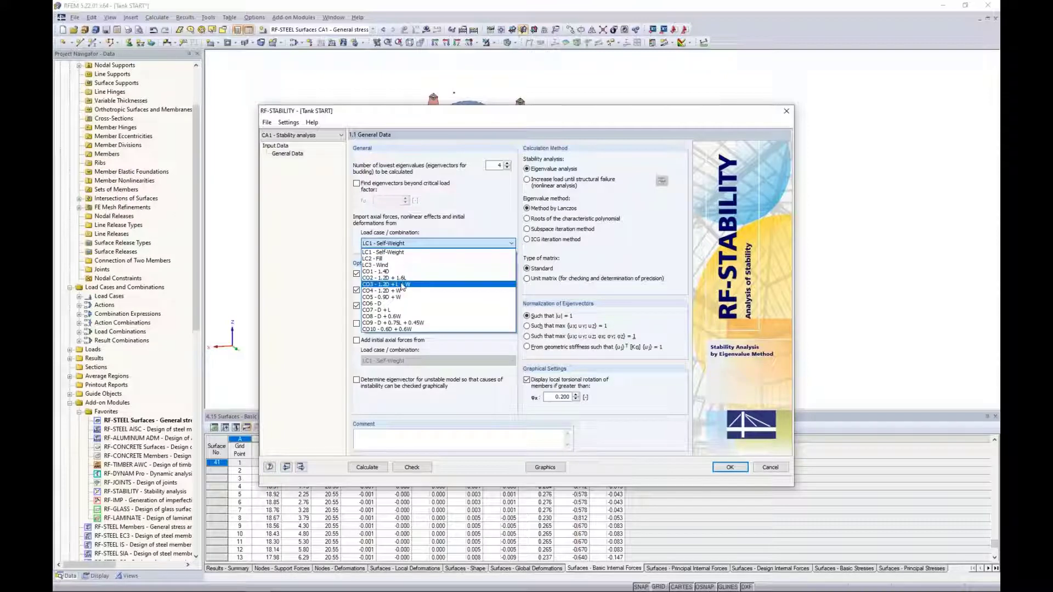
click(402, 285)
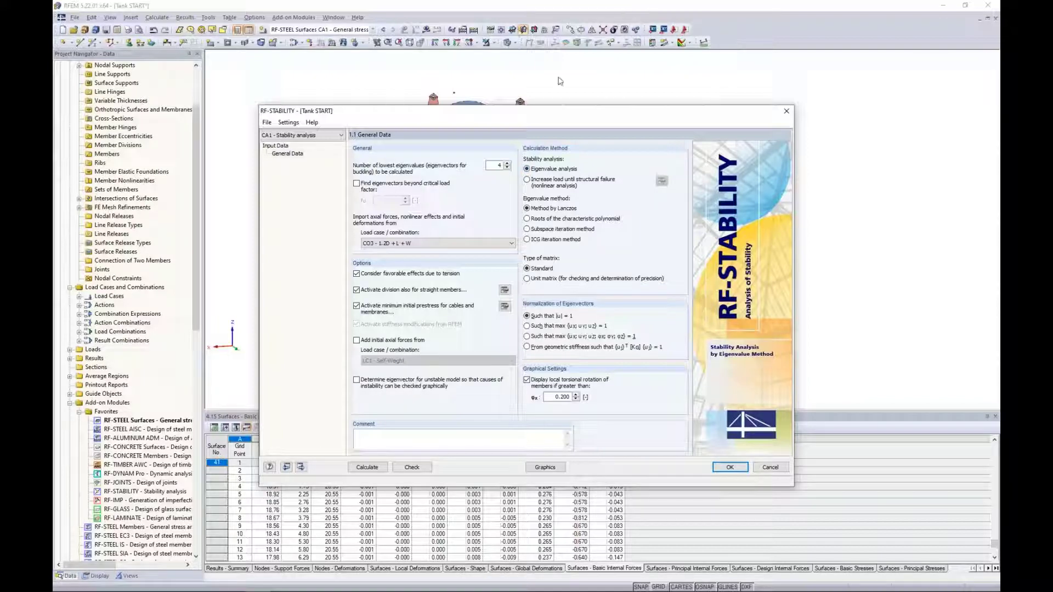
Step: Examine the calculation parameters for increasing the load until structural failure, discard them, and return to Eigenvalue analysis
click(529, 184)
click(509, 325)
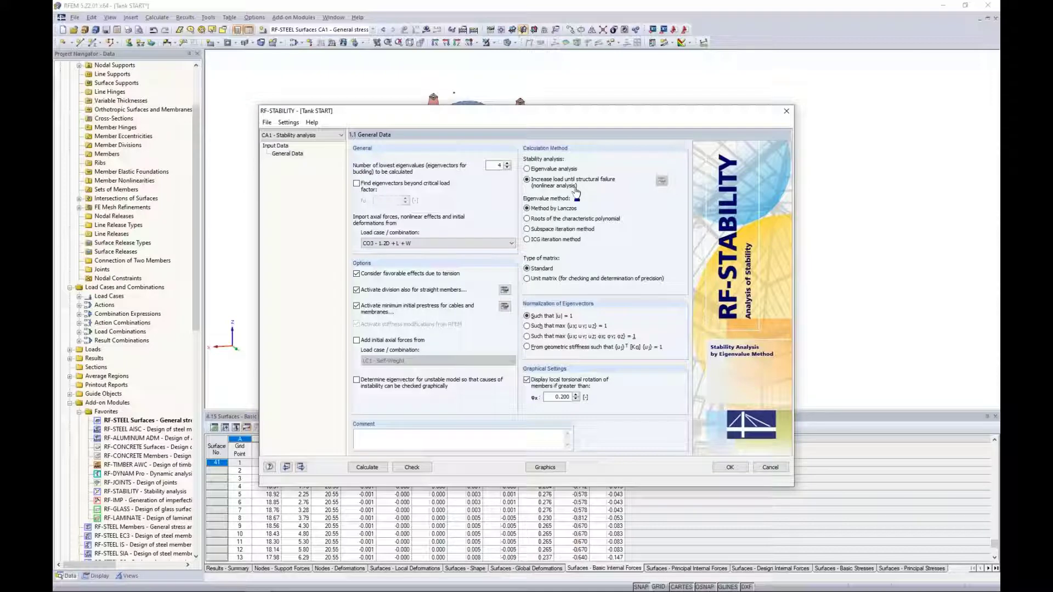
click(662, 180)
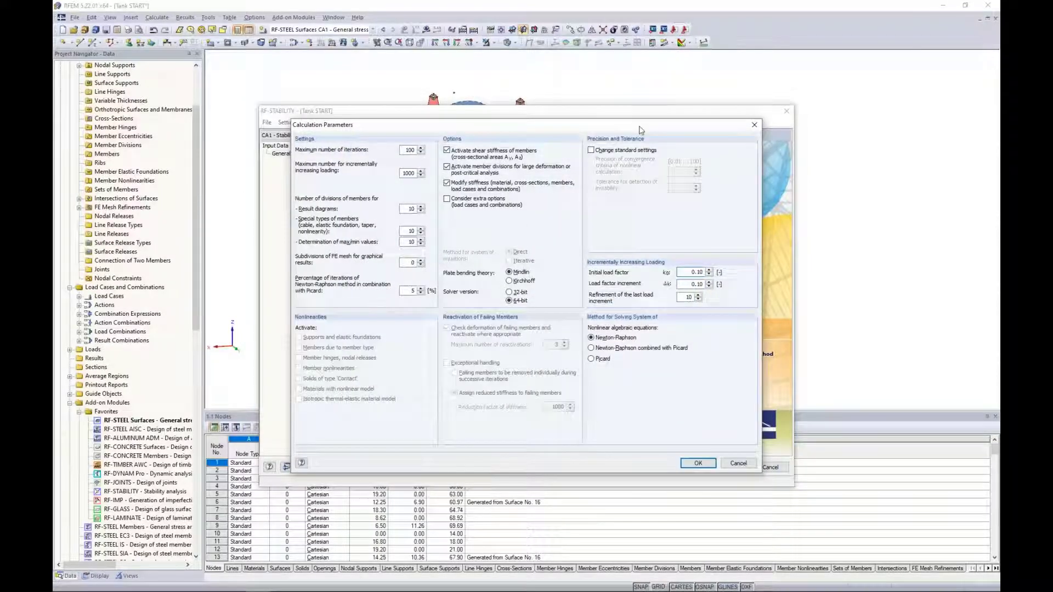
drag(640, 130, 637, 251)
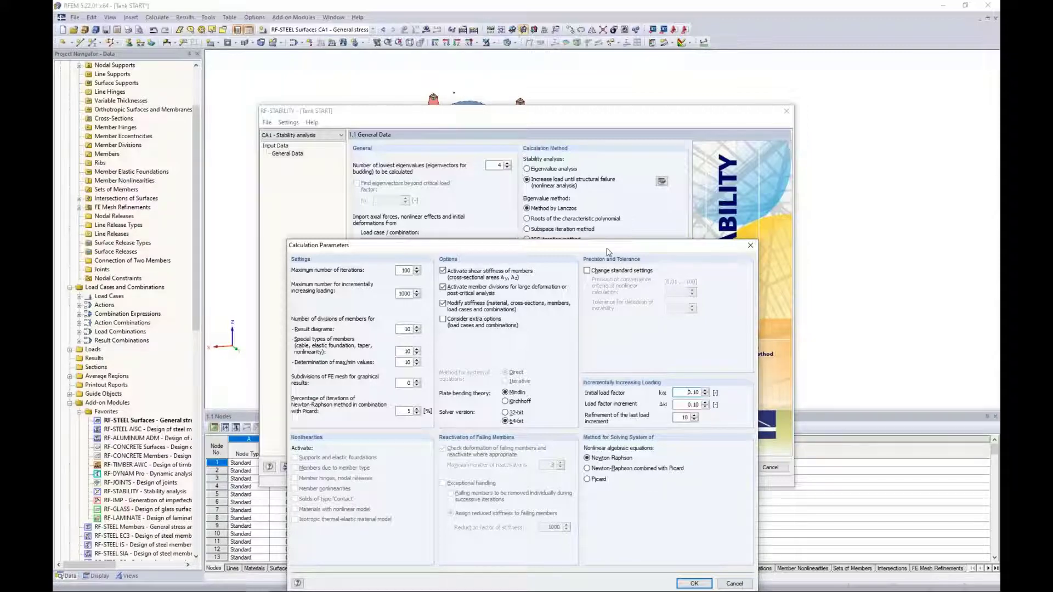
drag(607, 249, 617, 181)
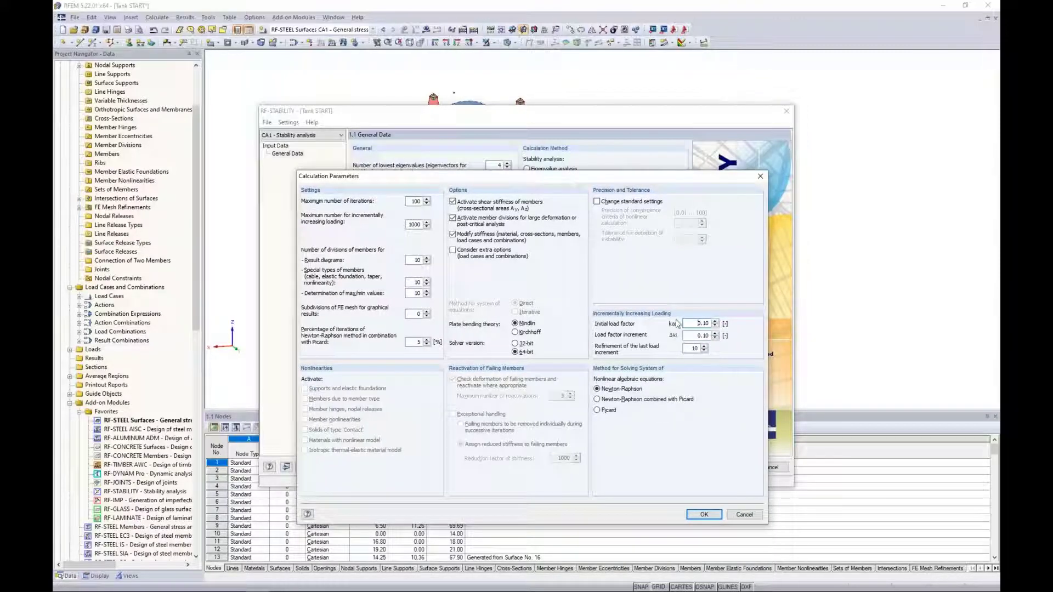
click(744, 515)
click(527, 169)
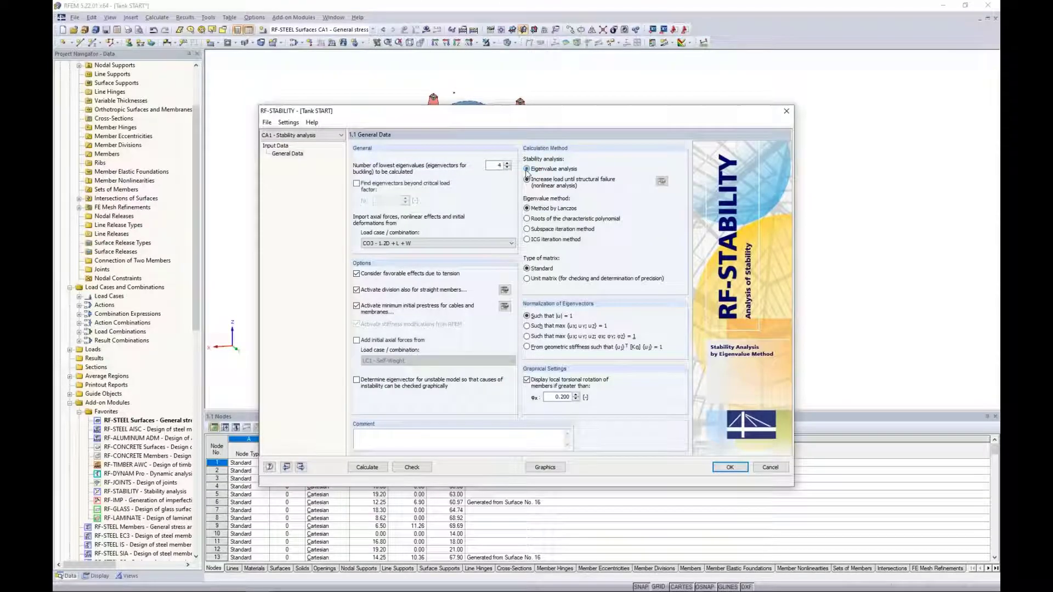
Step: Calculate the stability analysis and examine the buckling shapes on the tank for all four eigenvalues
click(366, 467)
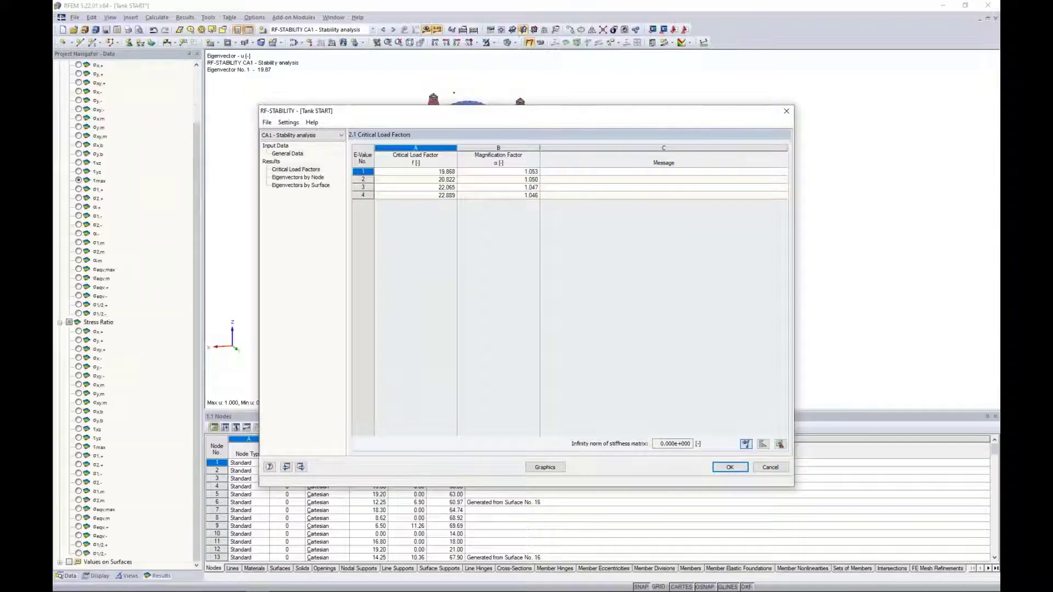
drag(472, 112, 482, 424)
click(444, 476)
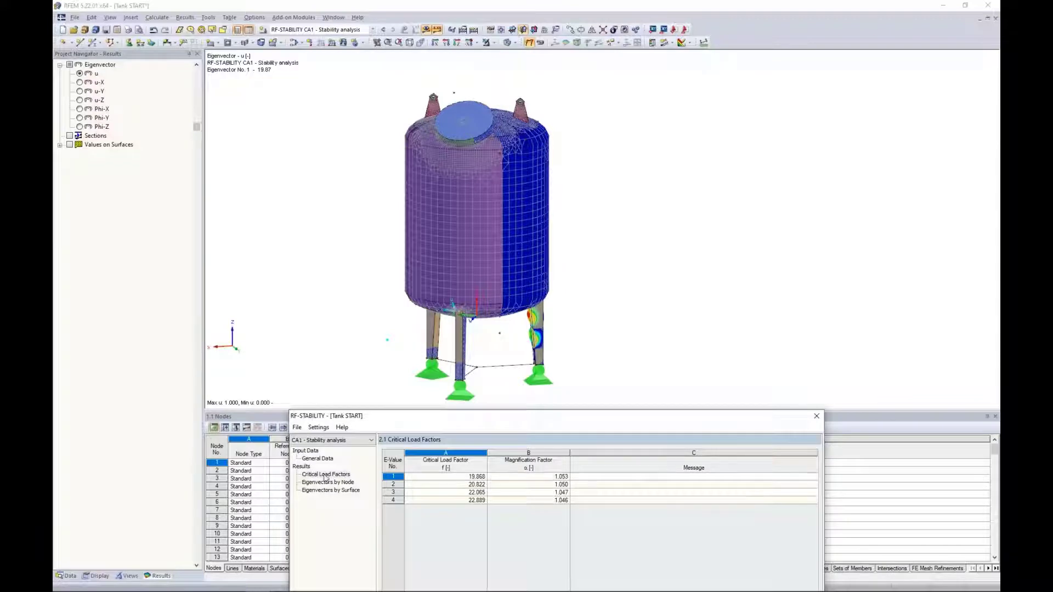
key(Down)
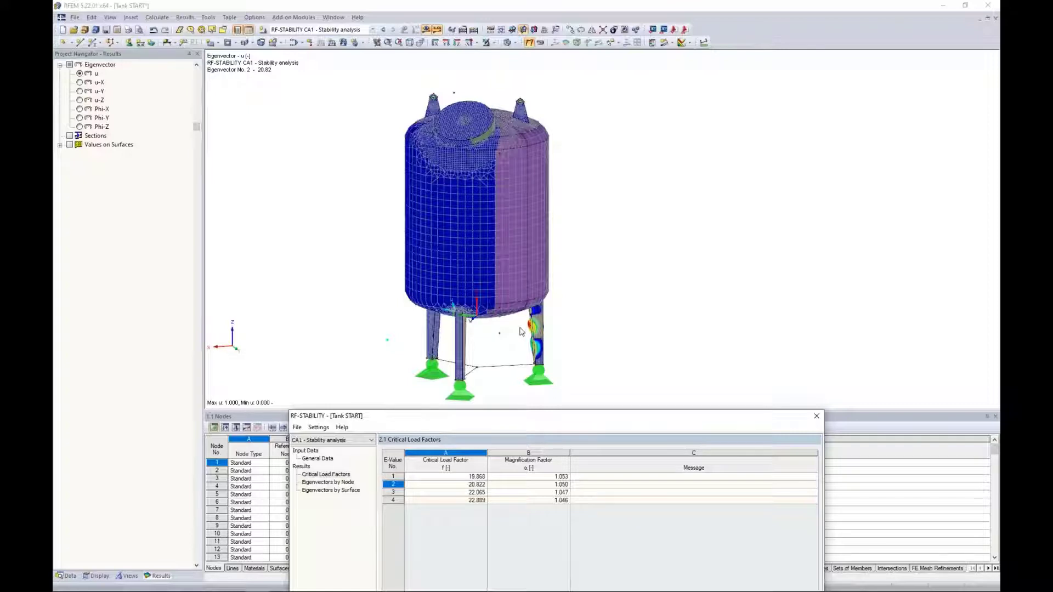
key(Down)
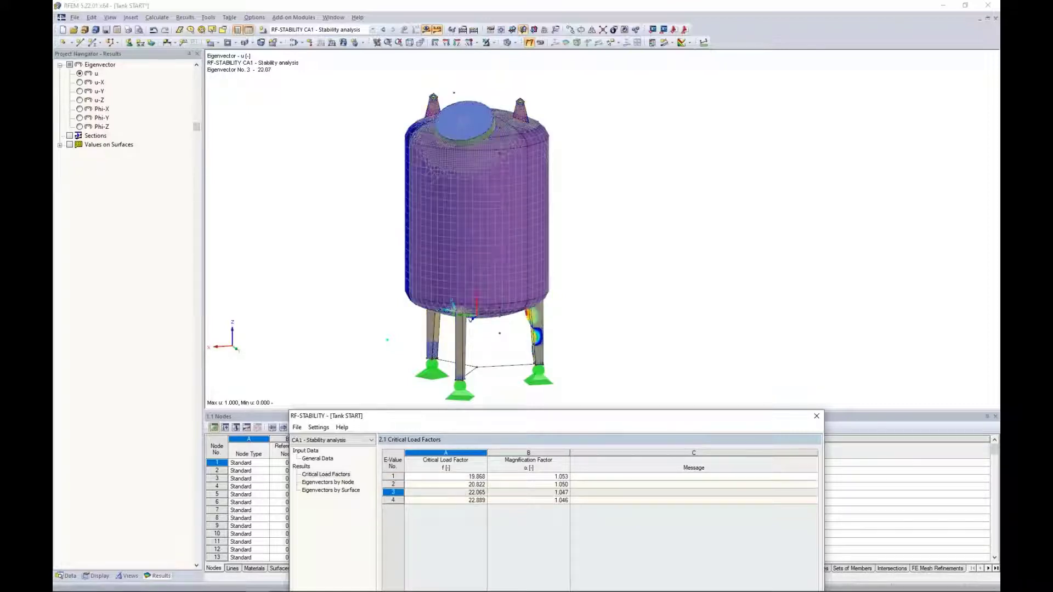
click(461, 499)
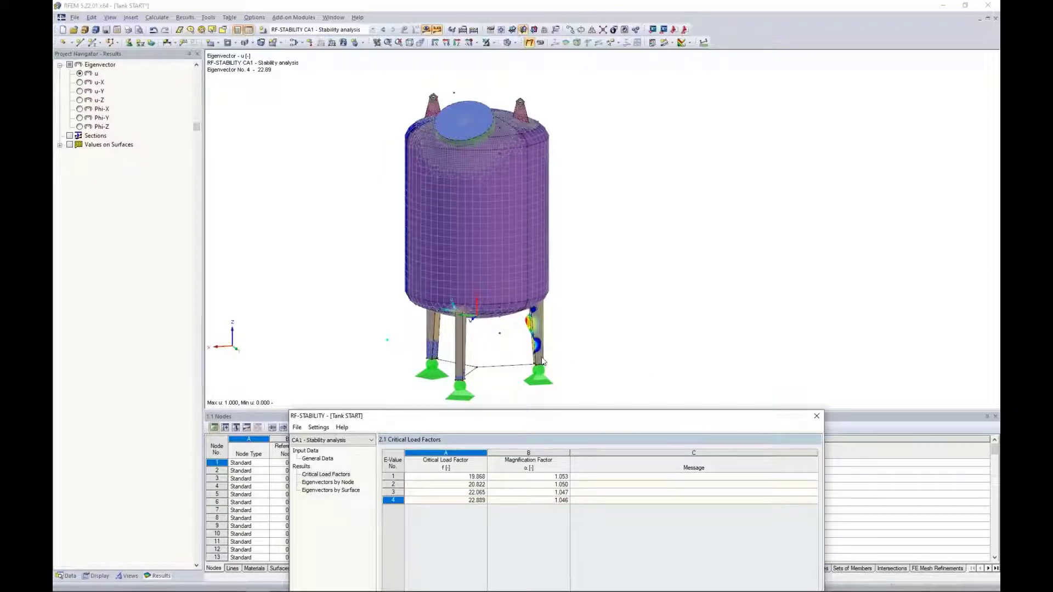
click(443, 476)
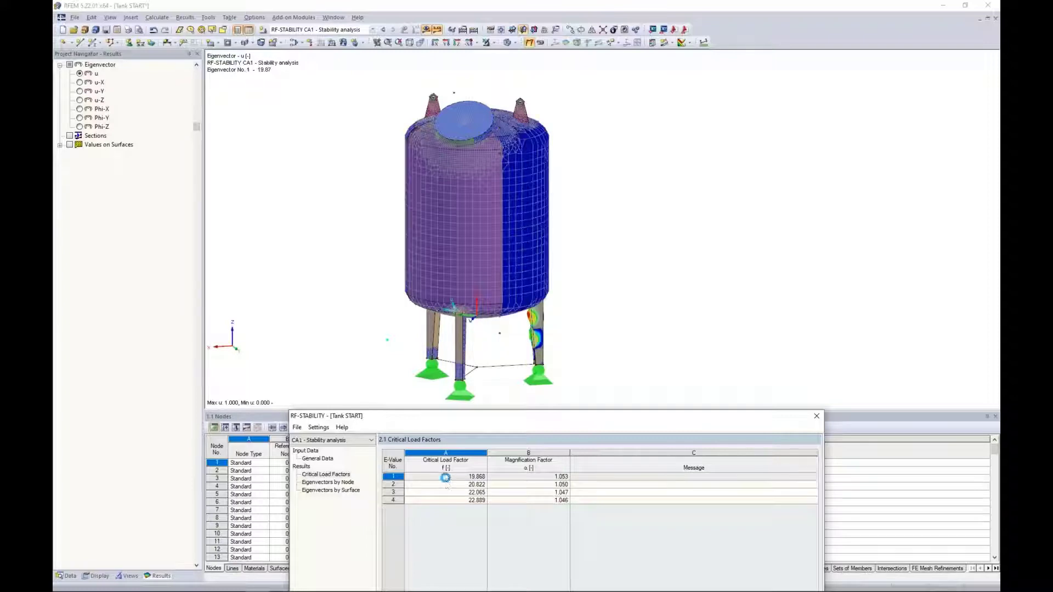
click(447, 484)
Step: Check the load combination in the stability analysis's general data and compare the buckling shapes of the first three eigenvalues
drag(470, 422, 477, 131)
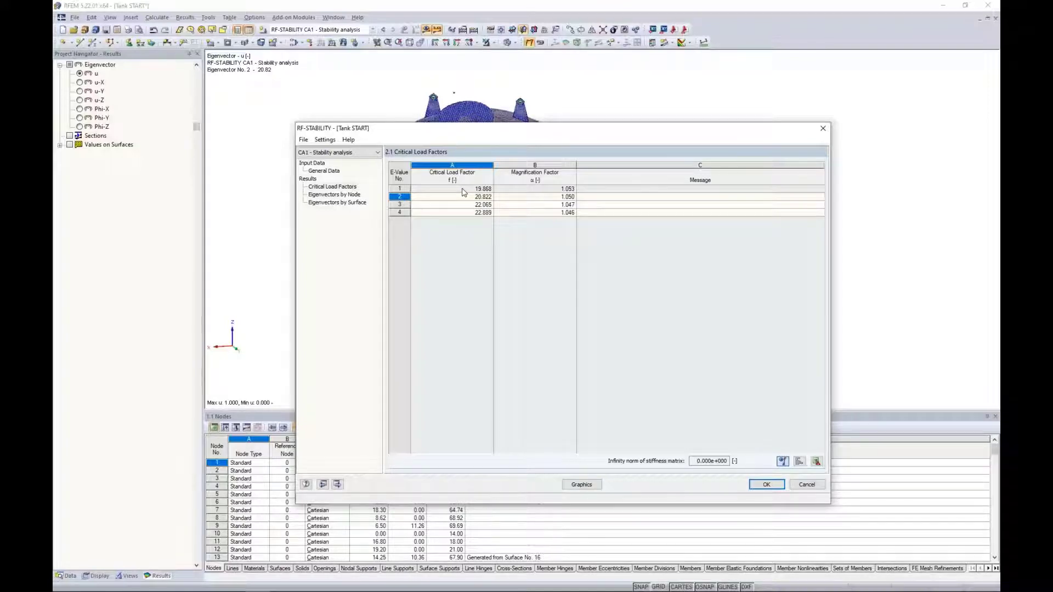
click(336, 172)
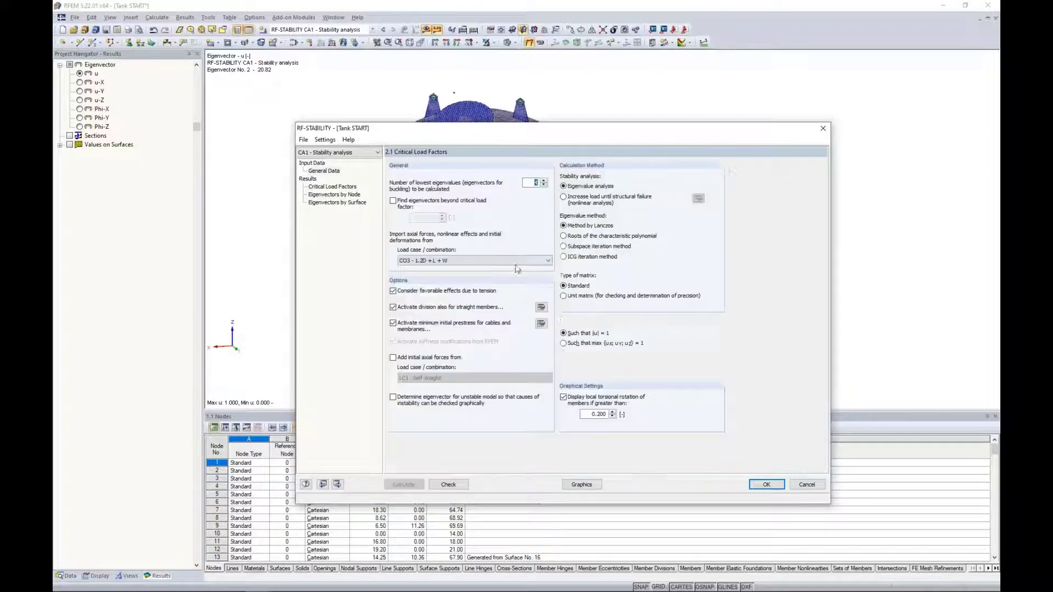
click(332, 187)
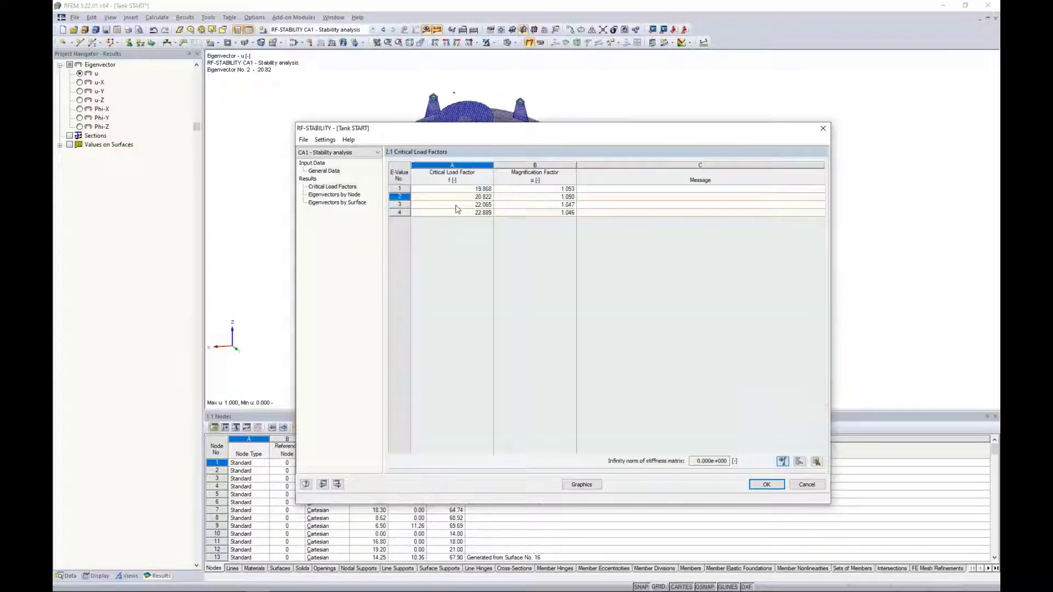
drag(501, 134, 493, 393)
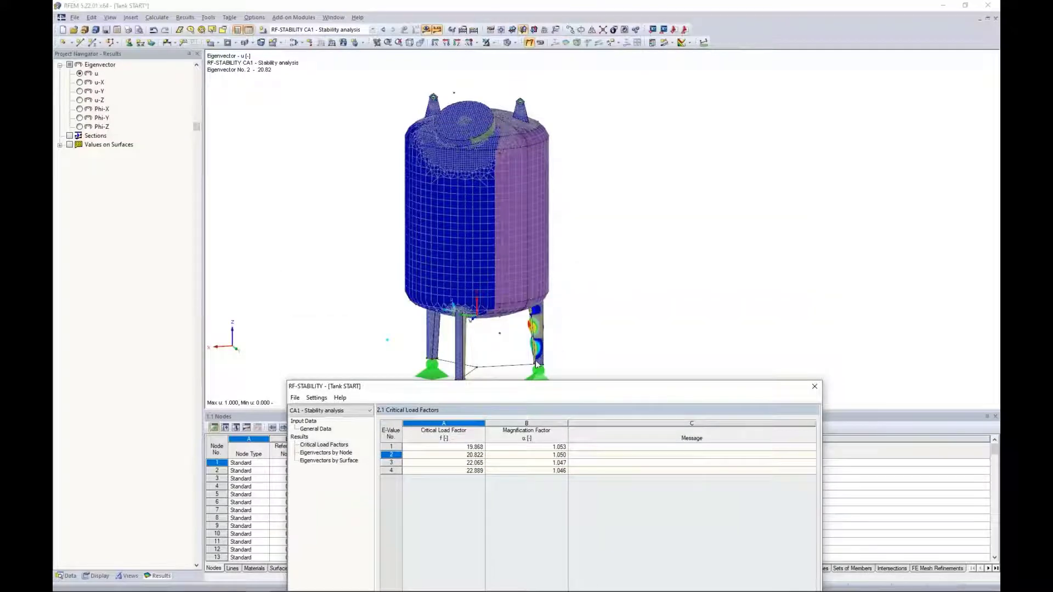
click(463, 447)
click(462, 455)
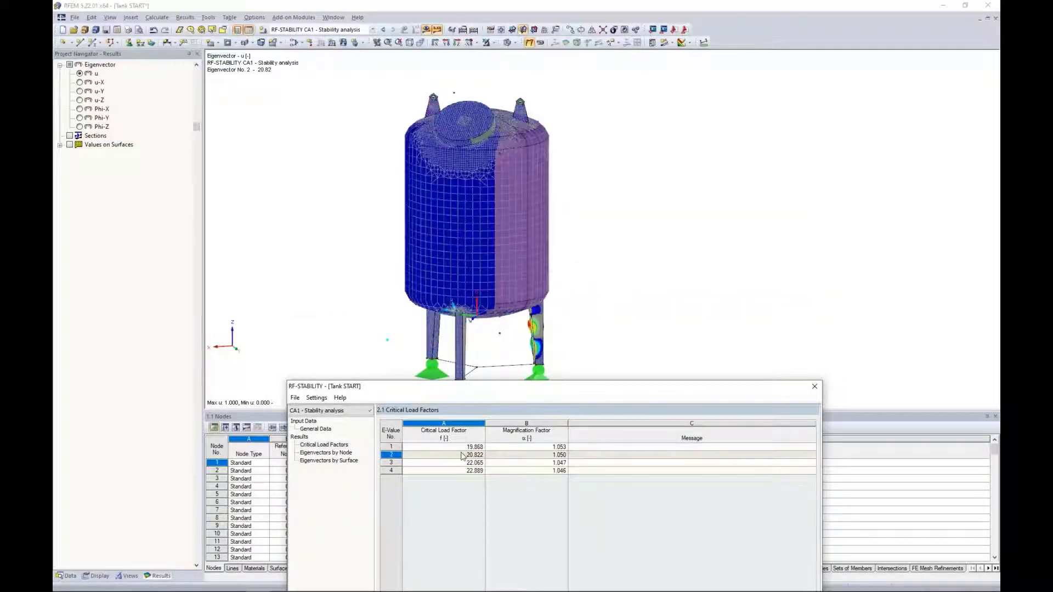
click(463, 463)
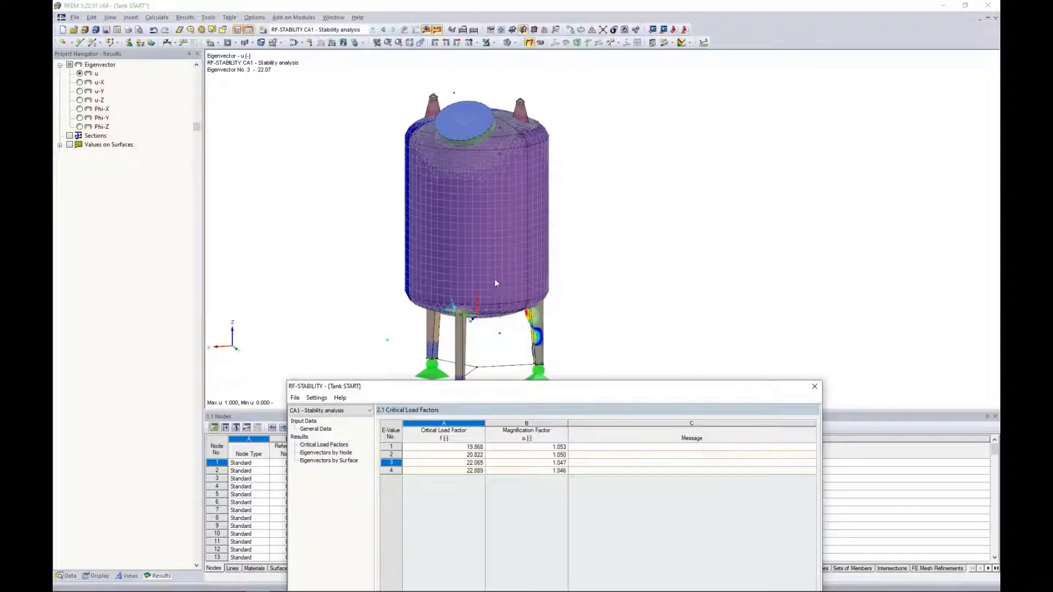
Step: Select eigenvalue 1 in the critical load factors and display its eigenvector graphically on the model
drag(485, 386, 490, 175)
click(466, 231)
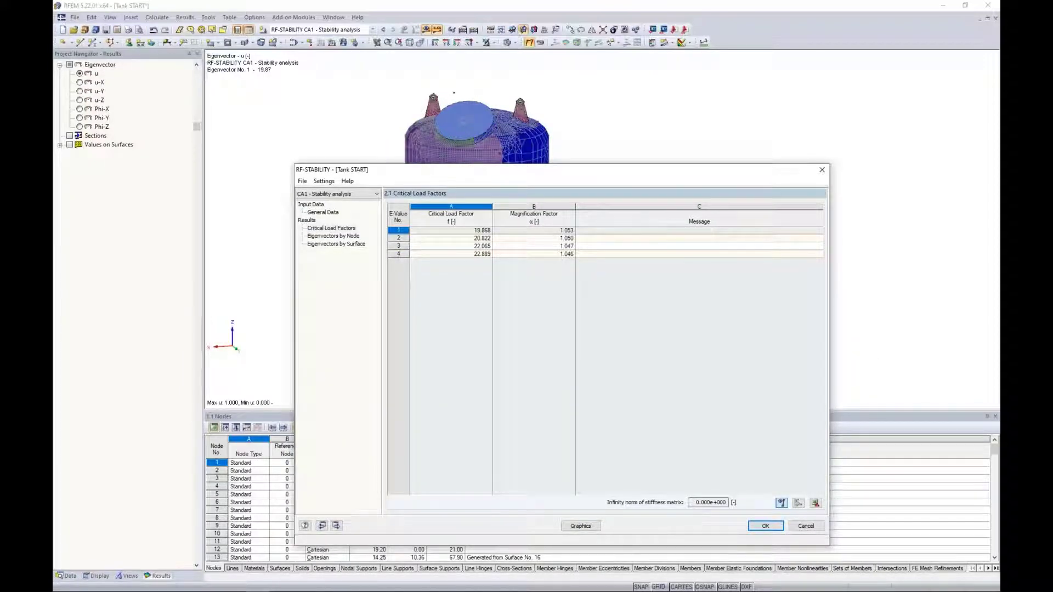
click(581, 527)
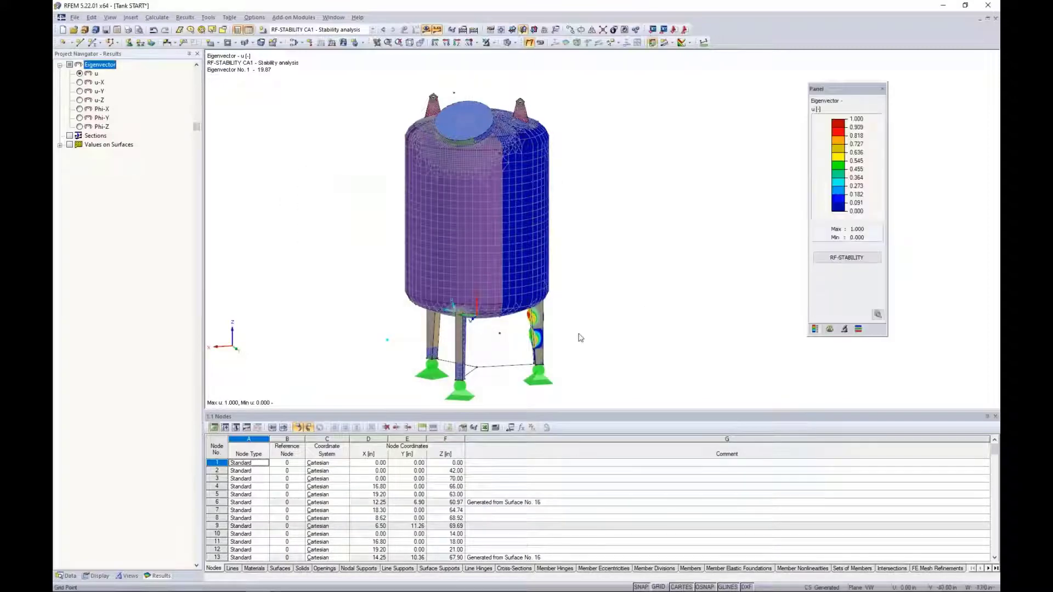
Step: Examine the first buckling shape on the tank's legs with the RF-STABILITY CA1 results selected for display
scroll(581, 337, up, 6)
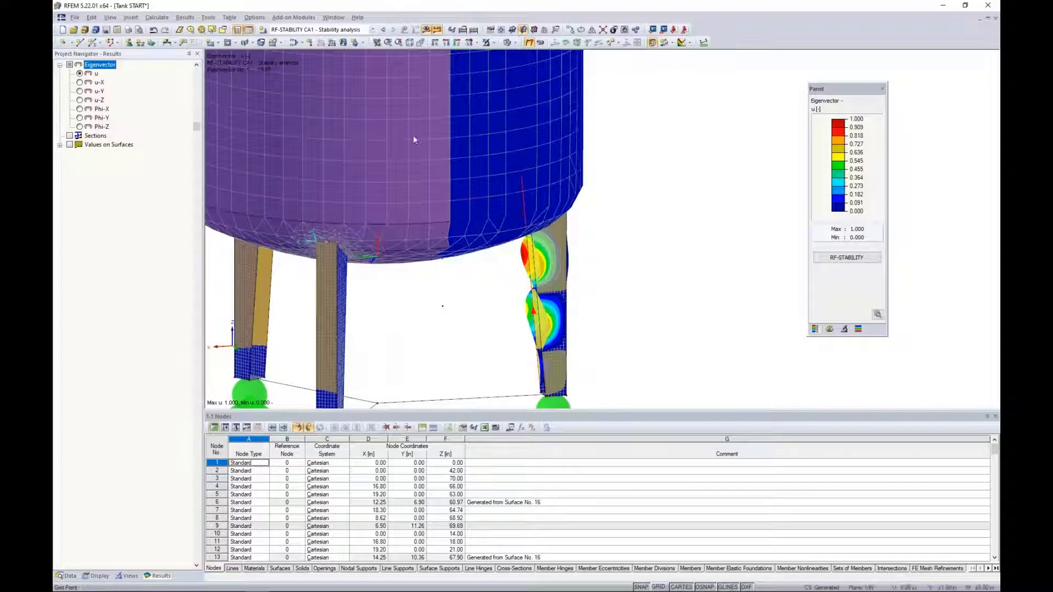
click(287, 31)
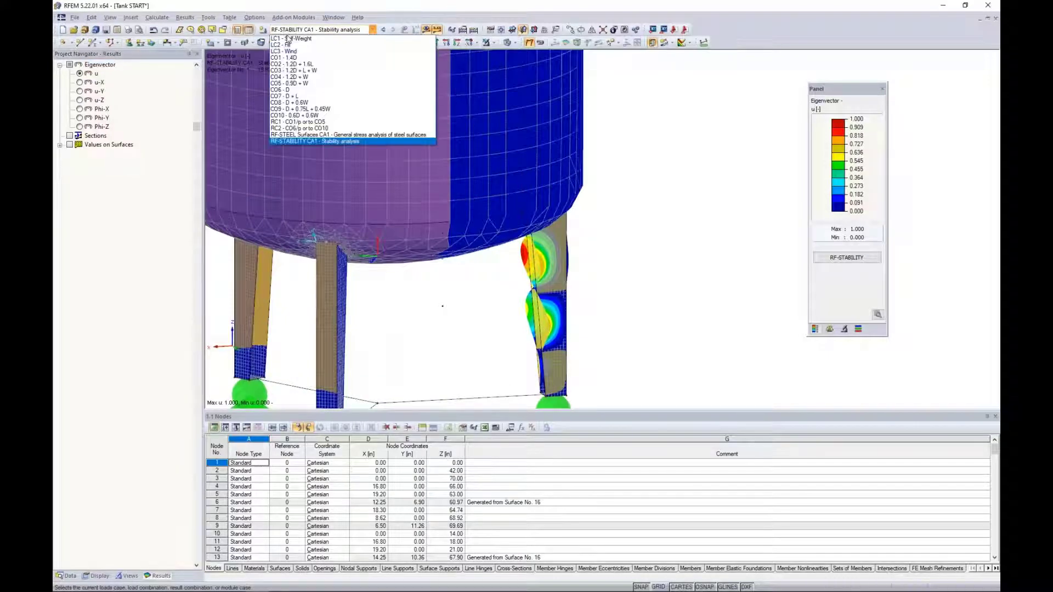
click(292, 143)
middle_drag(405, 301, 522, 257)
scroll(568, 269, up, 1)
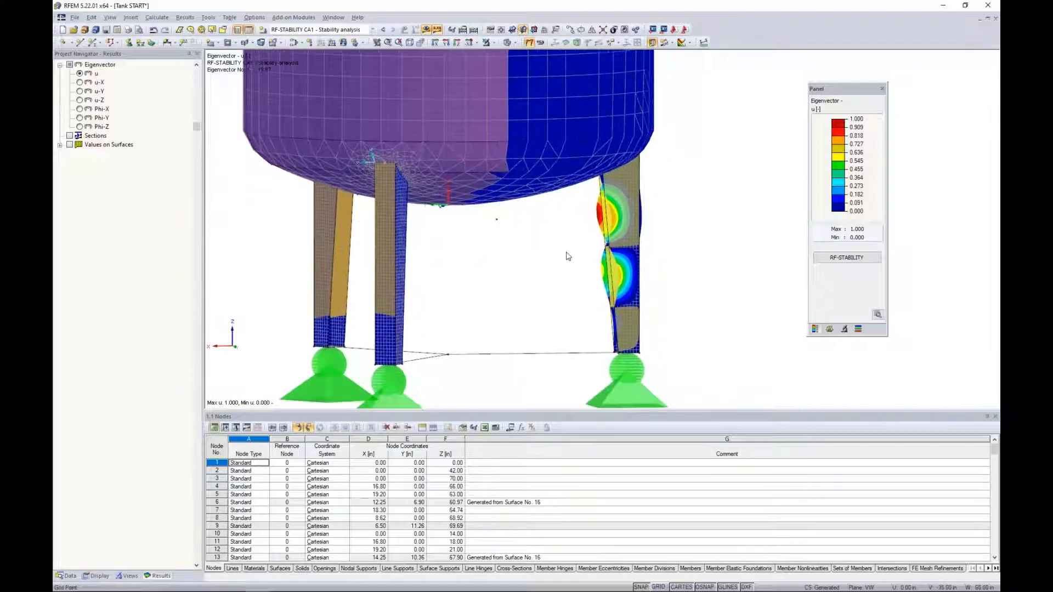
scroll(576, 257, up, 1)
Step: Compare the buckling shapes of eigenvectors 2, 3 and 4 on the tank's legs, and return to eigenvector 1
click(830, 329)
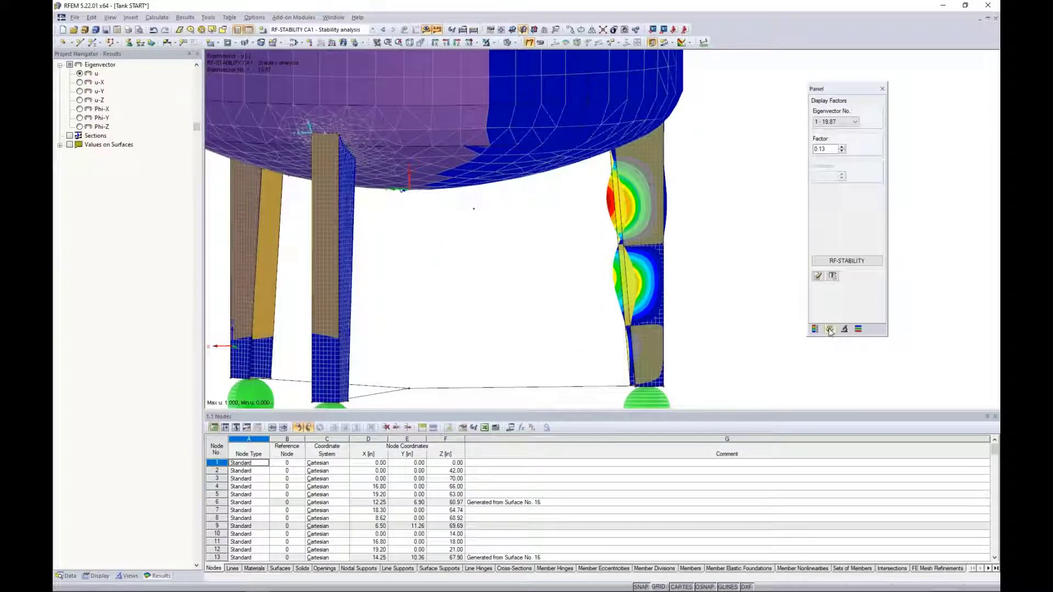
click(853, 123)
click(839, 137)
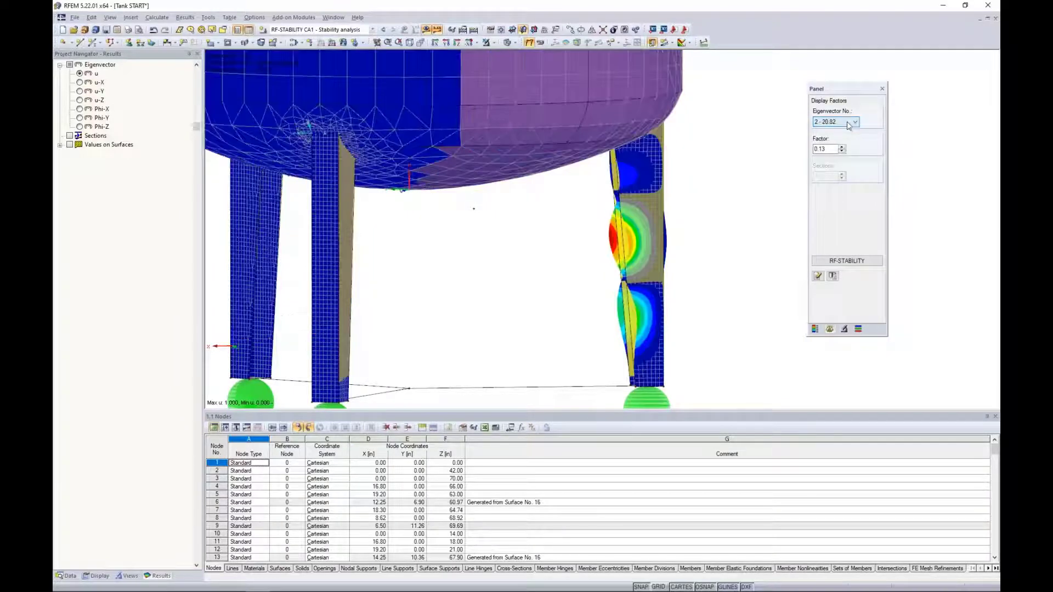
click(849, 123)
click(833, 143)
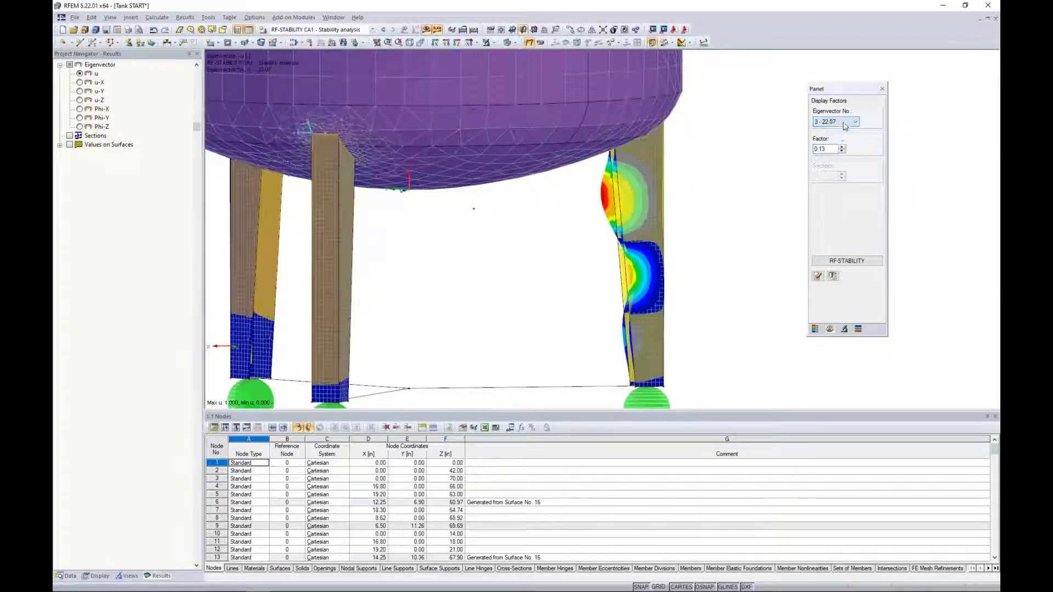
click(847, 122)
click(830, 149)
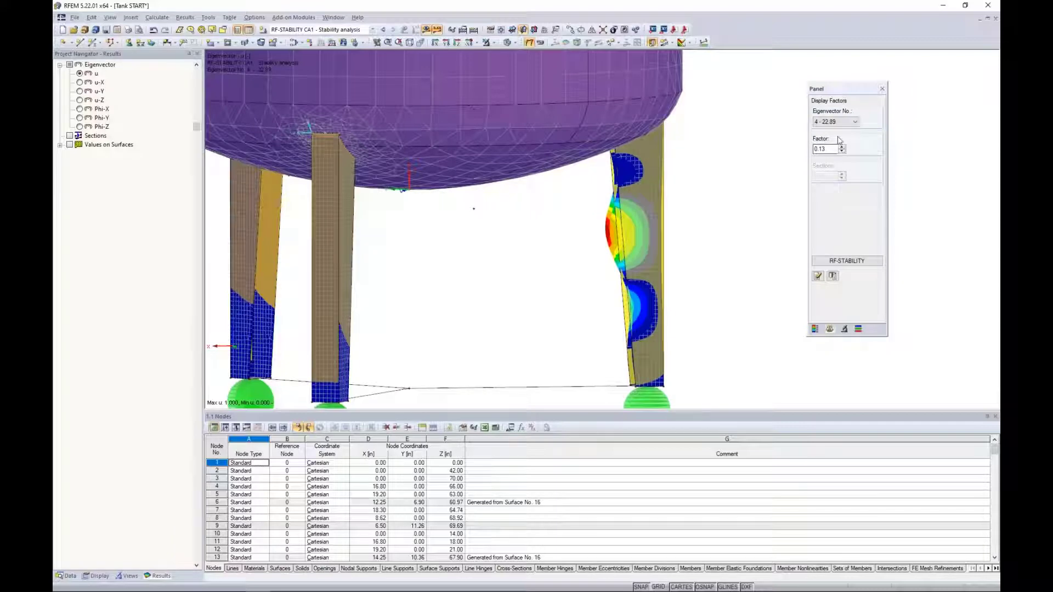
scroll(639, 225, up, 5)
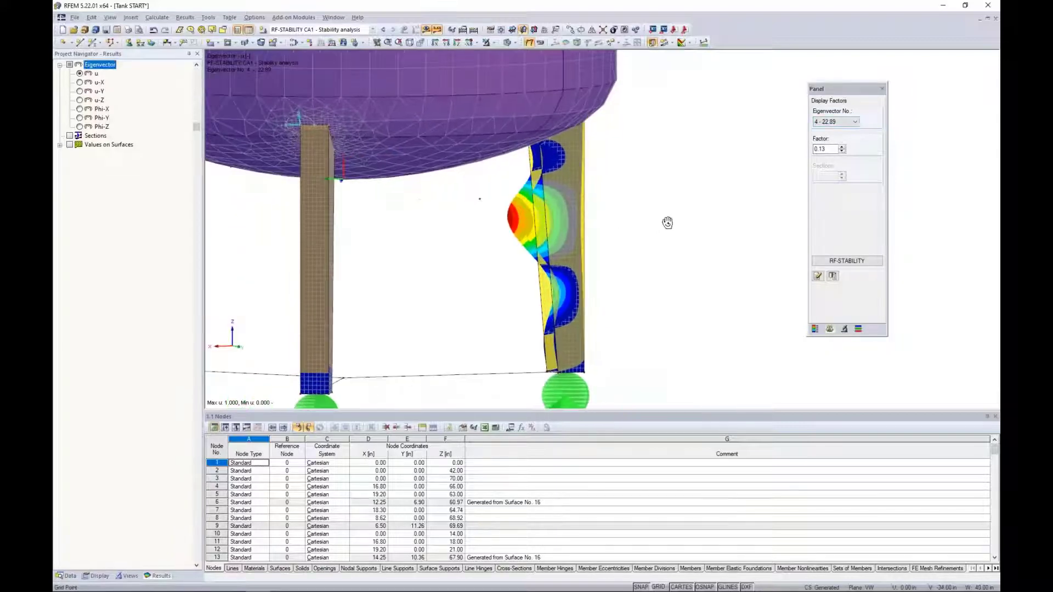
click(848, 122)
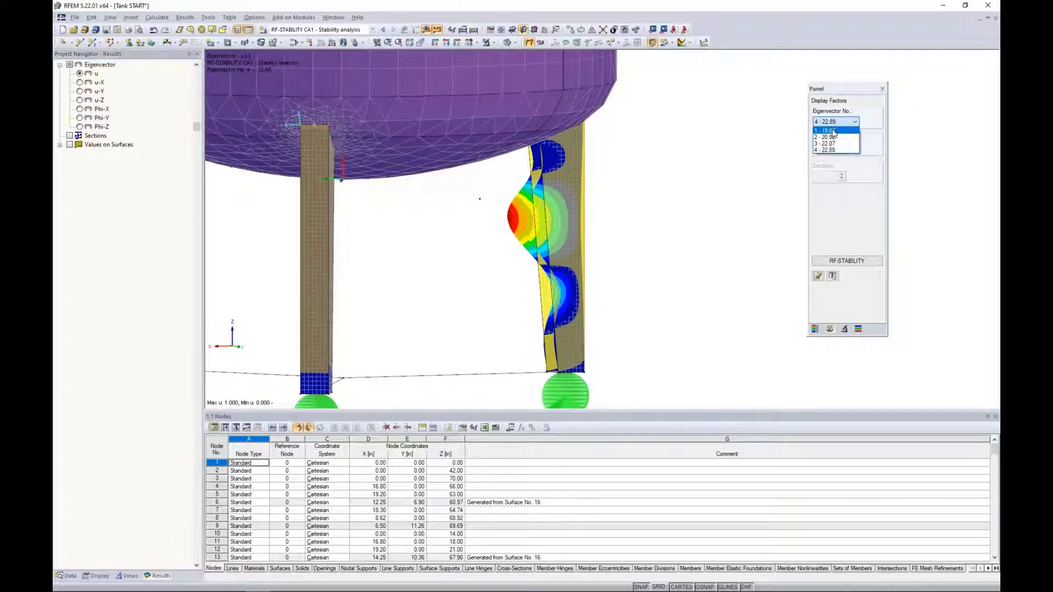
click(831, 130)
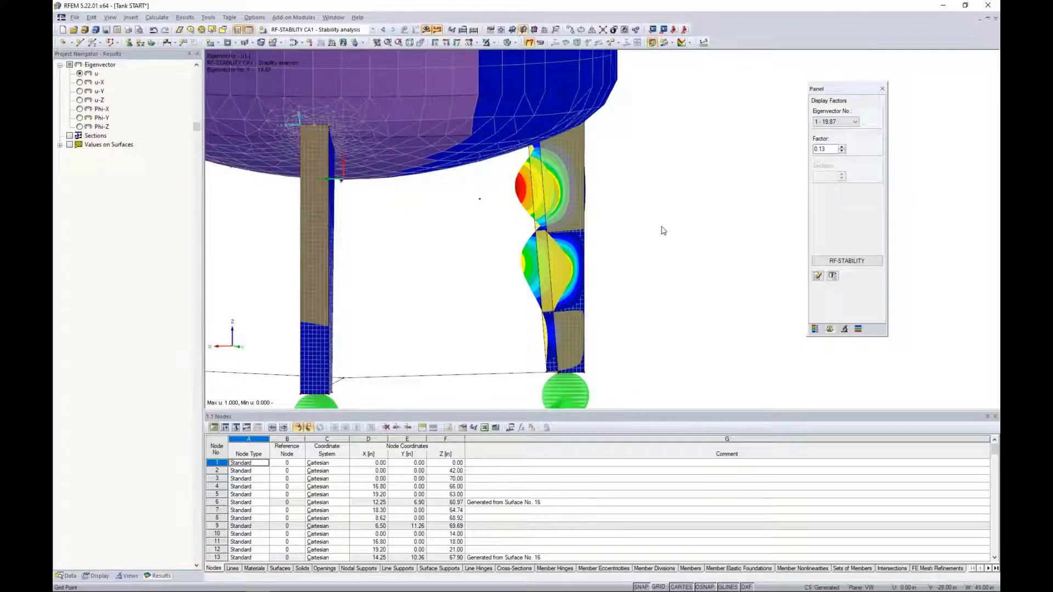
Step: Open the result diagram along the buckled leg's edge line and plot the eigenvector components u and u-Y
right_click(545, 213)
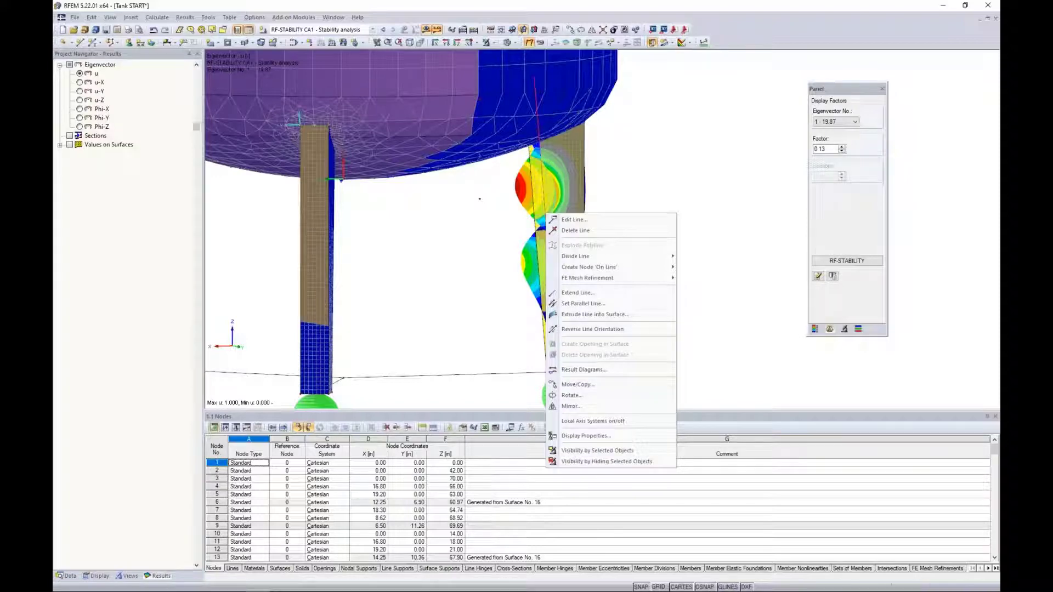
click(572, 371)
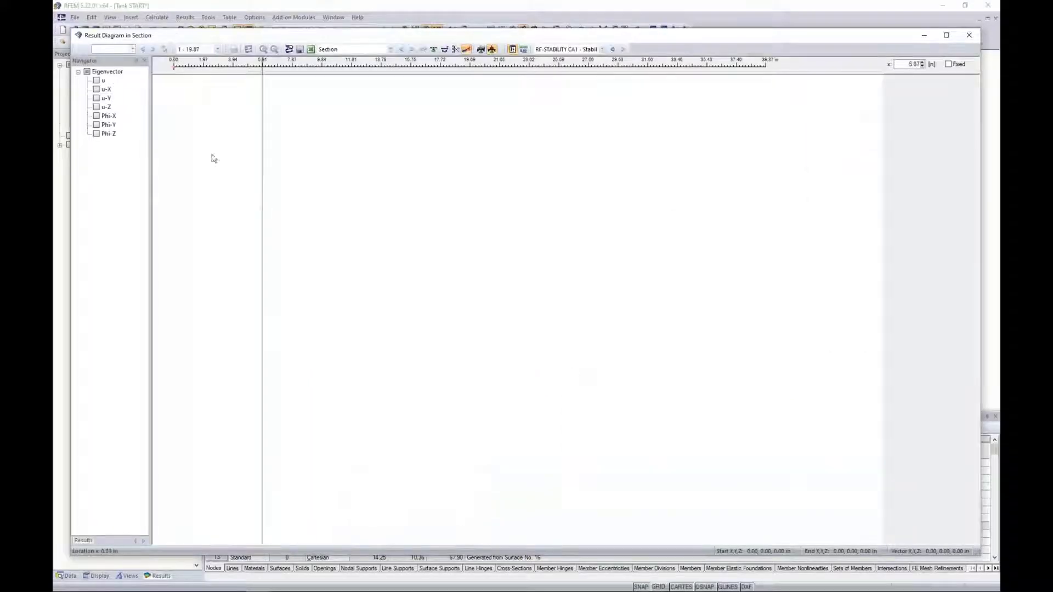
click(97, 81)
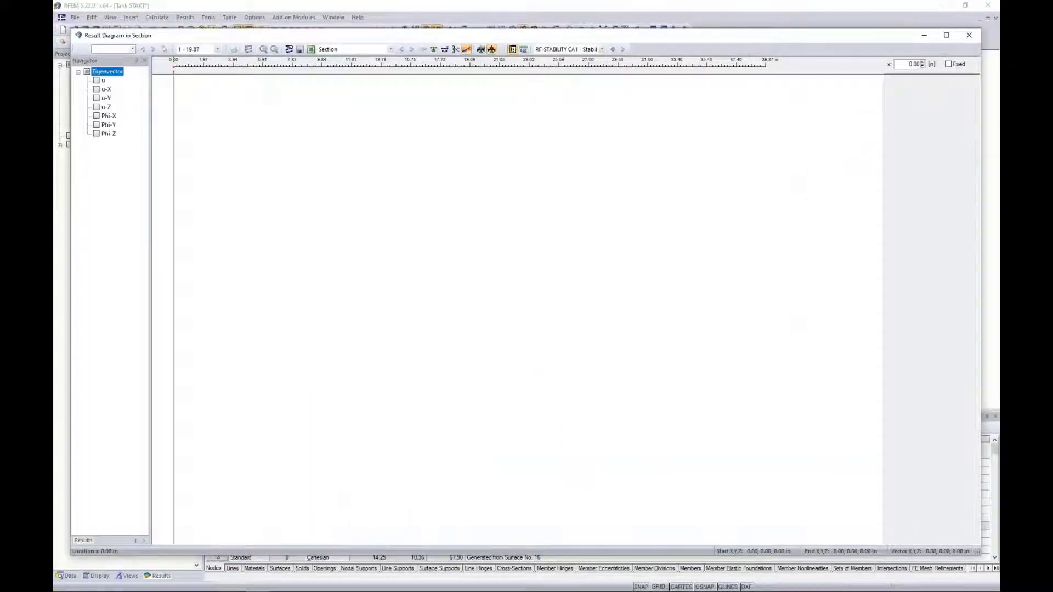
click(96, 90)
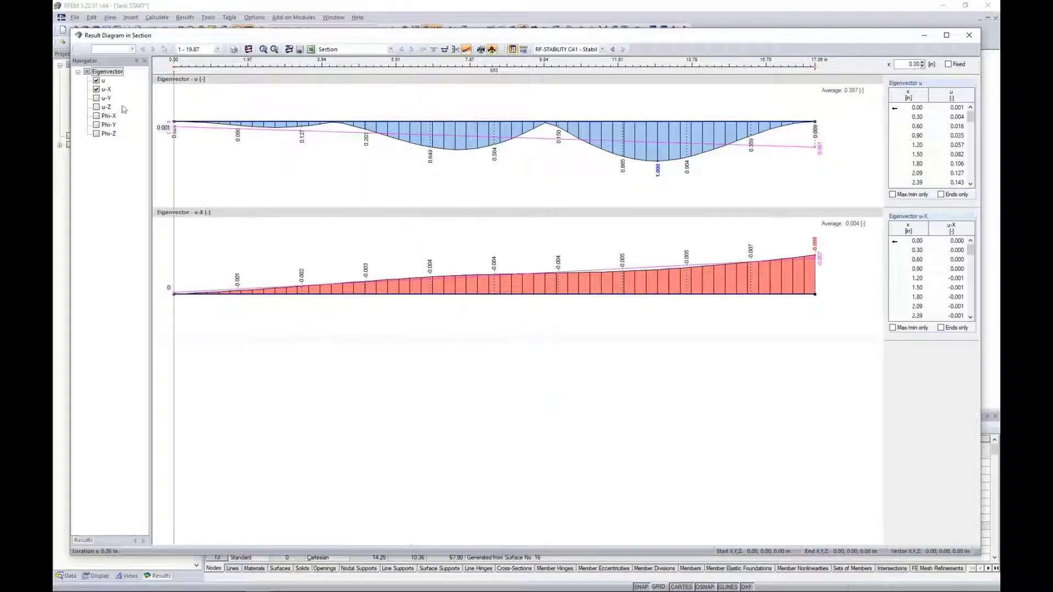
click(97, 91)
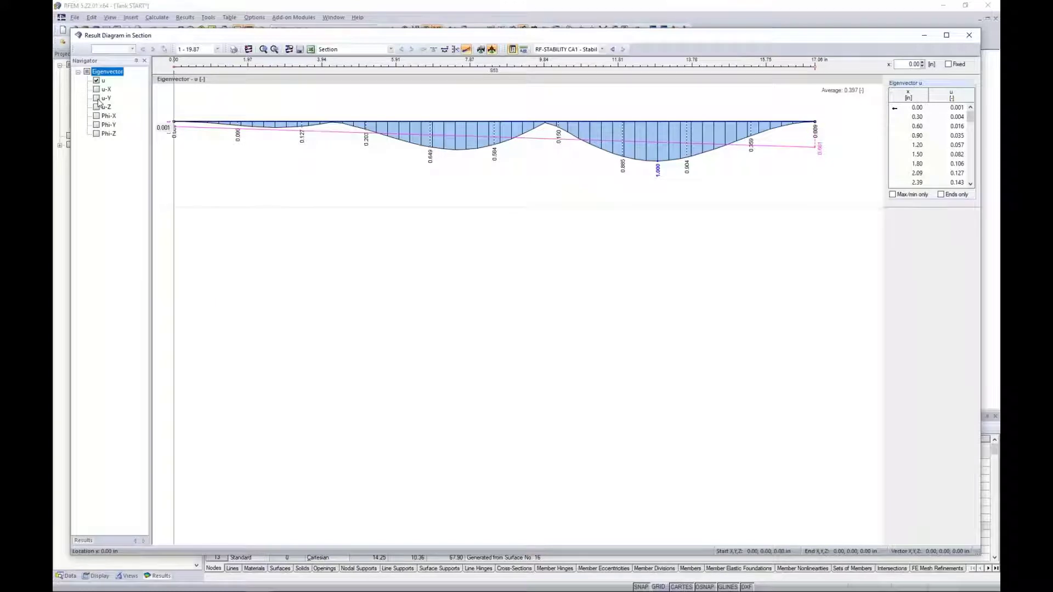
click(97, 98)
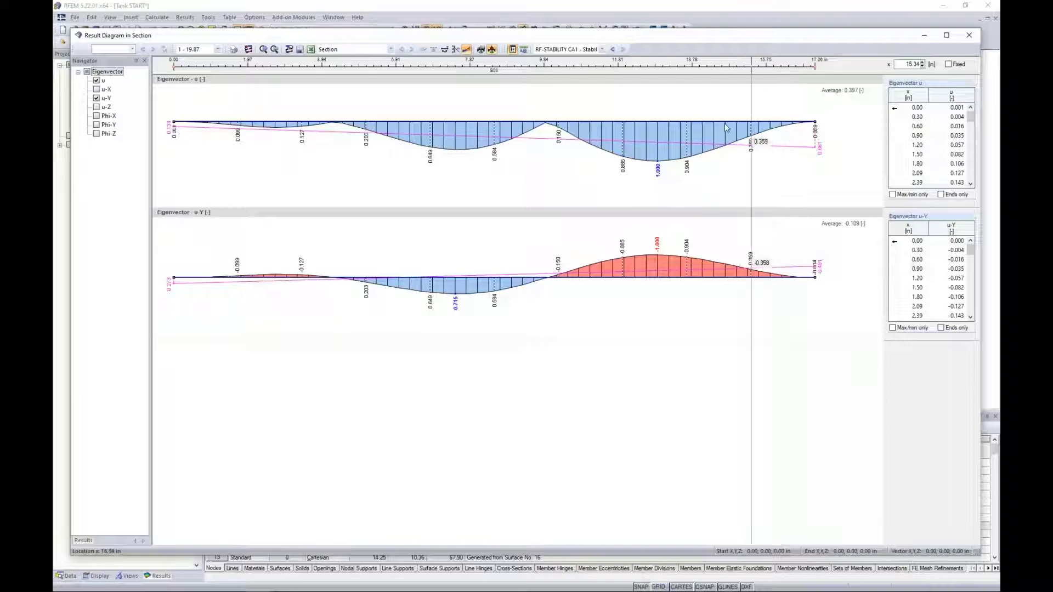
Step: Compare the u and u-Y diagrams with the buckled leg on the model, close the diagram and show the color scale
drag(705, 35, 698, 346)
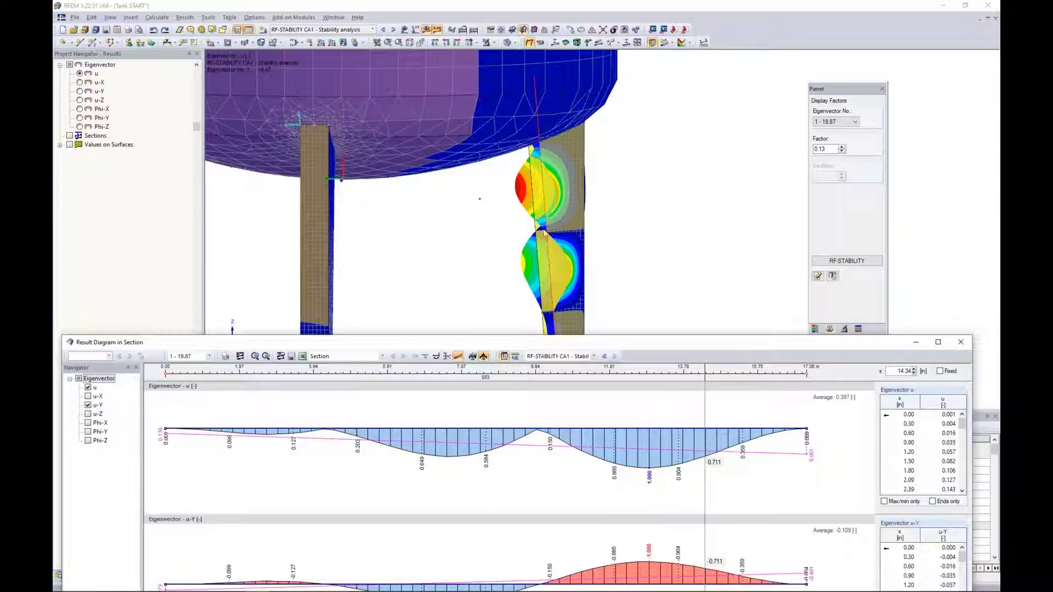
drag(554, 343, 574, 123)
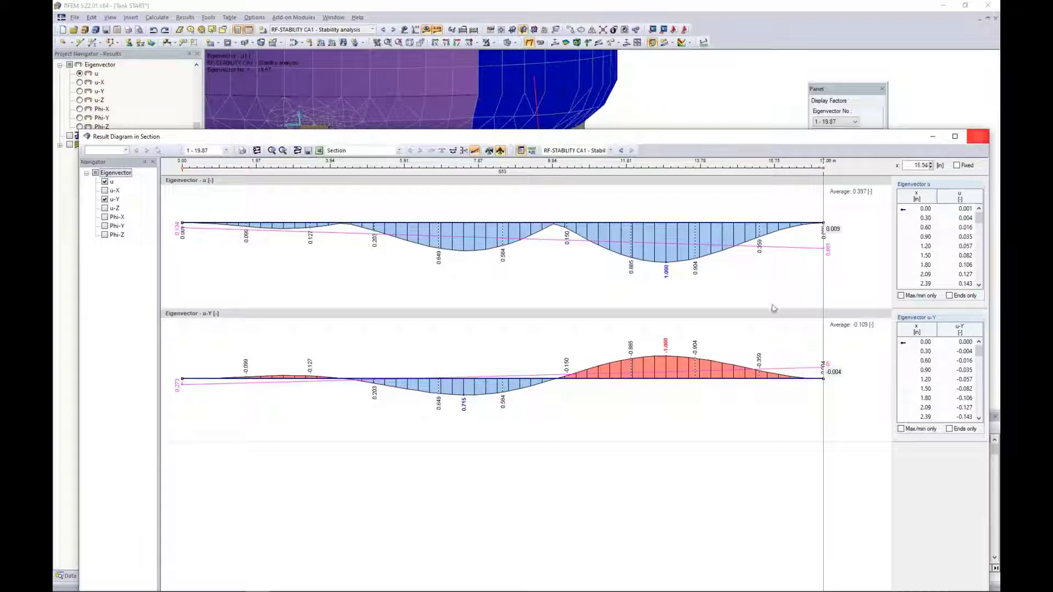
click(982, 141)
click(815, 328)
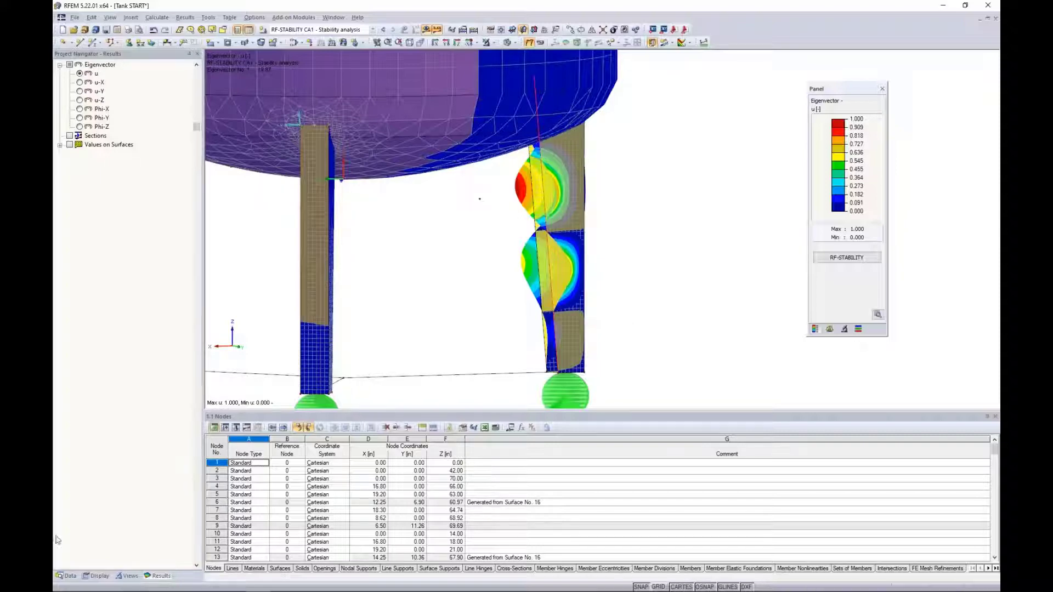
Step: Generate a pre-deformed FE mesh in RF-IMP from buckling mode 1 of RF-STABILITY CA1, entering the maximum ordinate of pre-deformation
click(68, 576)
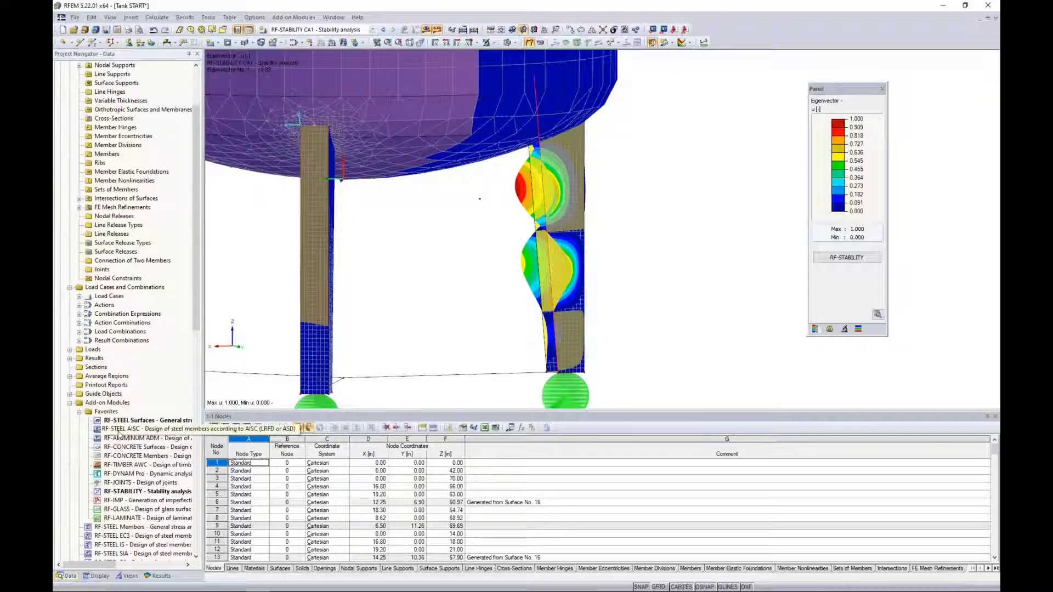
double_click(137, 501)
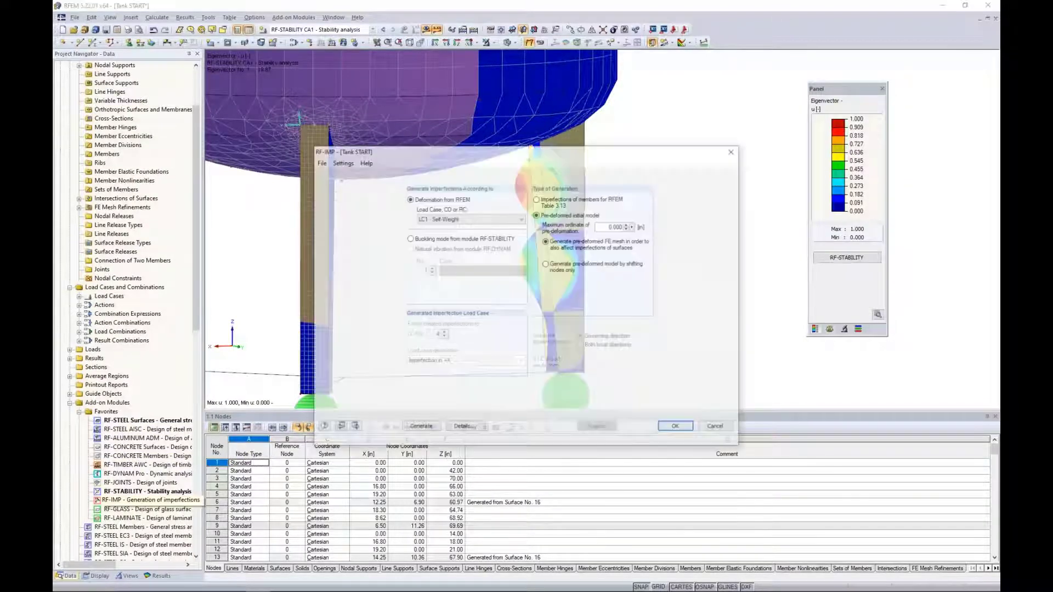
click(415, 239)
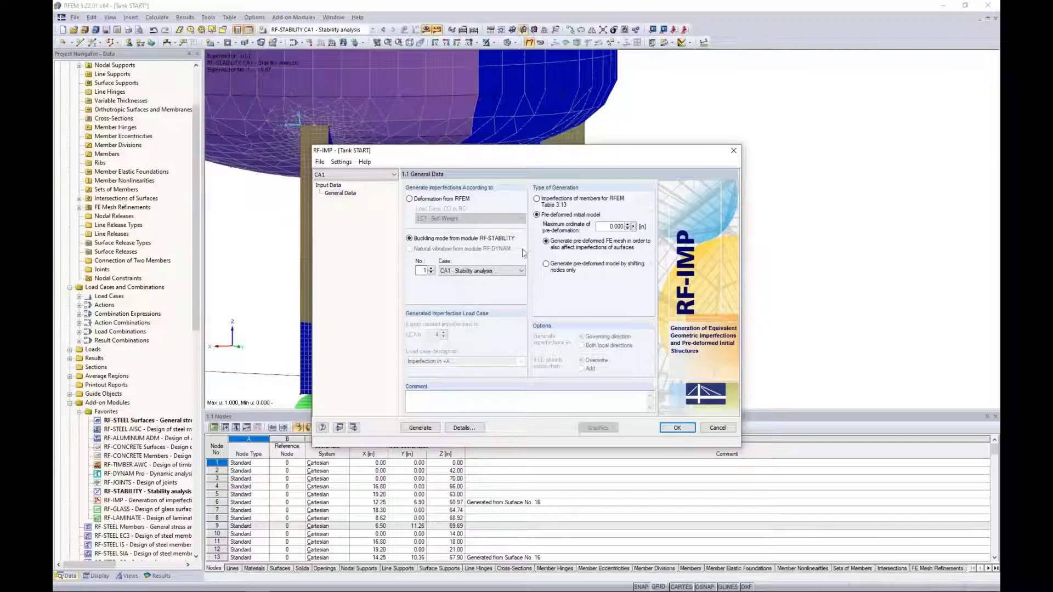
double_click(610, 226)
text(0.0)
click(420, 428)
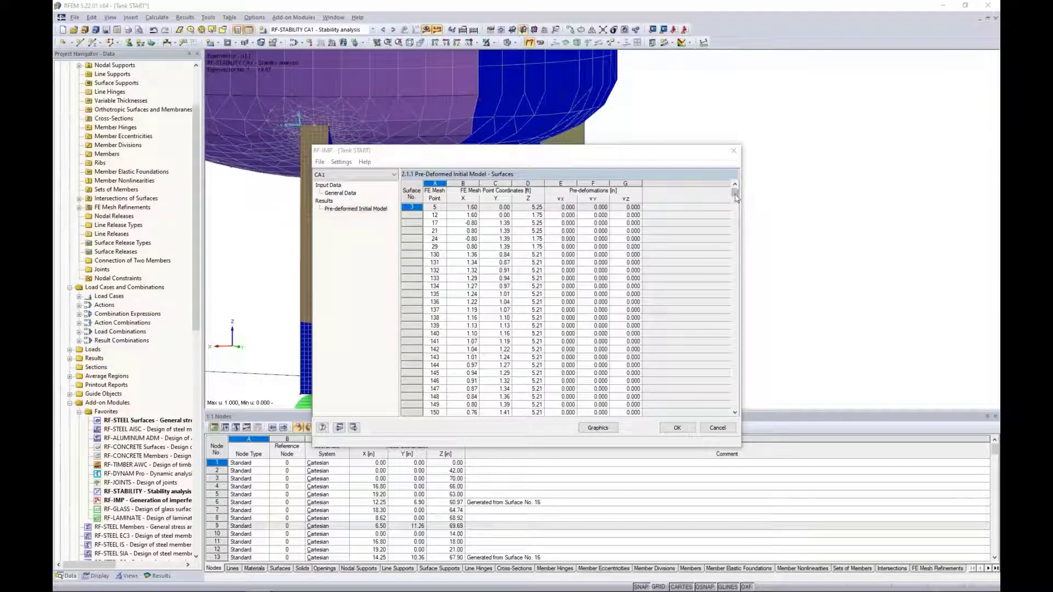
Step: Review the surface pre-deformations at the FE mesh points, compare them with the leg's buckling shape, and accept the imperfection case
drag(735, 192, 735, 202)
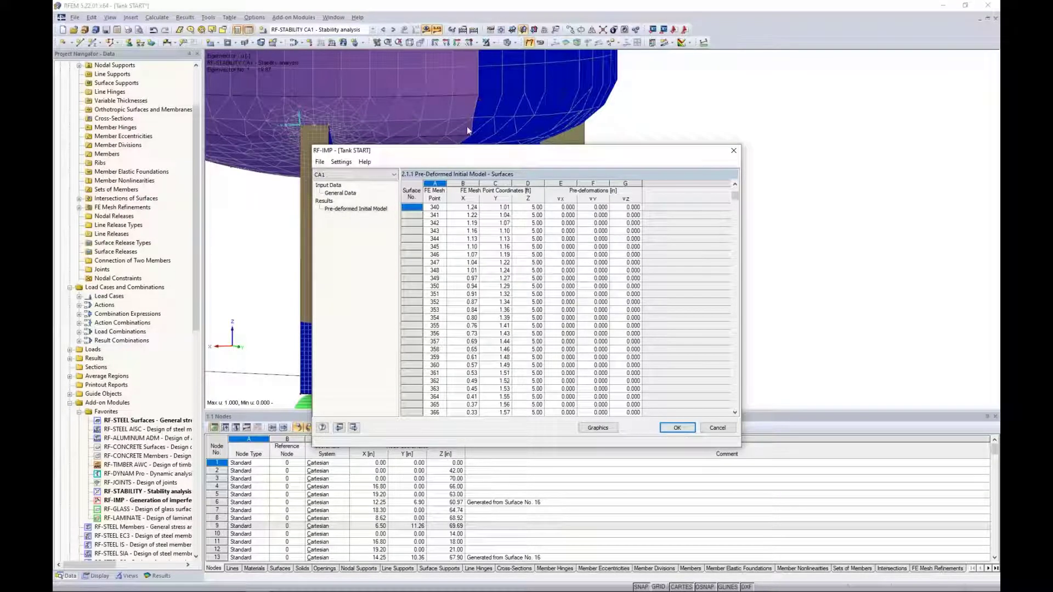
drag(735, 195, 737, 358)
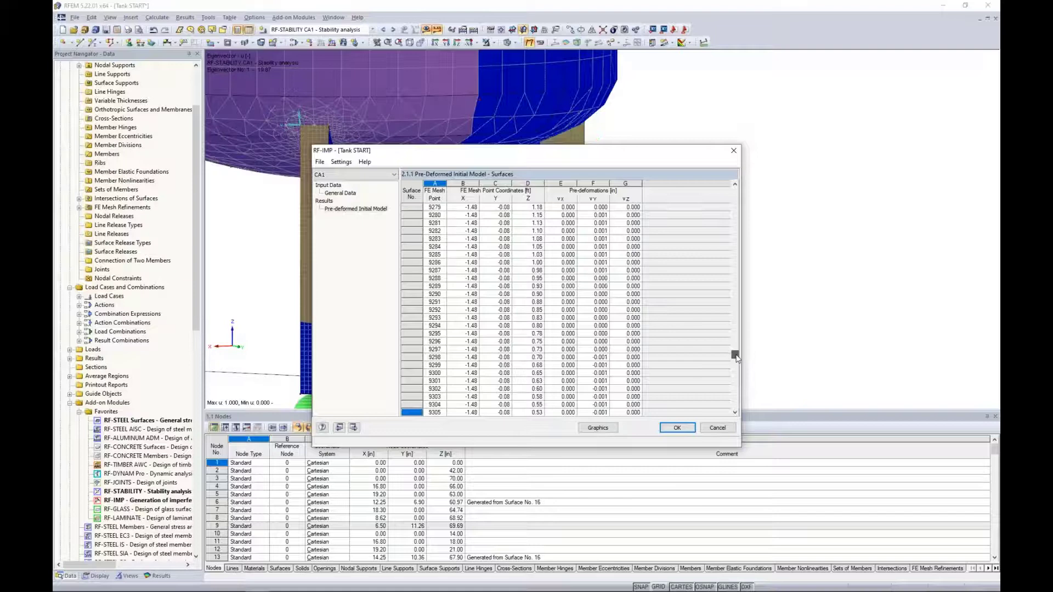
click(614, 374)
drag(576, 159, 568, 364)
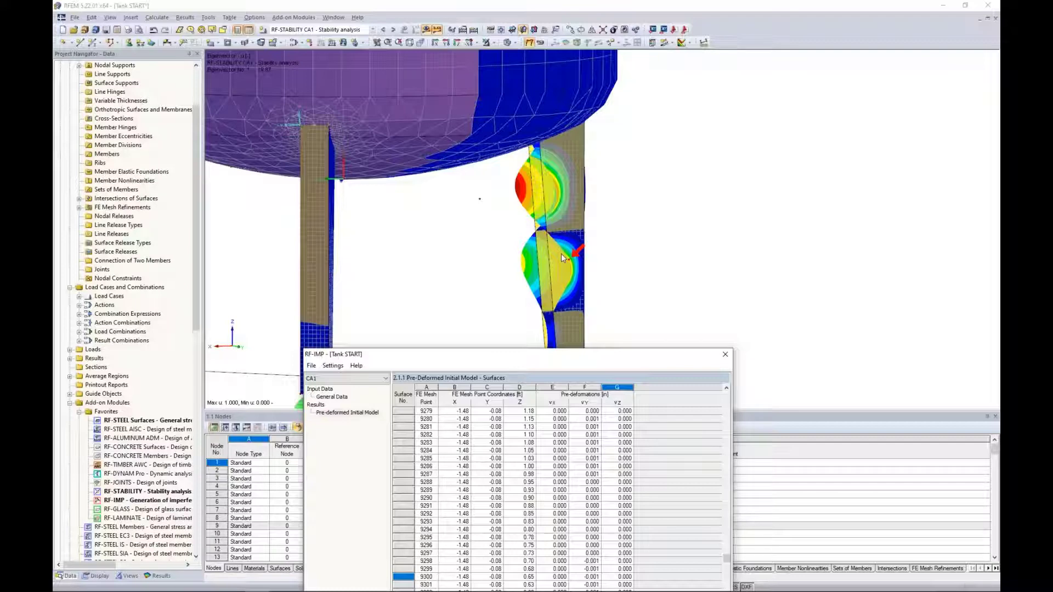
drag(529, 358, 519, 168)
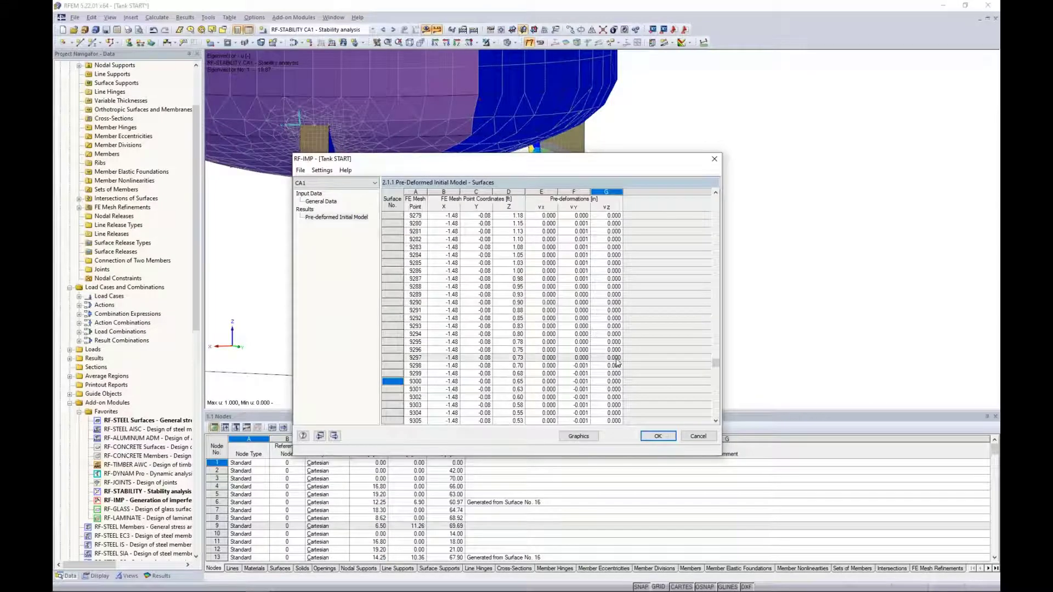
click(657, 437)
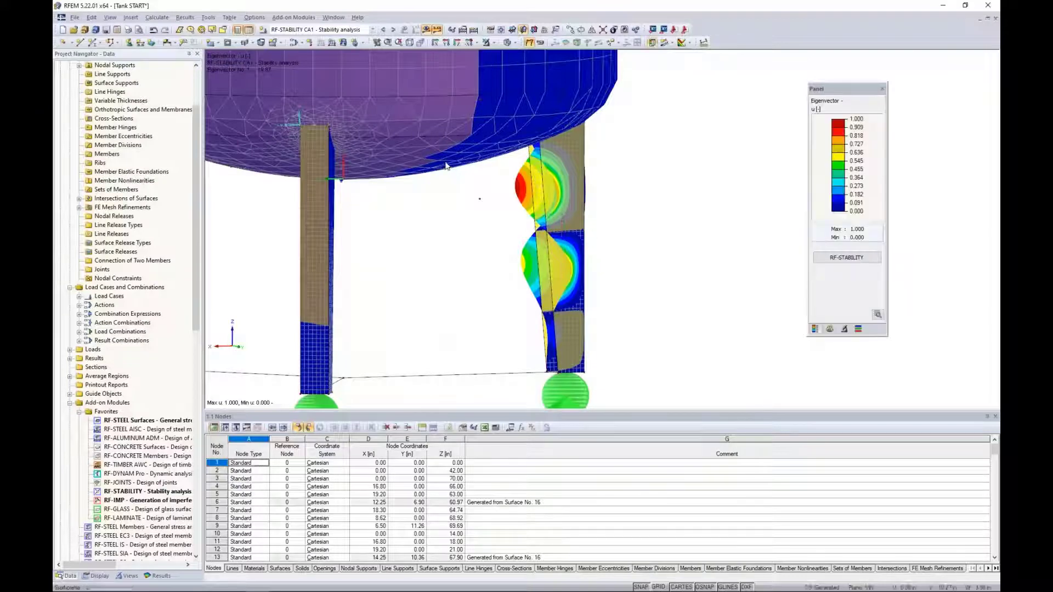
Step: Create a new load combination CO11 with the description "1.2D + L + W + Imp."
click(294, 44)
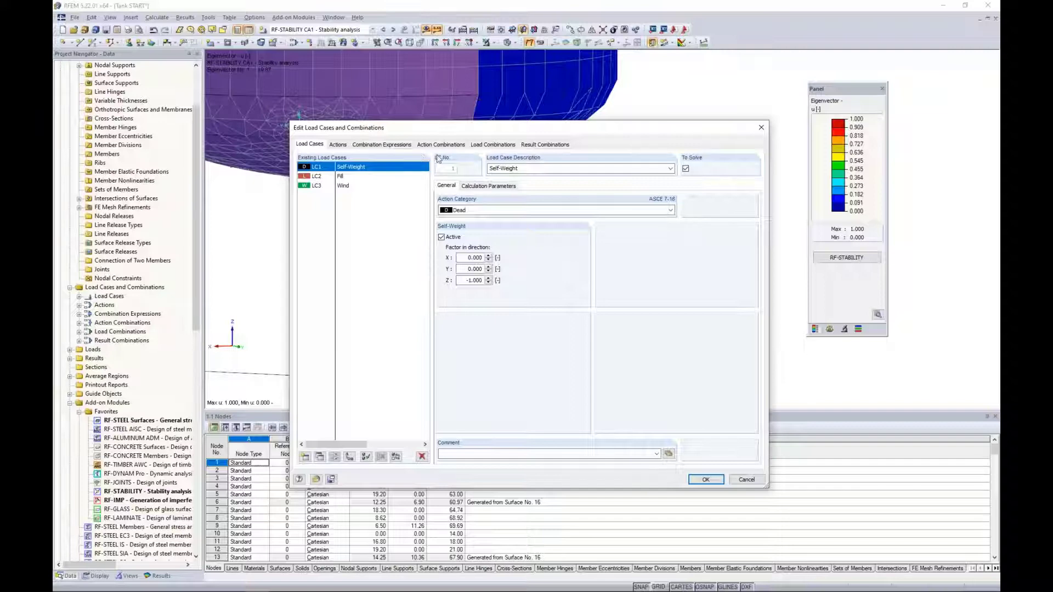
click(477, 145)
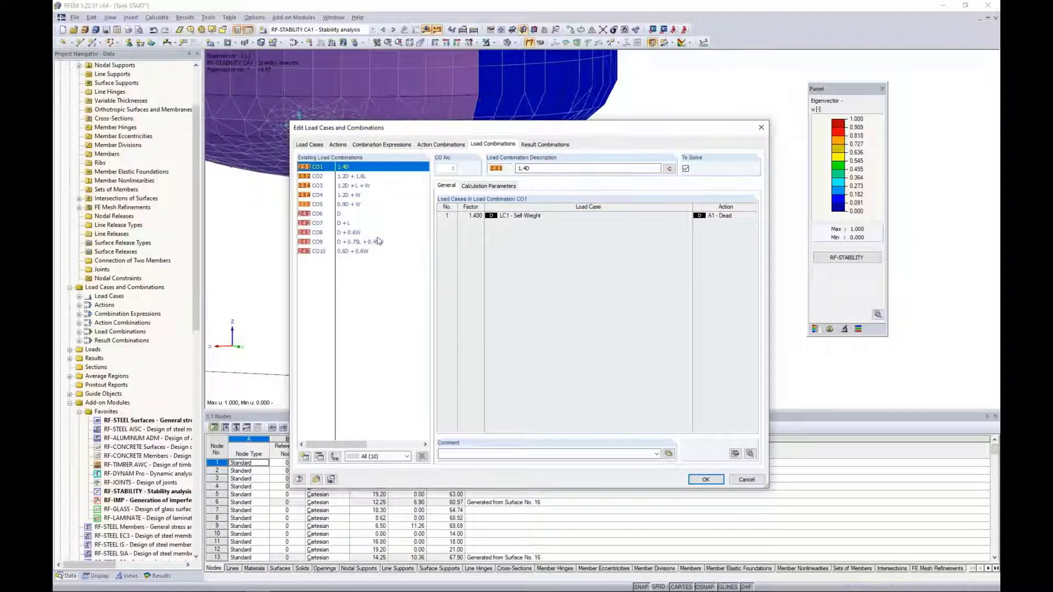
click(304, 457)
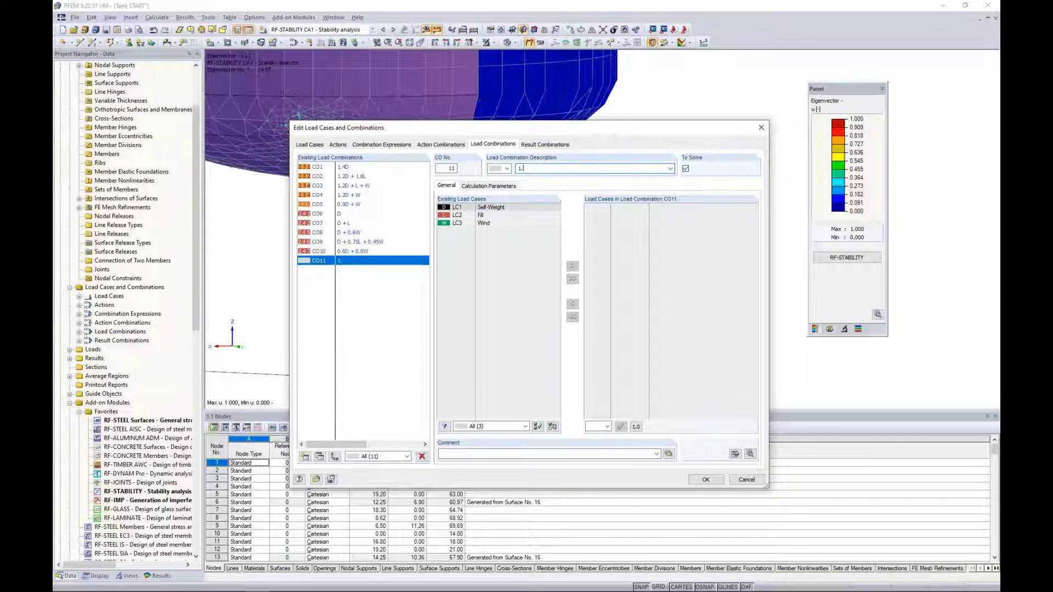
text(2D + L + W)
text(+ Imp.)
Step: Add load cases Self-Weight, Fill and Wind to combination CO11, and set the Self-Weight factor to 1.20
shift+click(505, 224)
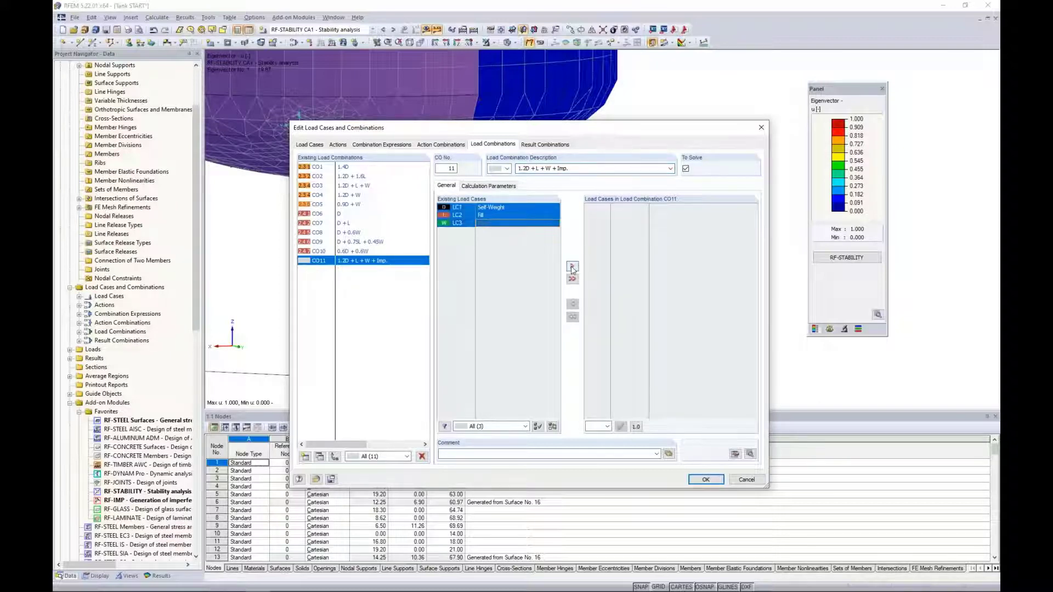
click(572, 266)
click(597, 208)
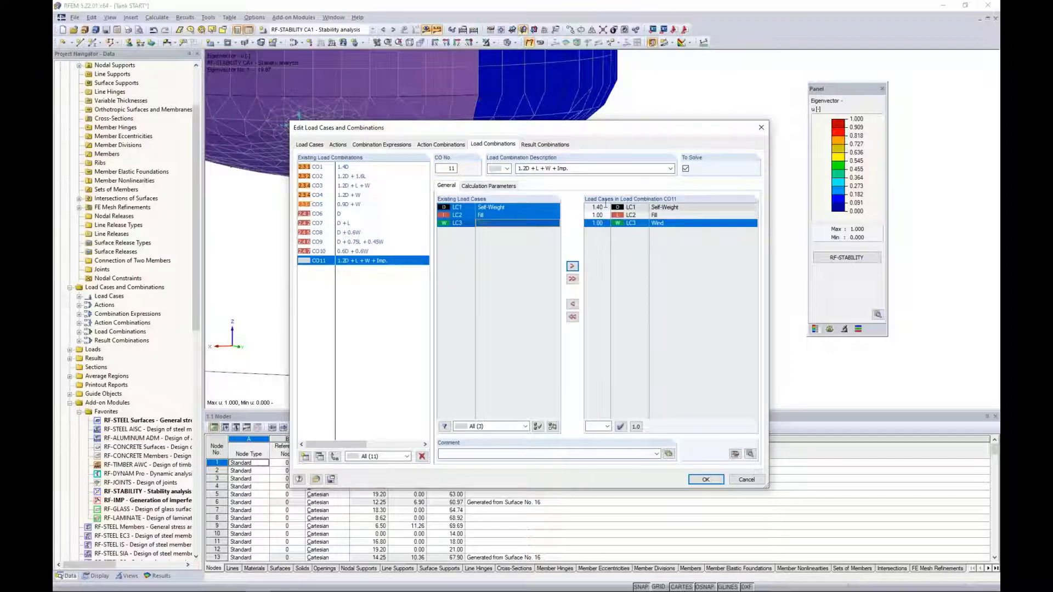
click(606, 208)
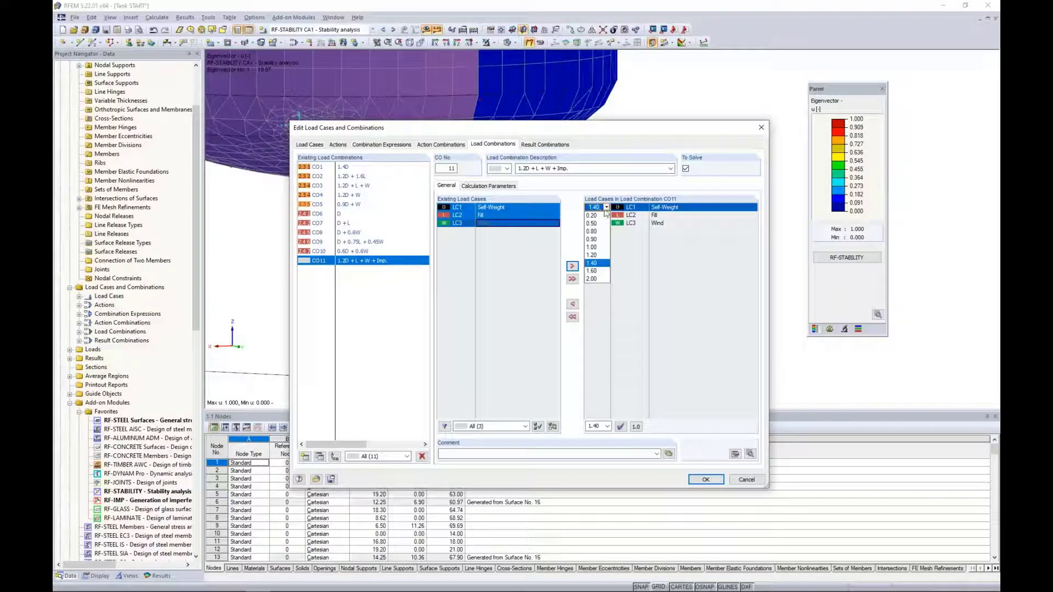
click(592, 255)
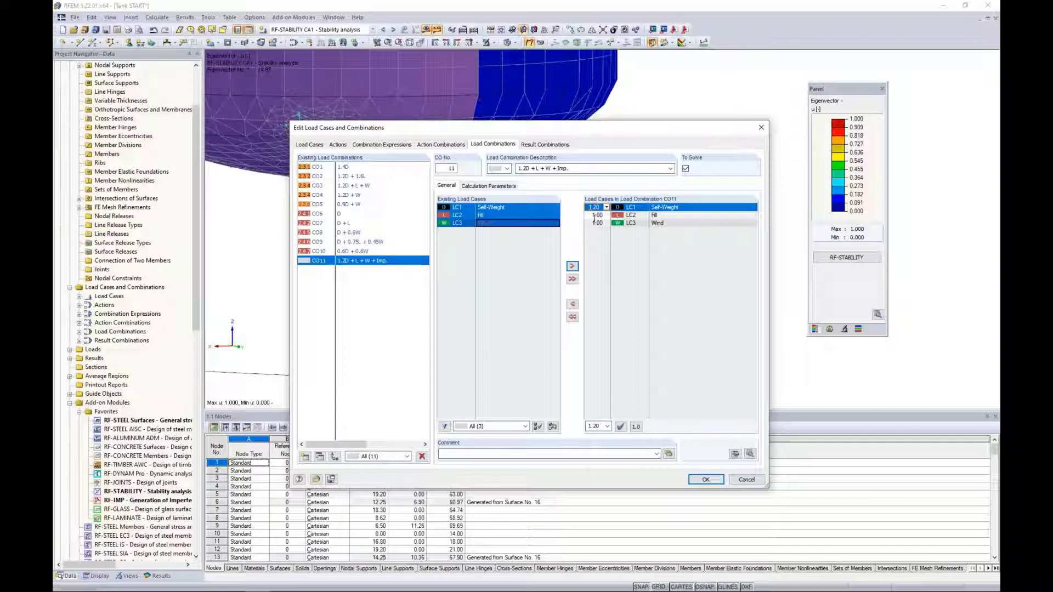
Step: Activate the generated imperfections from RF-IMP case CA1 in load combination CO11, and calculate the combination's results
click(499, 187)
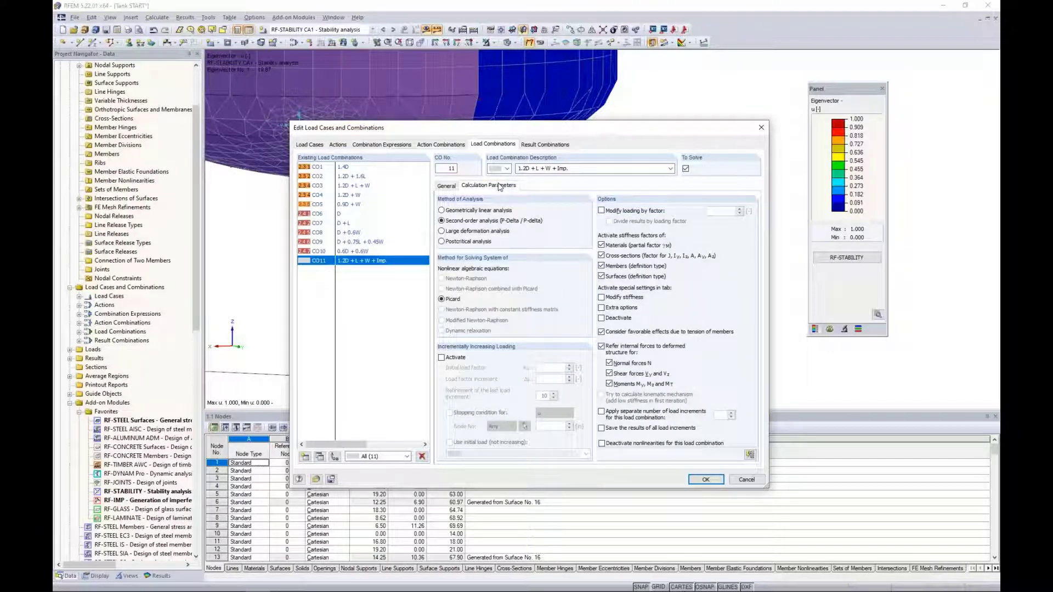
click(601, 307)
click(541, 186)
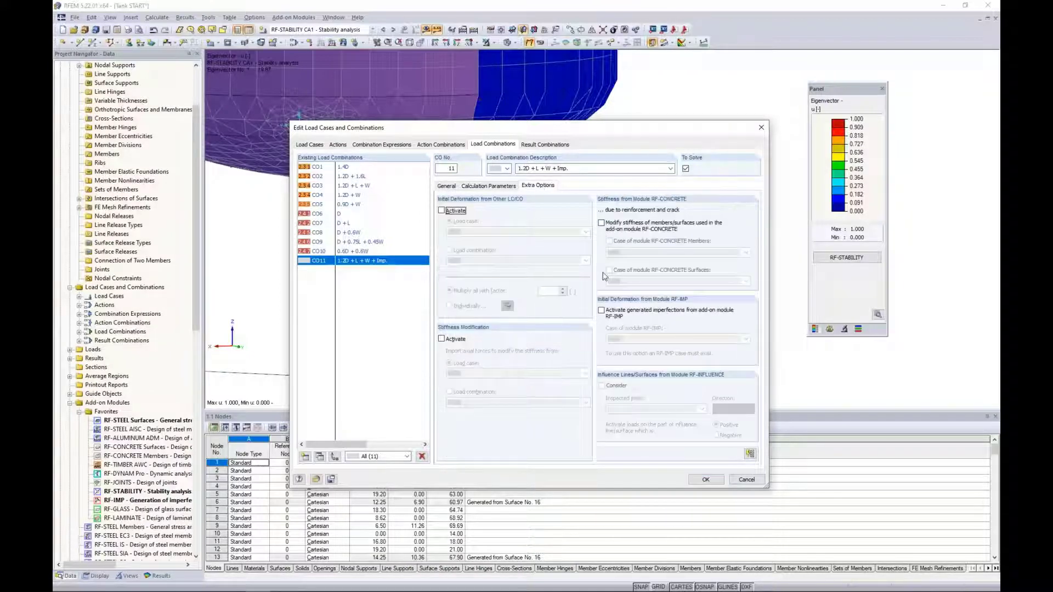
click(602, 311)
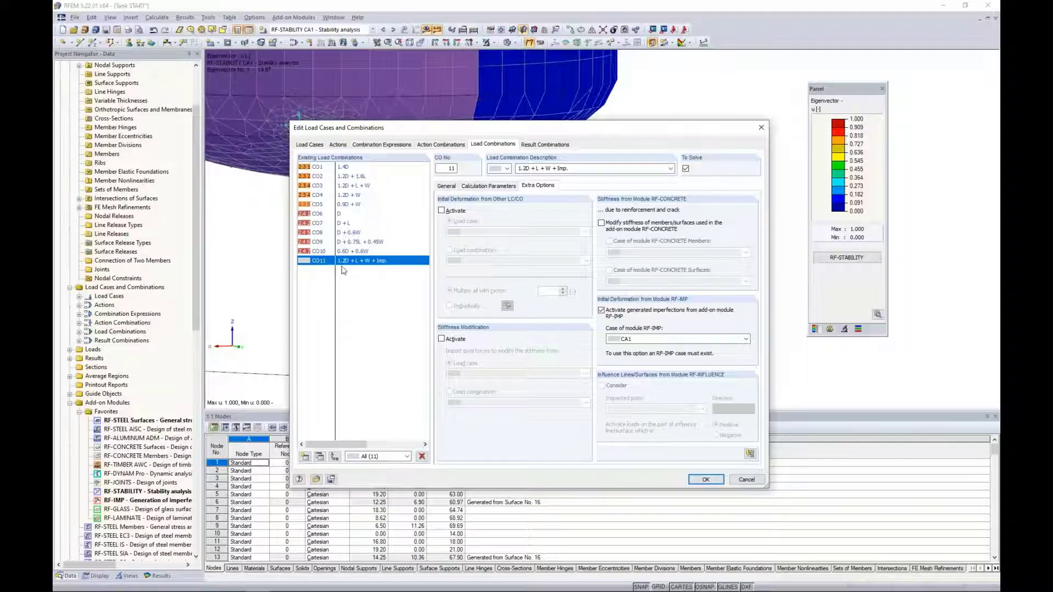
click(704, 480)
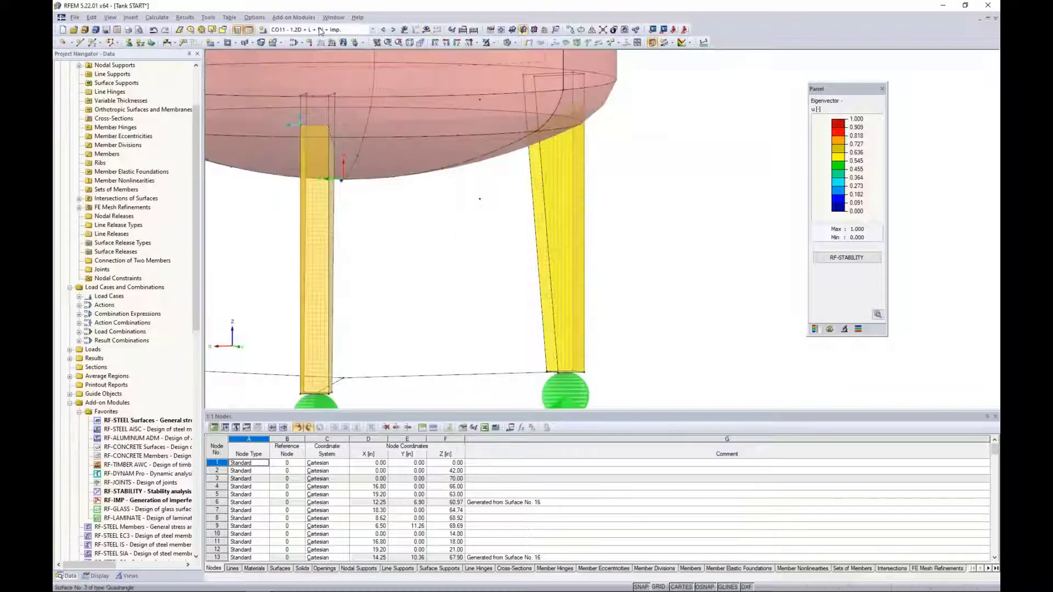
click(427, 29)
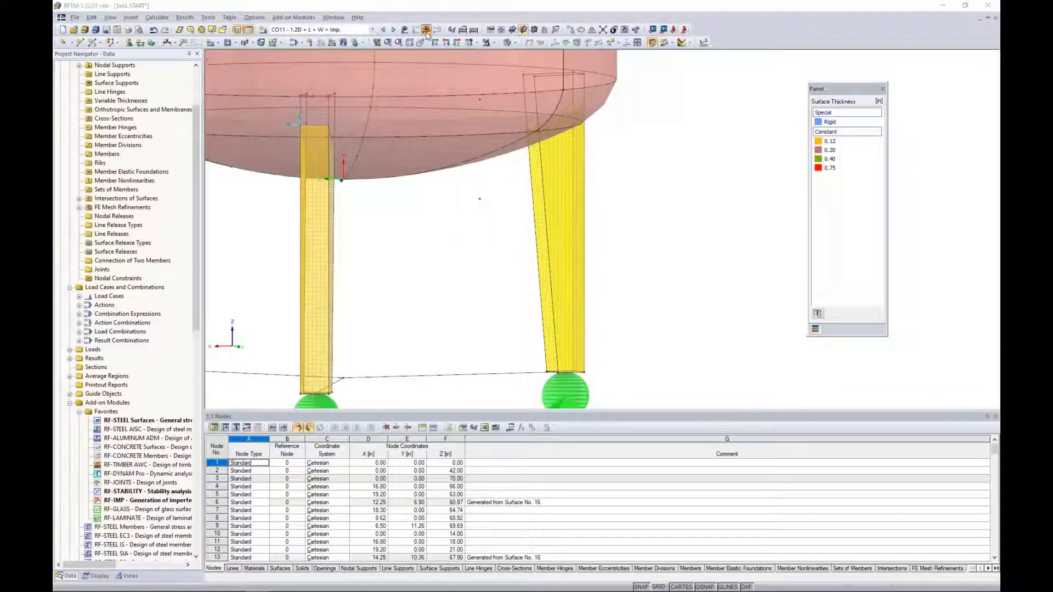
click(508, 316)
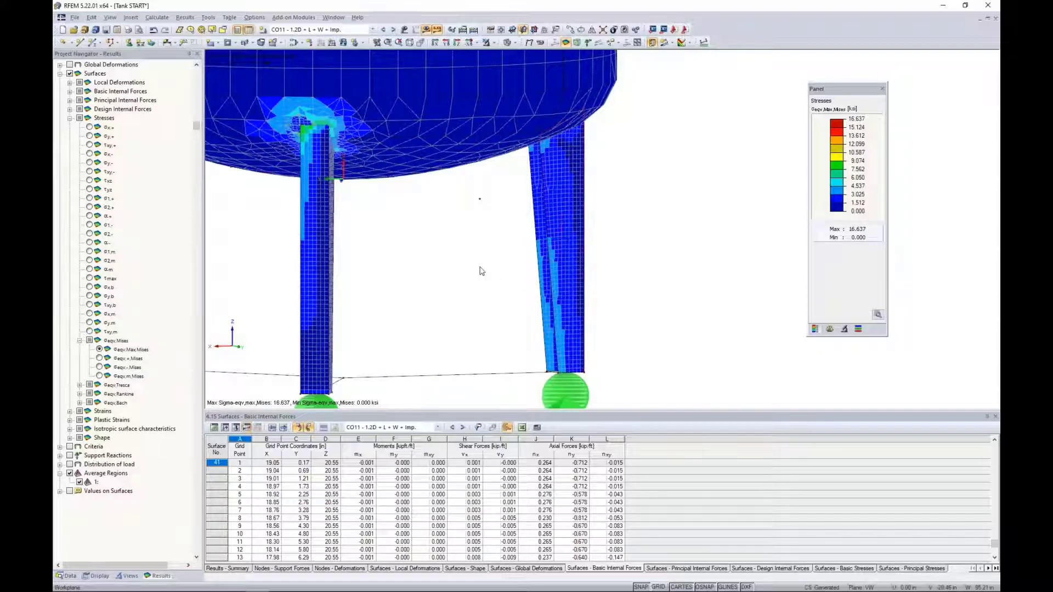
Step: Display the global deformations in the Y direction for CO11 and examine them on the tank's legs and lower shell
click(69, 117)
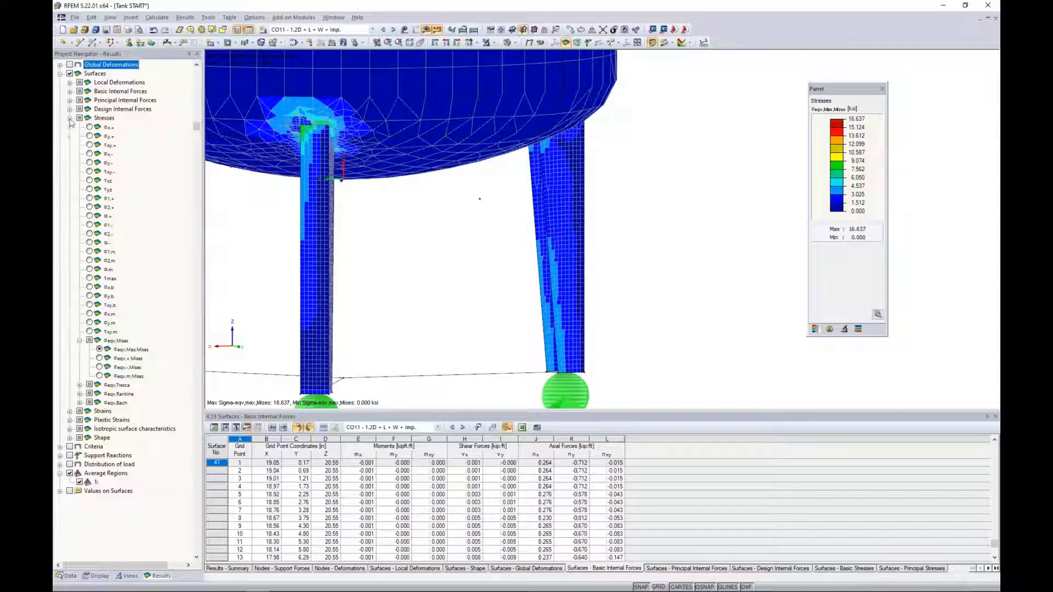
click(60, 65)
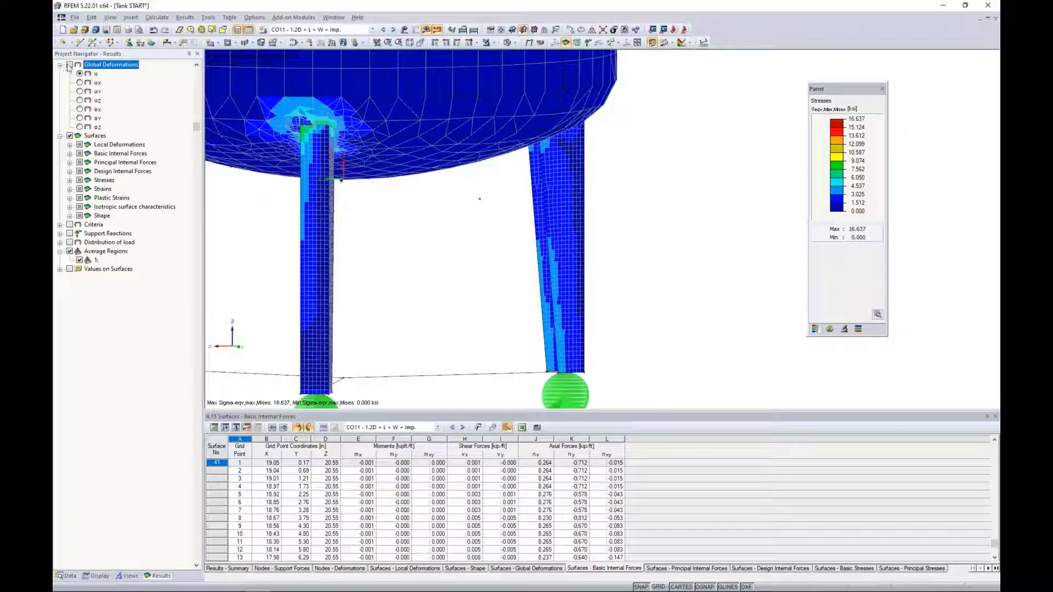
click(70, 65)
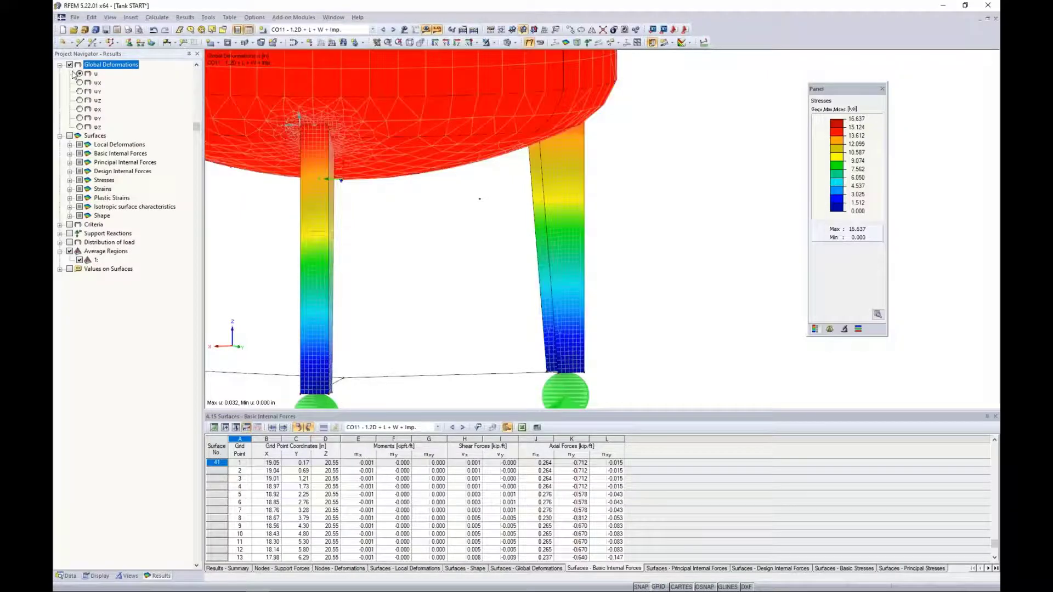
click(80, 91)
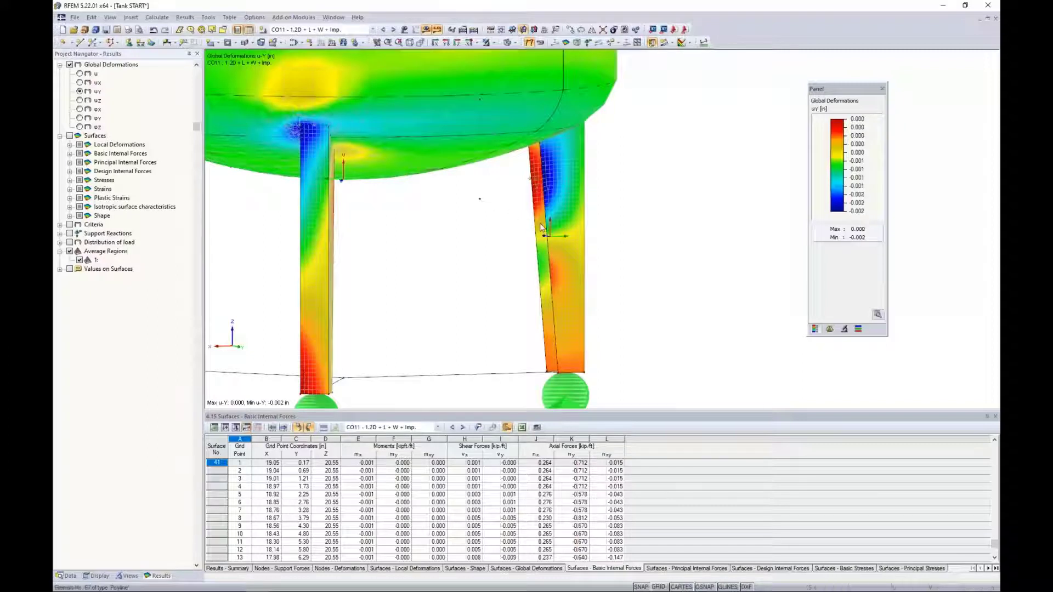
scroll(527, 225, up, 1)
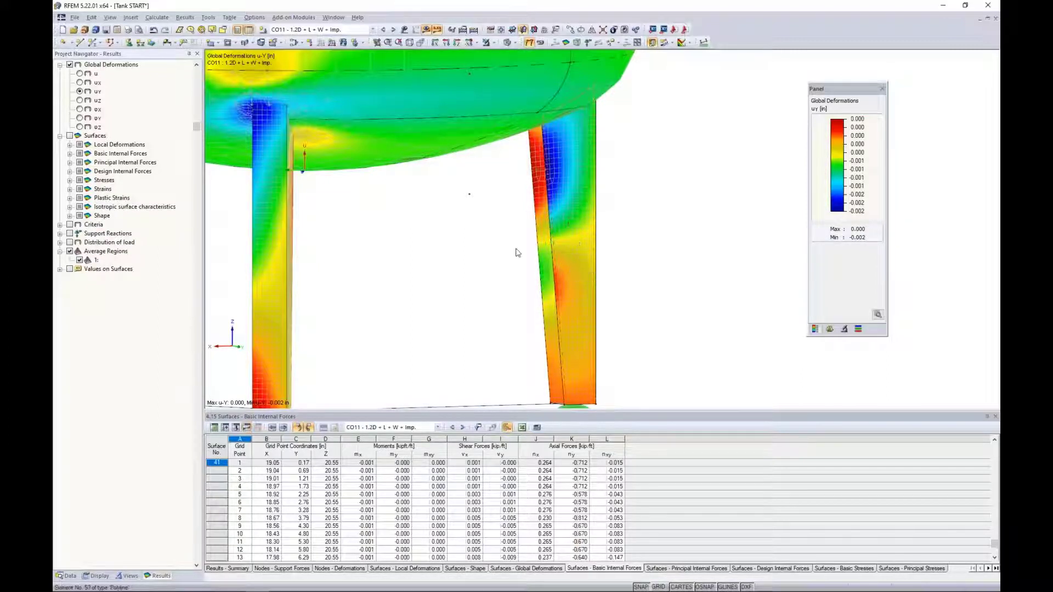
scroll(466, 247, down, 5)
middle_drag(458, 254, 570, 254)
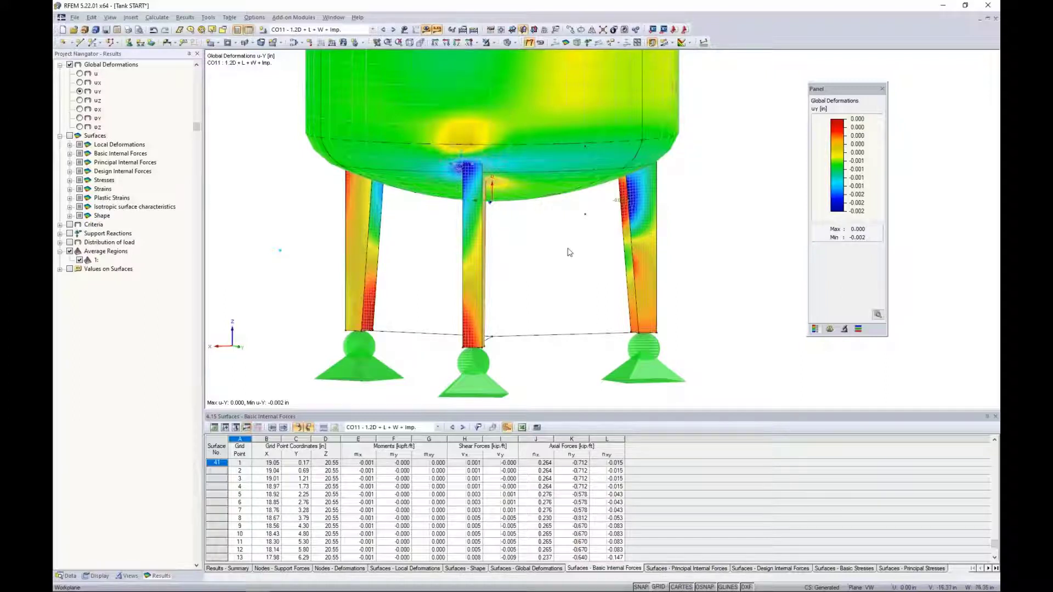
scroll(568, 252, down, 3)
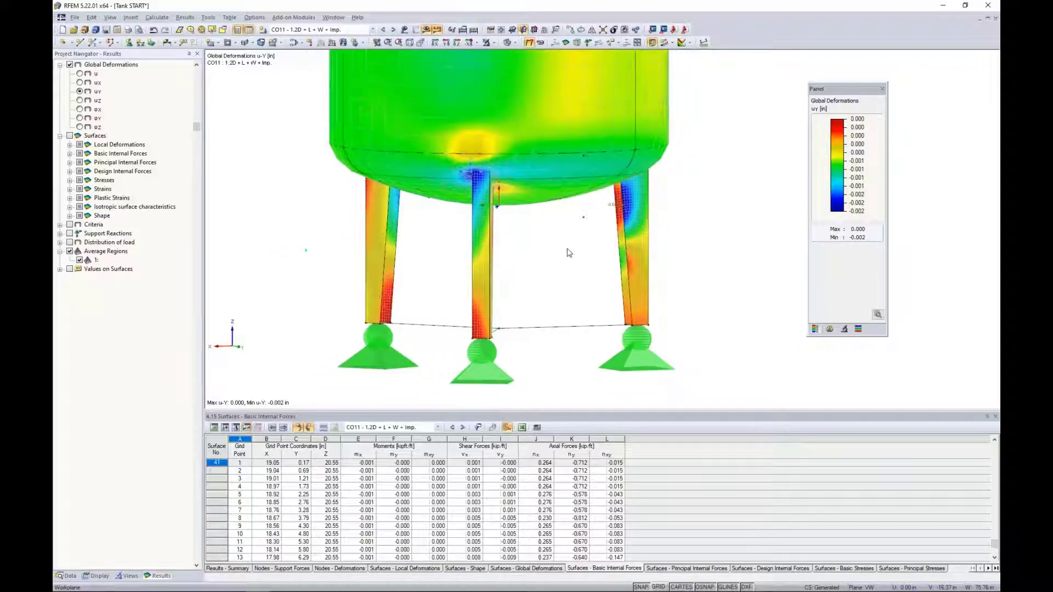
middle_drag(569, 253, 563, 276)
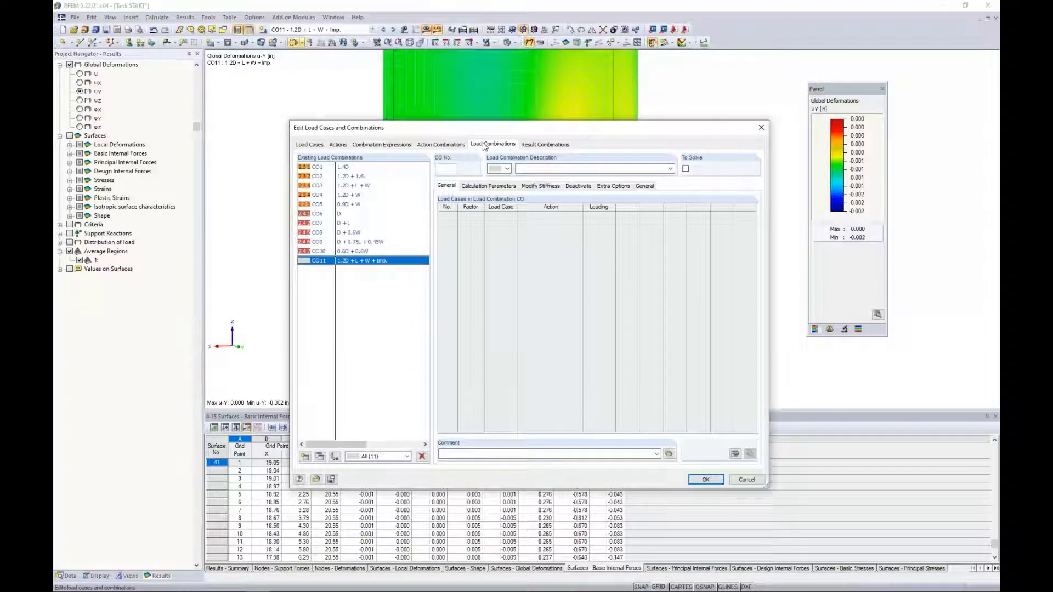
Step: Create a new load combination CO12 with the description "1.2D + L + W + Imp. + Failure"
click(486, 187)
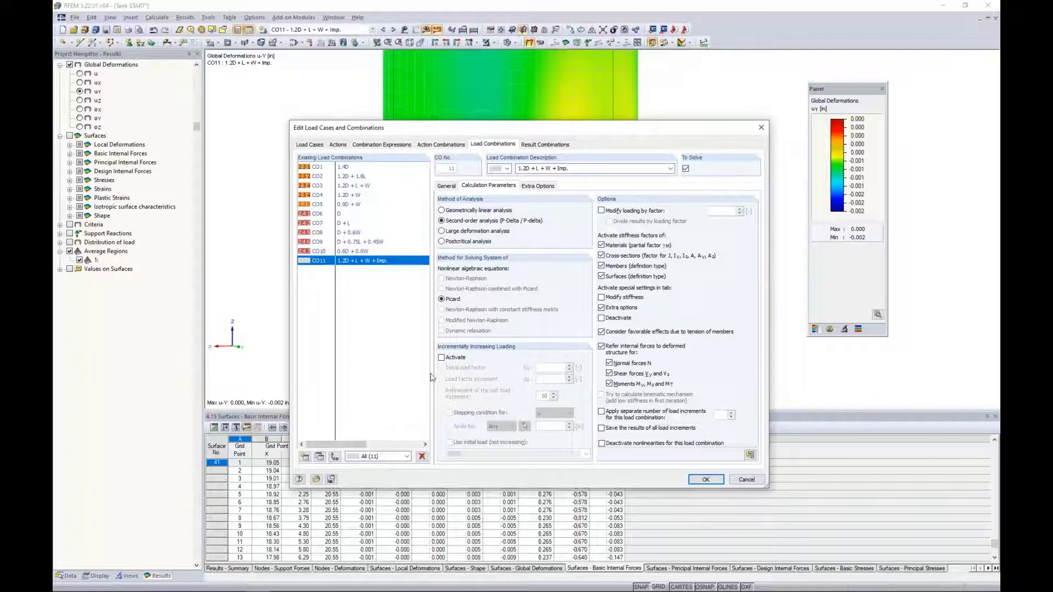
click(305, 458)
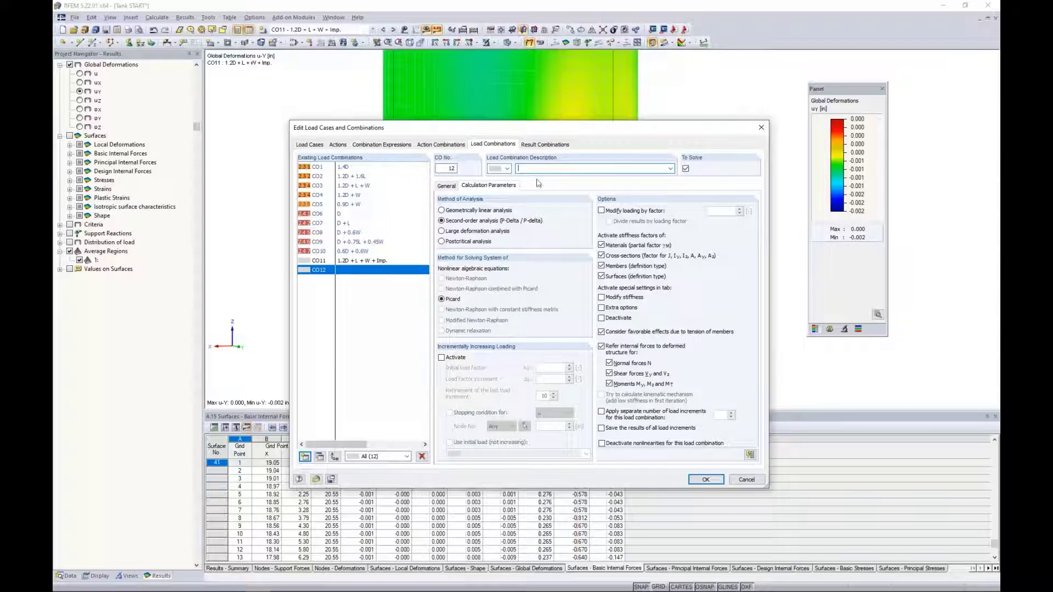
text(1.2D +L +W + Imp. +Failure)
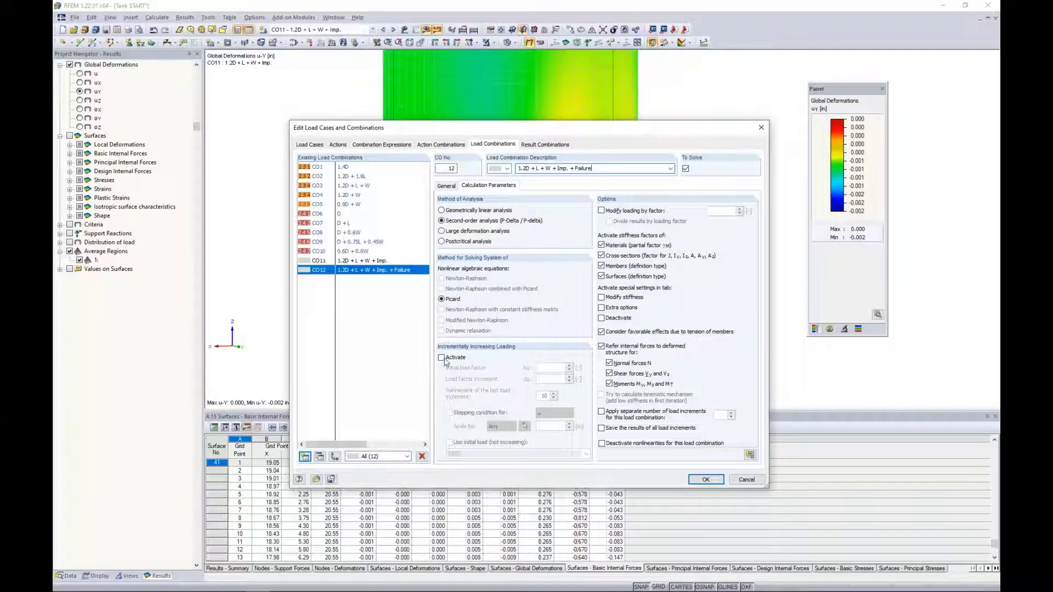
Step: Activate incrementally increasing loading for CO12 with load factor increment 1.000, a 6.000 in stopping condition for u, and a non-increasing initial load
click(461, 355)
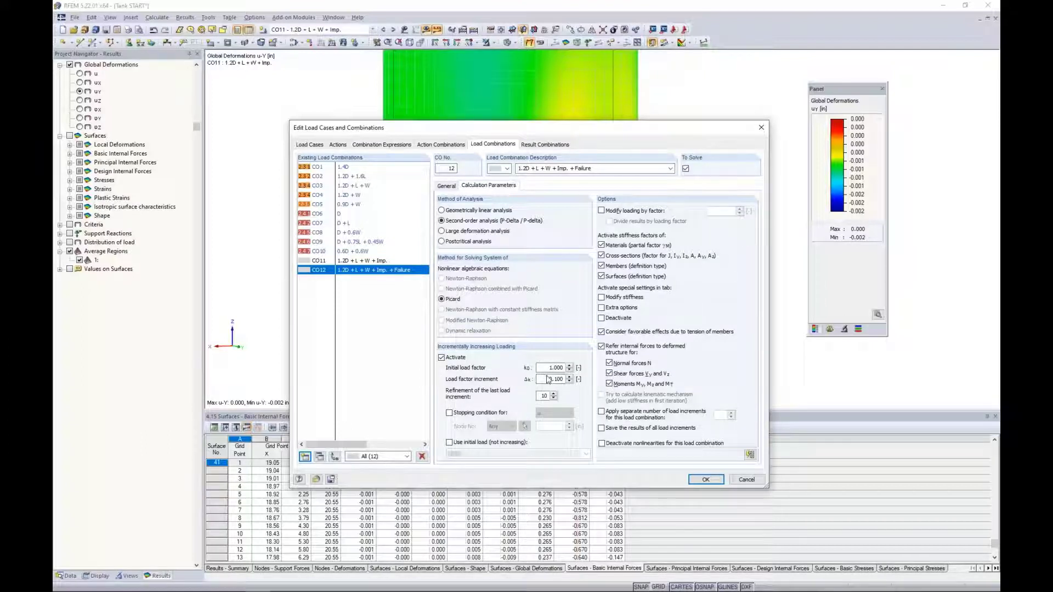
drag(547, 379, 635, 389)
text(1.0)
click(449, 413)
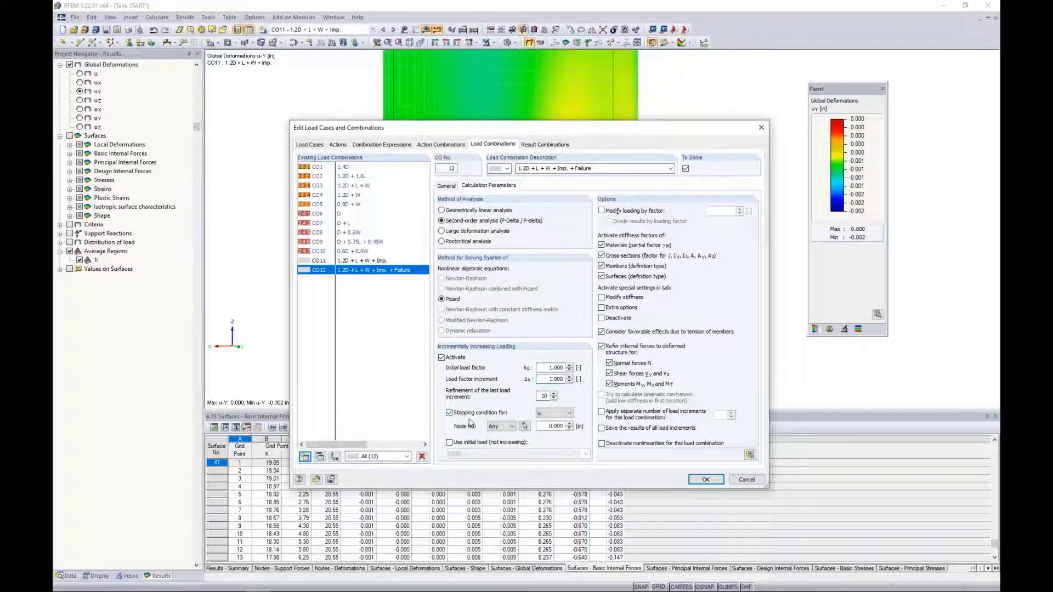
click(554, 426)
text(6)
click(450, 443)
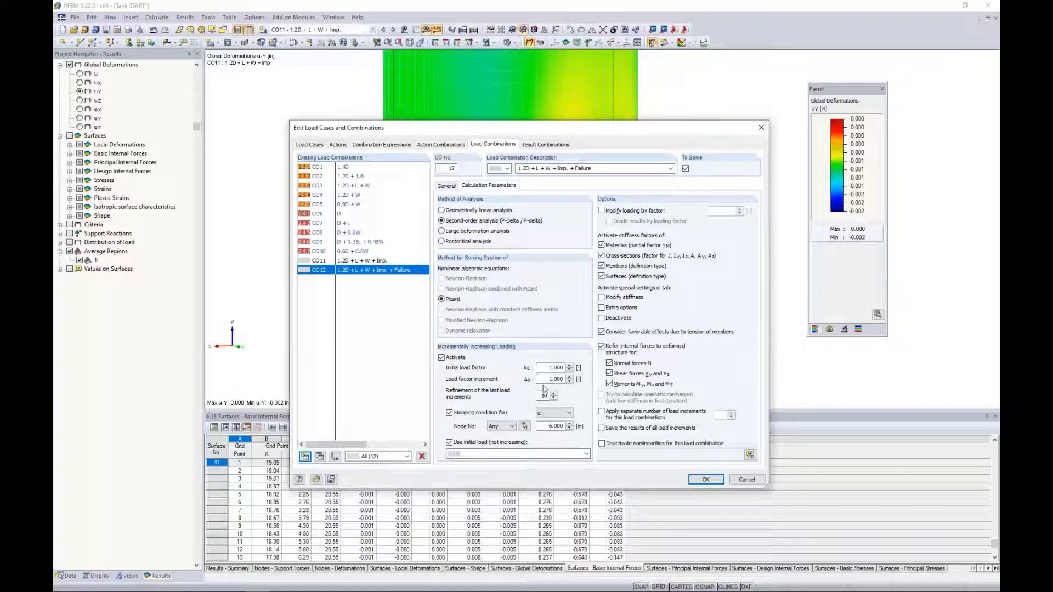
Step: Create load combination CO13 described "1.2D" containing only the Self-Weight load case with a factor of 1.20
click(304, 457)
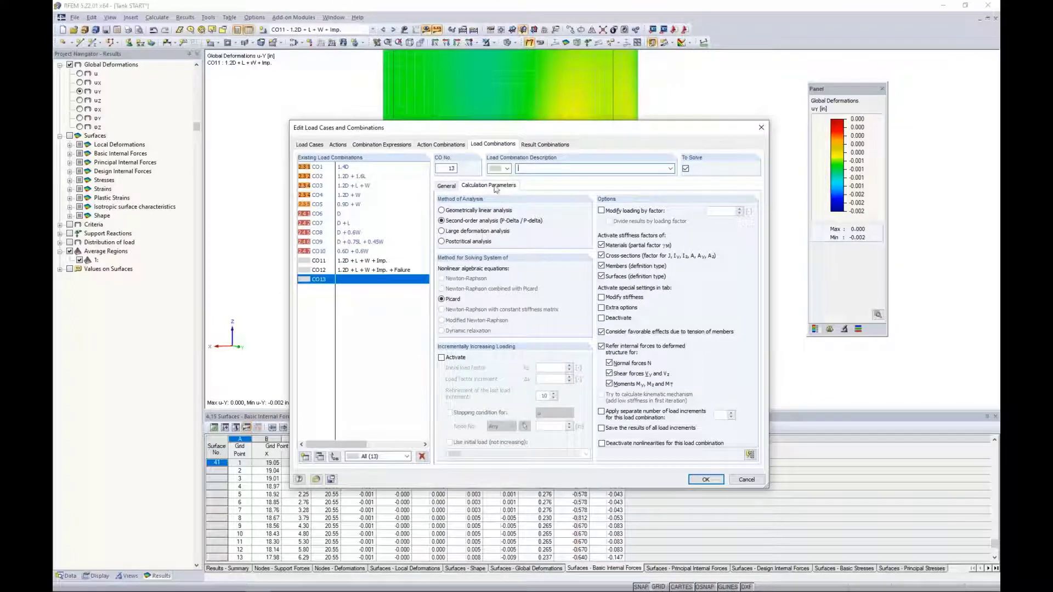
click(447, 186)
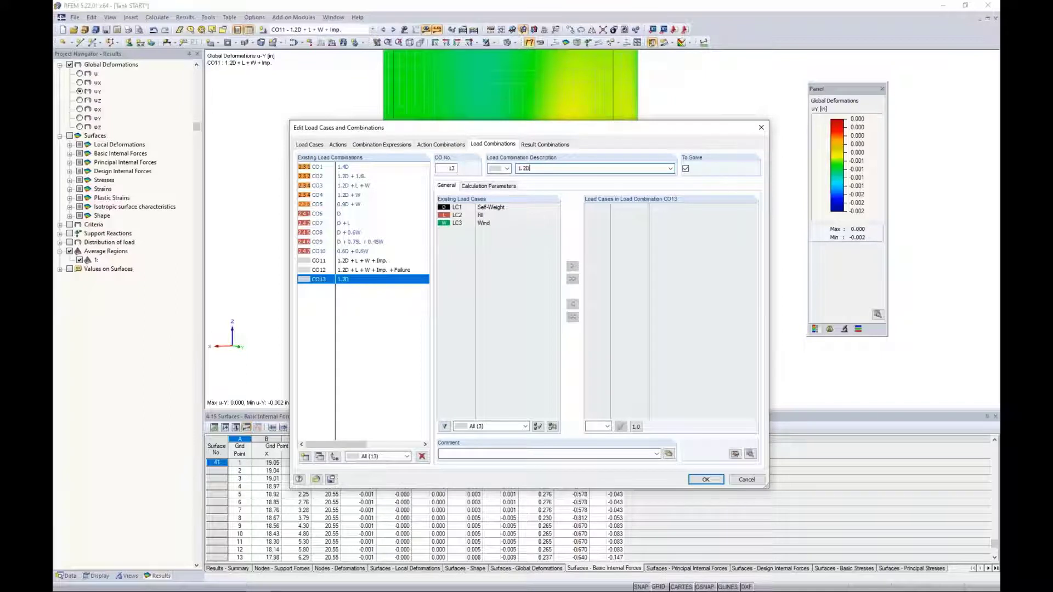
double_click(497, 207)
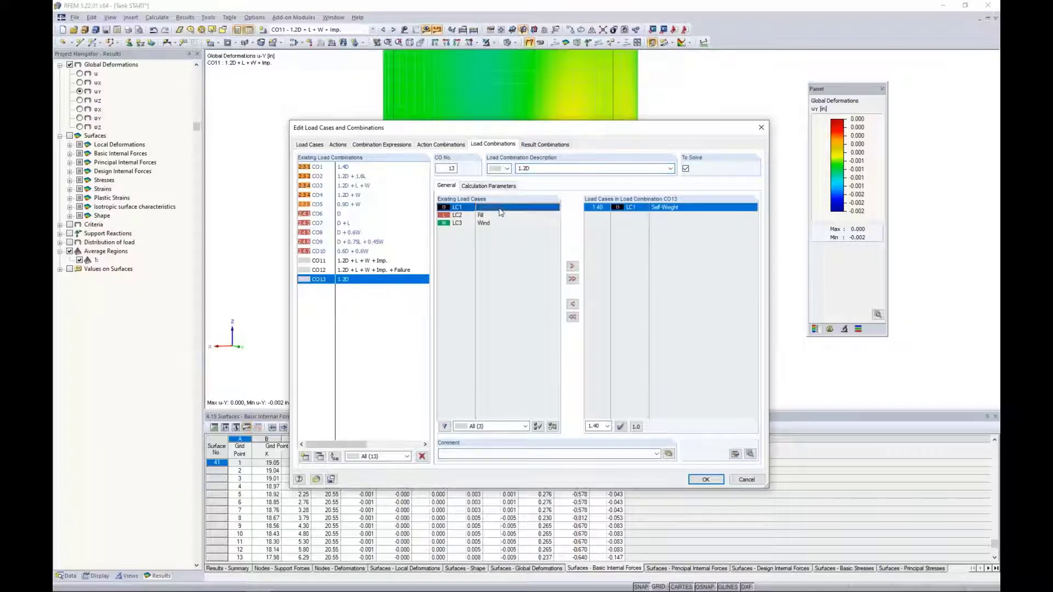
click(606, 207)
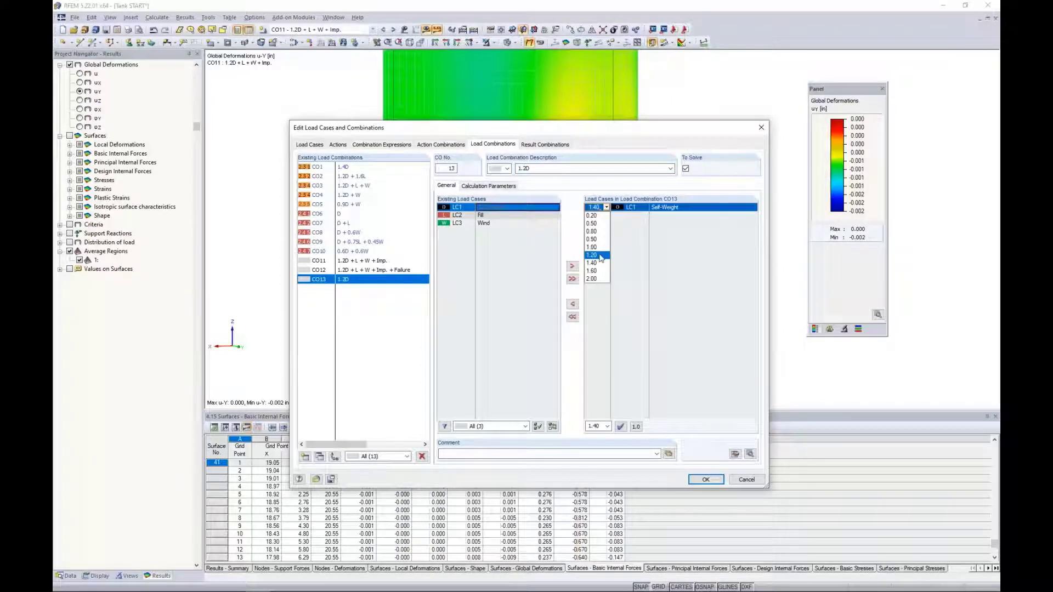
click(602, 258)
click(488, 186)
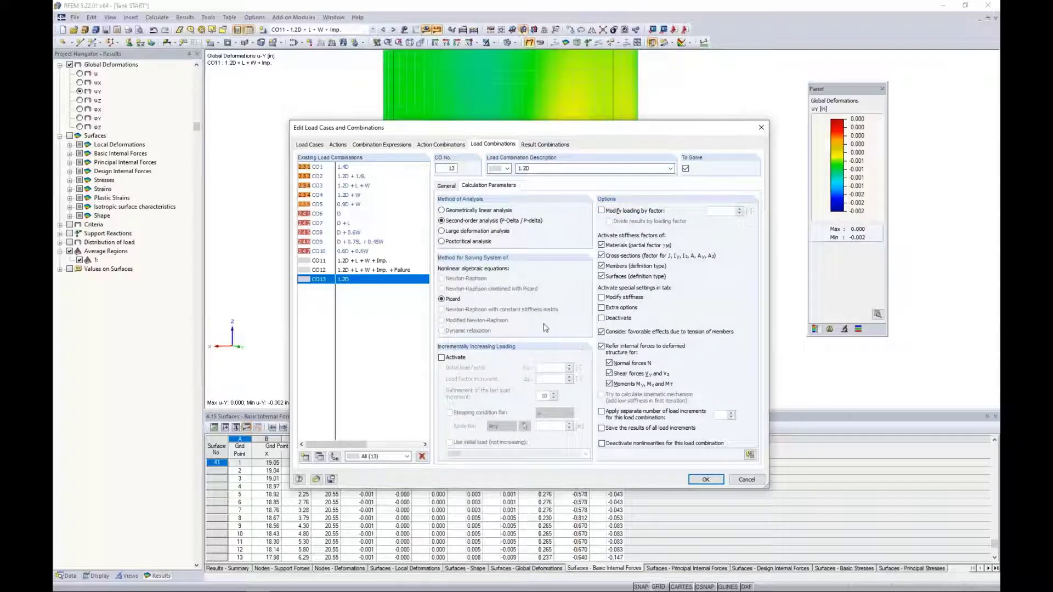
click(446, 186)
Step: Assign CO13 - 1.2D as the non-increasing initial load of load combination CO12
click(381, 271)
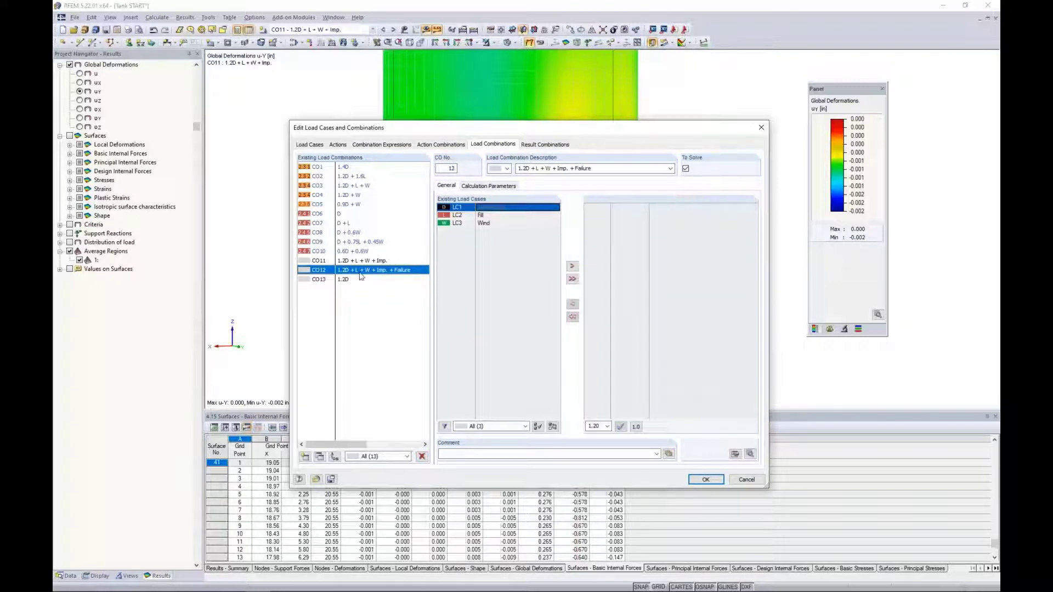
click(481, 187)
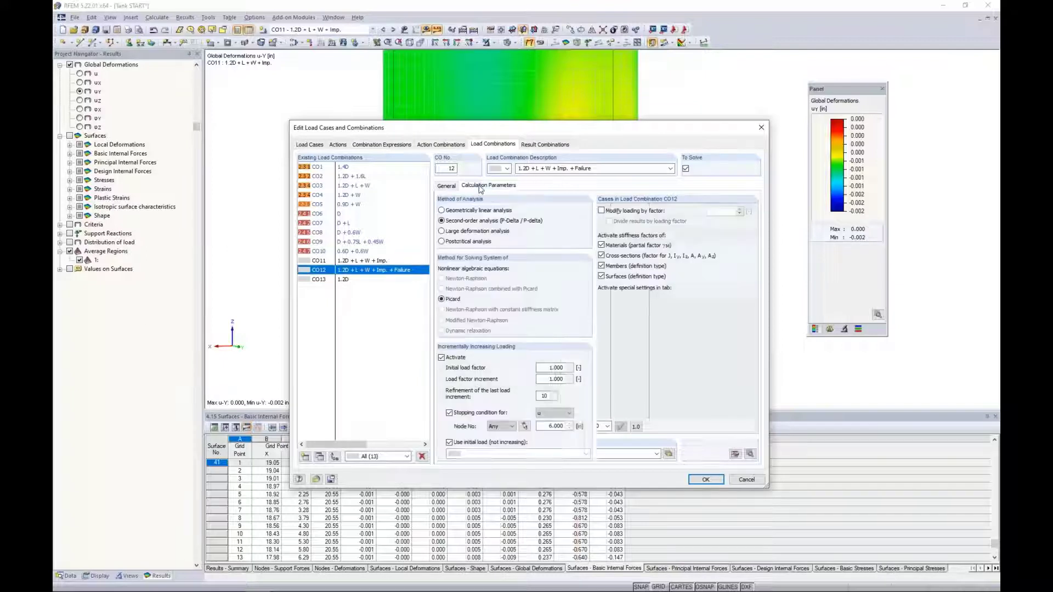
click(476, 455)
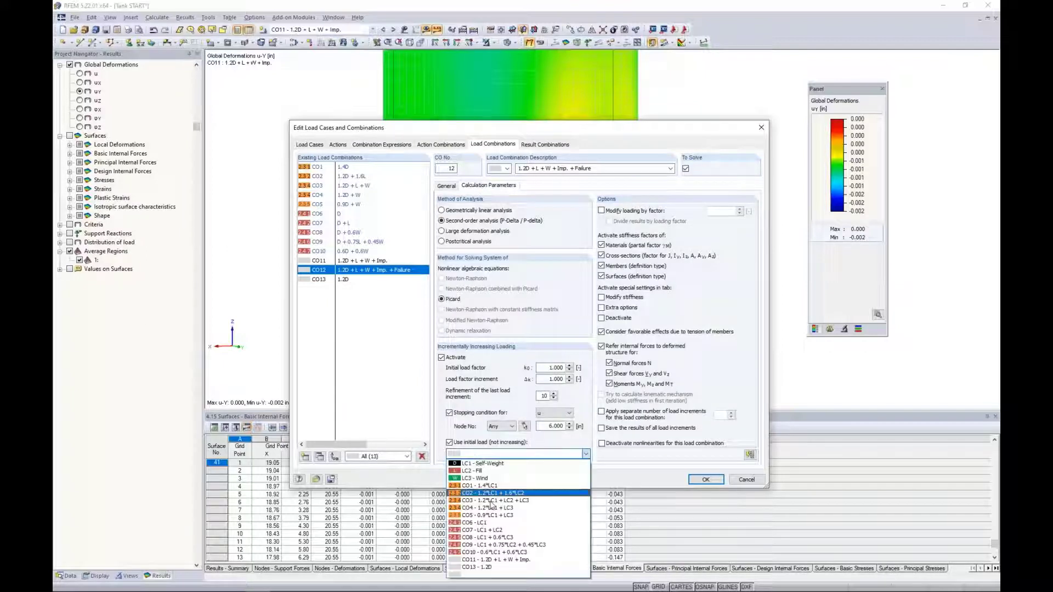
click(490, 568)
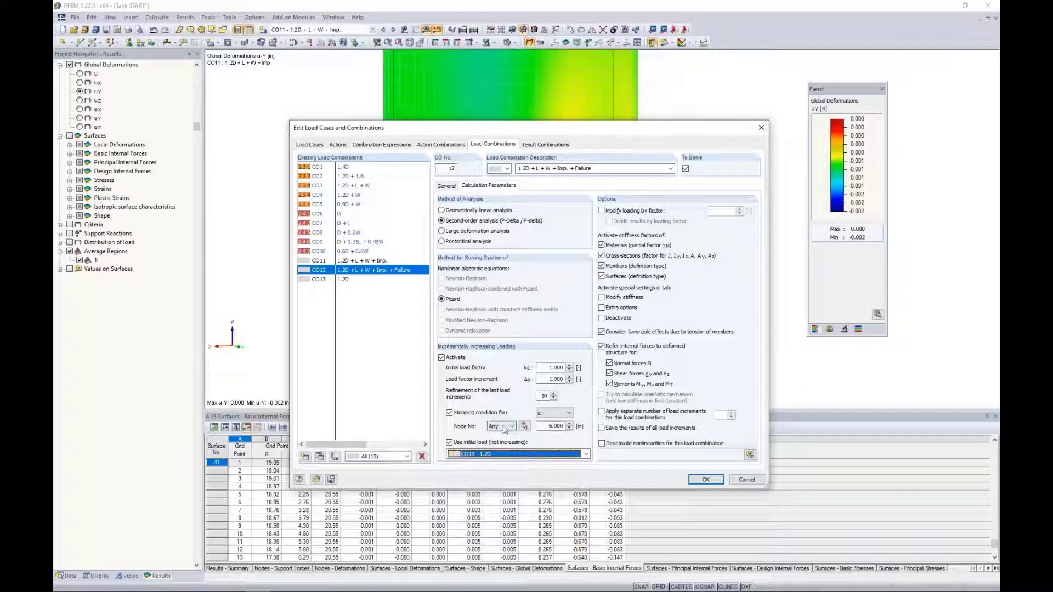
Step: Enable the extra options for CO12 and activate the generated imperfections from RF-IMP case CA1
click(601, 308)
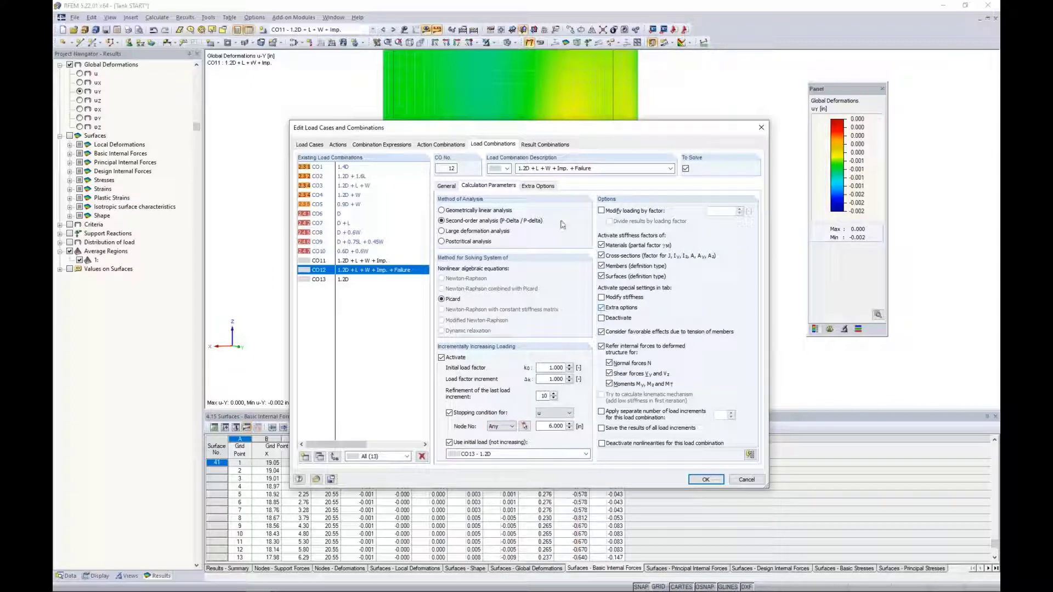
click(539, 186)
click(601, 310)
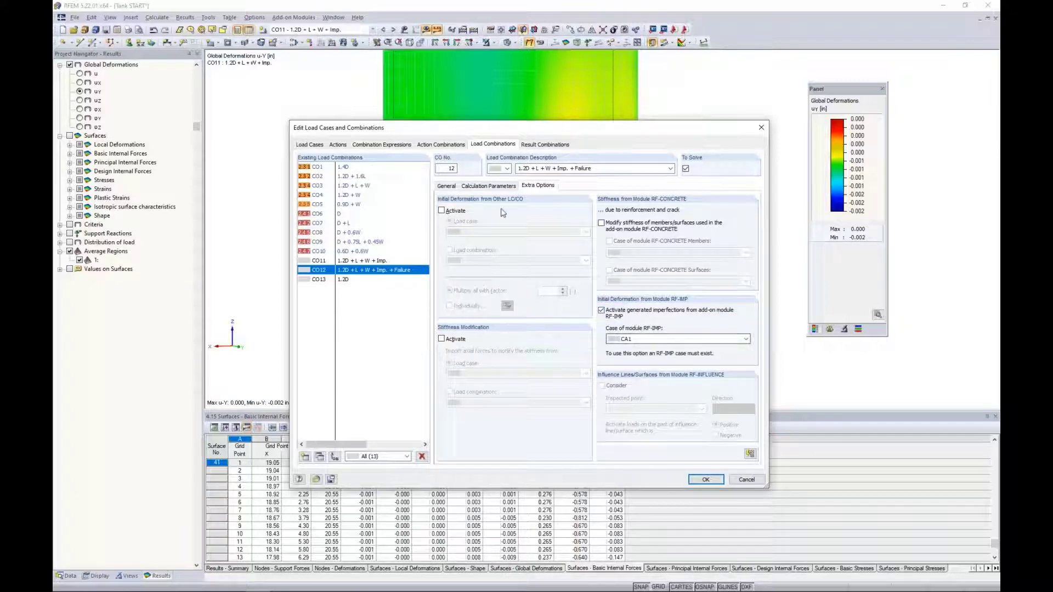
Step: Save the results of all load increments for CO12 and set its method of analysis to large deformation analysis
click(490, 186)
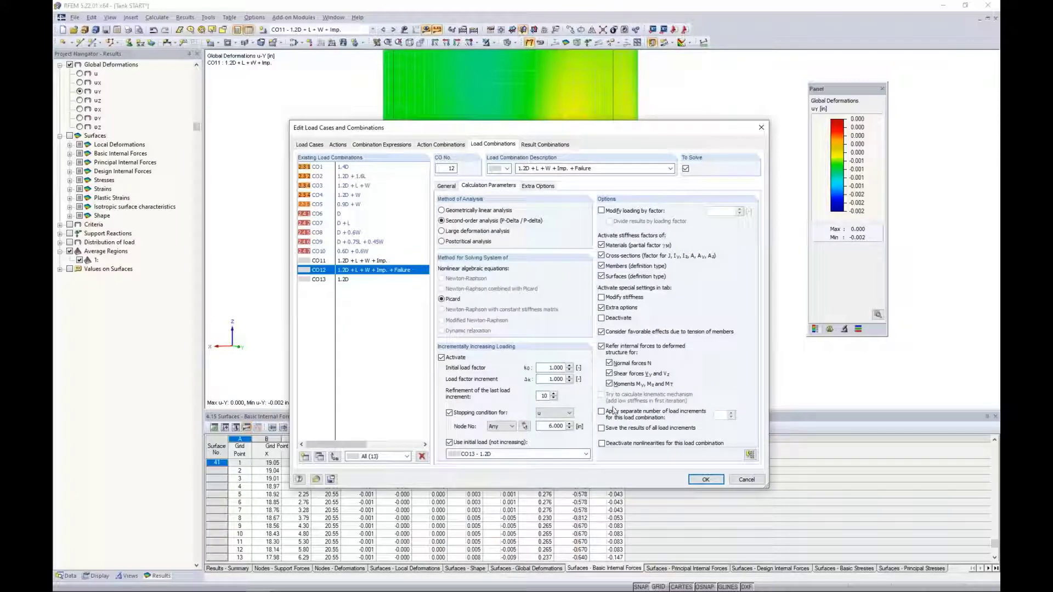
click(602, 429)
click(443, 232)
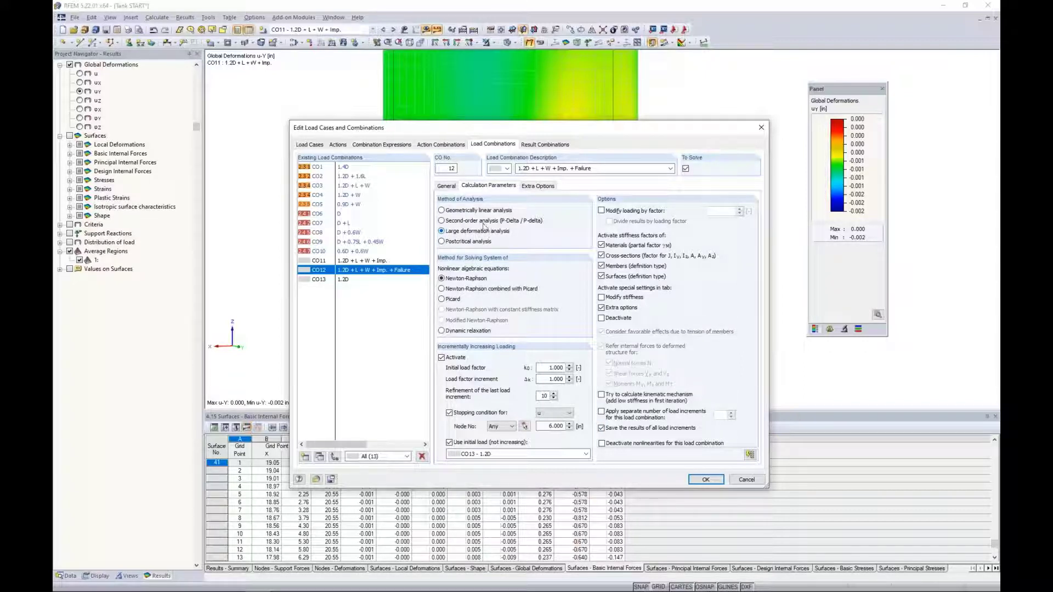
Step: Add the Fill and Wind load cases with factor 1.00 to load combination CO12, then save the combinations and accept deleting existing results
click(448, 186)
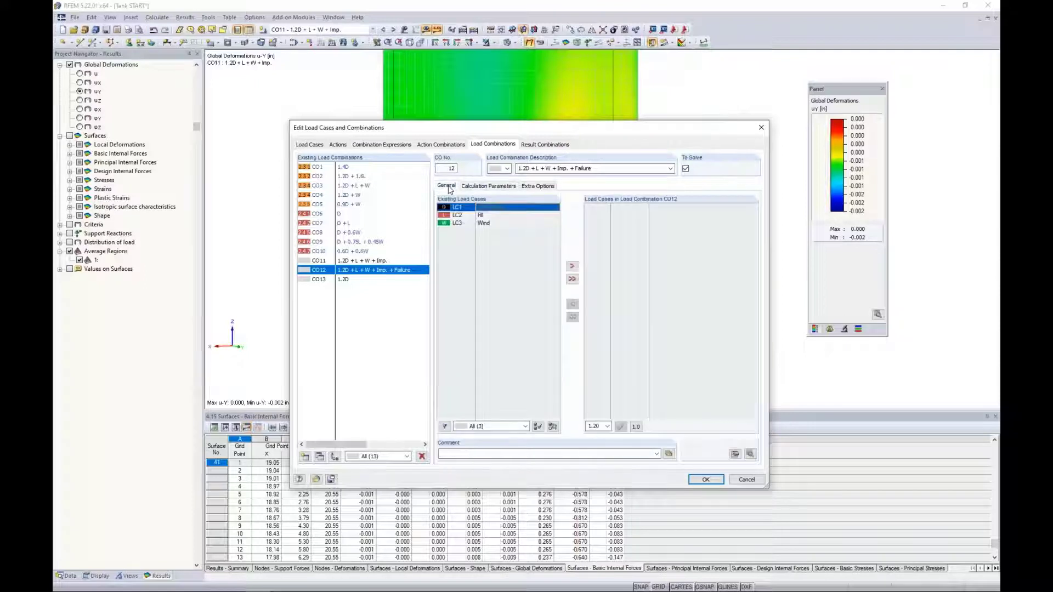
click(482, 215)
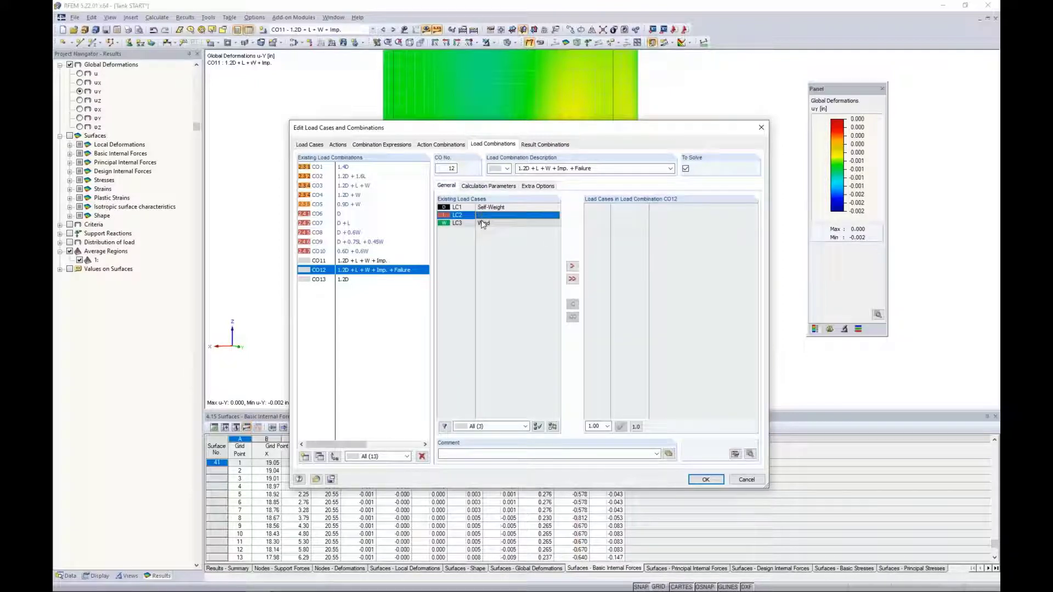
shift+click(482, 222)
click(572, 266)
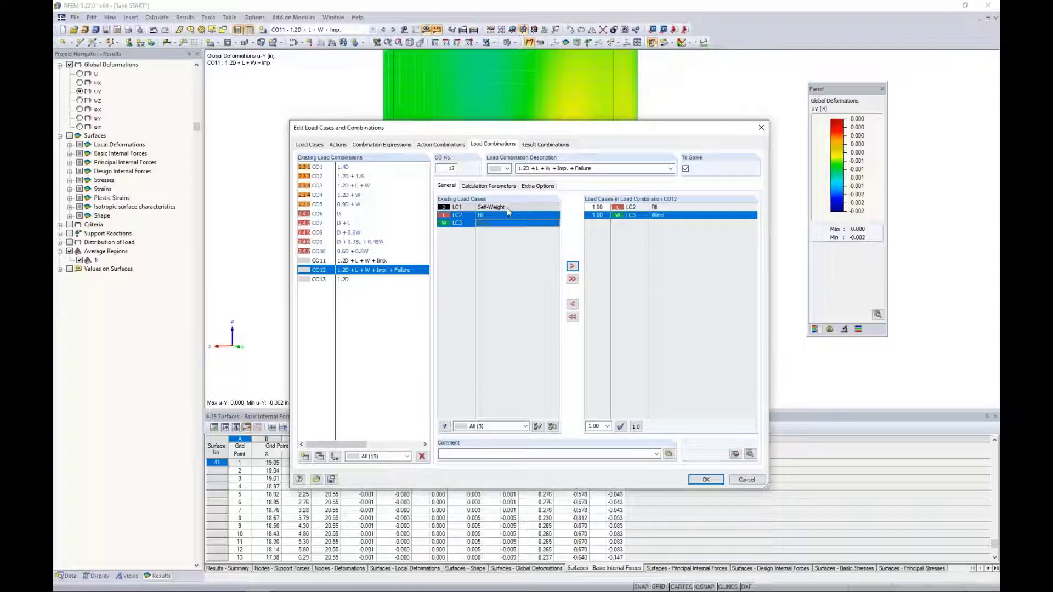
click(498, 186)
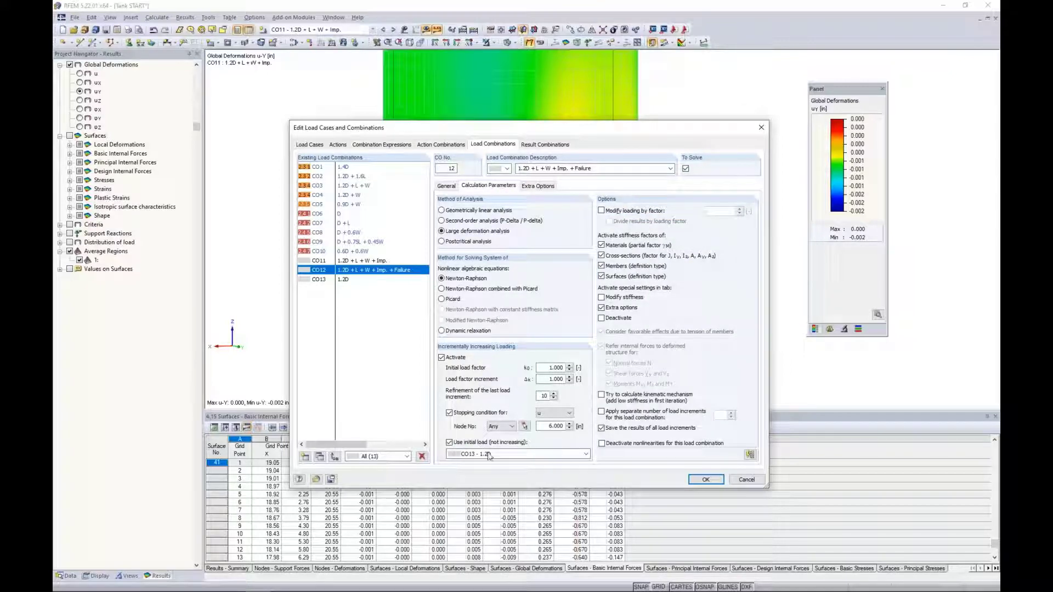
click(445, 187)
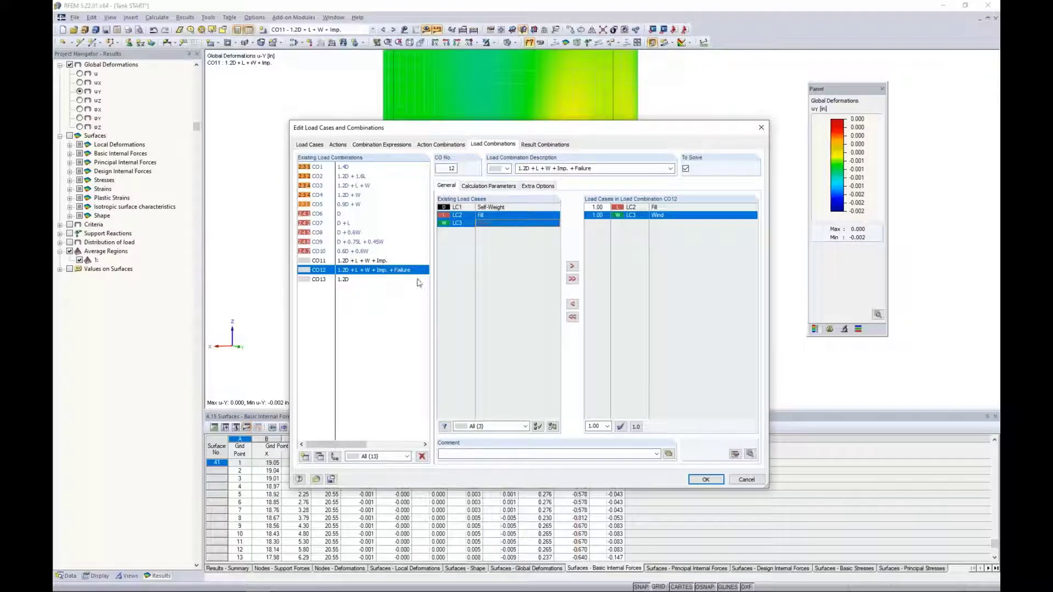
click(706, 481)
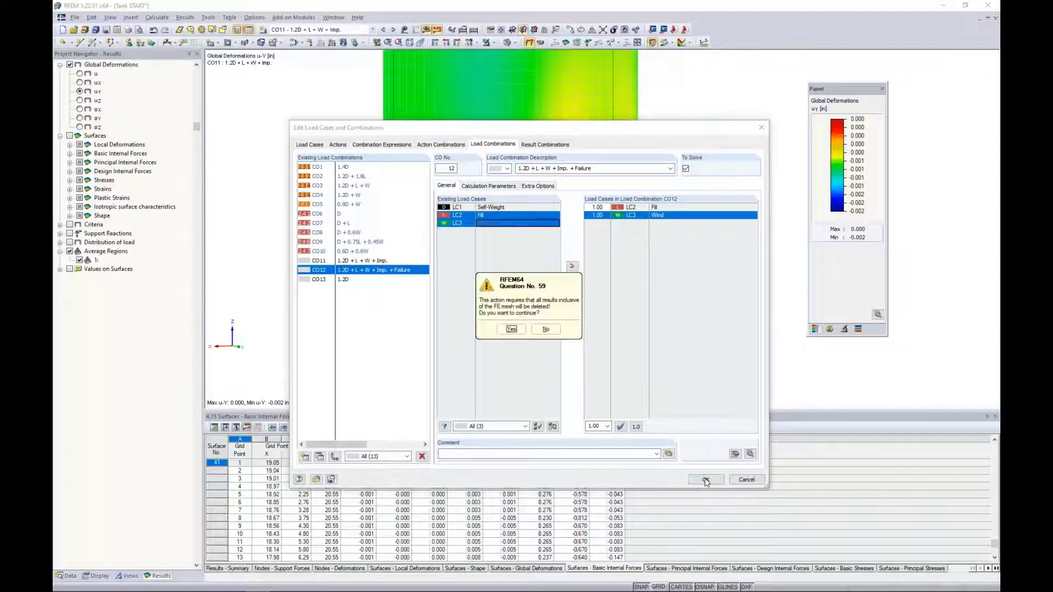
click(511, 329)
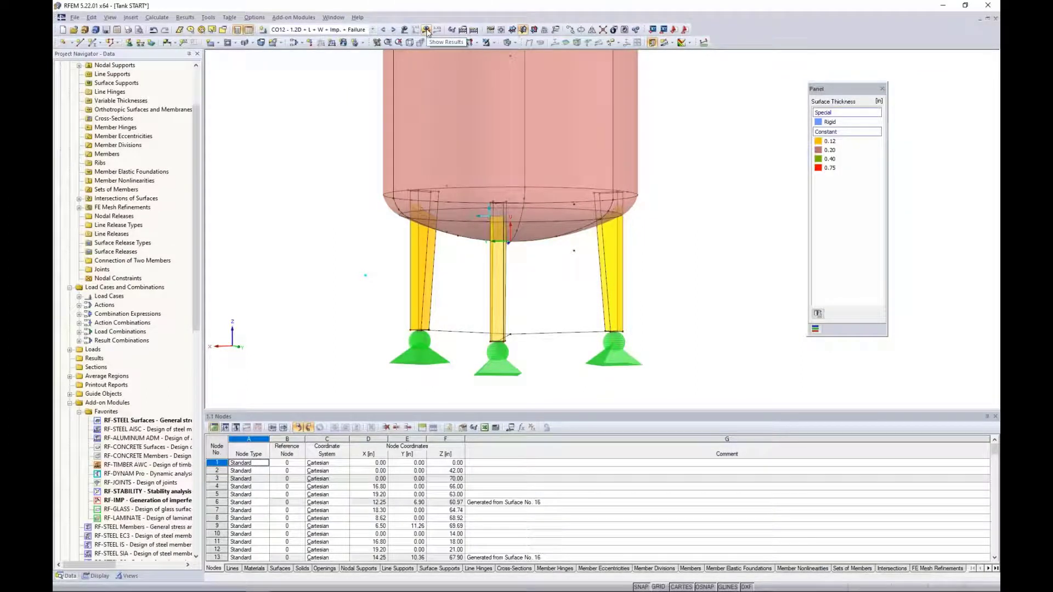
Step: Switch to the Tank FINISH model and show the CO12 global deformation results by load increment
click(334, 18)
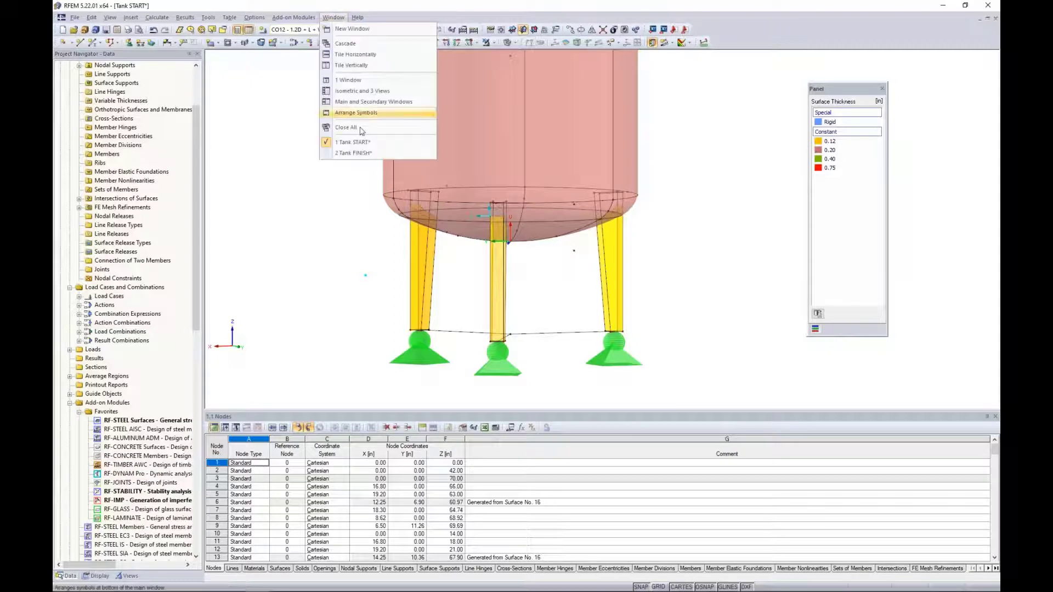
click(353, 153)
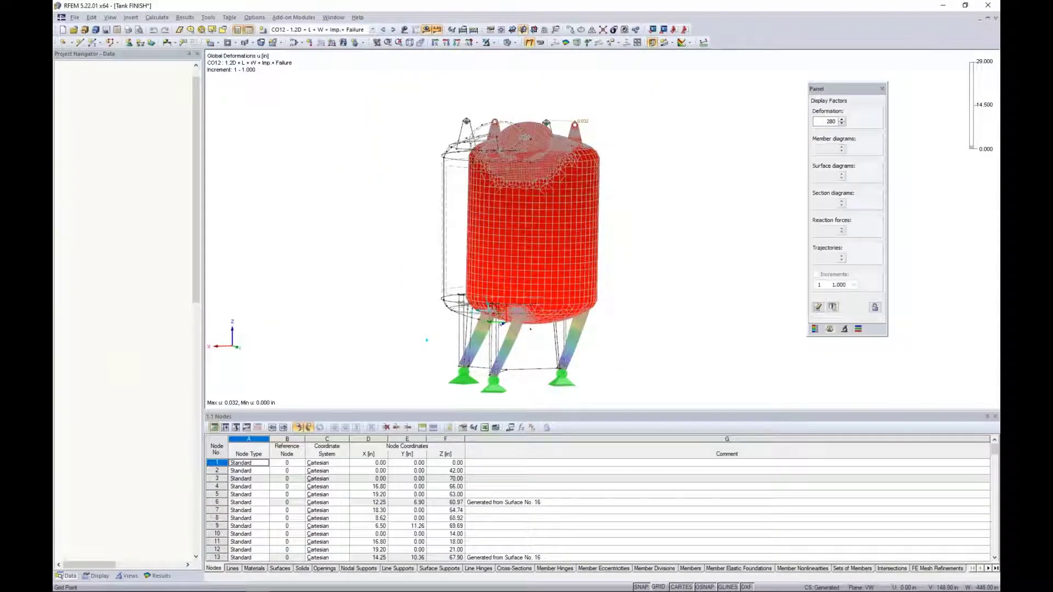
click(160, 575)
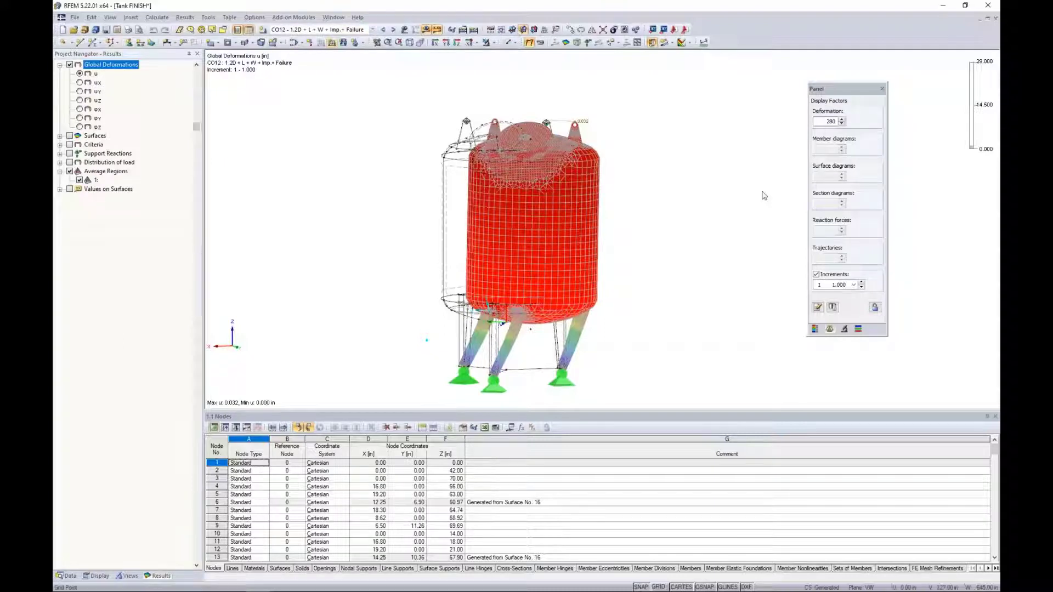
click(818, 275)
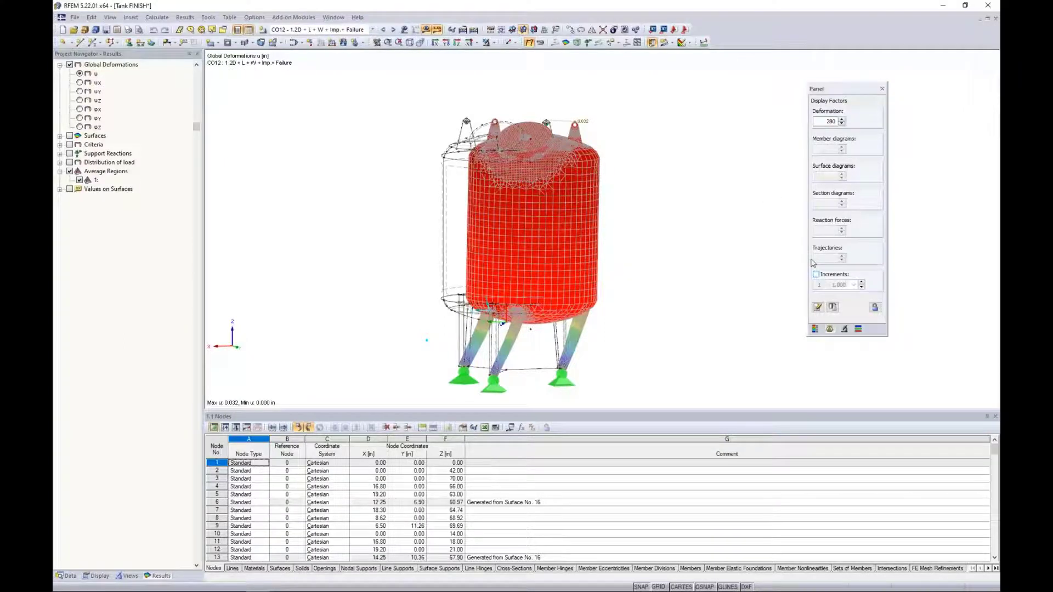
click(816, 275)
click(816, 275)
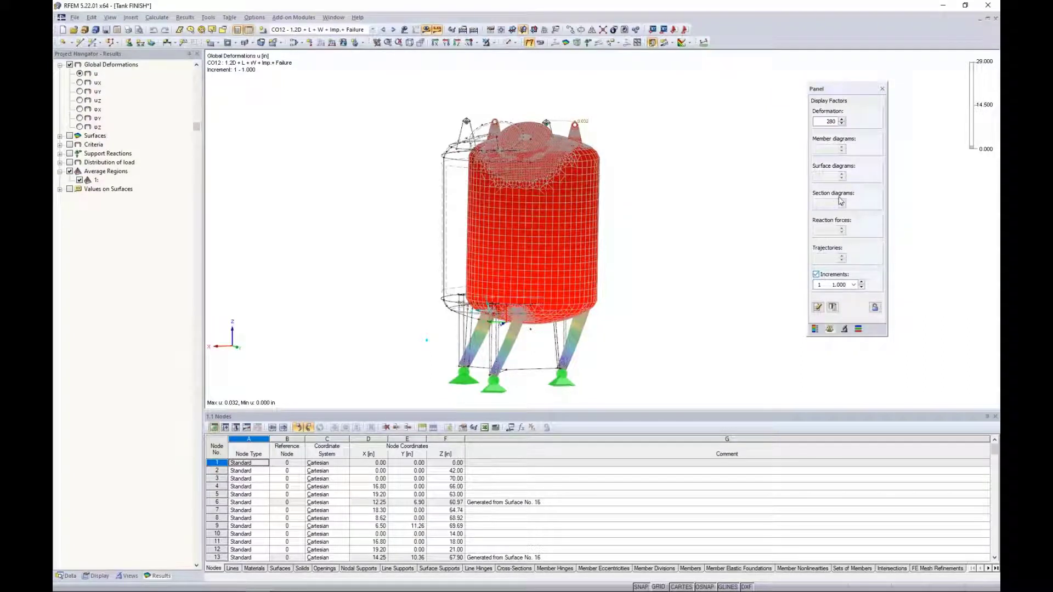
Step: Set the deformation display factor to 30 and lock the display factors
drag(824, 122, 873, 123)
text(30)
key(Return)
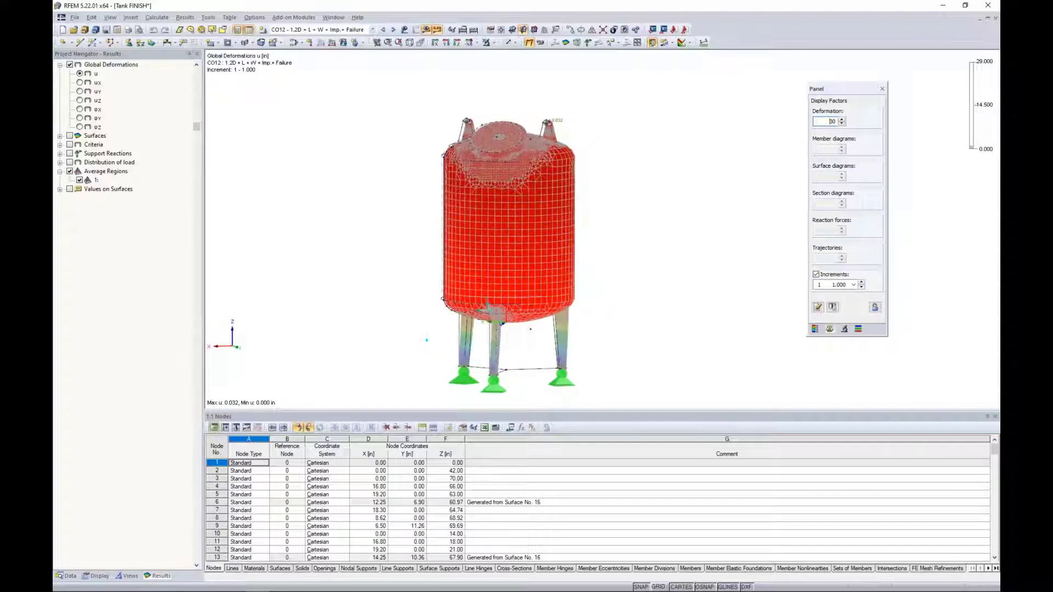
click(874, 308)
scroll(529, 352, up, 3)
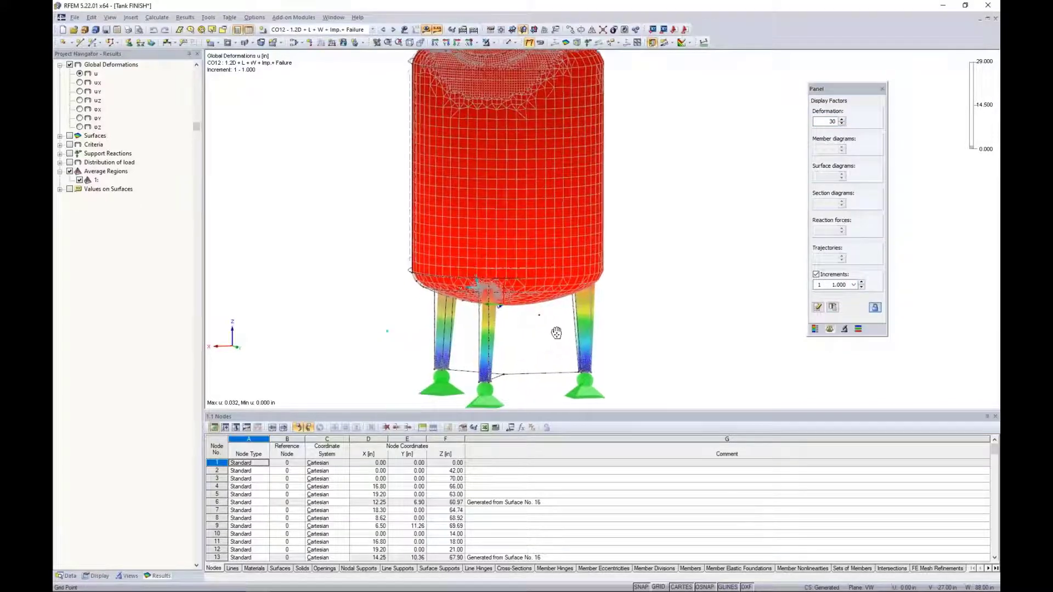
Step: Try displaying the FE mesh on the surfaces instead of on the surface results
click(97, 576)
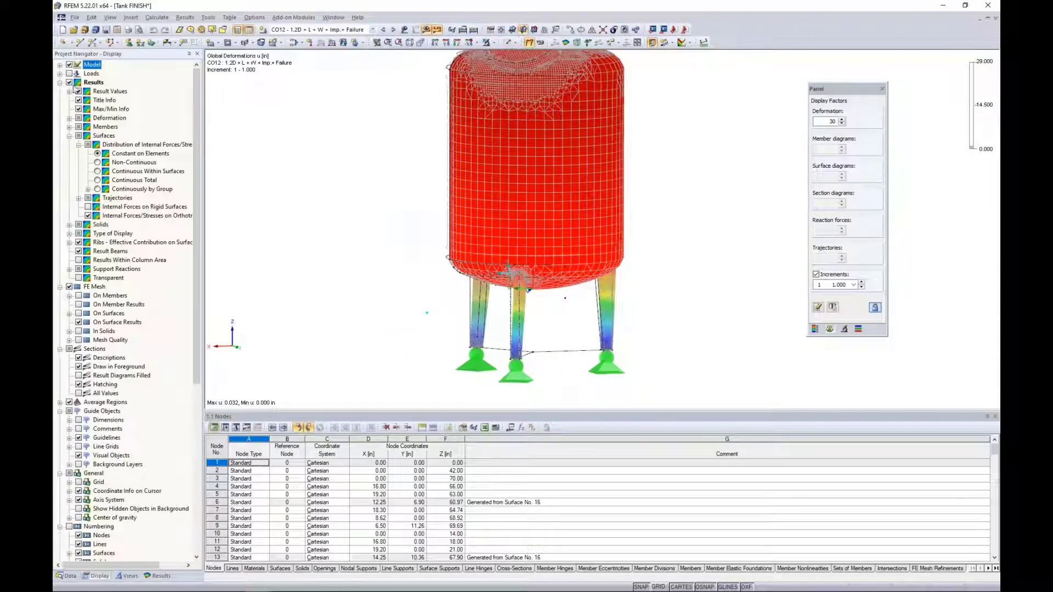
click(60, 83)
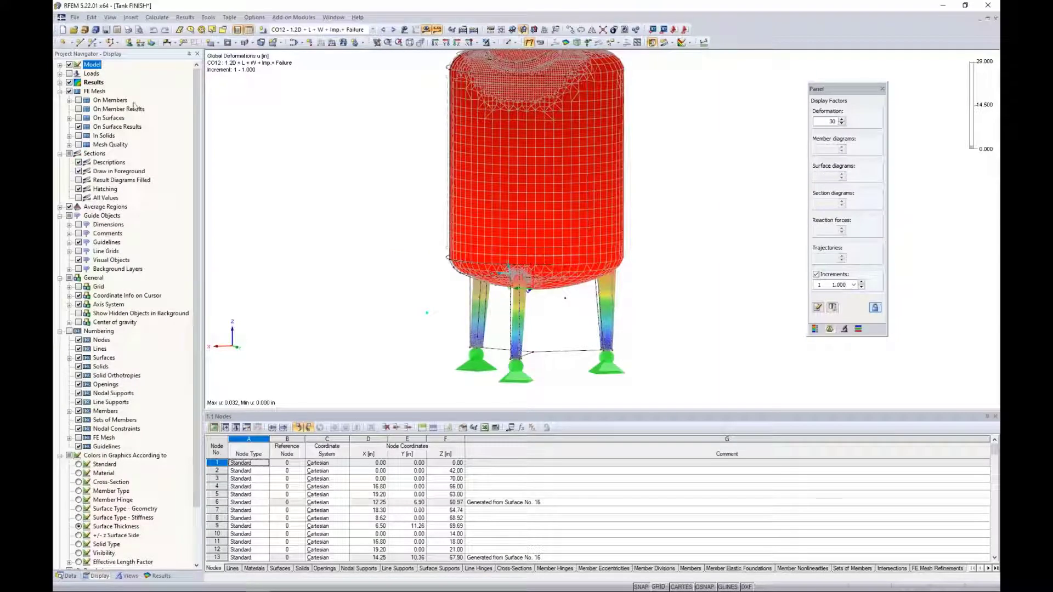
click(78, 118)
click(78, 127)
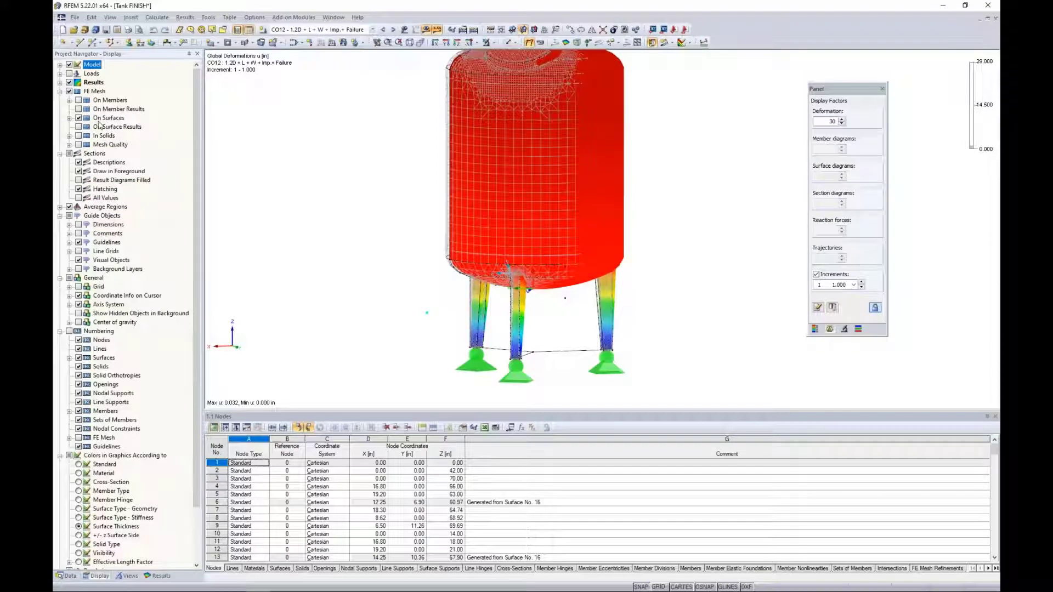
click(78, 118)
click(79, 127)
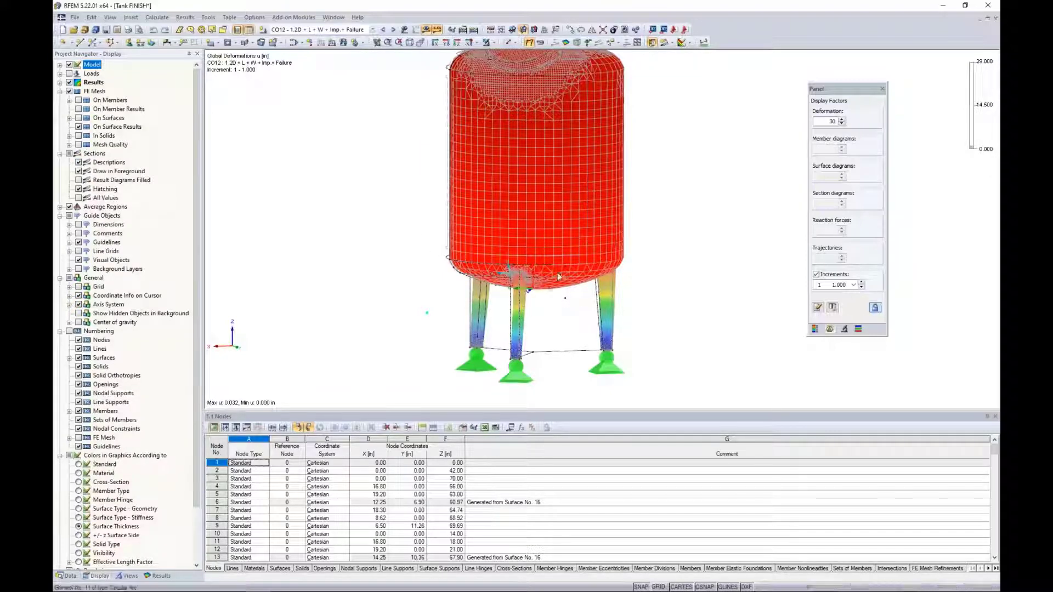
middle_drag(551, 321, 549, 333)
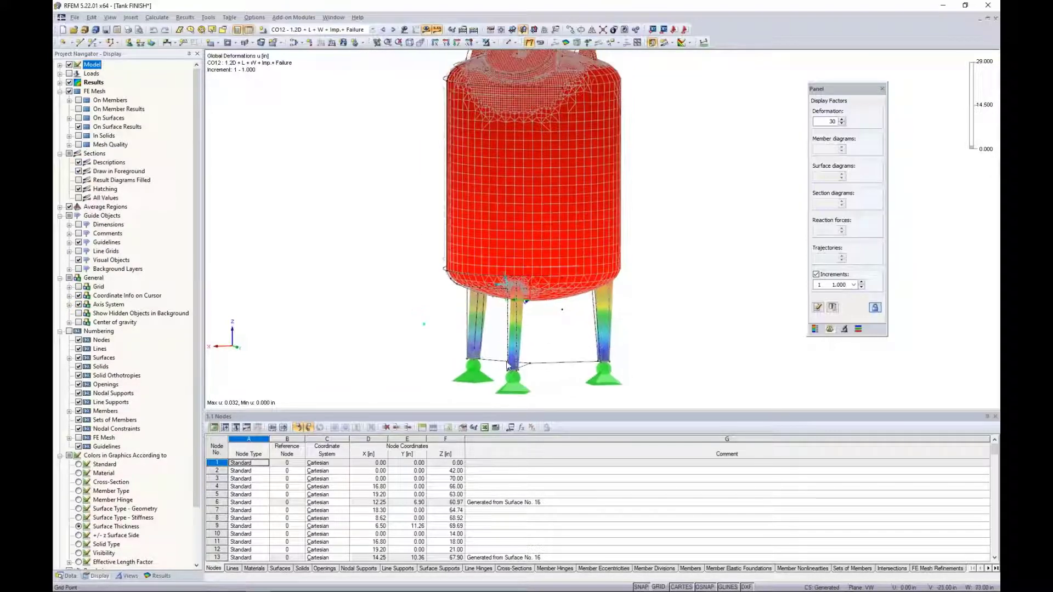
click(157, 576)
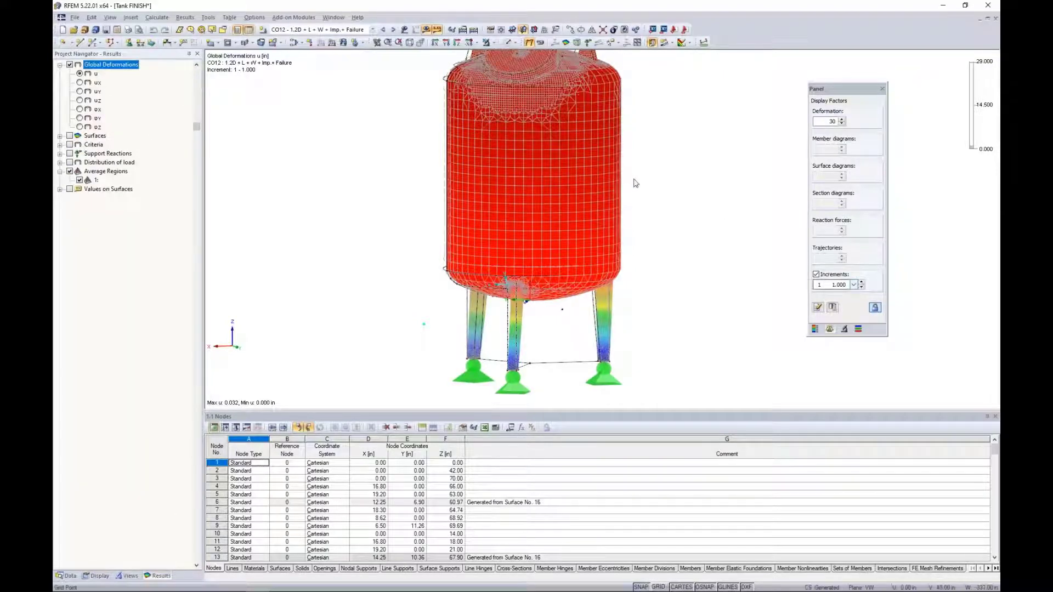
Step: Step through the CO12 deformation results of the whole tank from load increment 1 up to increment 15
scroll(635, 186, down, 2)
middle_drag(635, 185, 622, 204)
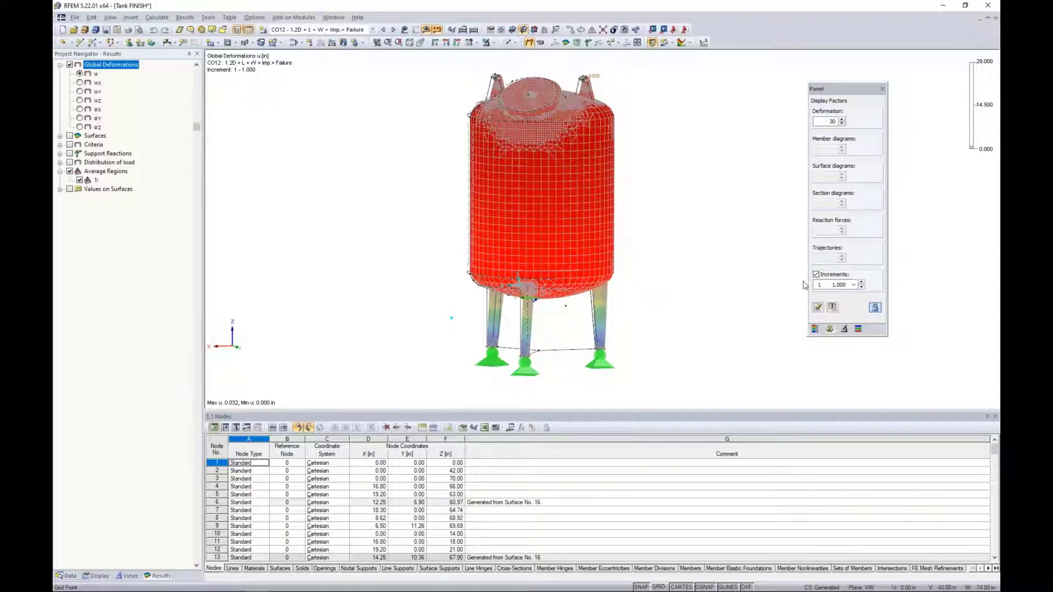
click(860, 282)
click(861, 282)
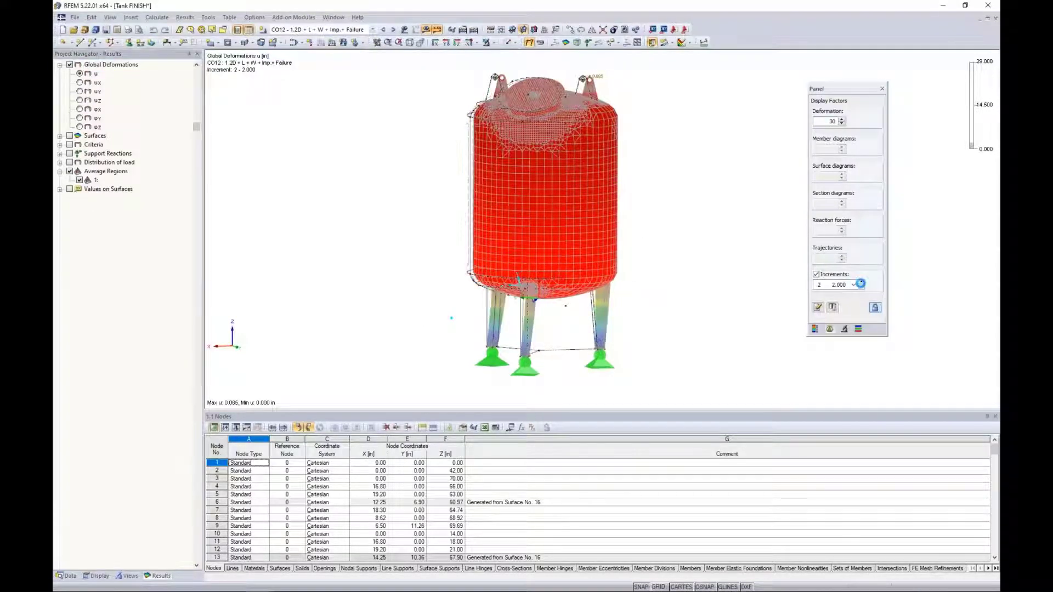
click(861, 282)
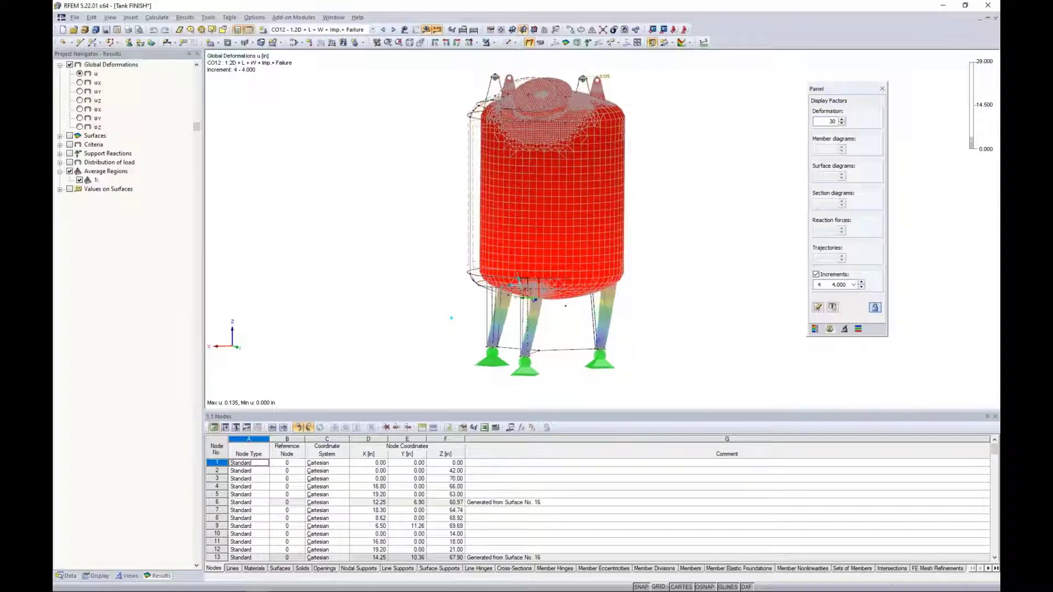
click(861, 283)
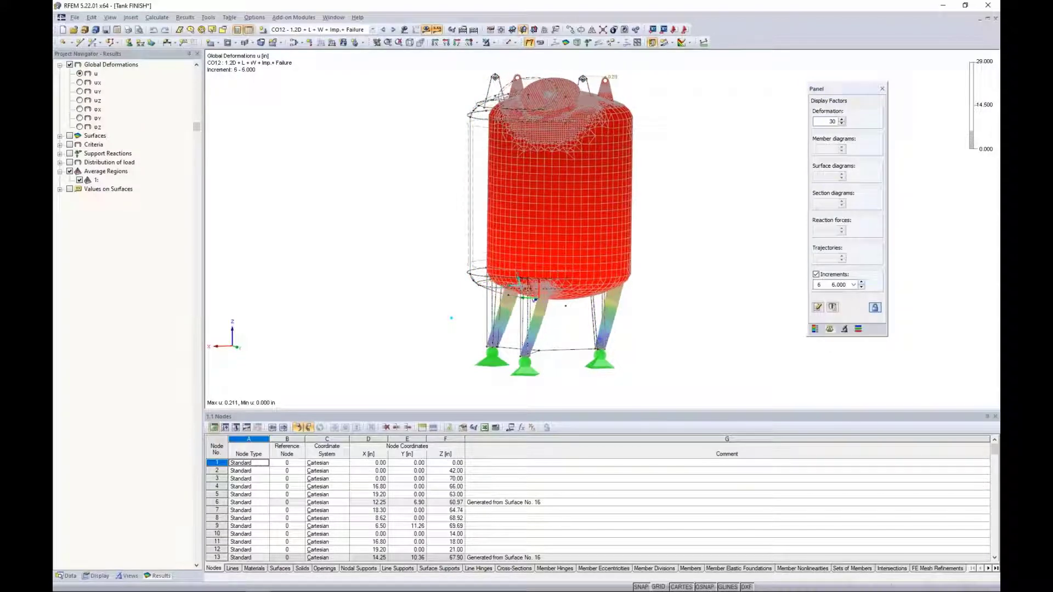
click(861, 282)
click(861, 283)
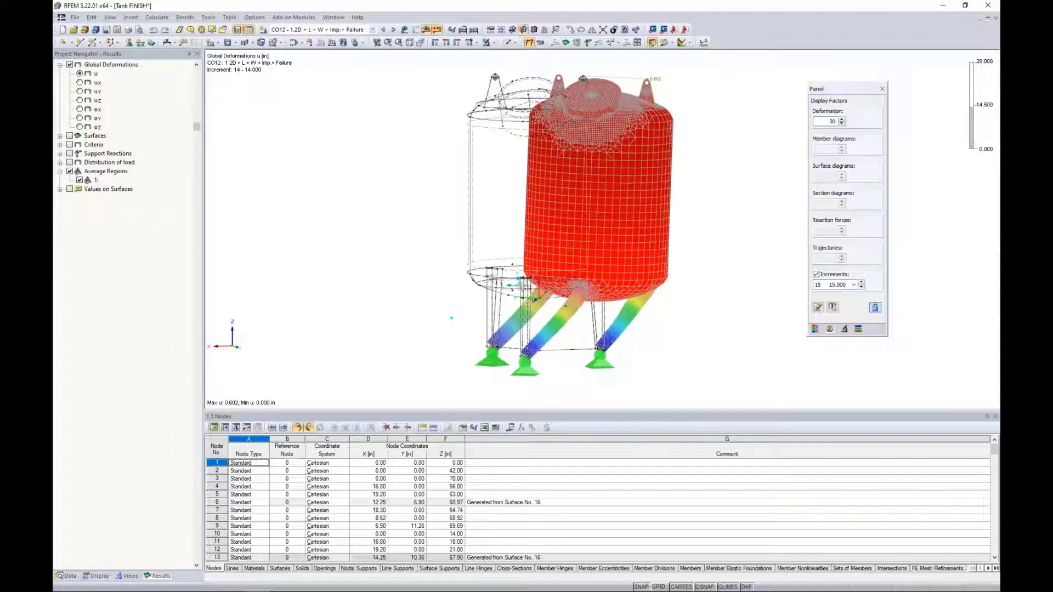
Step: Select one of the tank's deformed legs and restrict visibility to the selected objects
scroll(609, 329, up, 5)
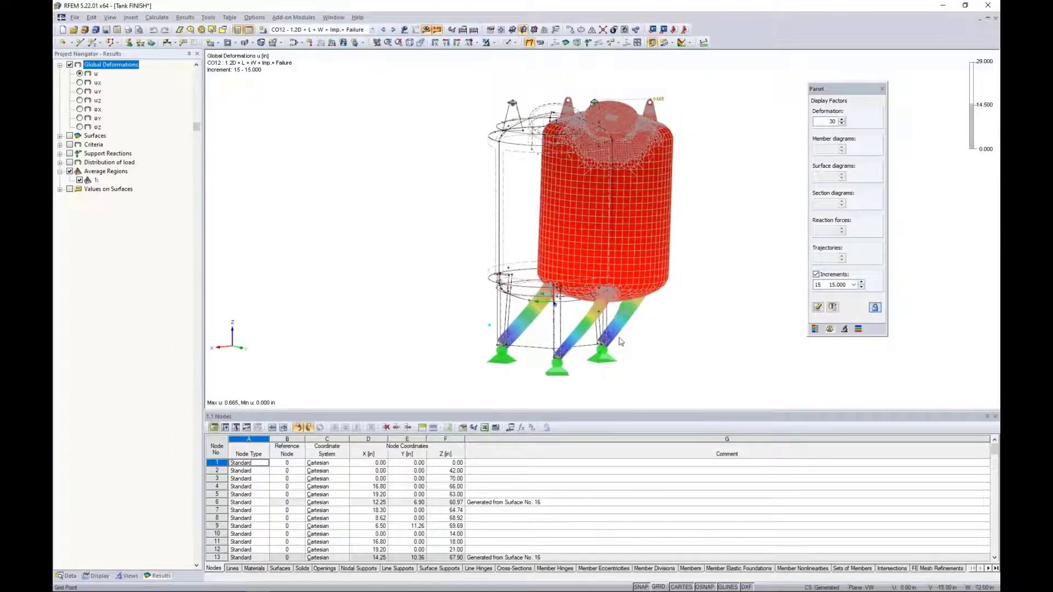
ctrl+middle_drag(609, 324, 639, 303)
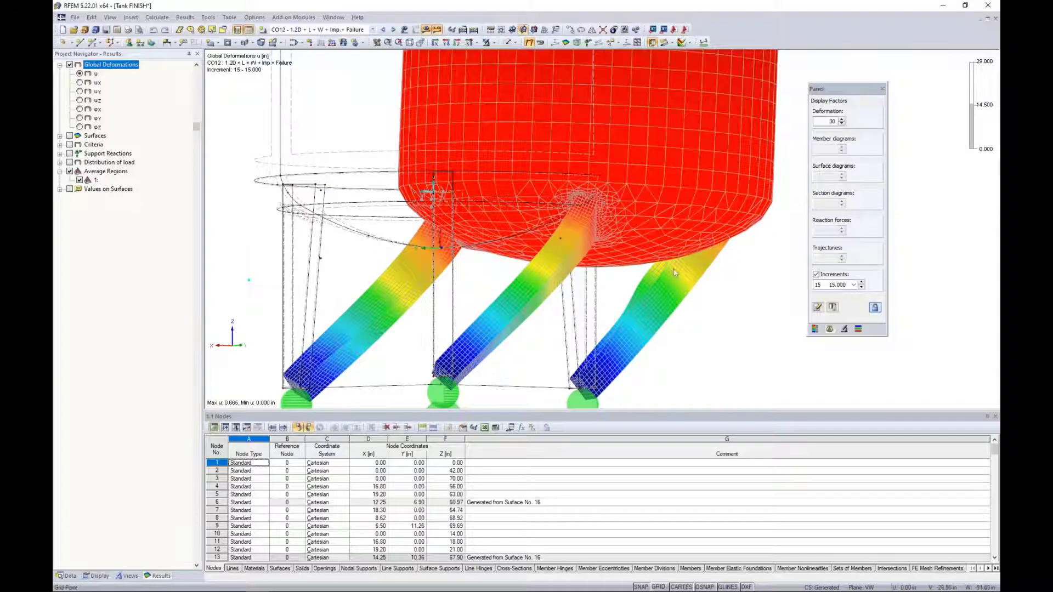
drag(696, 362, 542, 351)
click(493, 42)
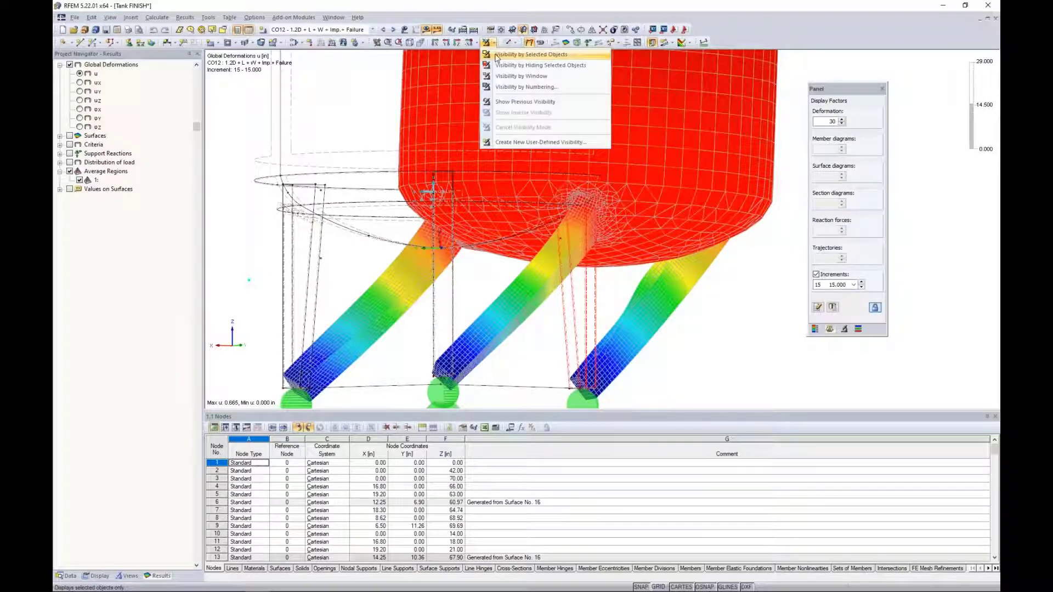
click(495, 55)
Step: Examine the isolated leg's buckling shape while advancing the results to load increment 19
ctrl+middle_drag(540, 258, 526, 301)
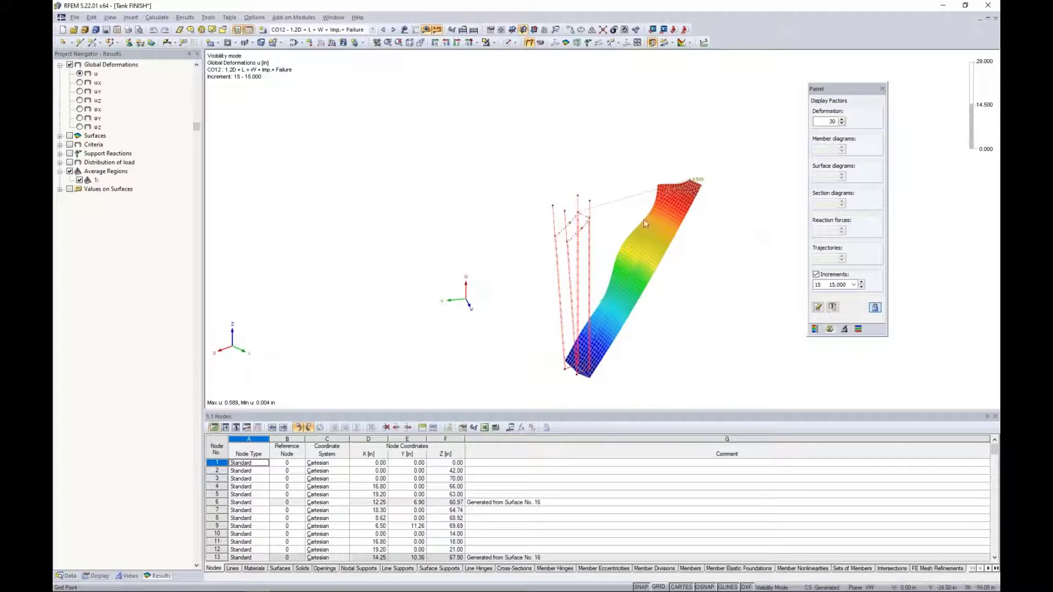
scroll(620, 292, up, 3)
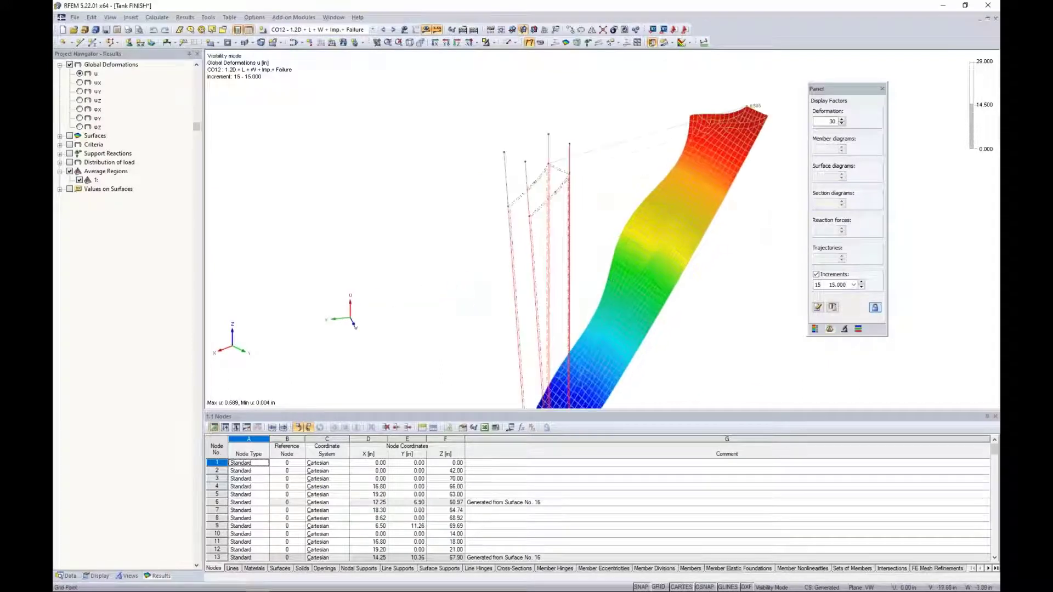
ctrl+middle_drag(636, 287, 744, 260)
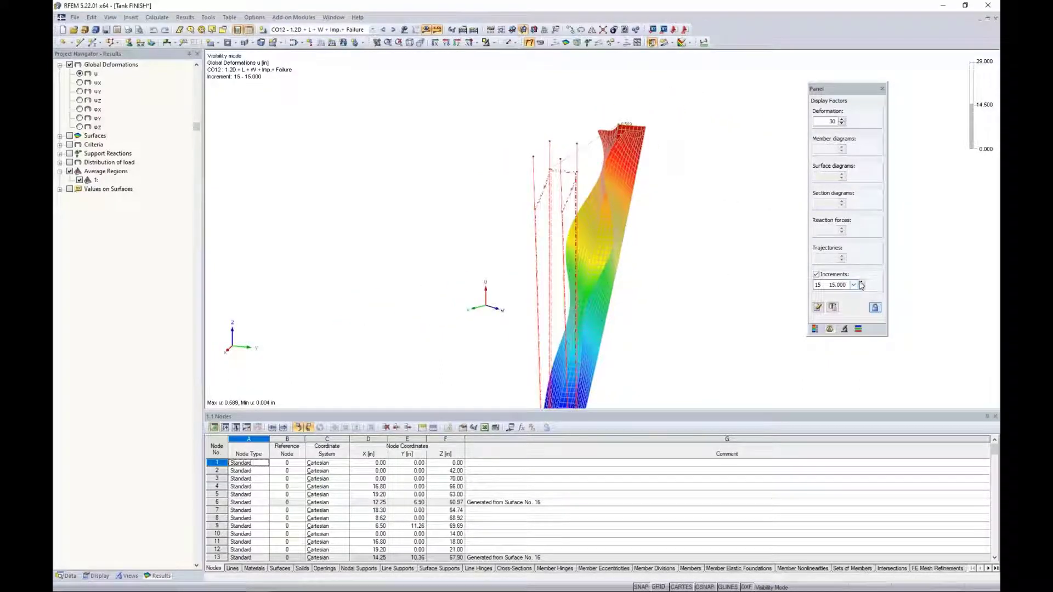
click(861, 282)
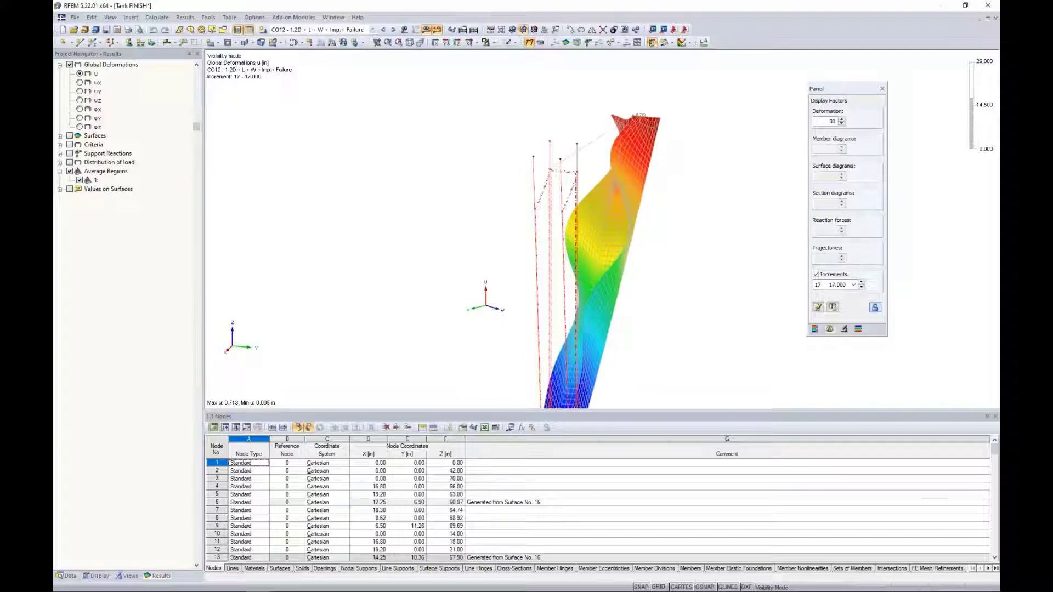
click(861, 282)
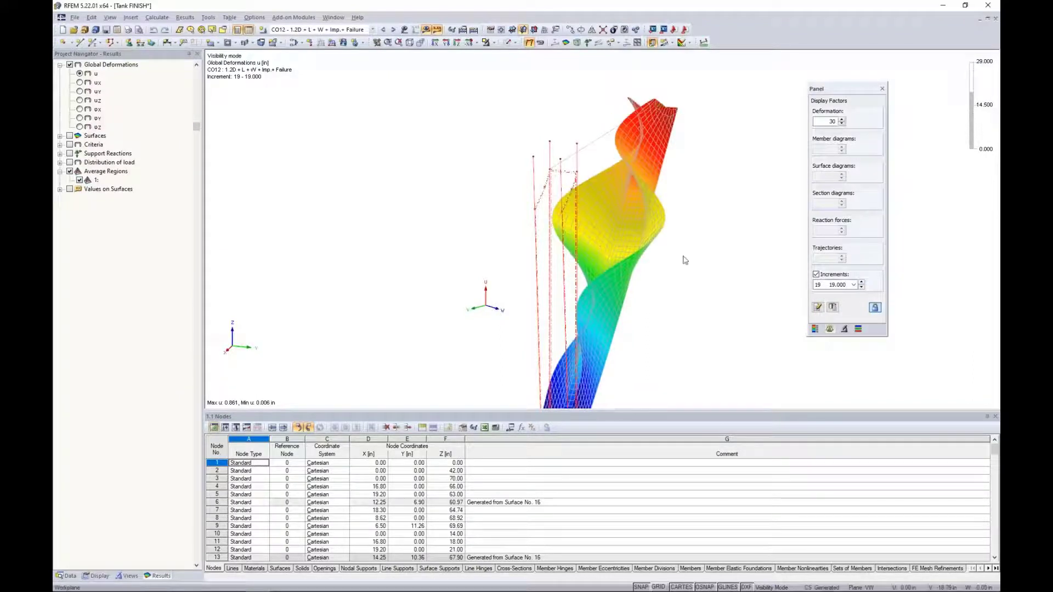
Step: Cancel the visibility mode and view the whole tank's deformation at load increment 19
scroll(671, 260, down, 5)
ctrl+middle_drag(672, 263, 643, 243)
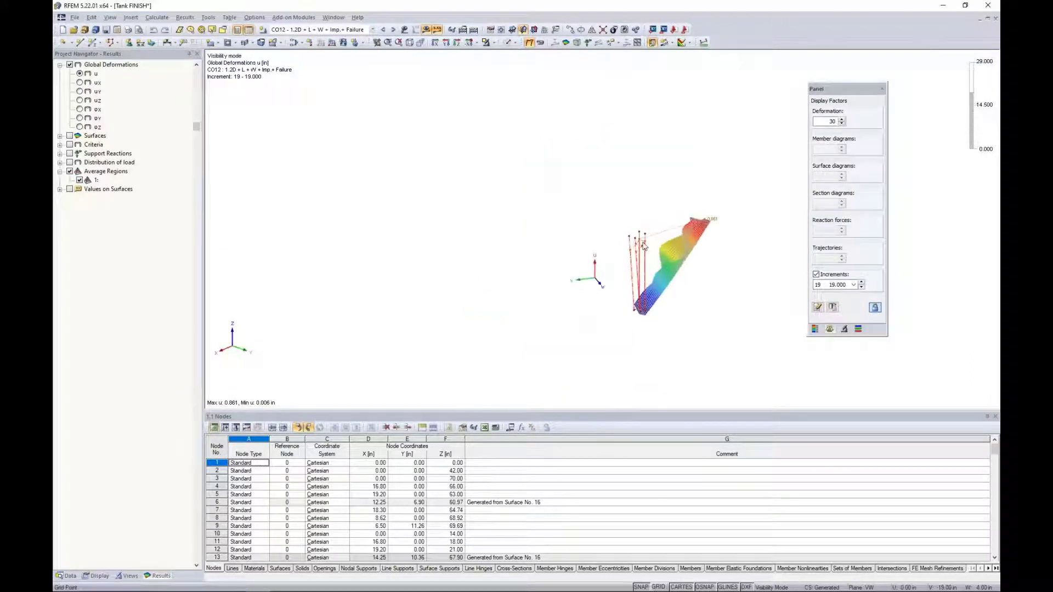
click(493, 44)
click(520, 128)
middle_drag(501, 212, 445, 223)
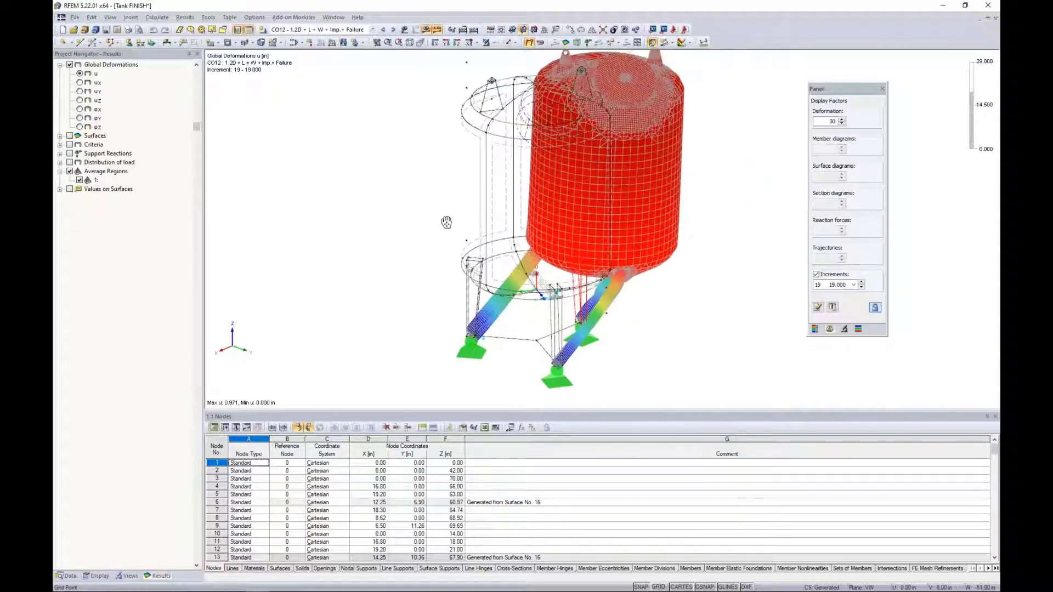
Step: Step through the CO12 global deformation results of the whole tank up to load increment 29
click(861, 283)
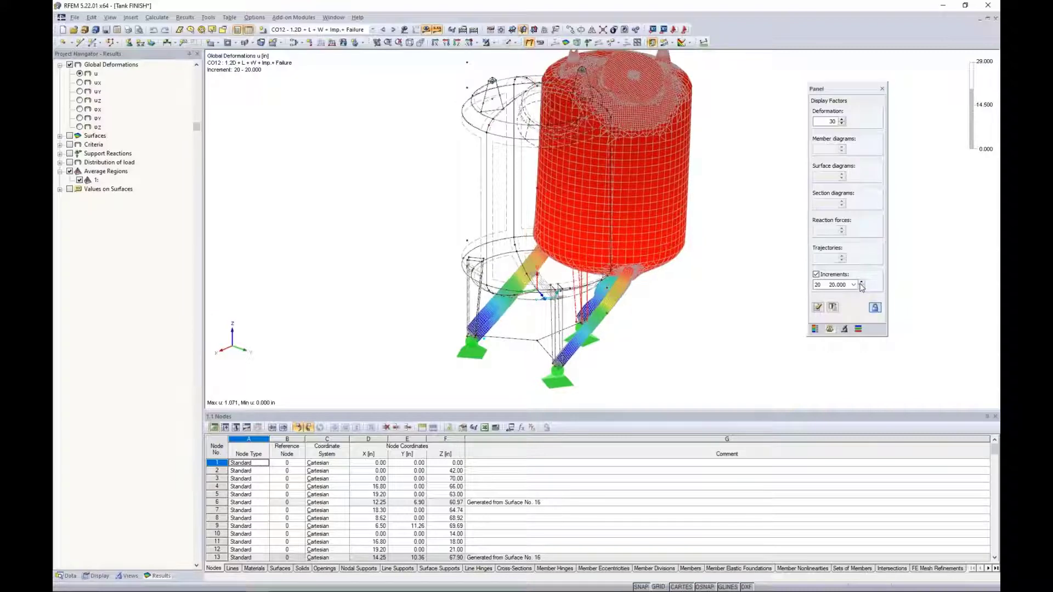
click(861, 283)
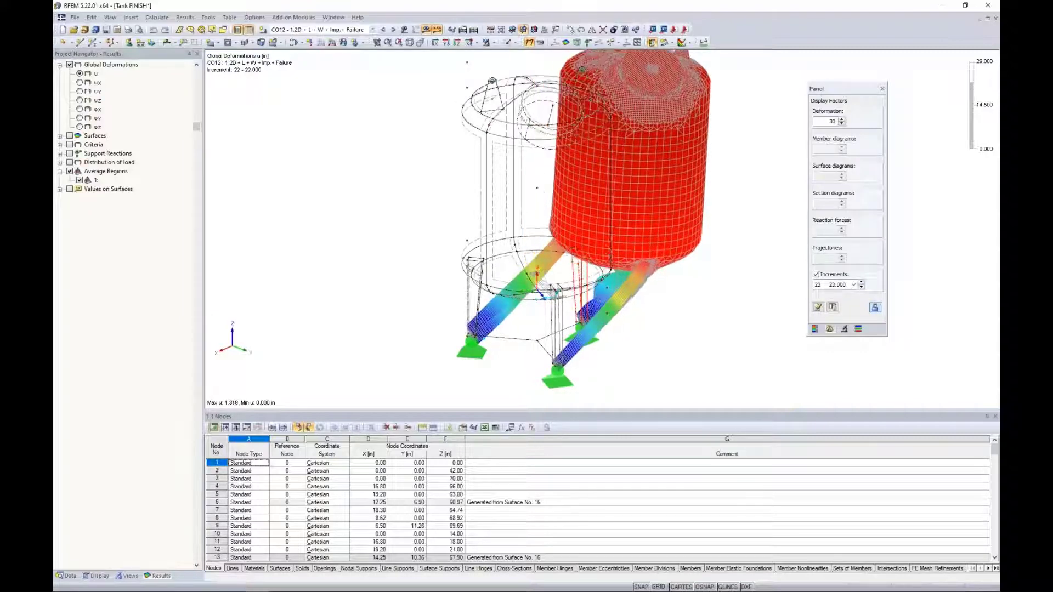
click(861, 283)
ctrl+middle_drag(650, 307, 597, 295)
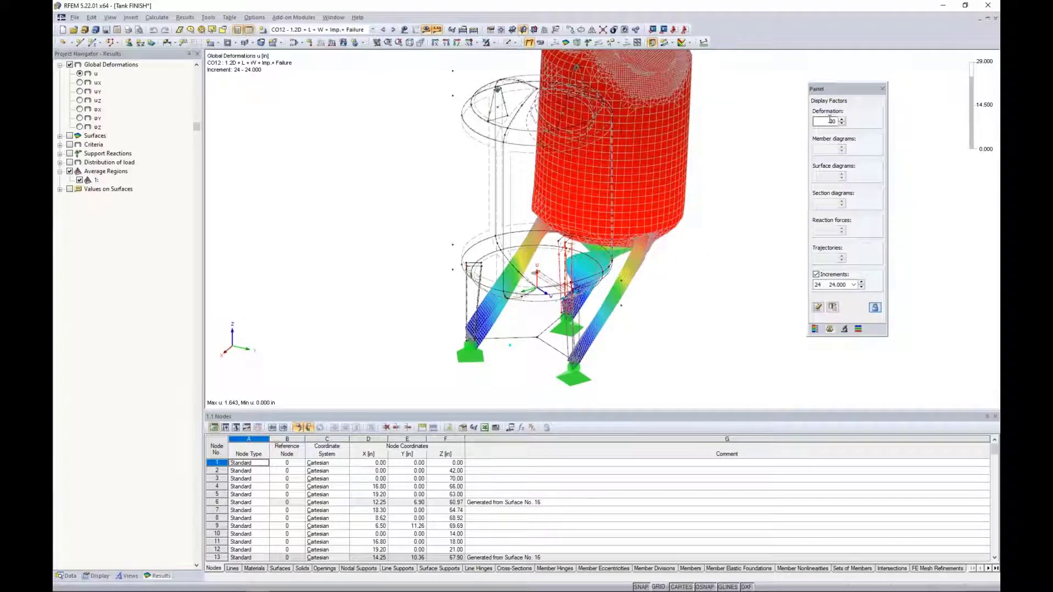
click(863, 283)
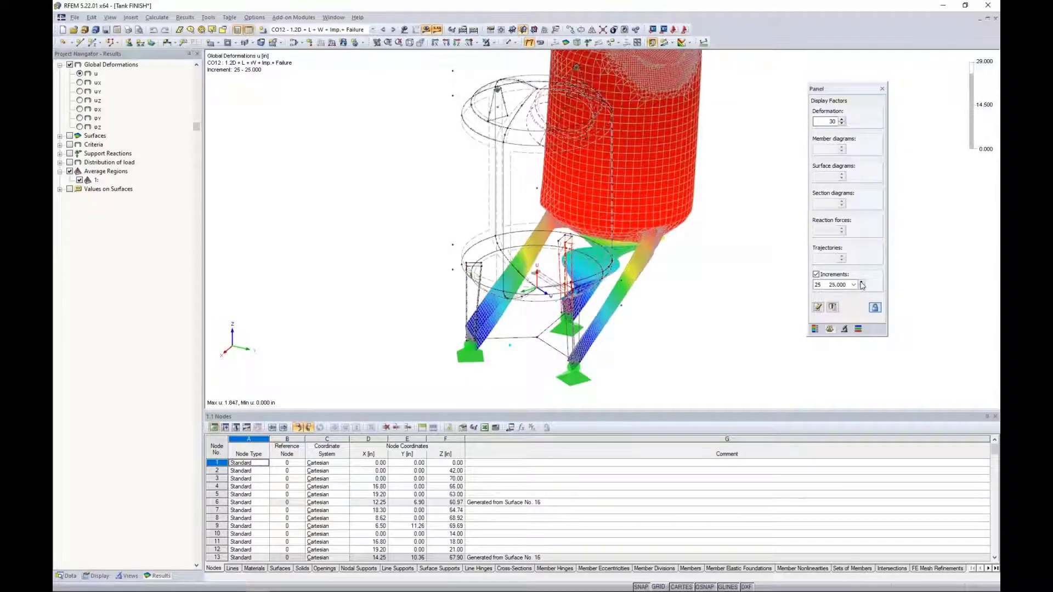
click(862, 284)
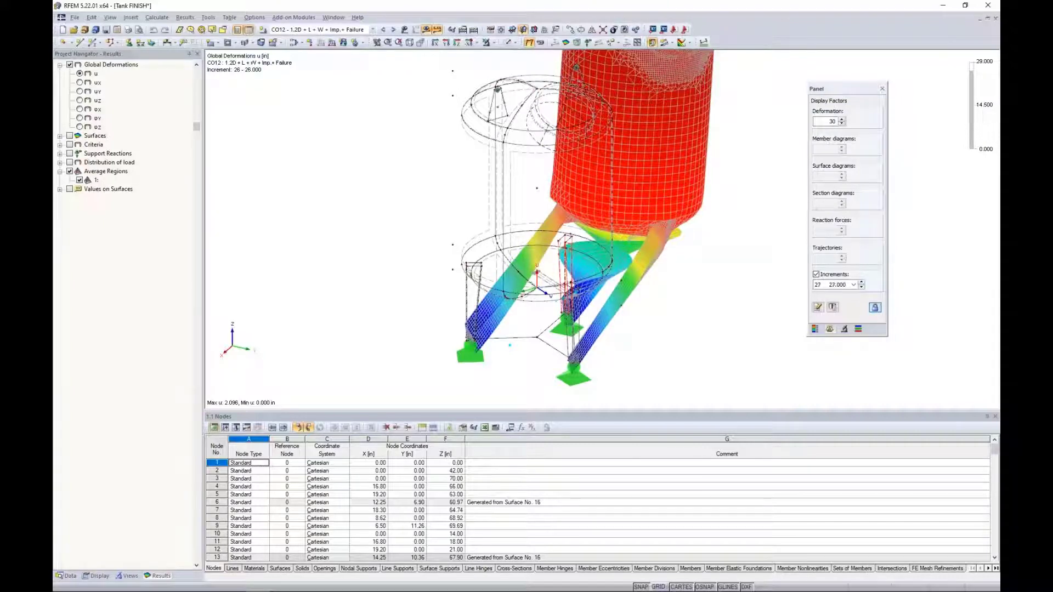
click(862, 282)
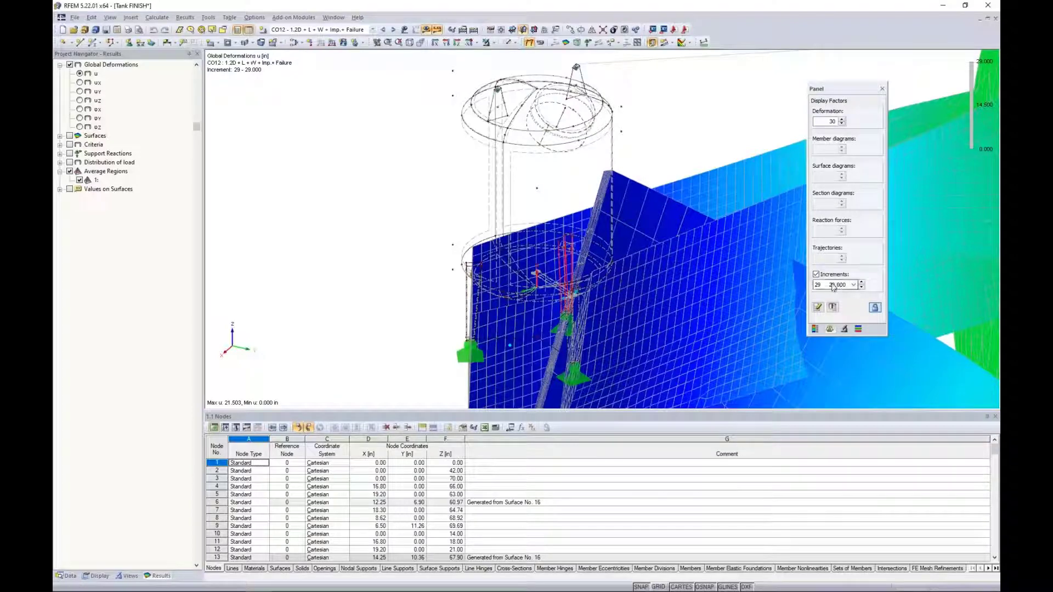
Step: Return the tank's deformation results to load increment 28 and set the deformation display factor to 10
click(862, 288)
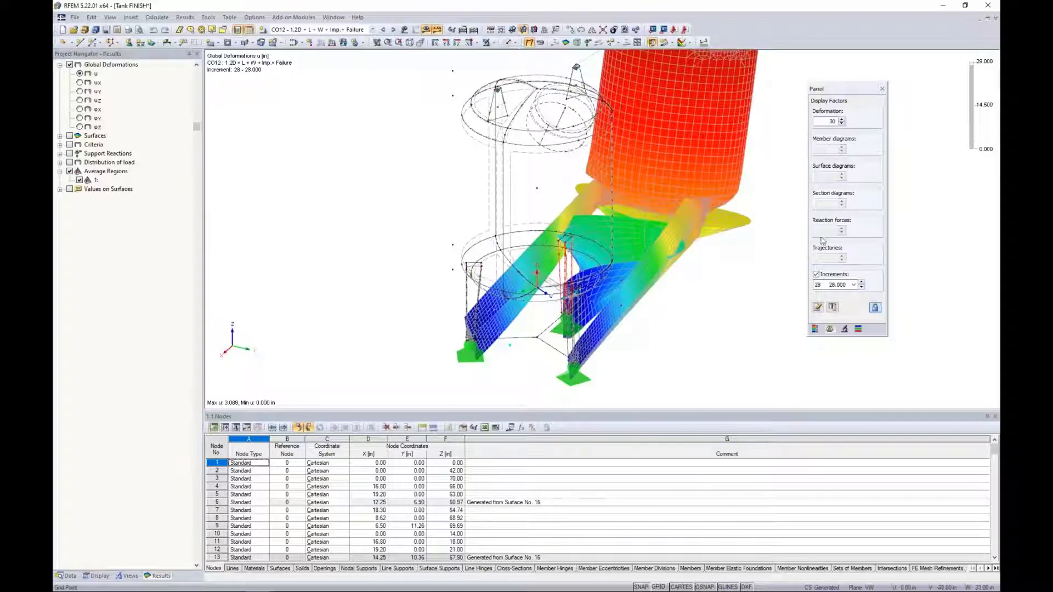
double_click(831, 121)
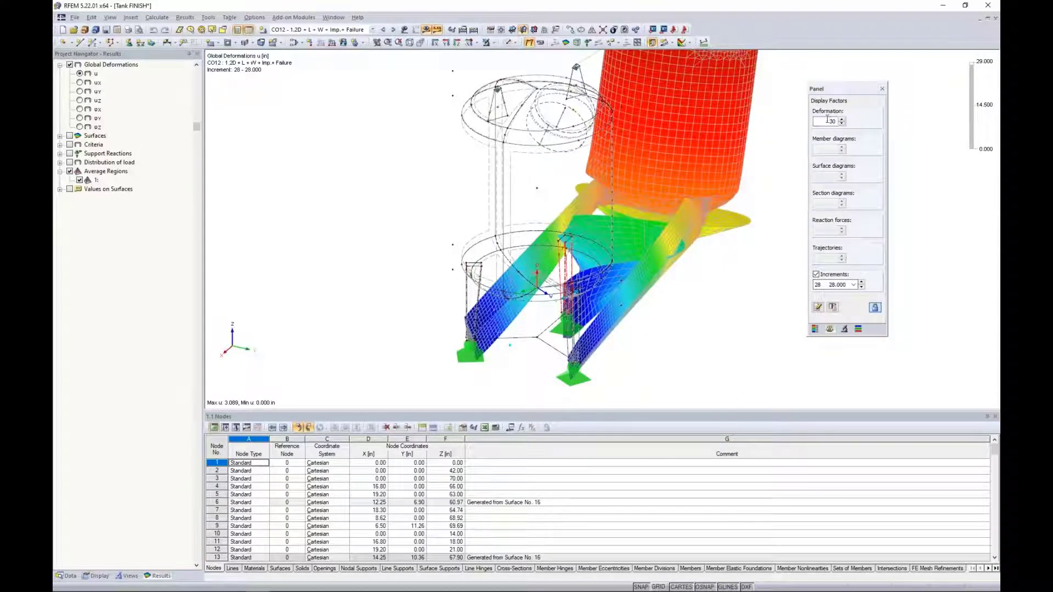
text(10)
key(Return)
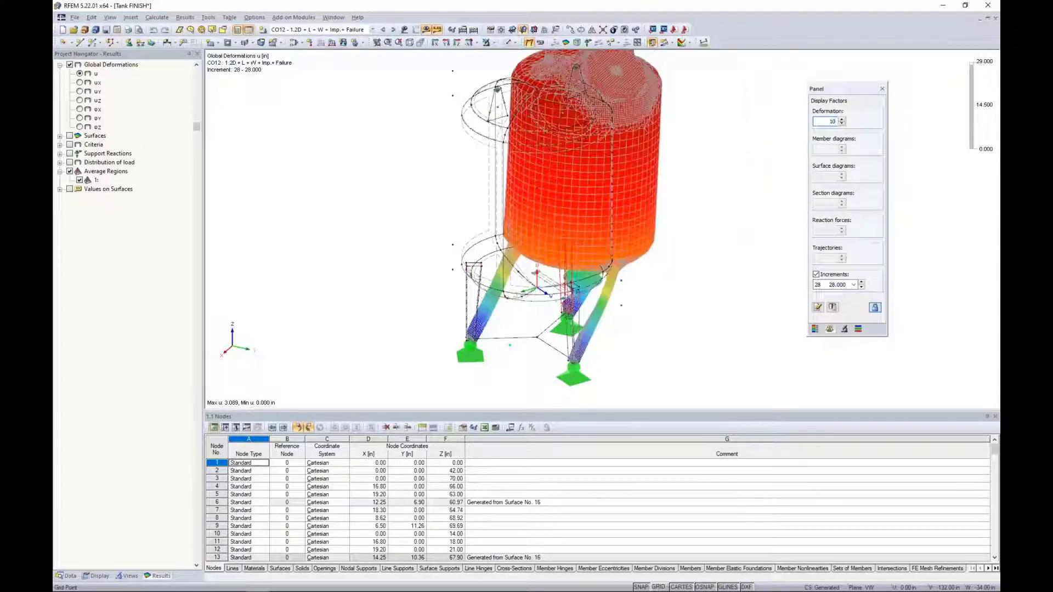
middle_drag(542, 230, 481, 210)
scroll(481, 210, down, 1)
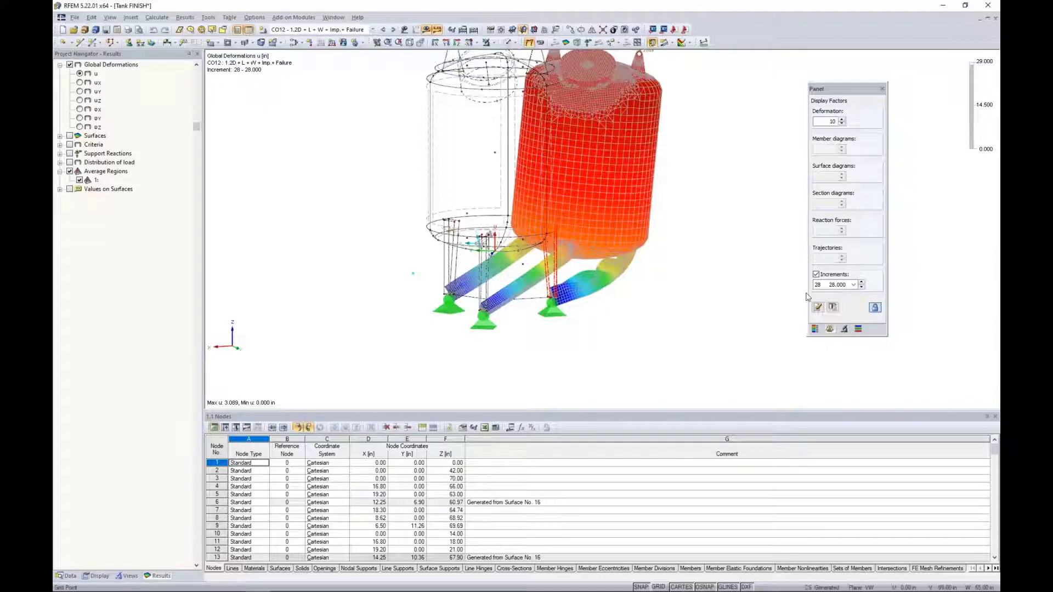
Step: Switch to the Plate and Shell Webinar PowerPoint slide show and advance to the More Information slide
key(super+Tab)
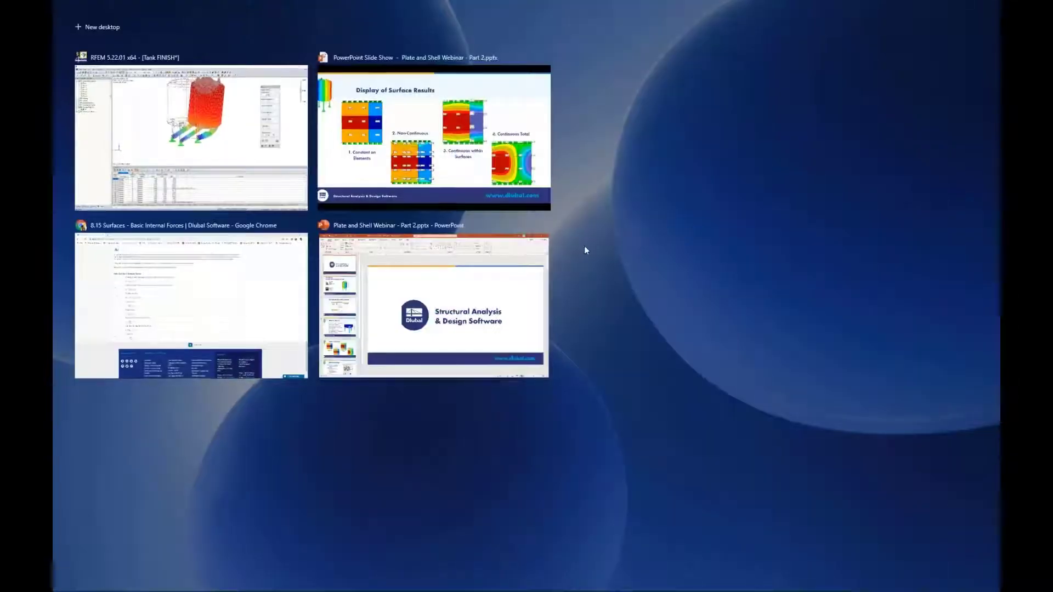
click(437, 146)
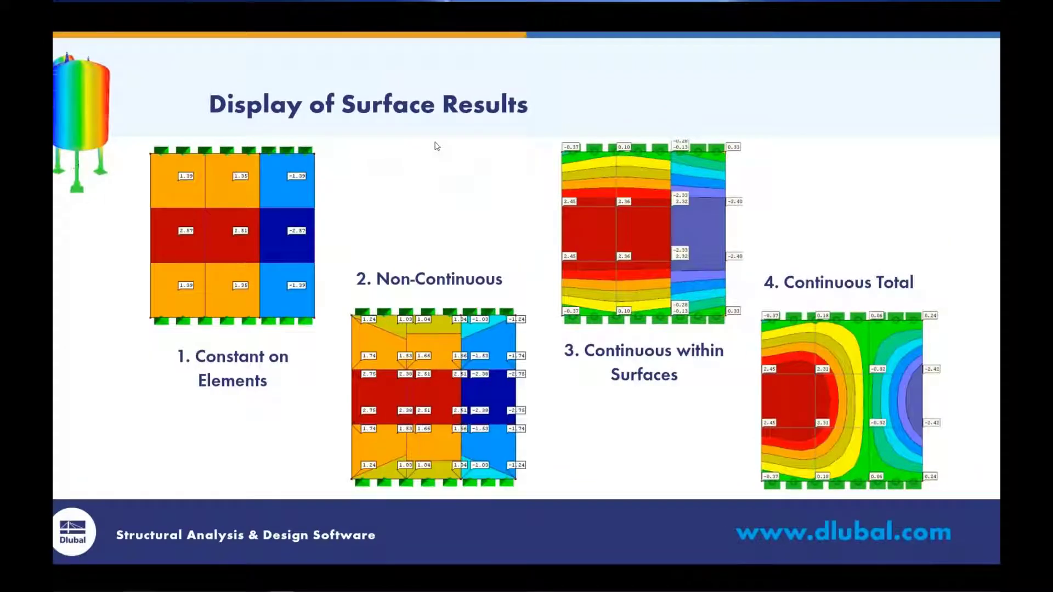
key(Right)
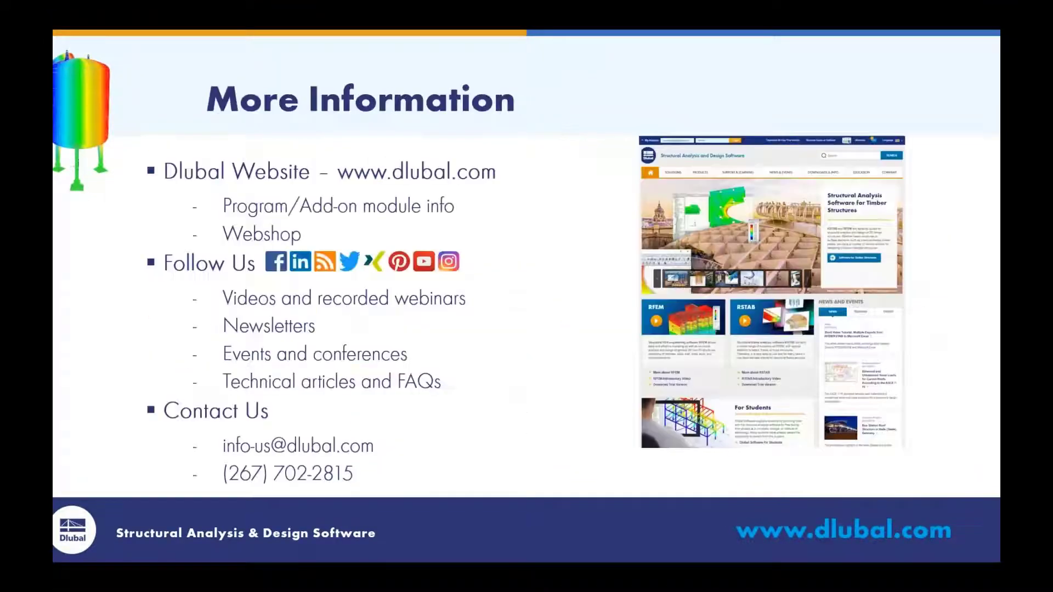